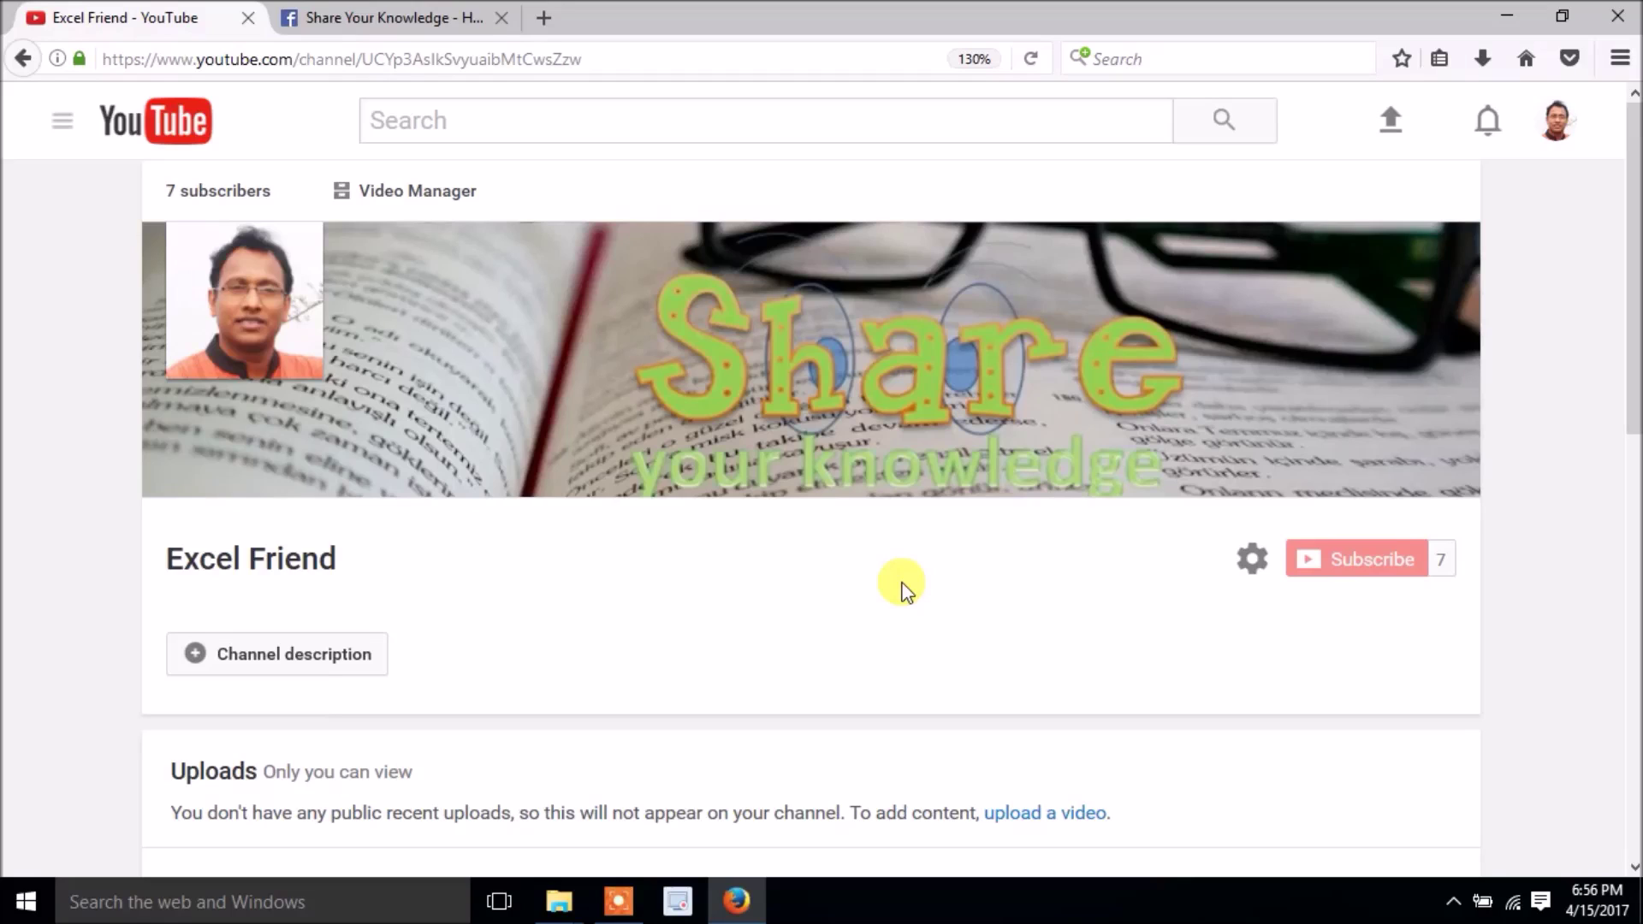
# Open the Matcmatical Function workbook from the ADVANCE FUNCTIONS folder inside MS Excel Practice Files, reached through the MS EXCEL desktop shortcut
pyautogui.click(1507, 15)
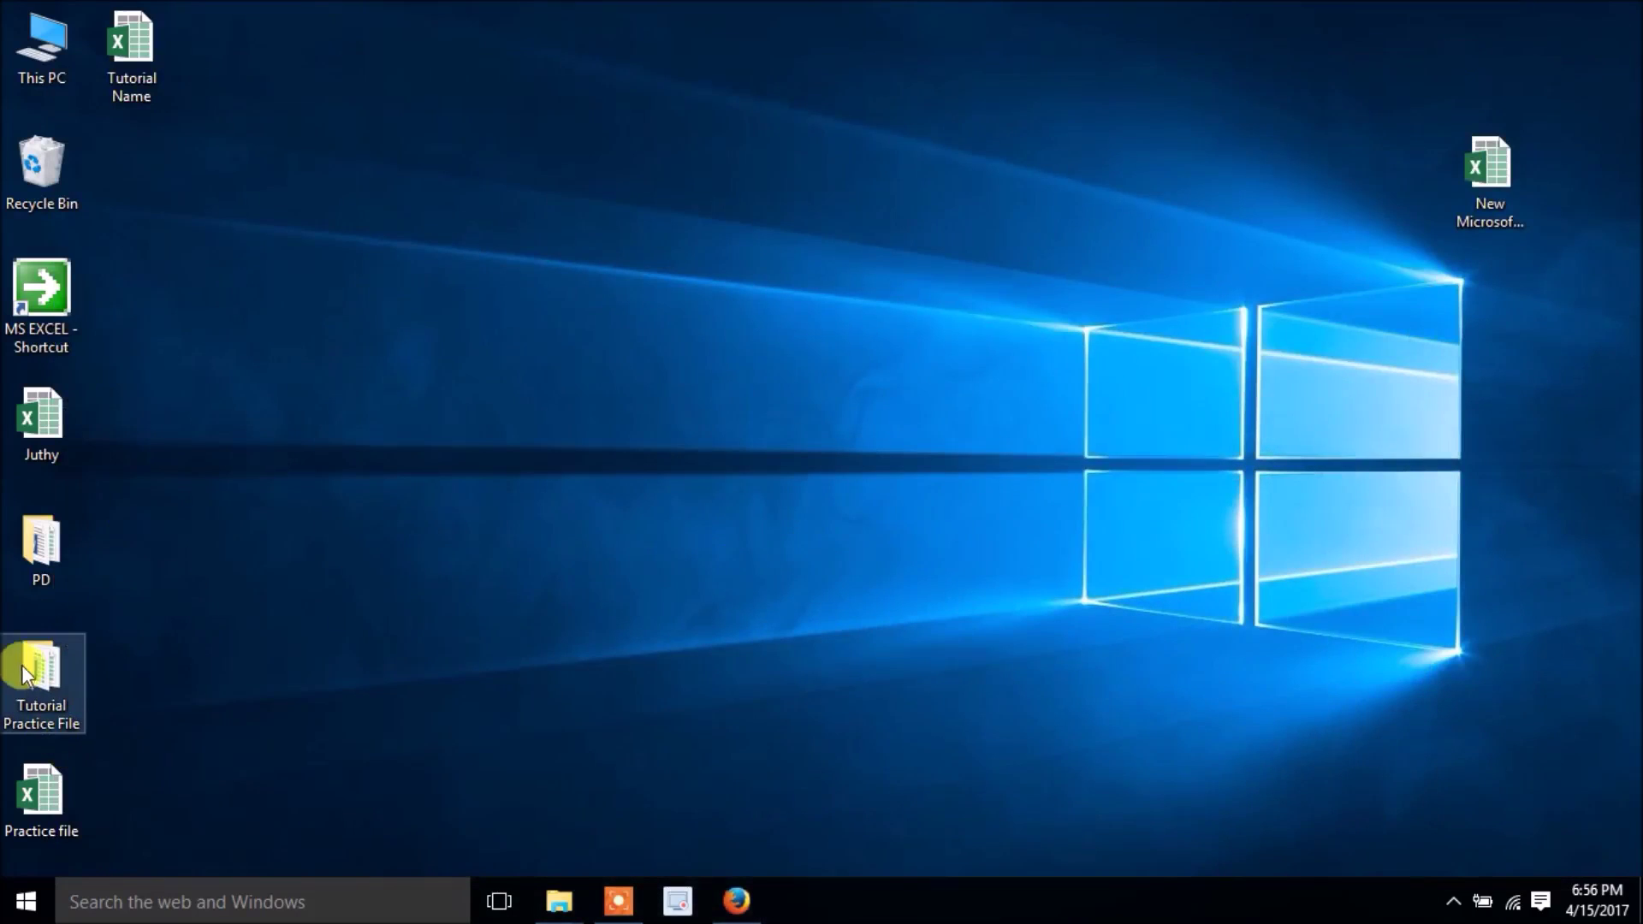
pyautogui.doubleClick(70, 330)
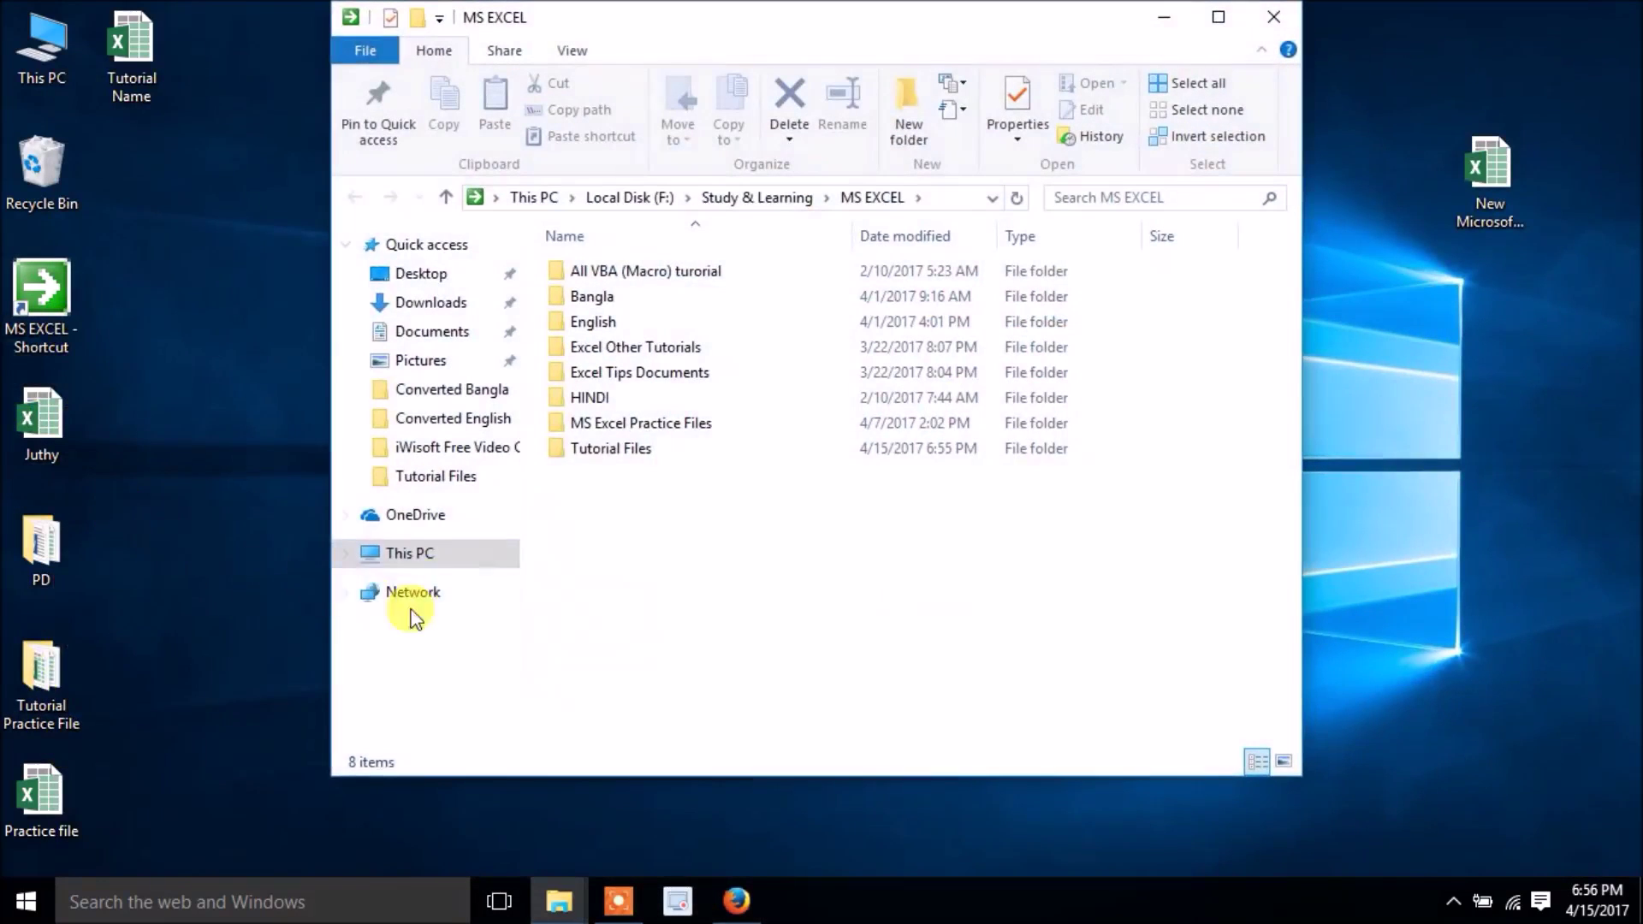
pyautogui.click(695, 427)
pyautogui.doubleClick(693, 428)
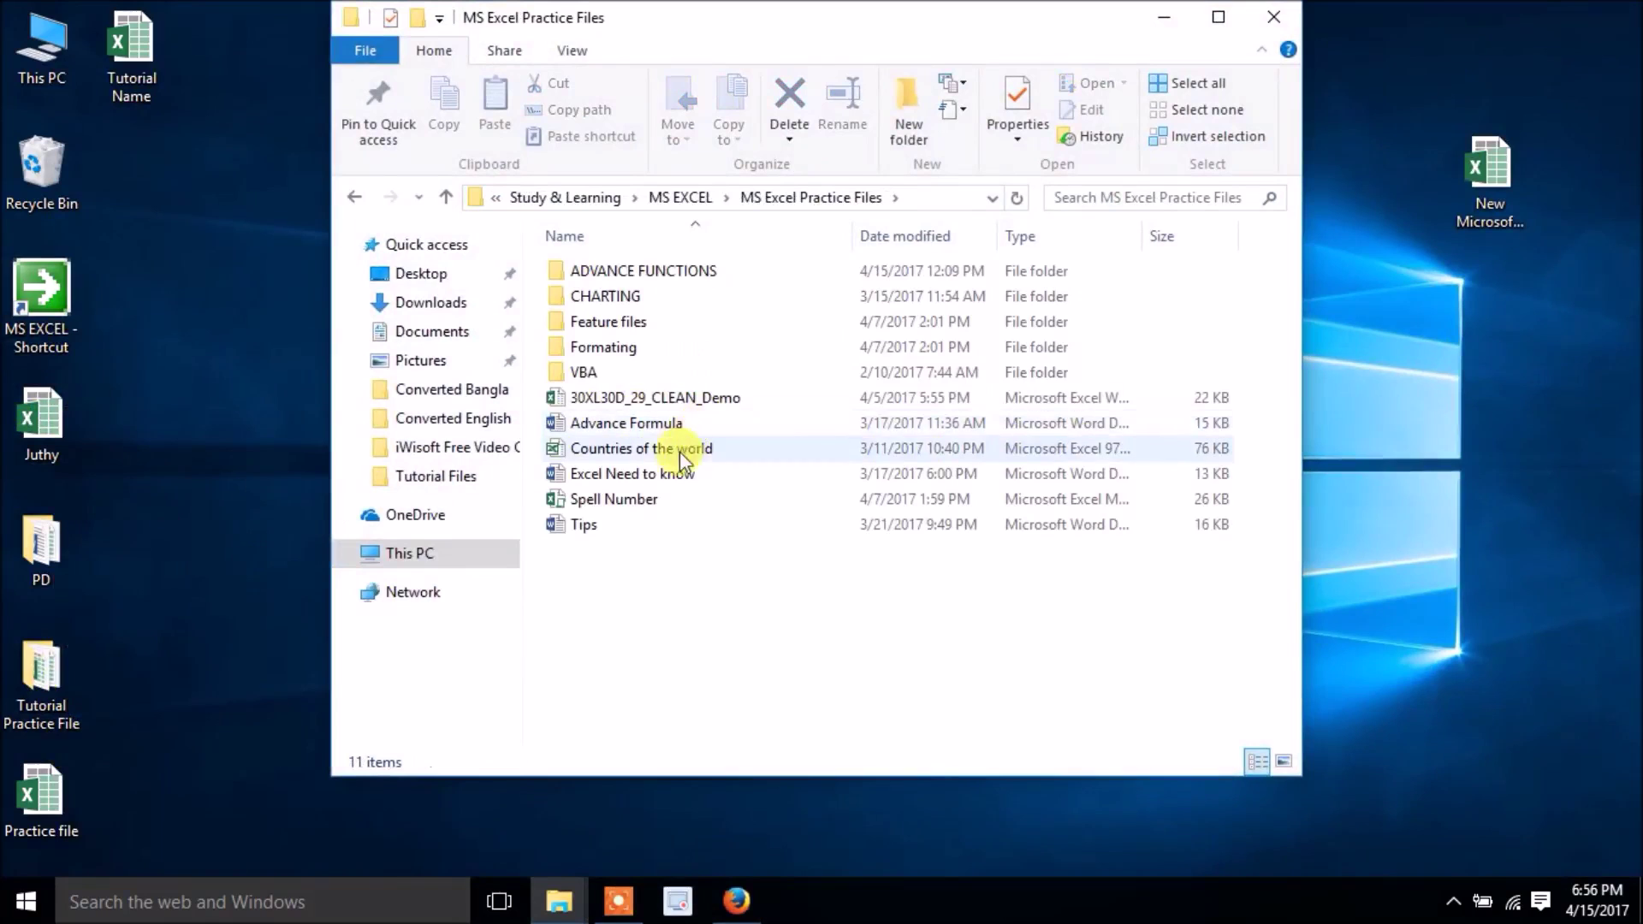
pyautogui.doubleClick(615, 272)
pyautogui.doubleClick(629, 370)
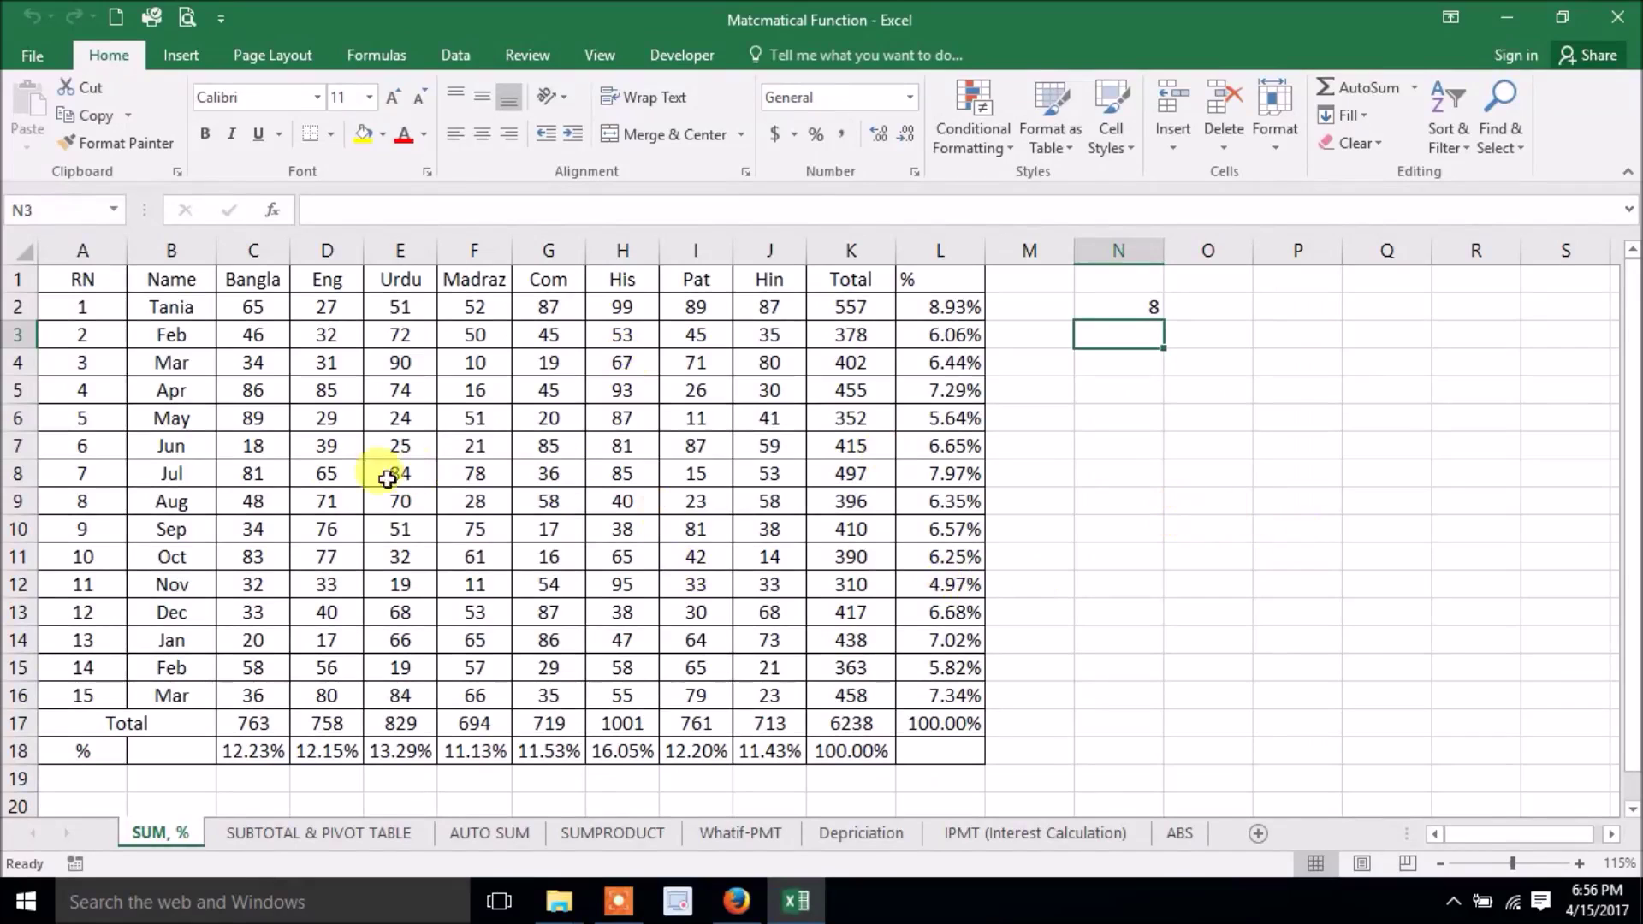
# Copy the first twelve names, cells A2:A13, from the SUBTOTAL & PIVOT TABLE sheet
pyautogui.click(213, 342)
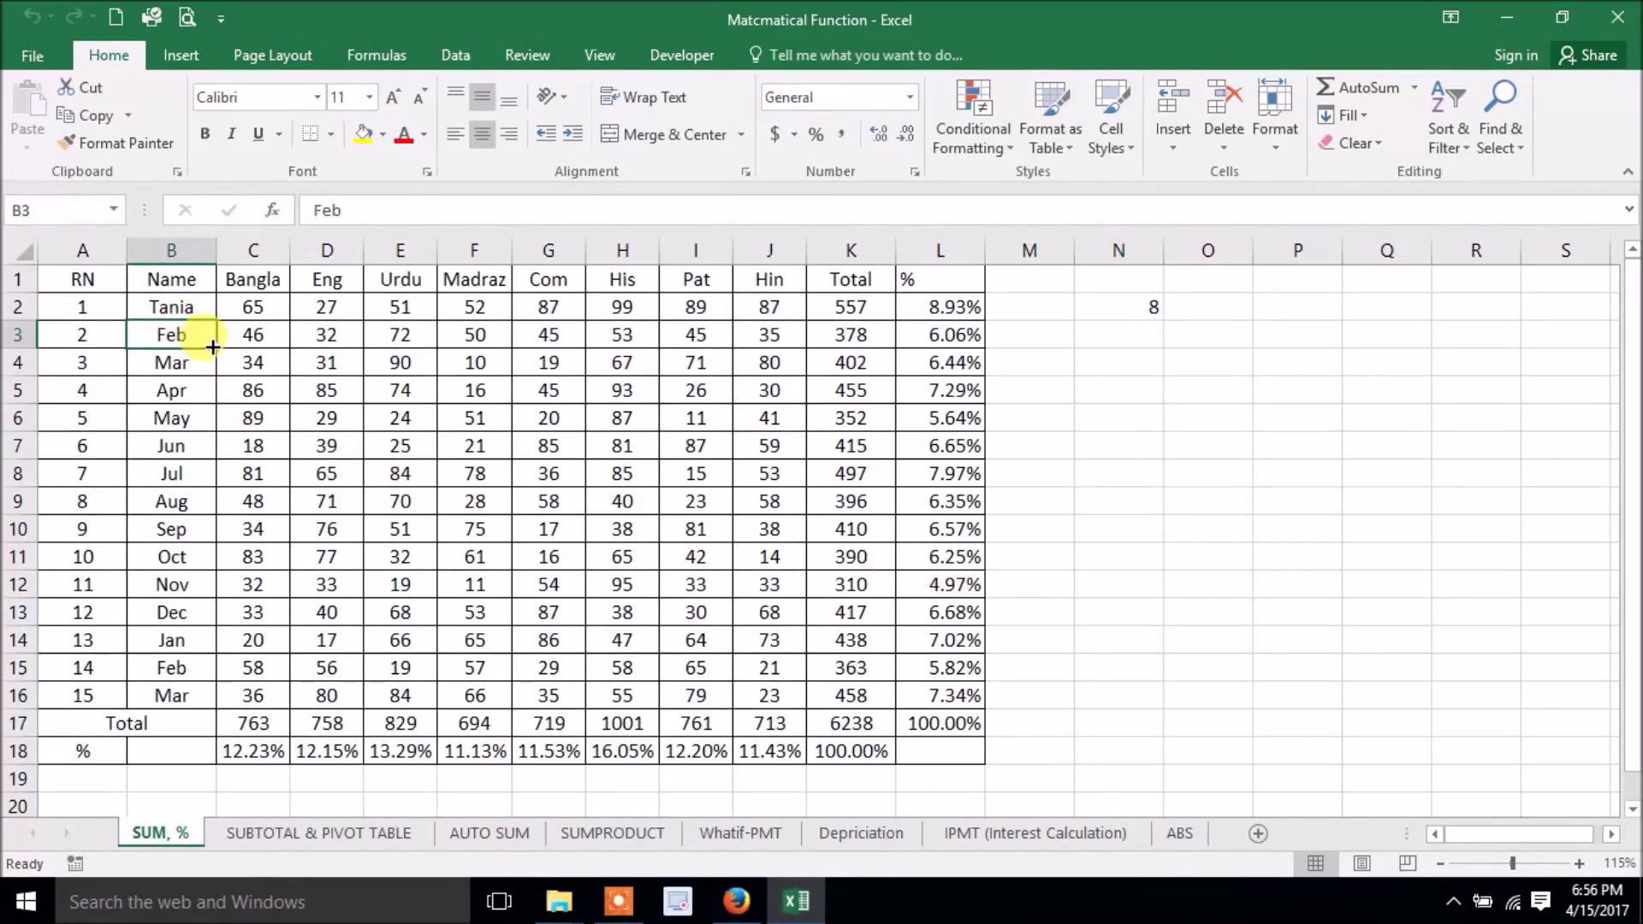
pyautogui.click(321, 838)
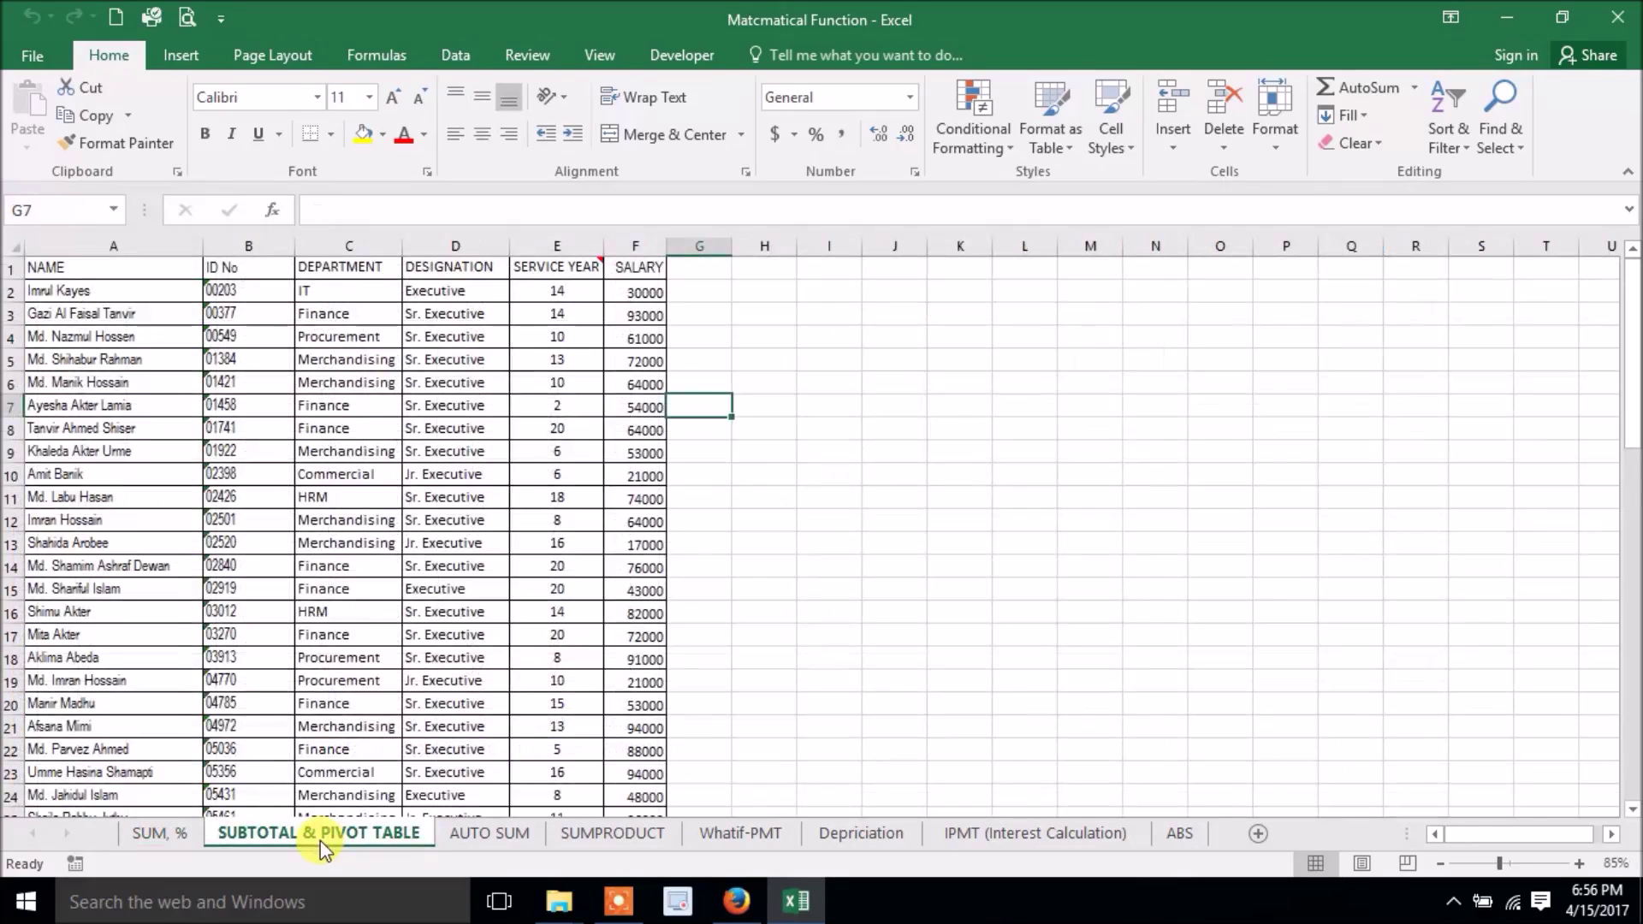
pyautogui.moveTo(68, 291); pyautogui.dragTo(83, 528)
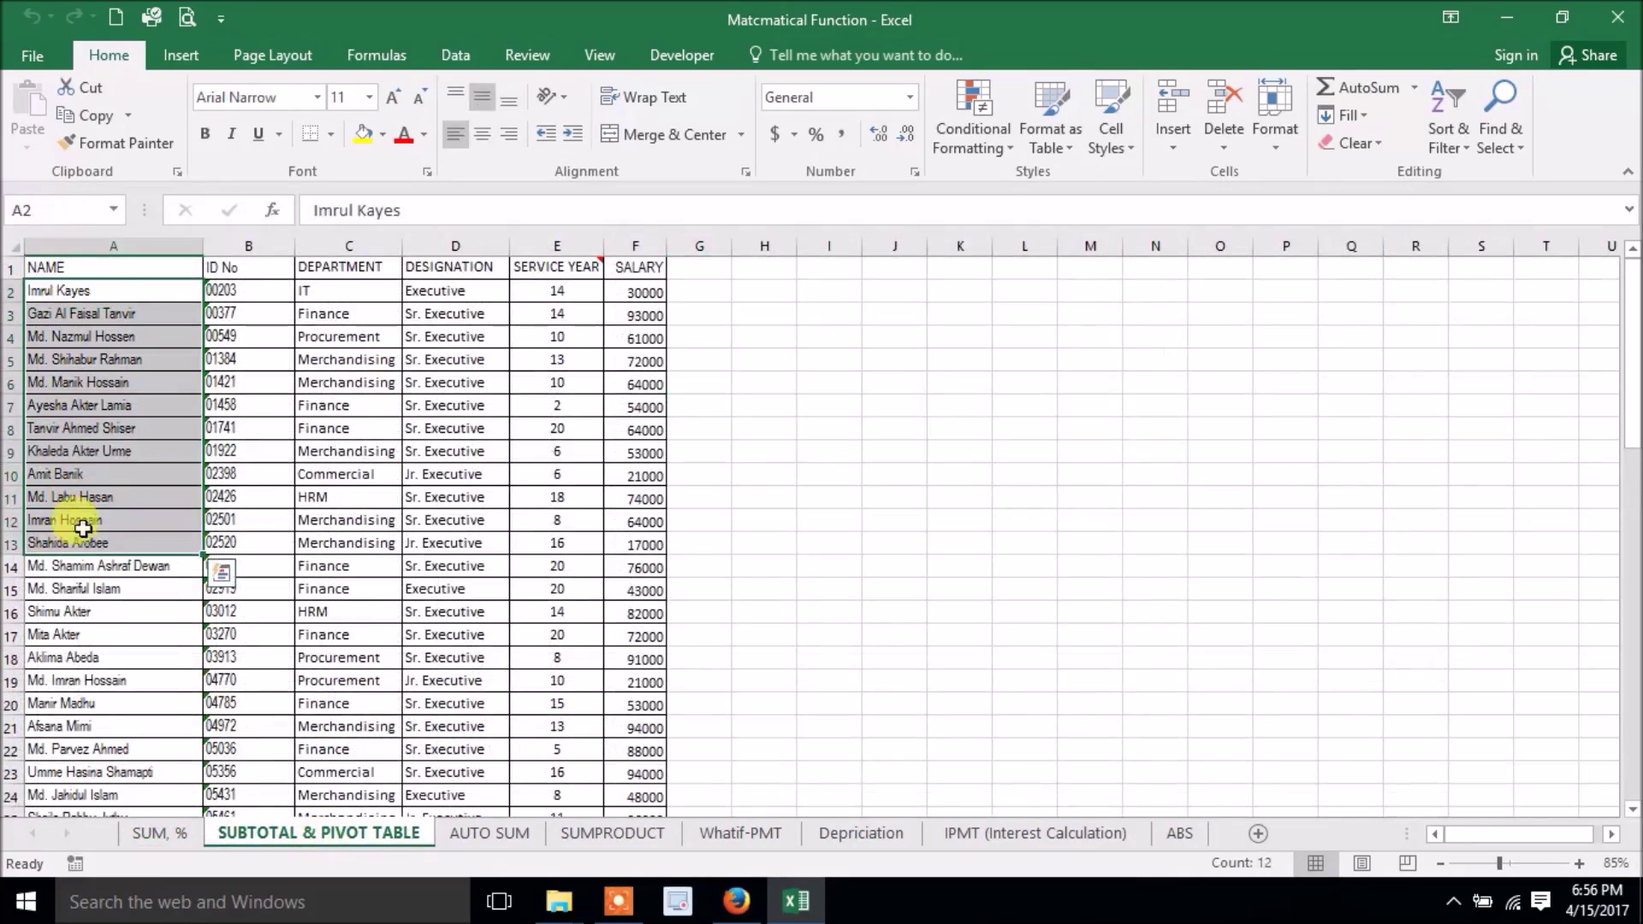
pyautogui.rightClick(118, 358)
pyautogui.click(129, 409)
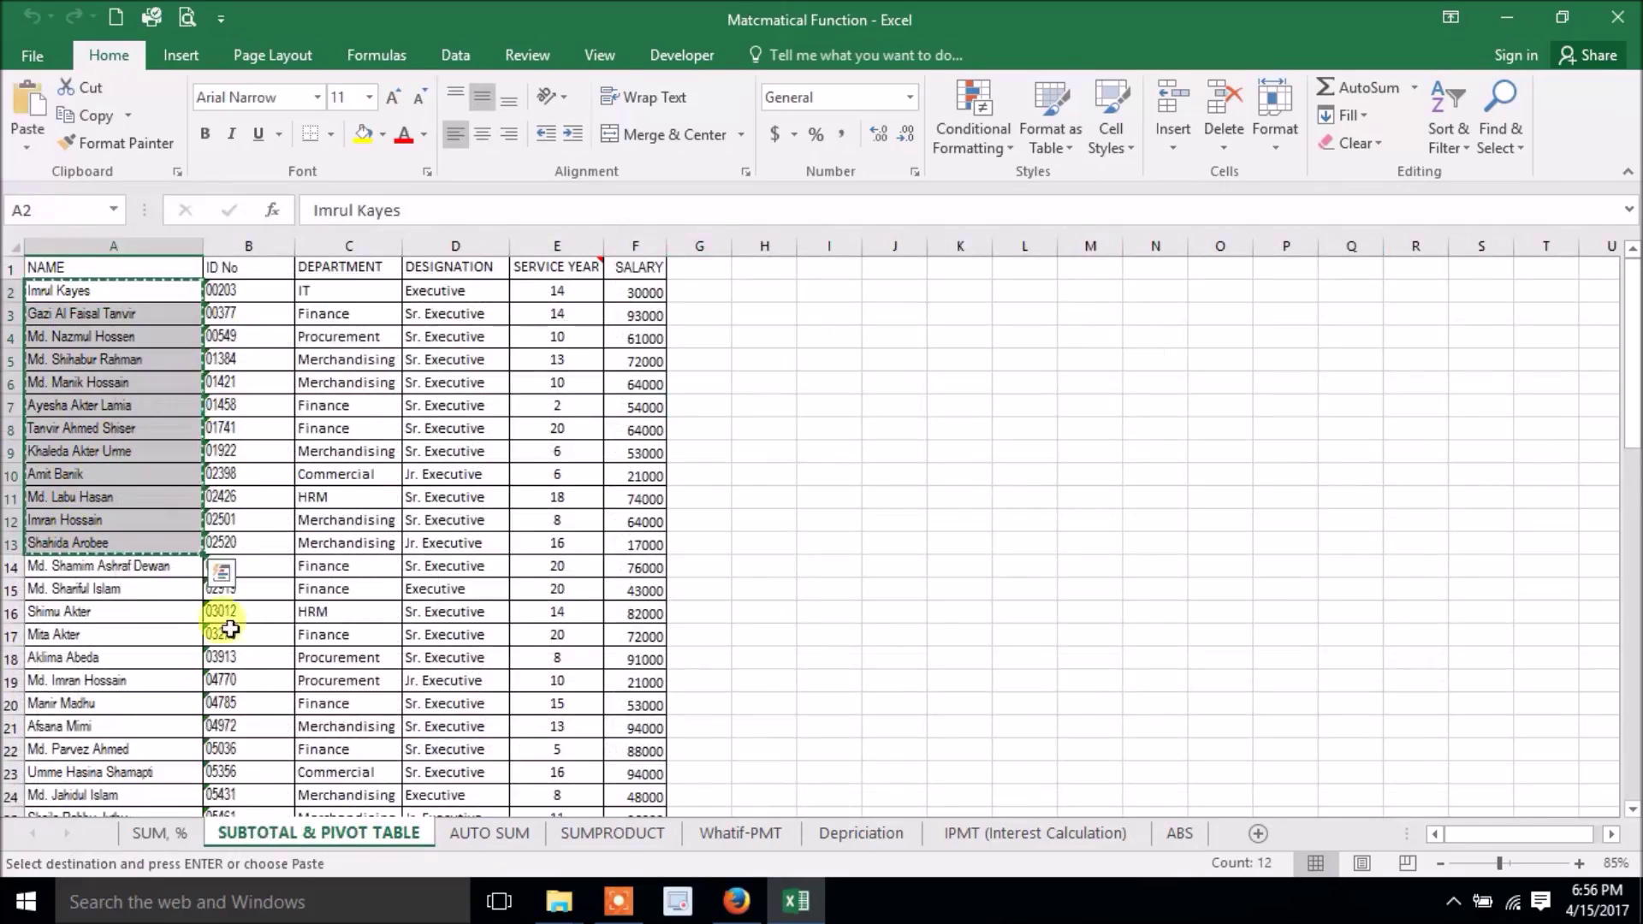
# Paste the copied names as values from B2 on the SUM, % sheet and autofit column B
pyautogui.click(173, 835)
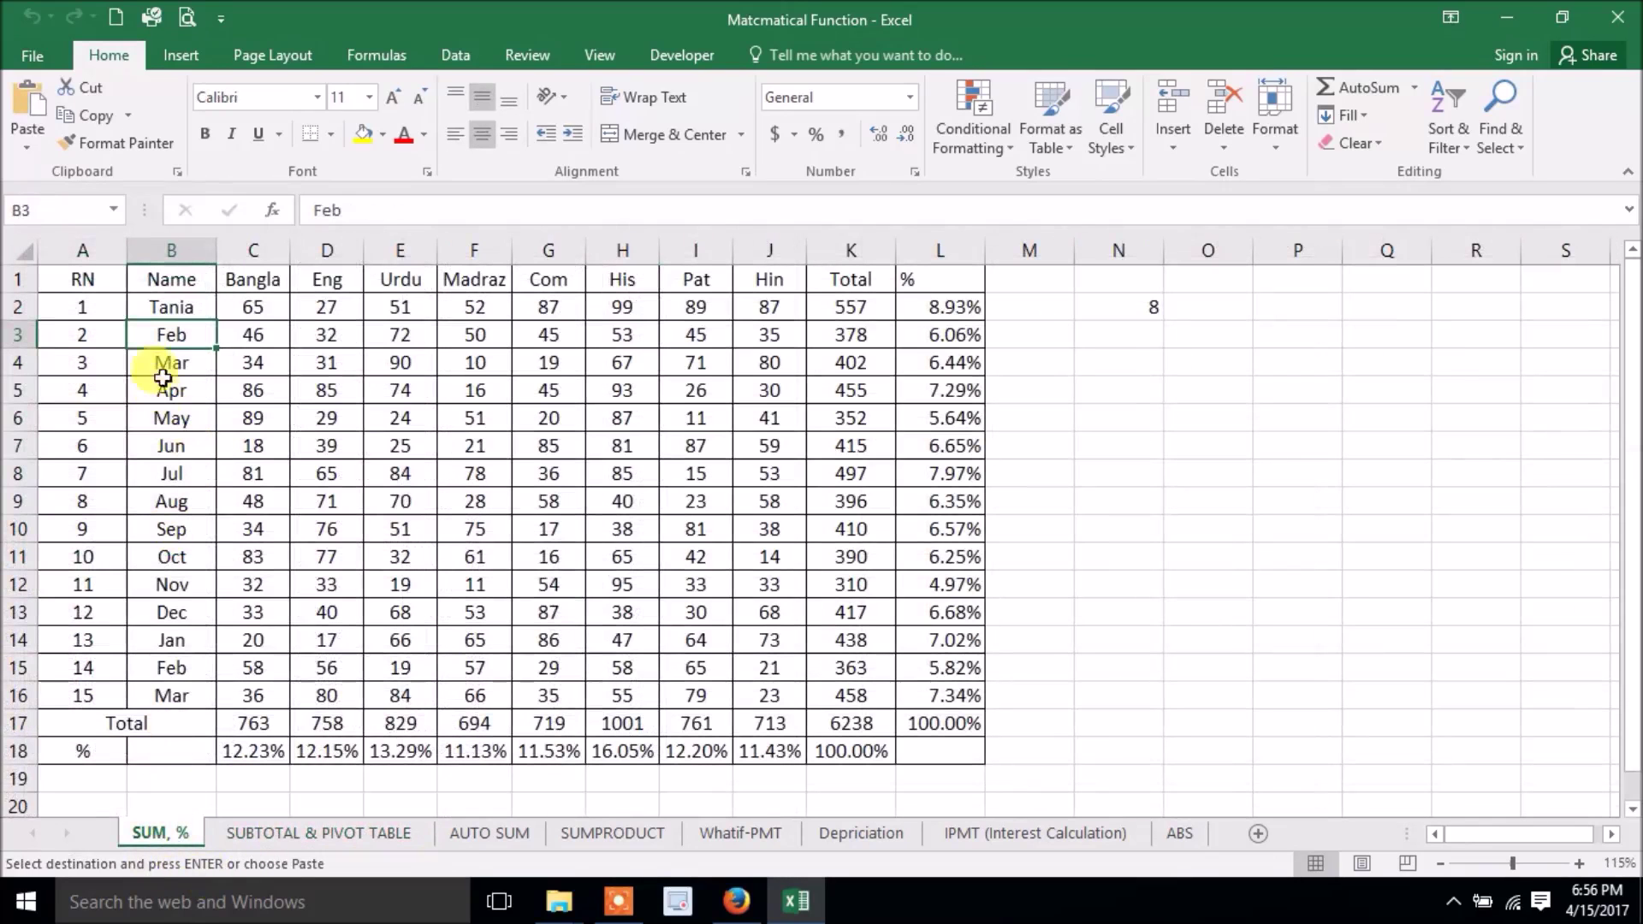
pyautogui.rightClick(192, 311)
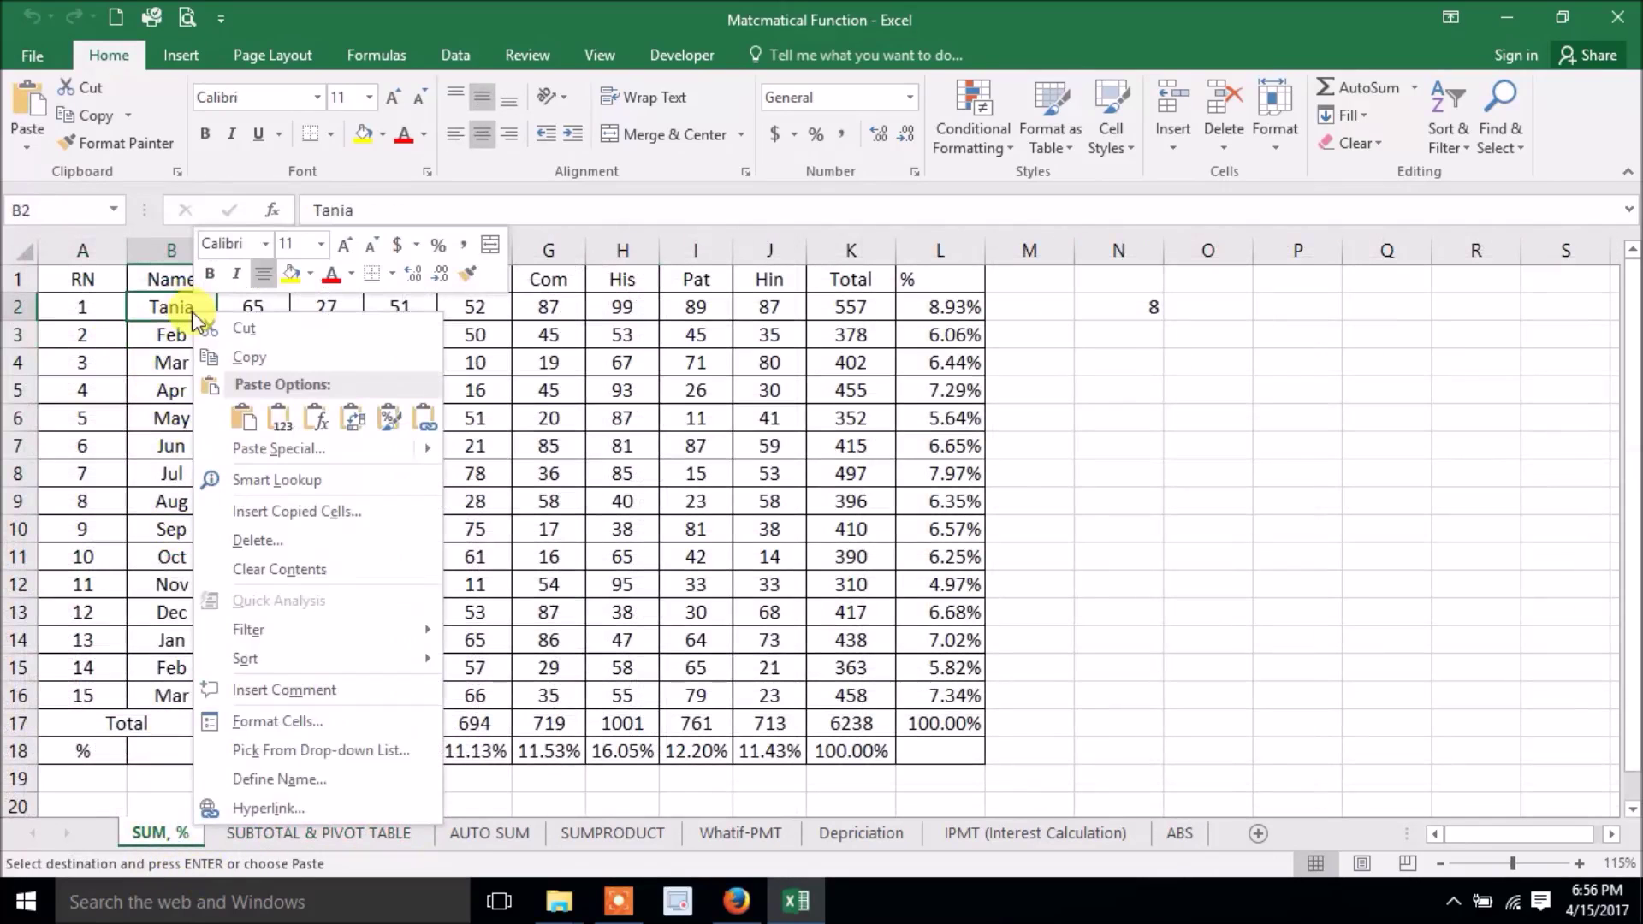
pyautogui.click(257, 419)
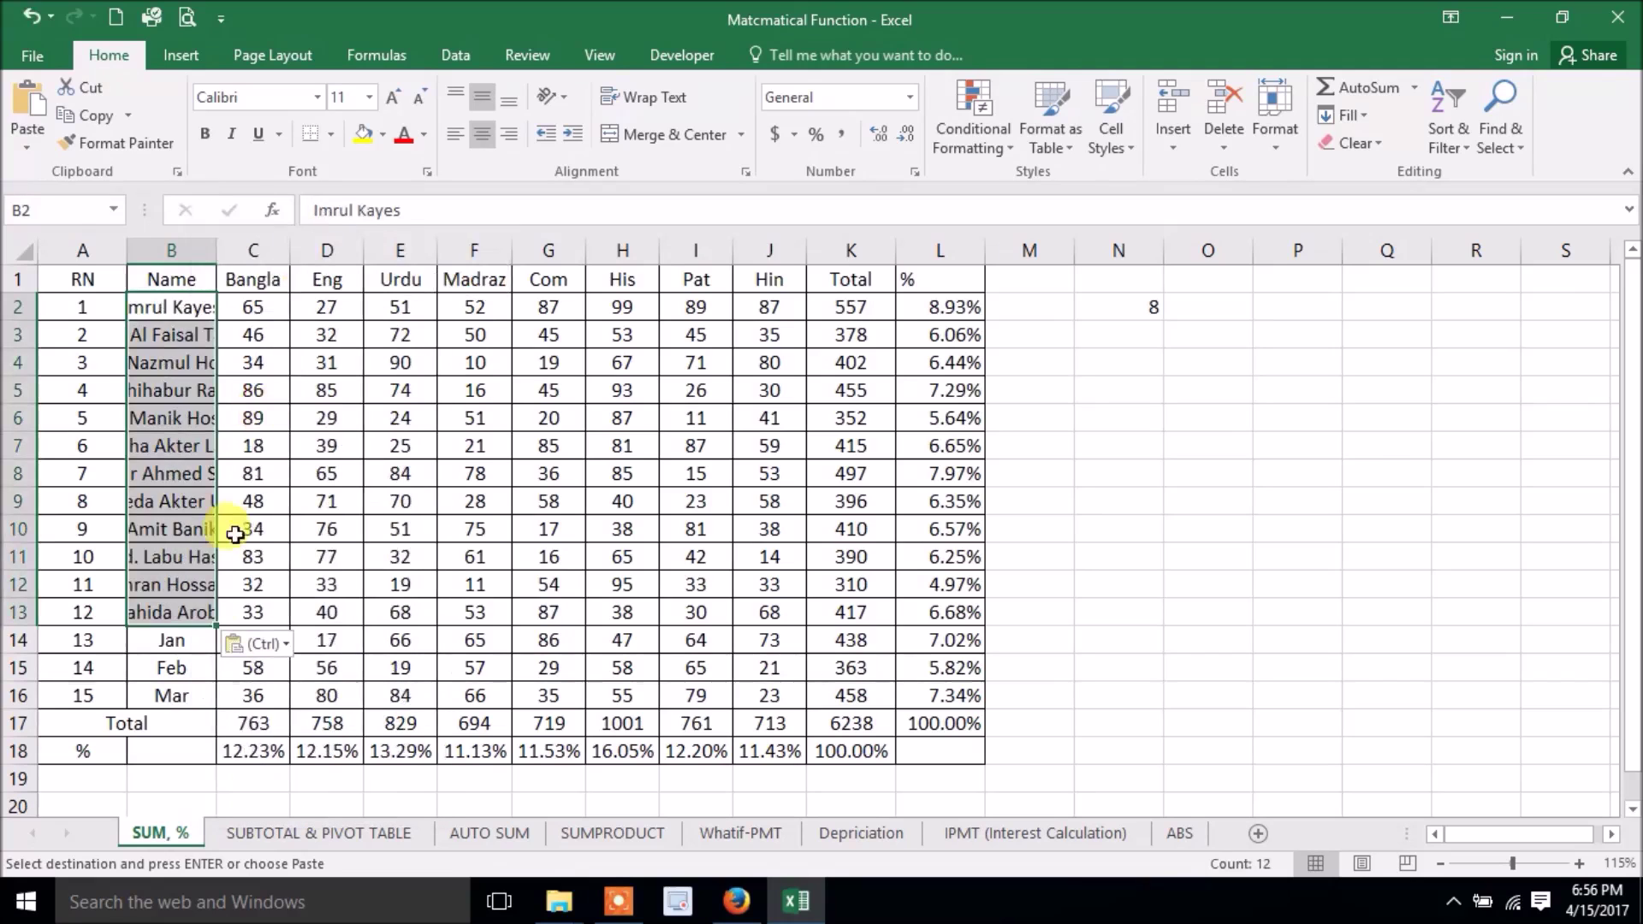
pyautogui.doubleClick(220, 248)
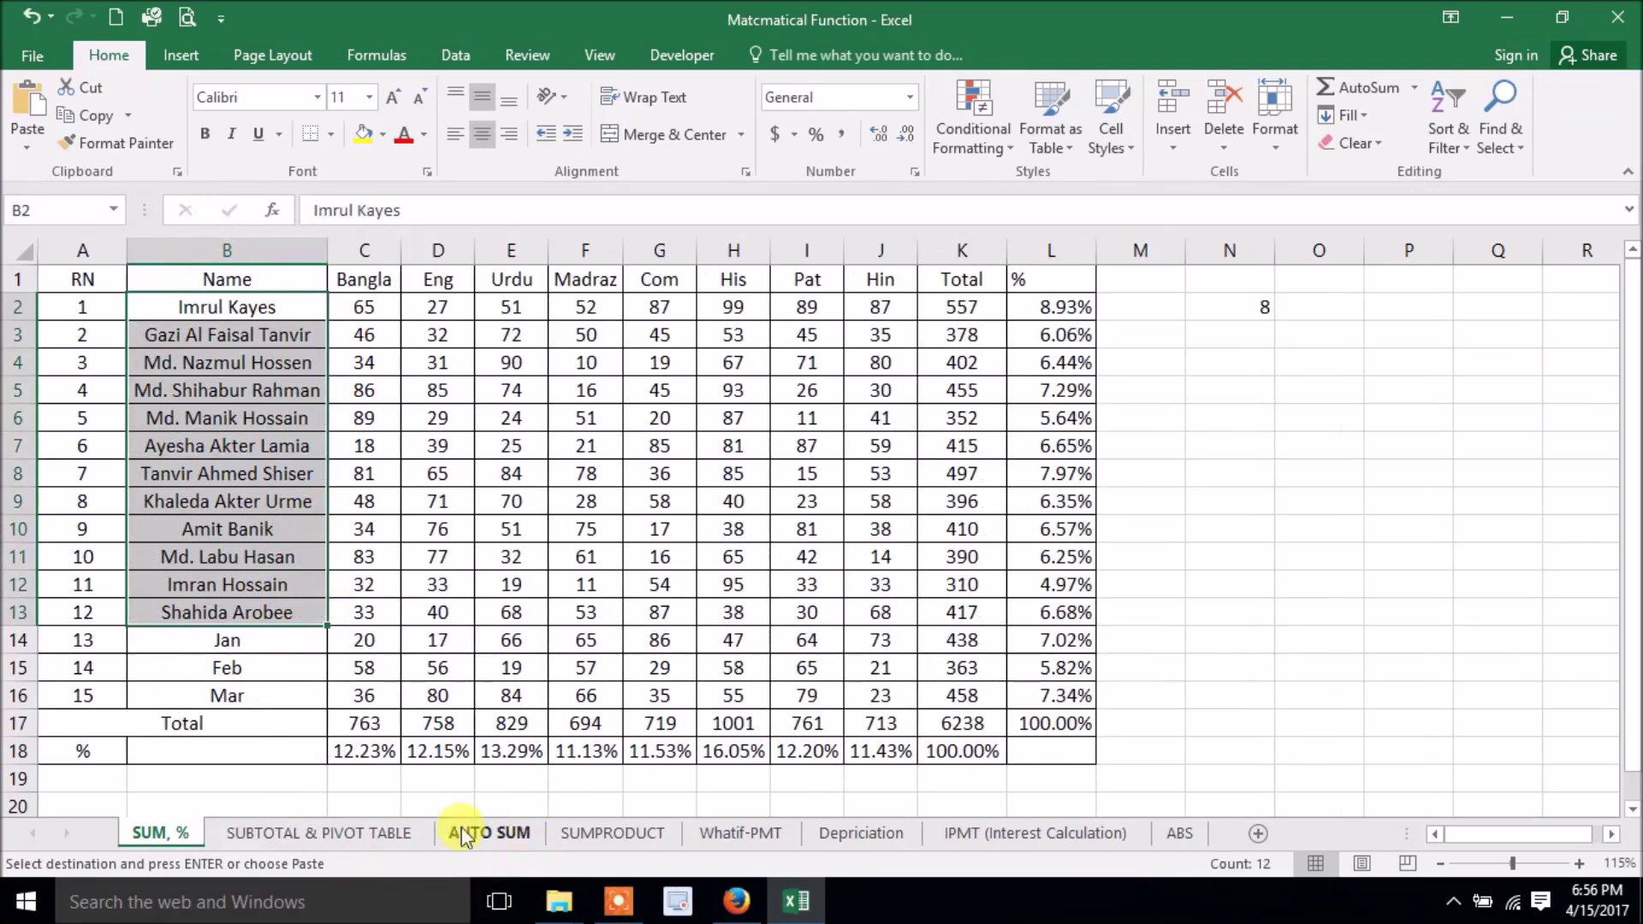
# Copy the names in A14:A16 of the SUBTOTAL & PIVOT TABLE sheet as values into B14:B16 of the SUM, % sheet
pyautogui.click(346, 845)
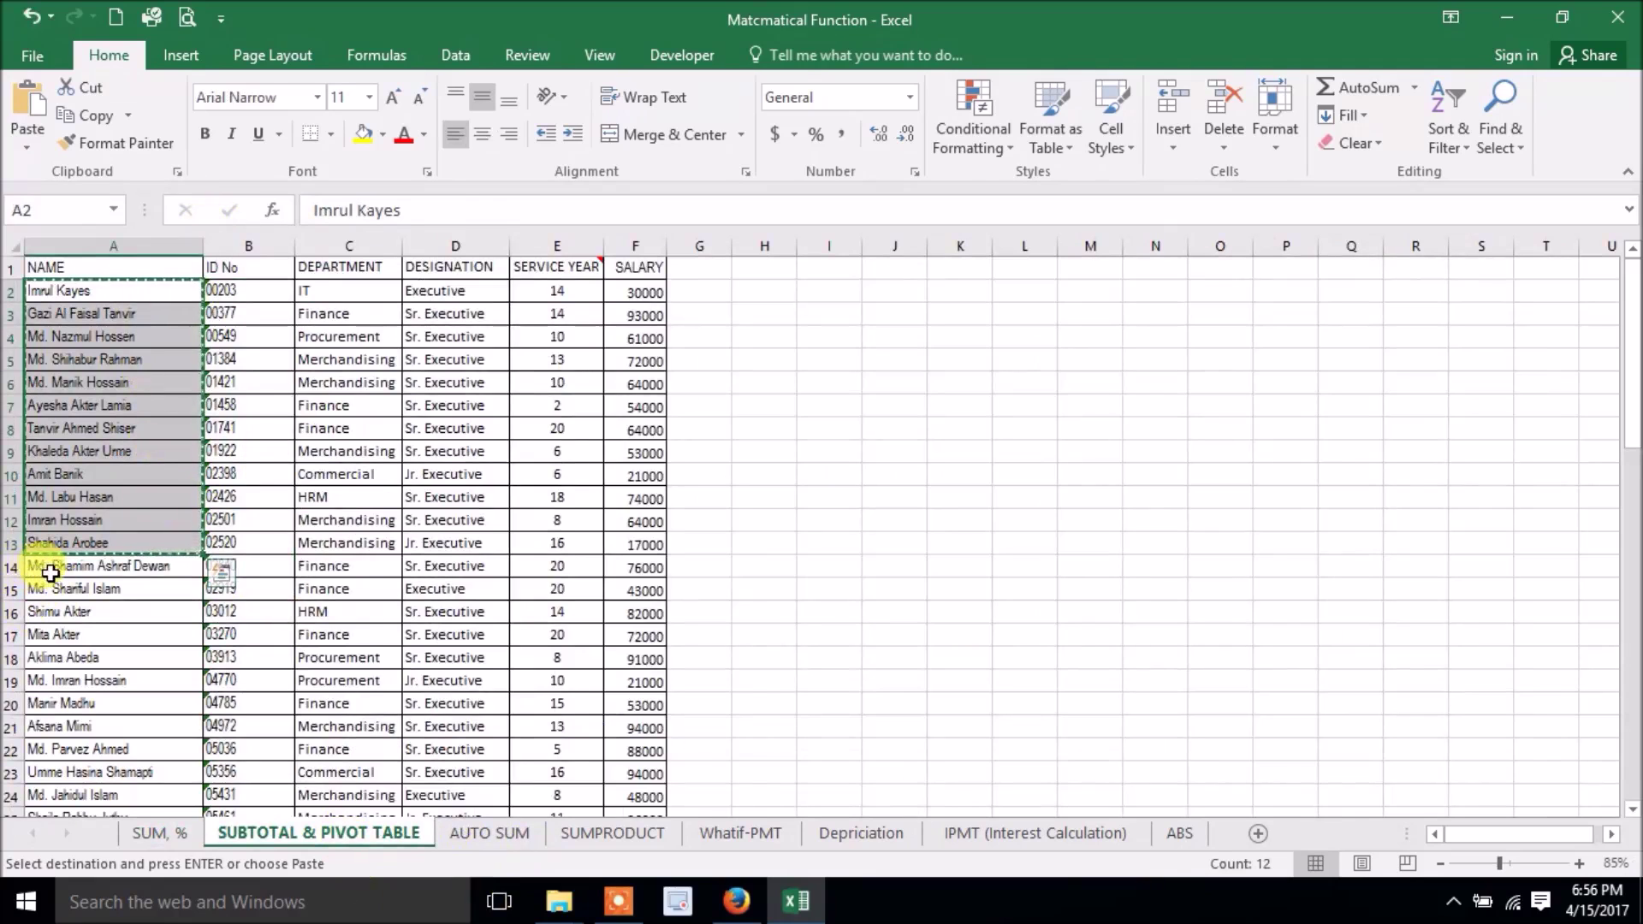
pyautogui.moveTo(45, 569); pyautogui.dragTo(53, 614)
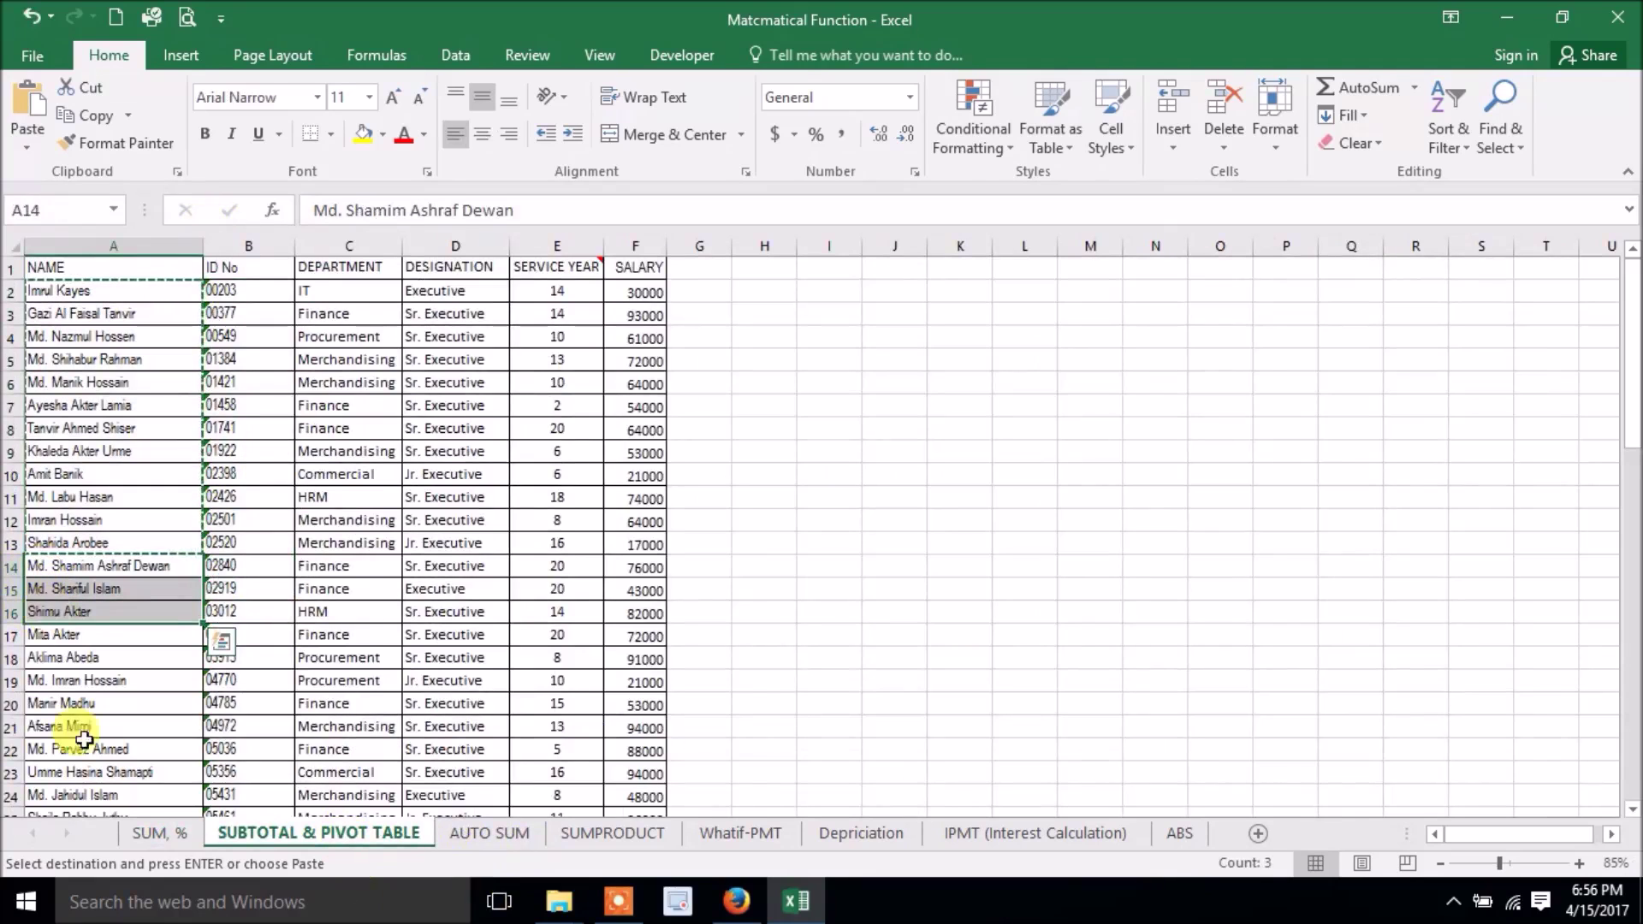
pyautogui.hotkey('ctrl', 'c')
pyautogui.click(160, 831)
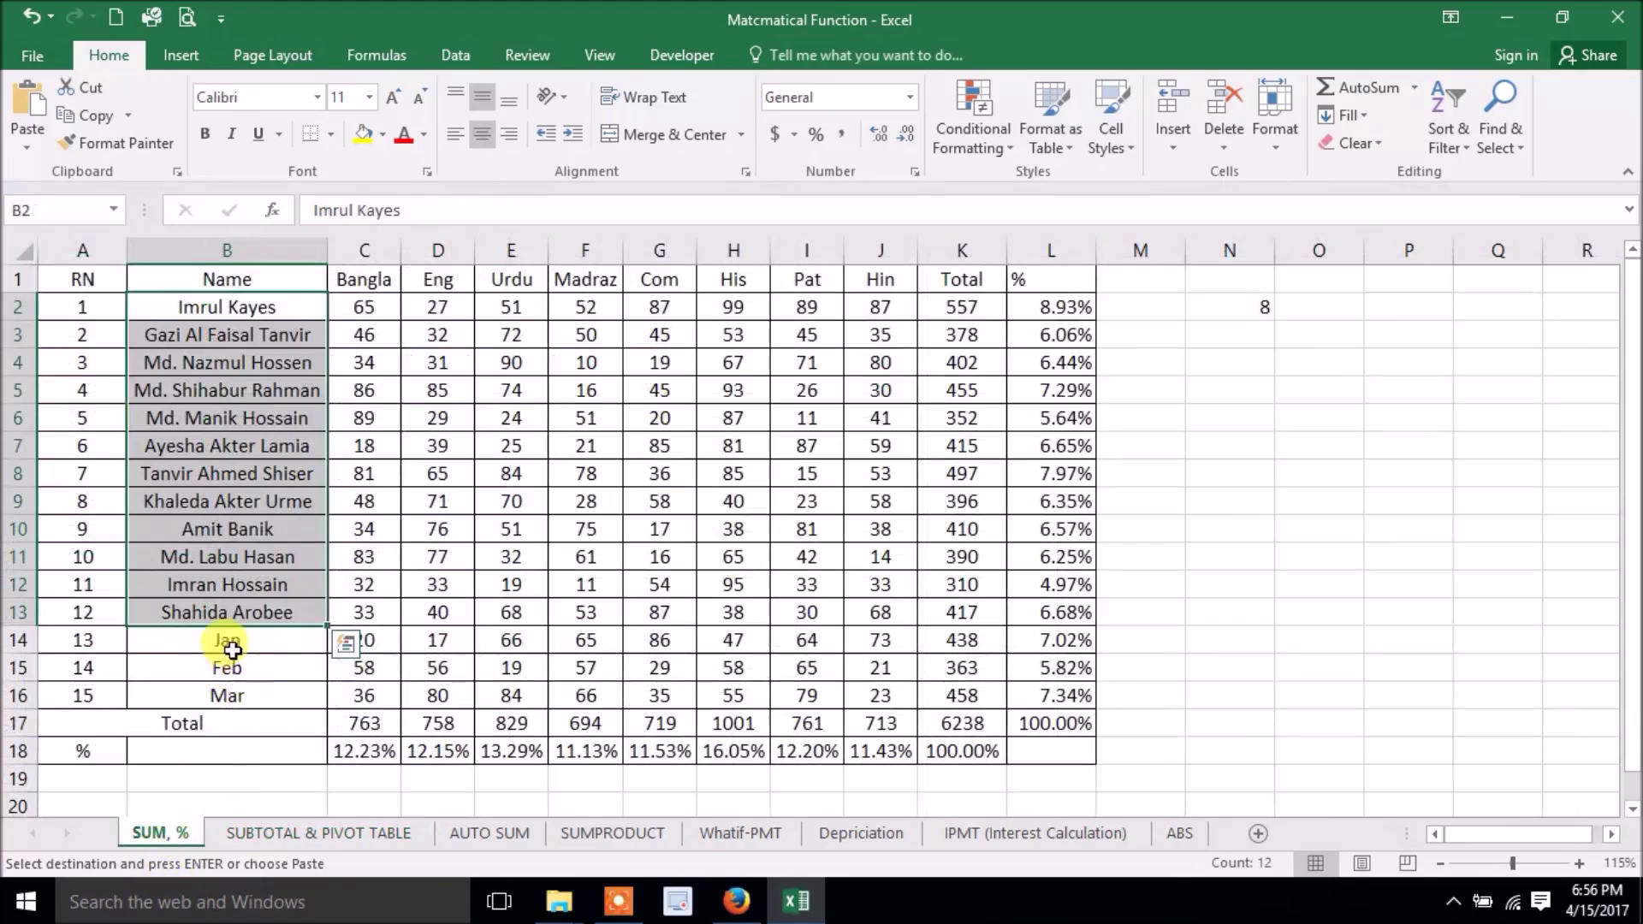
pyautogui.rightClick(257, 643)
pyautogui.click(322, 244)
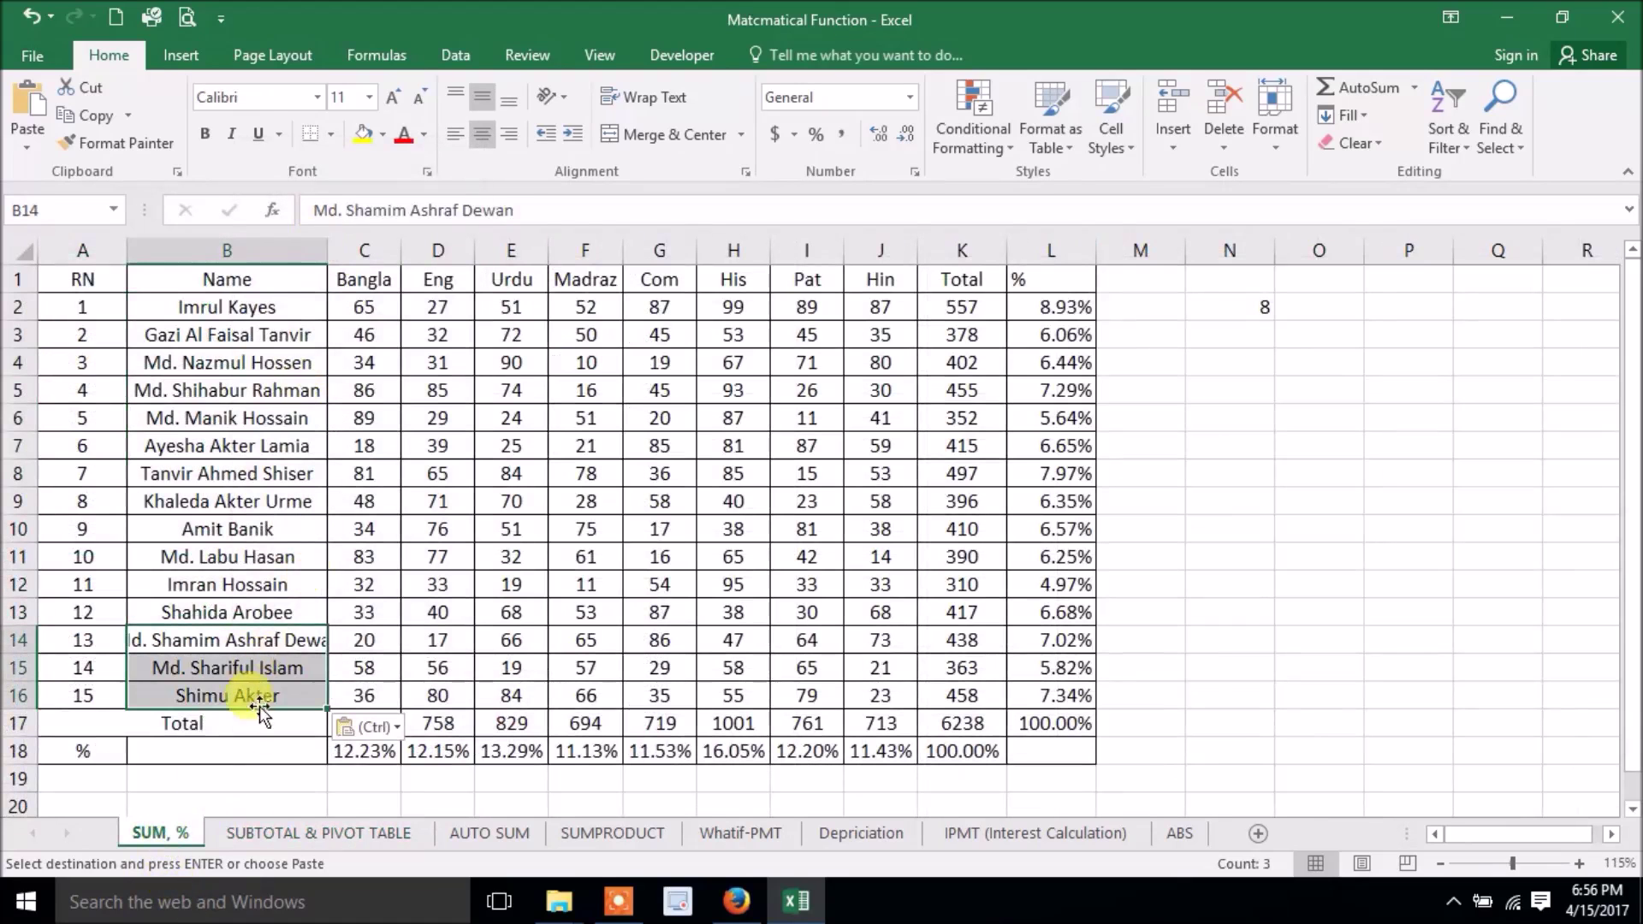
# Left-align the names in B2:B16 and autofit column B to the longest name
pyautogui.click(1583, 60)
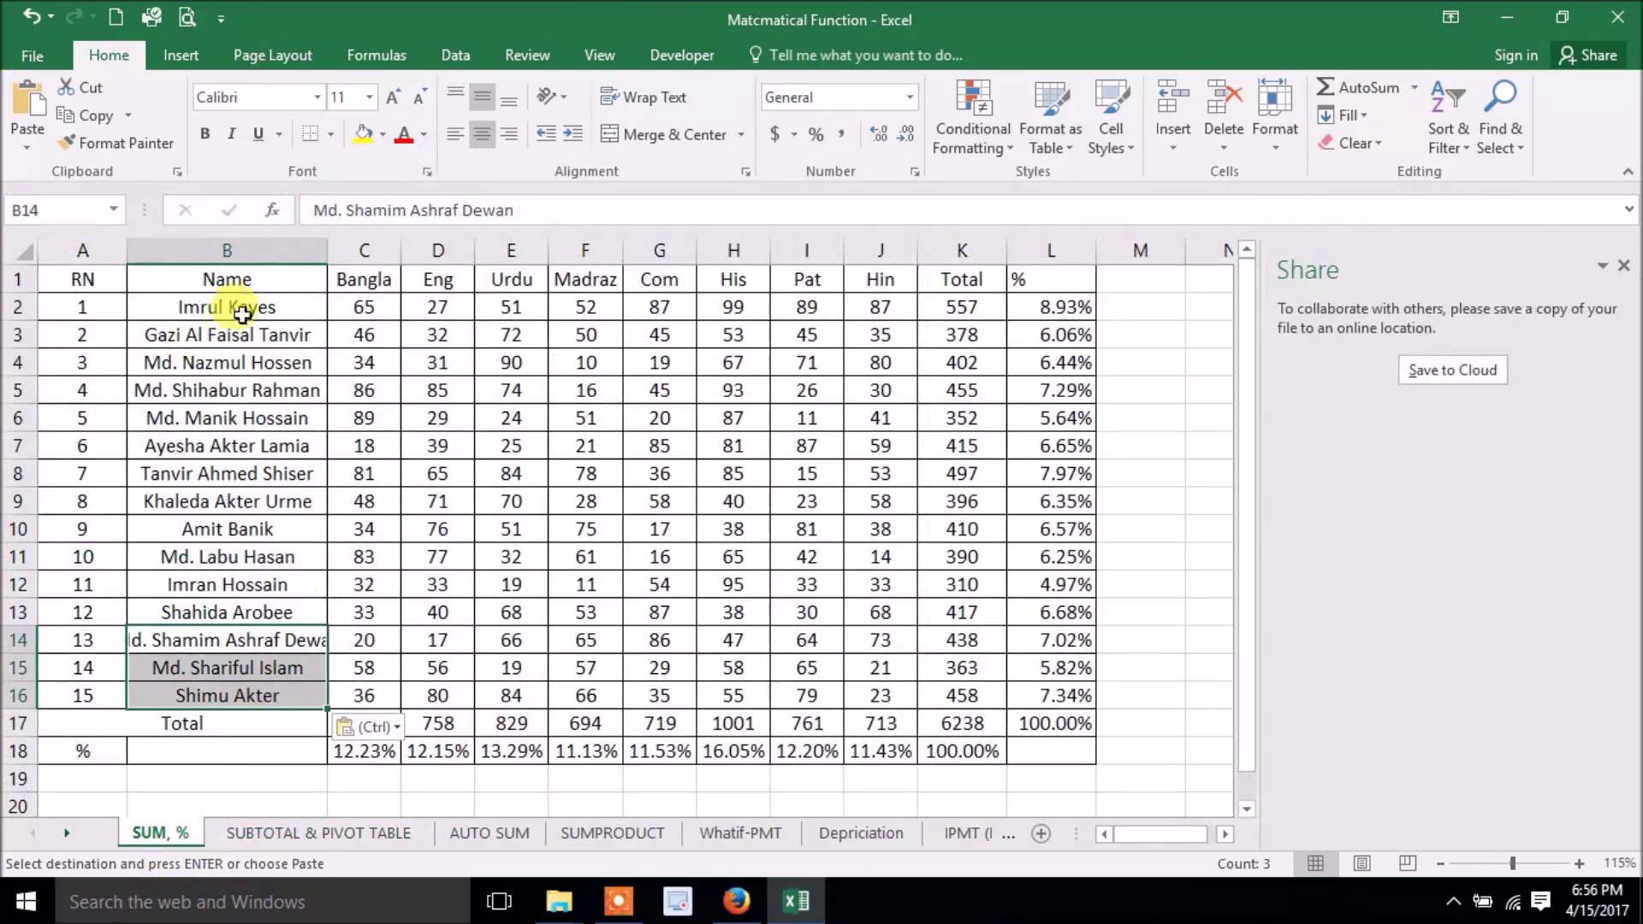
pyautogui.click(231, 249)
pyautogui.moveTo(228, 308); pyautogui.dragTo(197, 695)
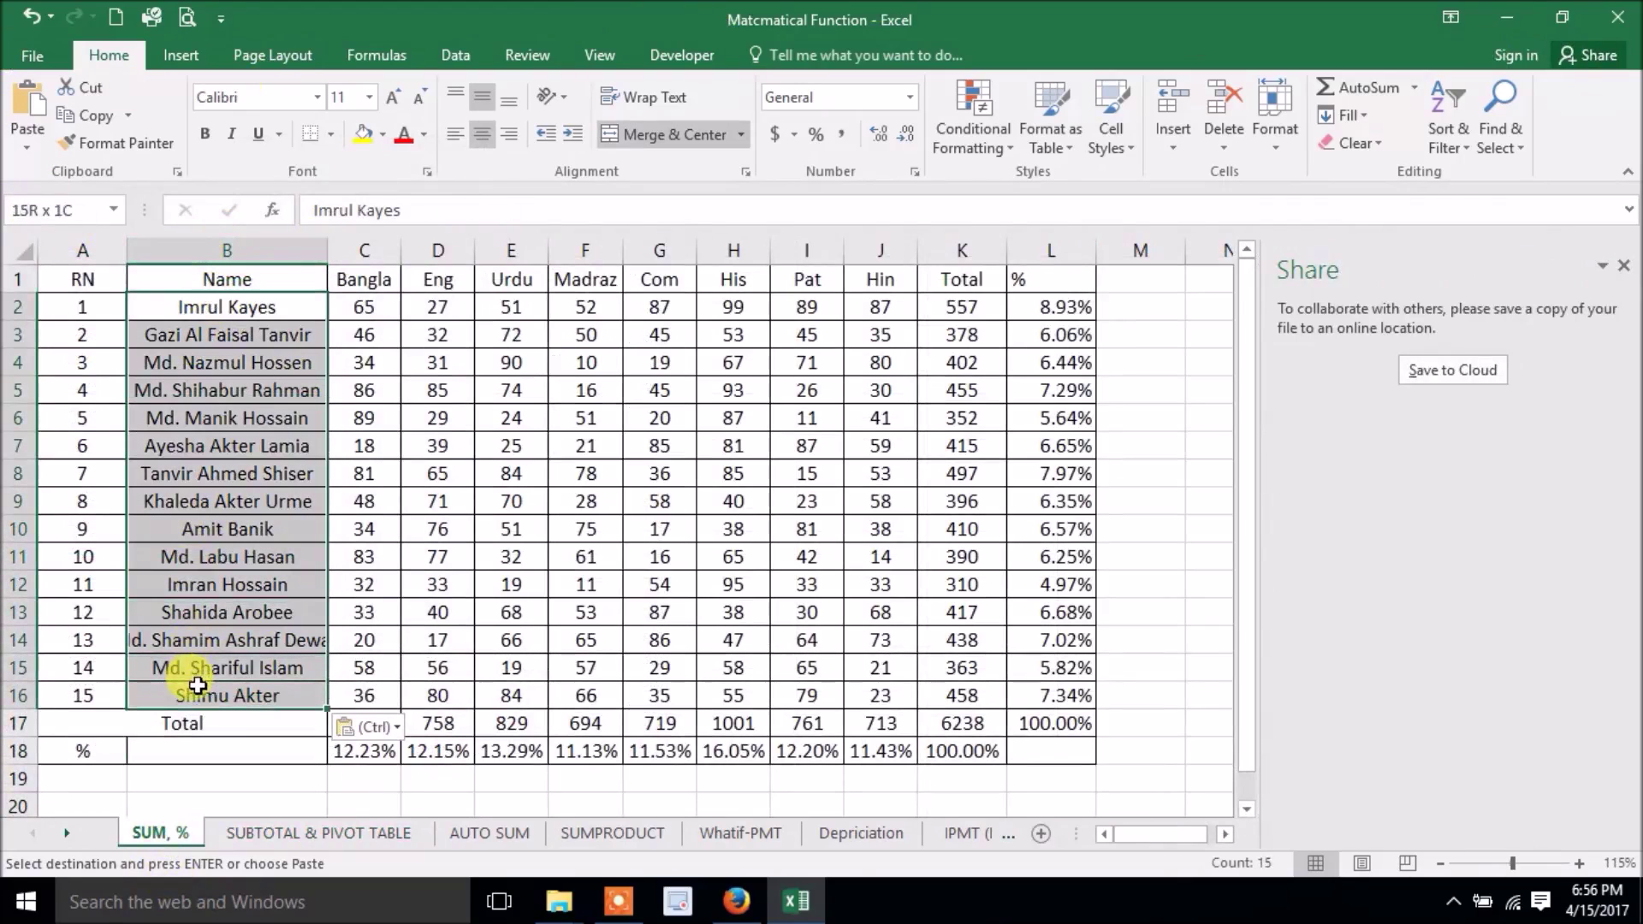
pyautogui.click(456, 133)
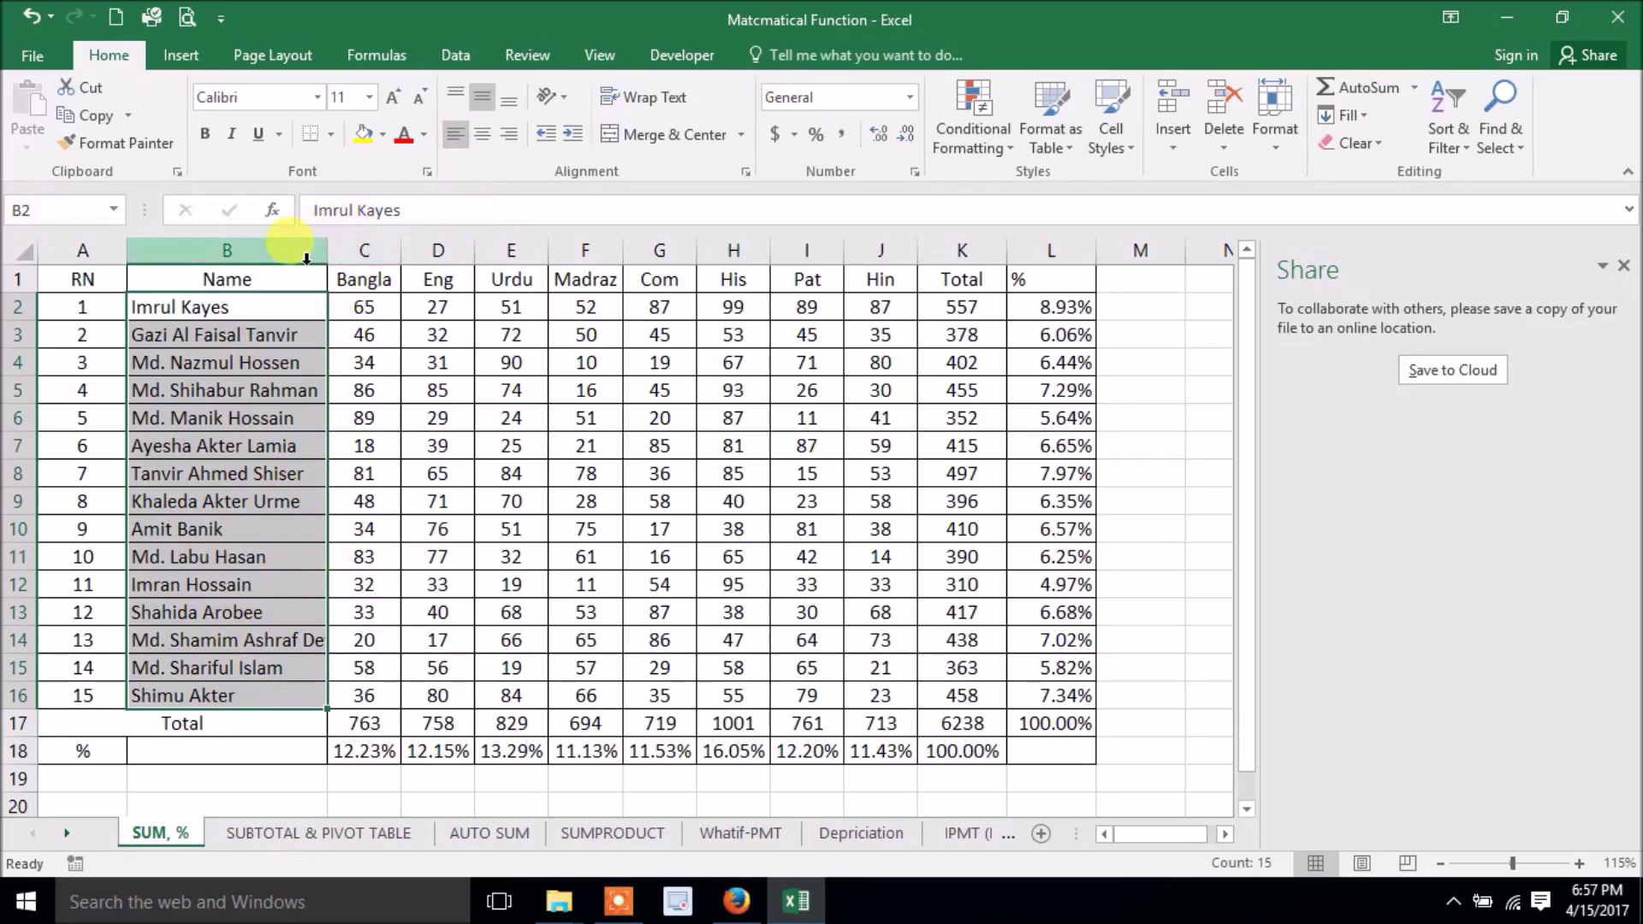
pyautogui.doubleClick(326, 250)
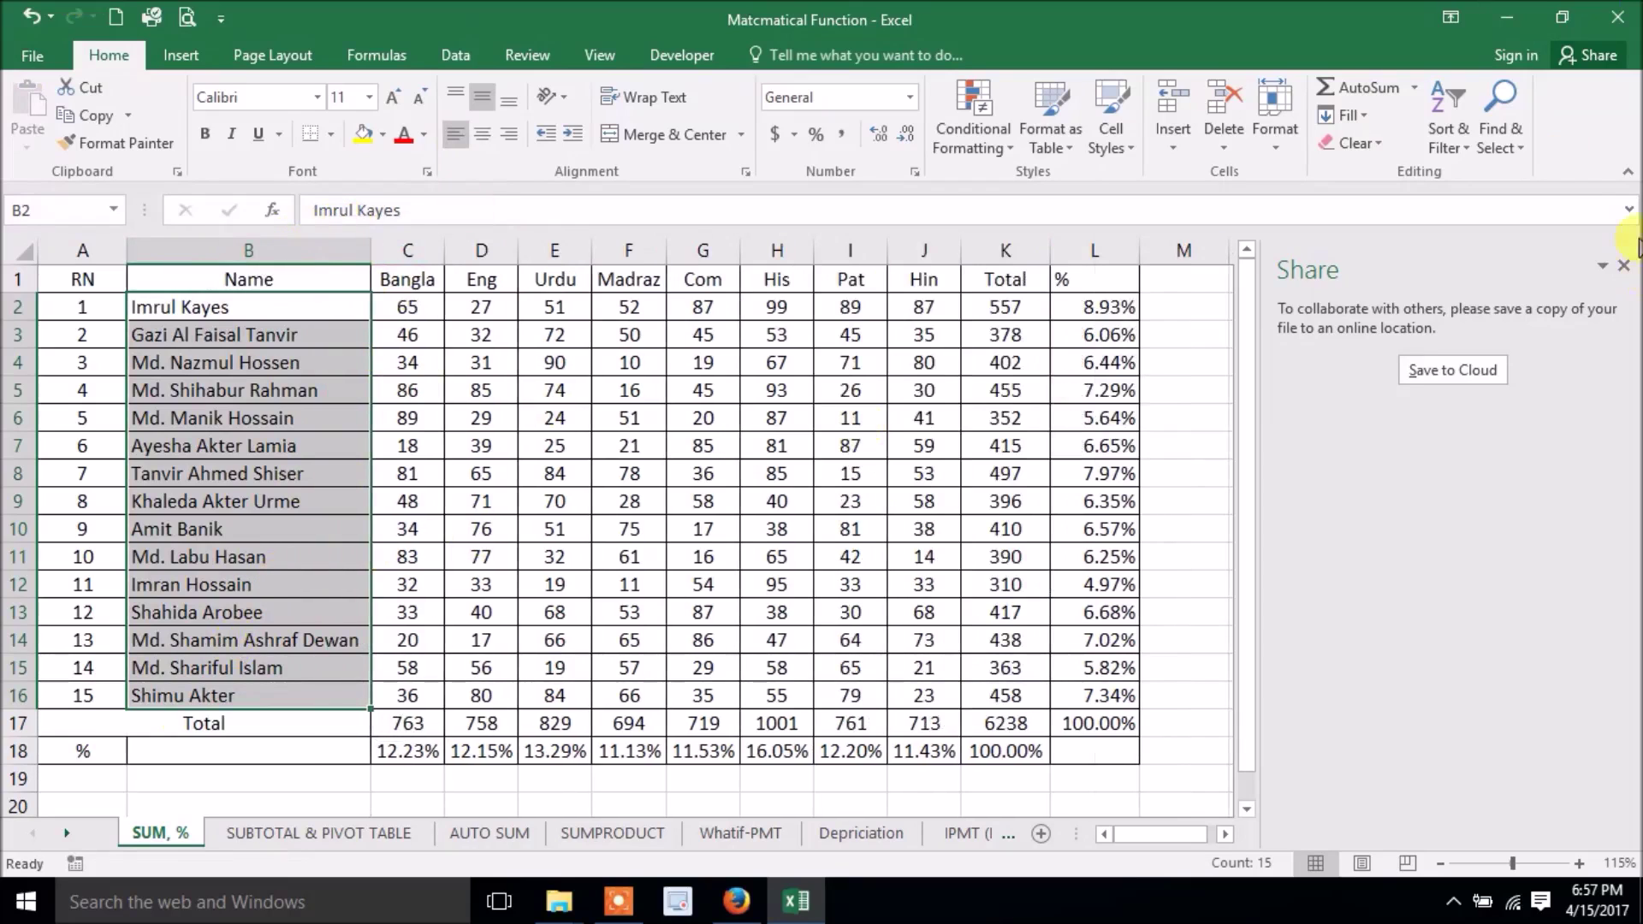
pyautogui.click(1624, 267)
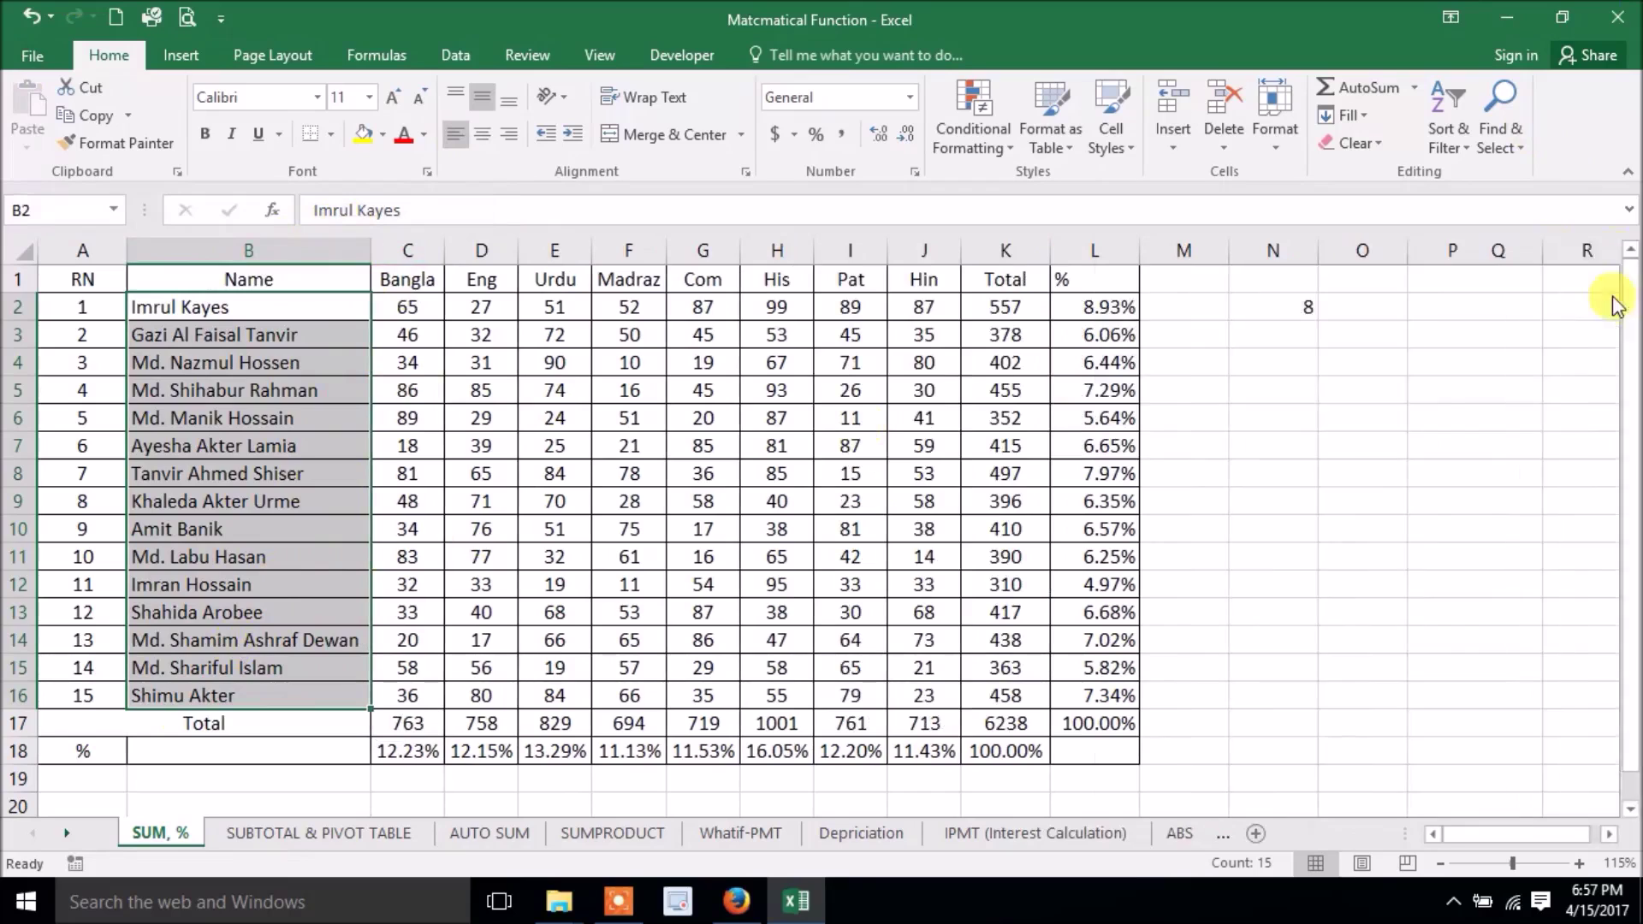
# Clear the COUNT formula from cell N2
pyautogui.click(1353, 502)
pyautogui.click(1280, 308)
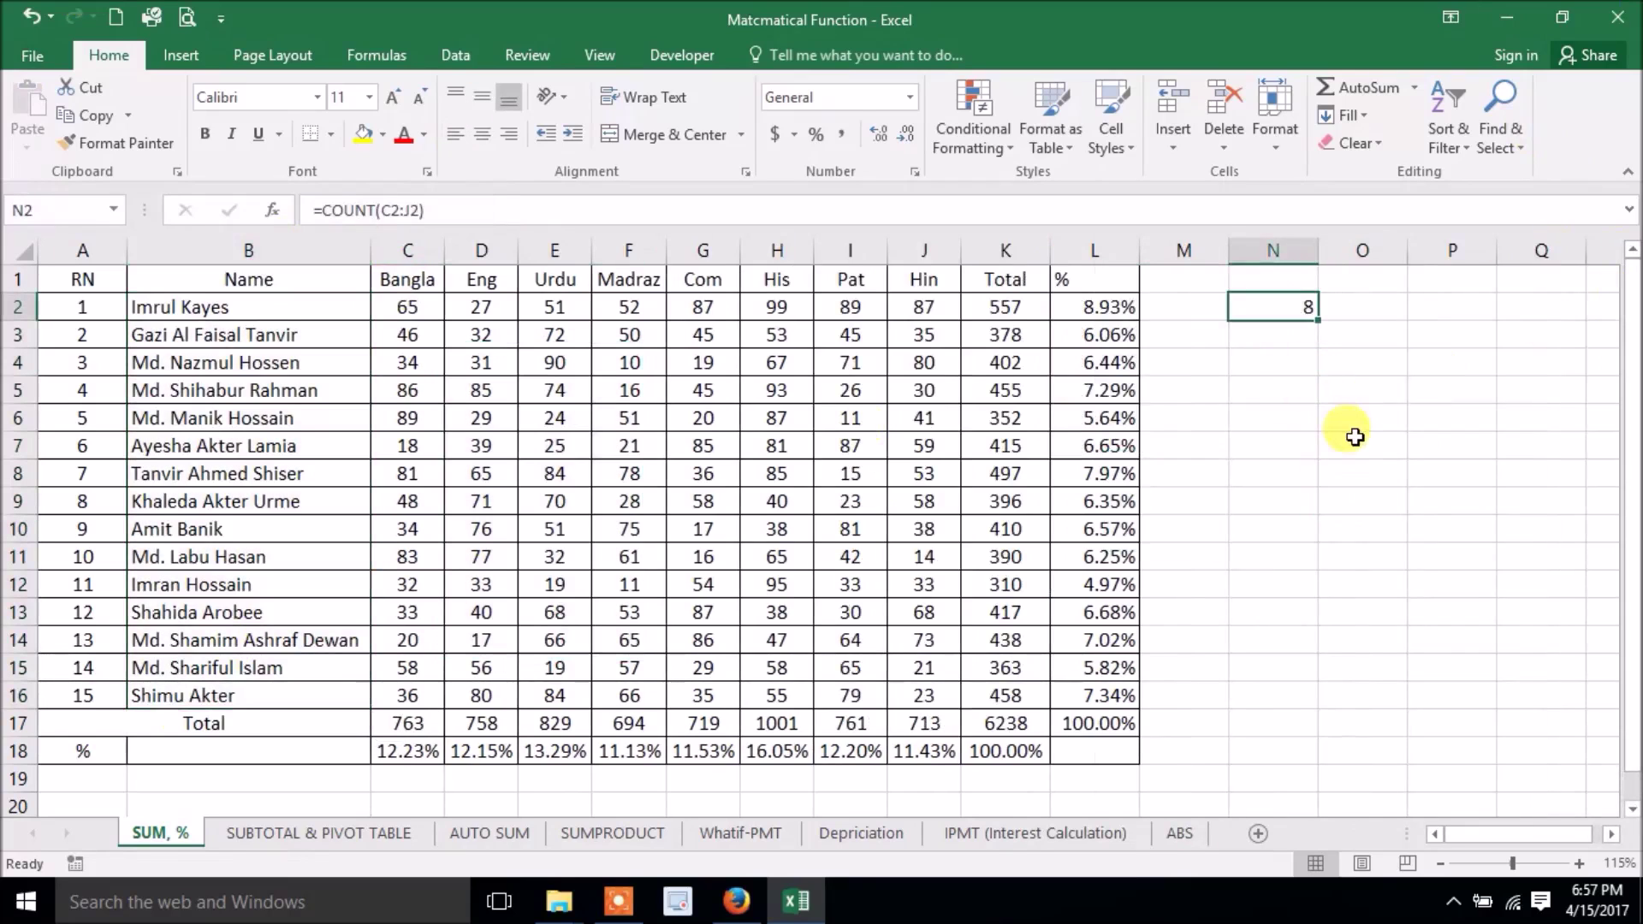
pyautogui.press('Delete')
pyautogui.click(1343, 415)
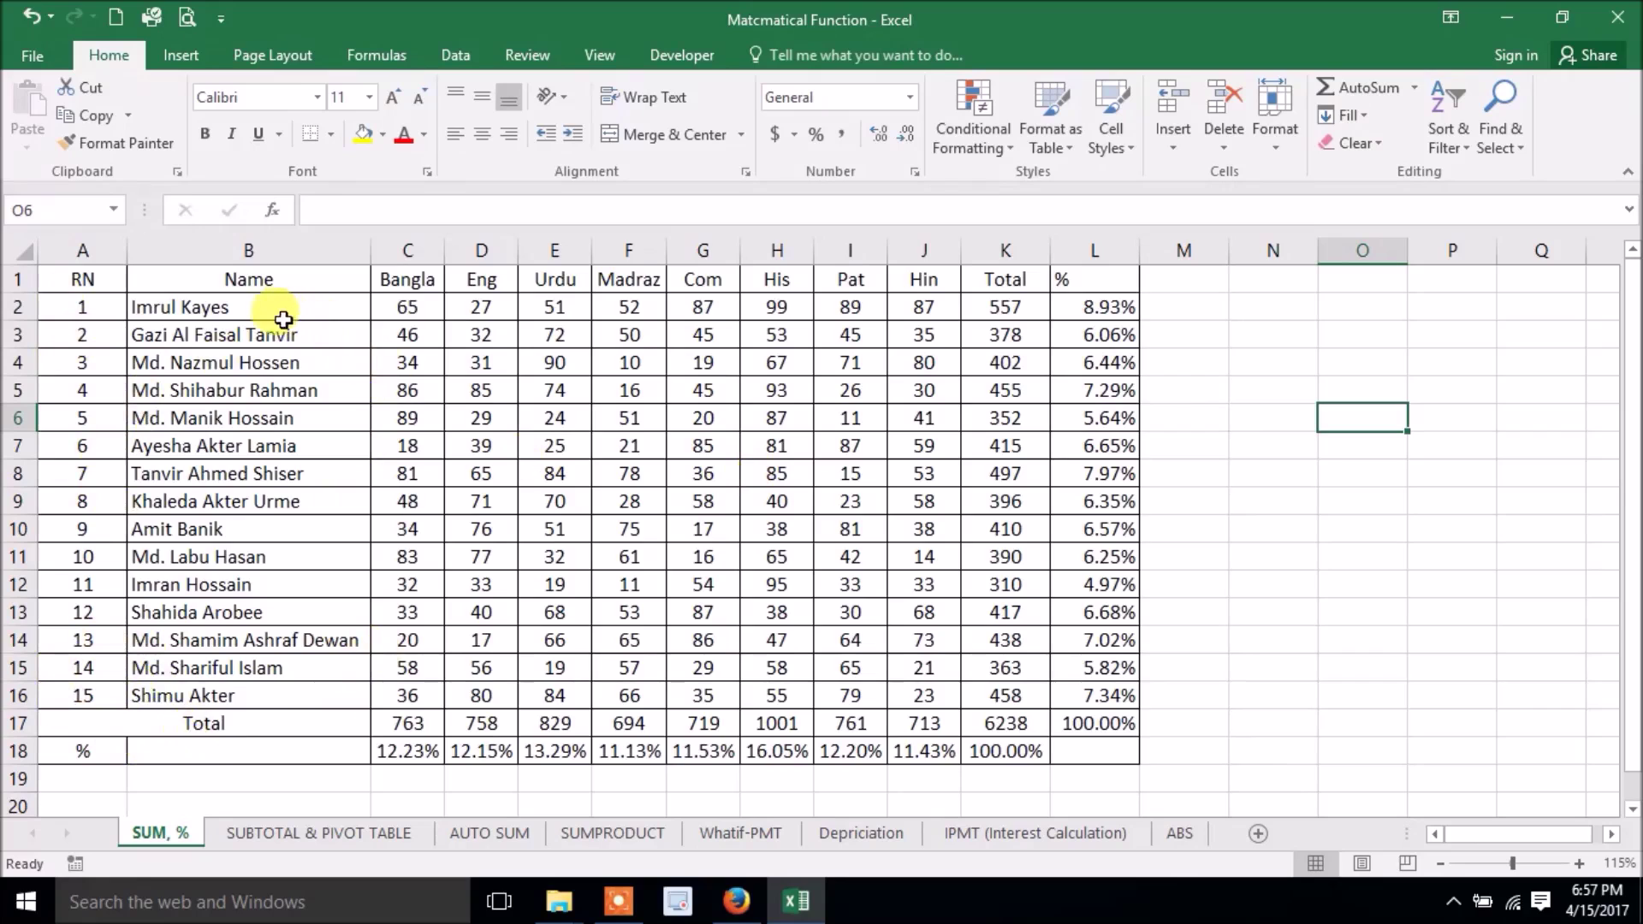
# Clear the existing totals from row 17, cells C17:K17, and from the Total column, cells K2:K16
pyautogui.moveTo(411, 305); pyautogui.dragTo(941, 706)
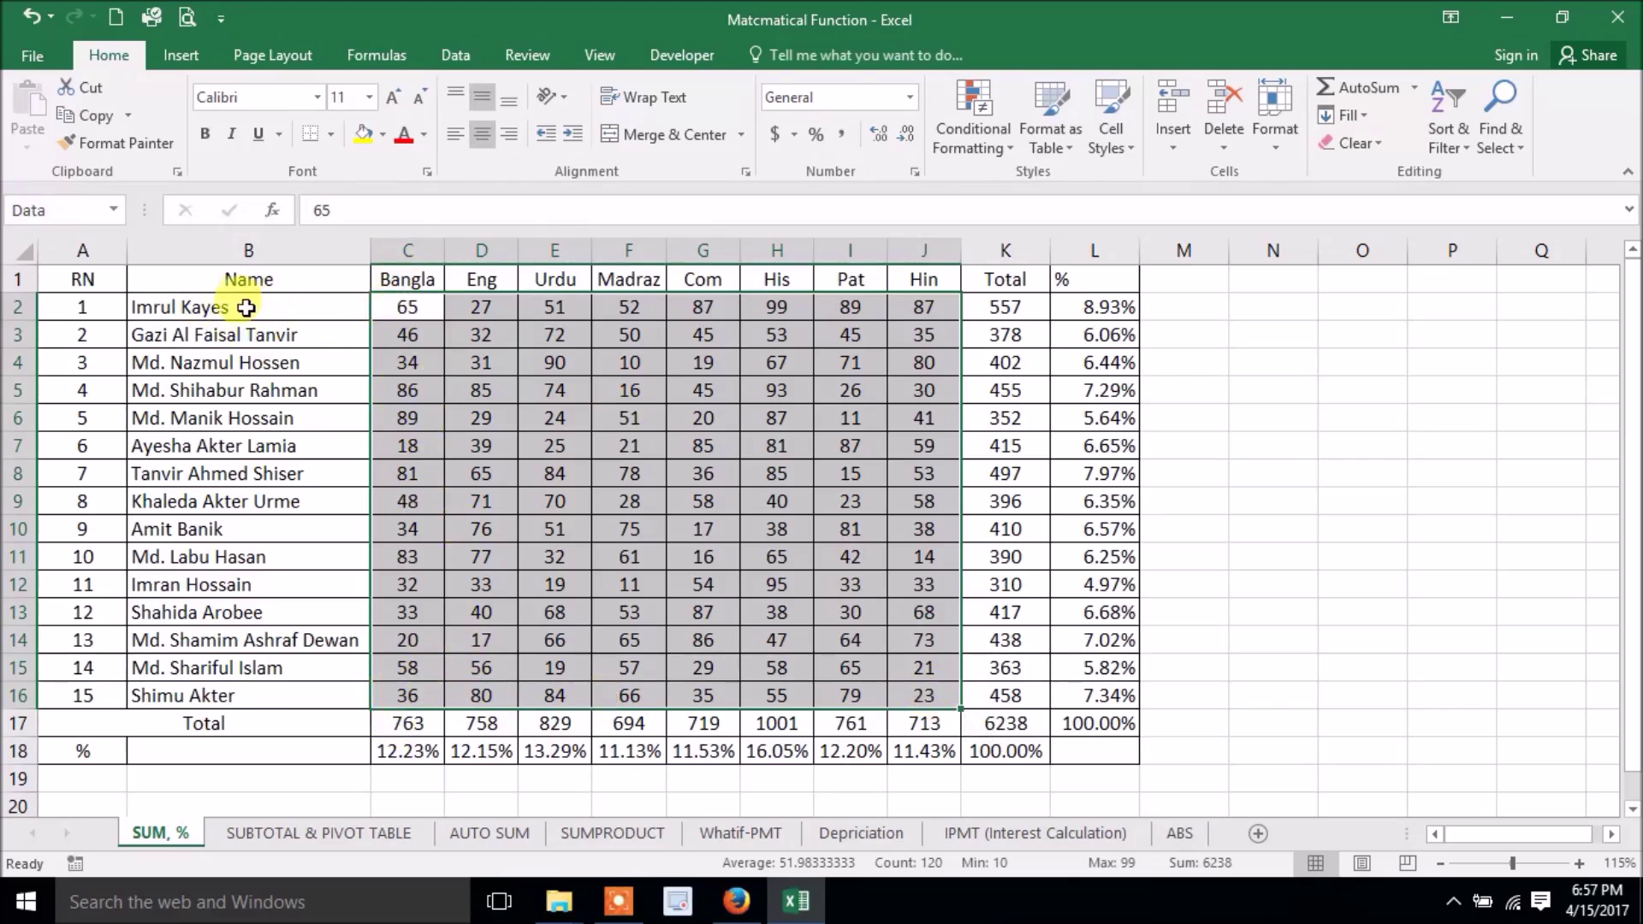
pyautogui.click(1002, 306)
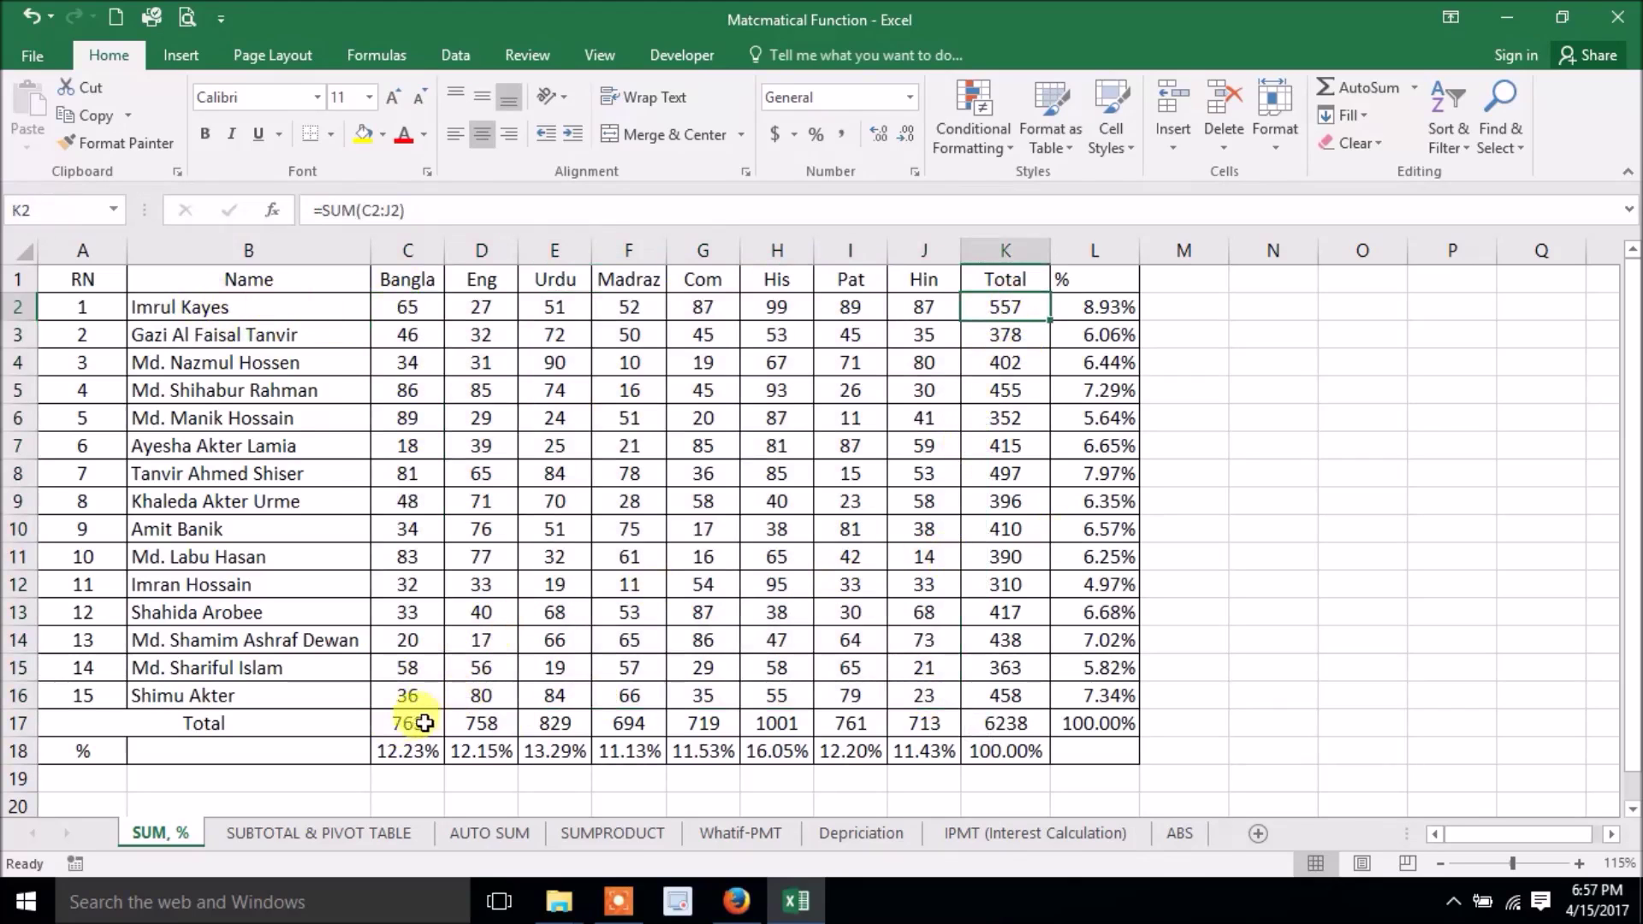
pyautogui.moveTo(411, 723); pyautogui.dragTo(997, 725)
pyautogui.press('Delete')
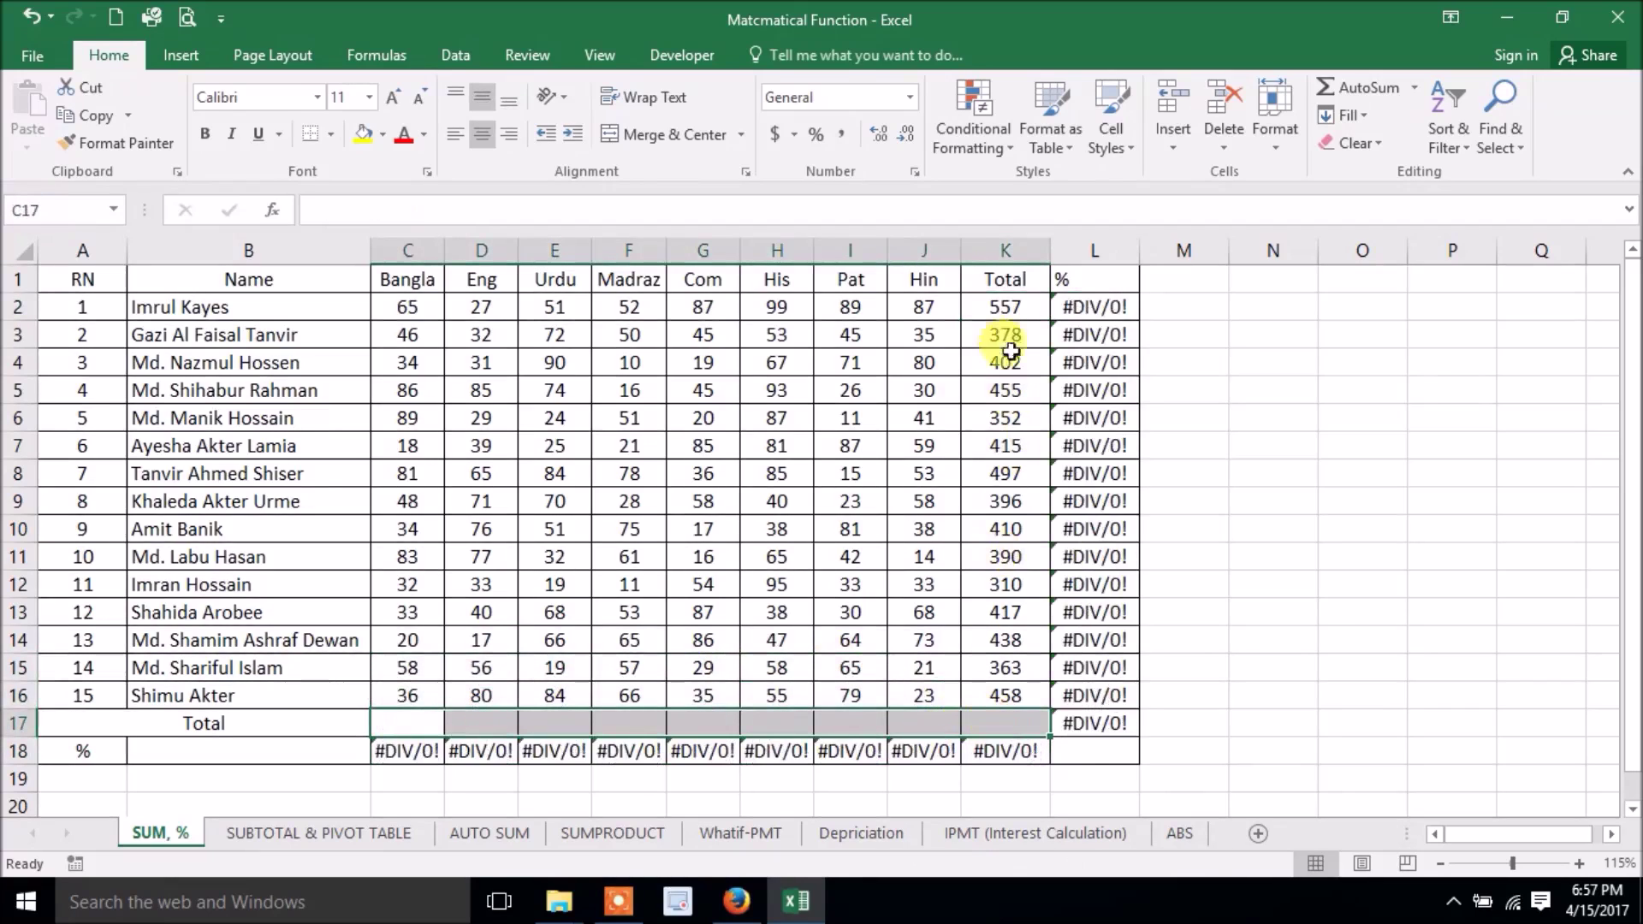
pyautogui.moveTo(1001, 308); pyautogui.dragTo(1021, 699)
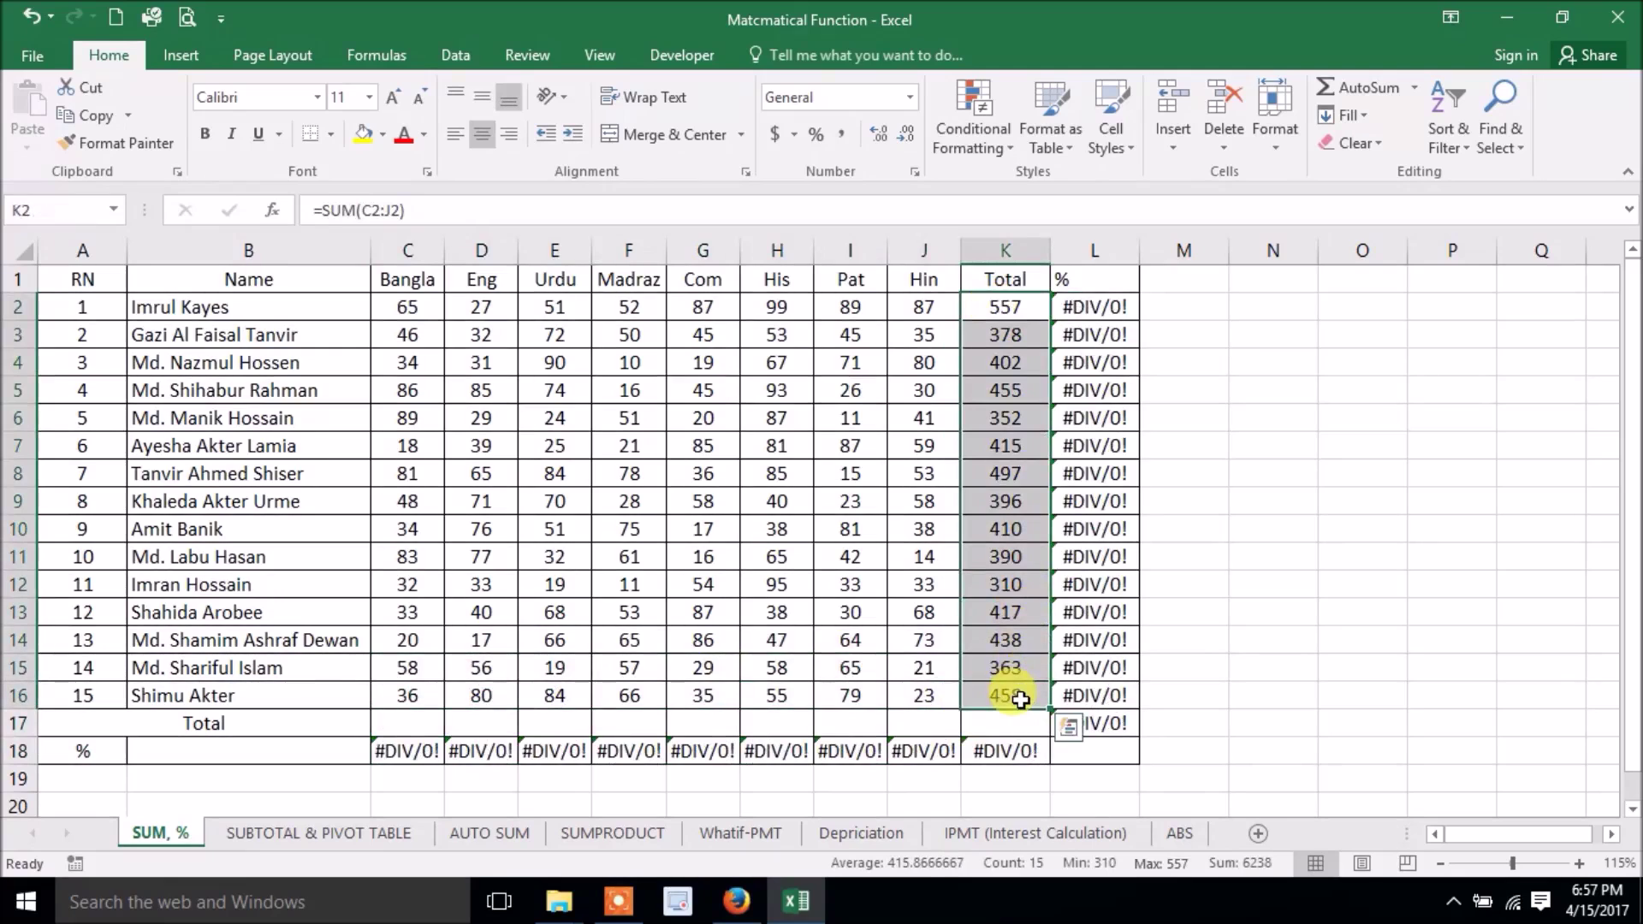
pyautogui.press('Delete')
pyautogui.click(1362, 610)
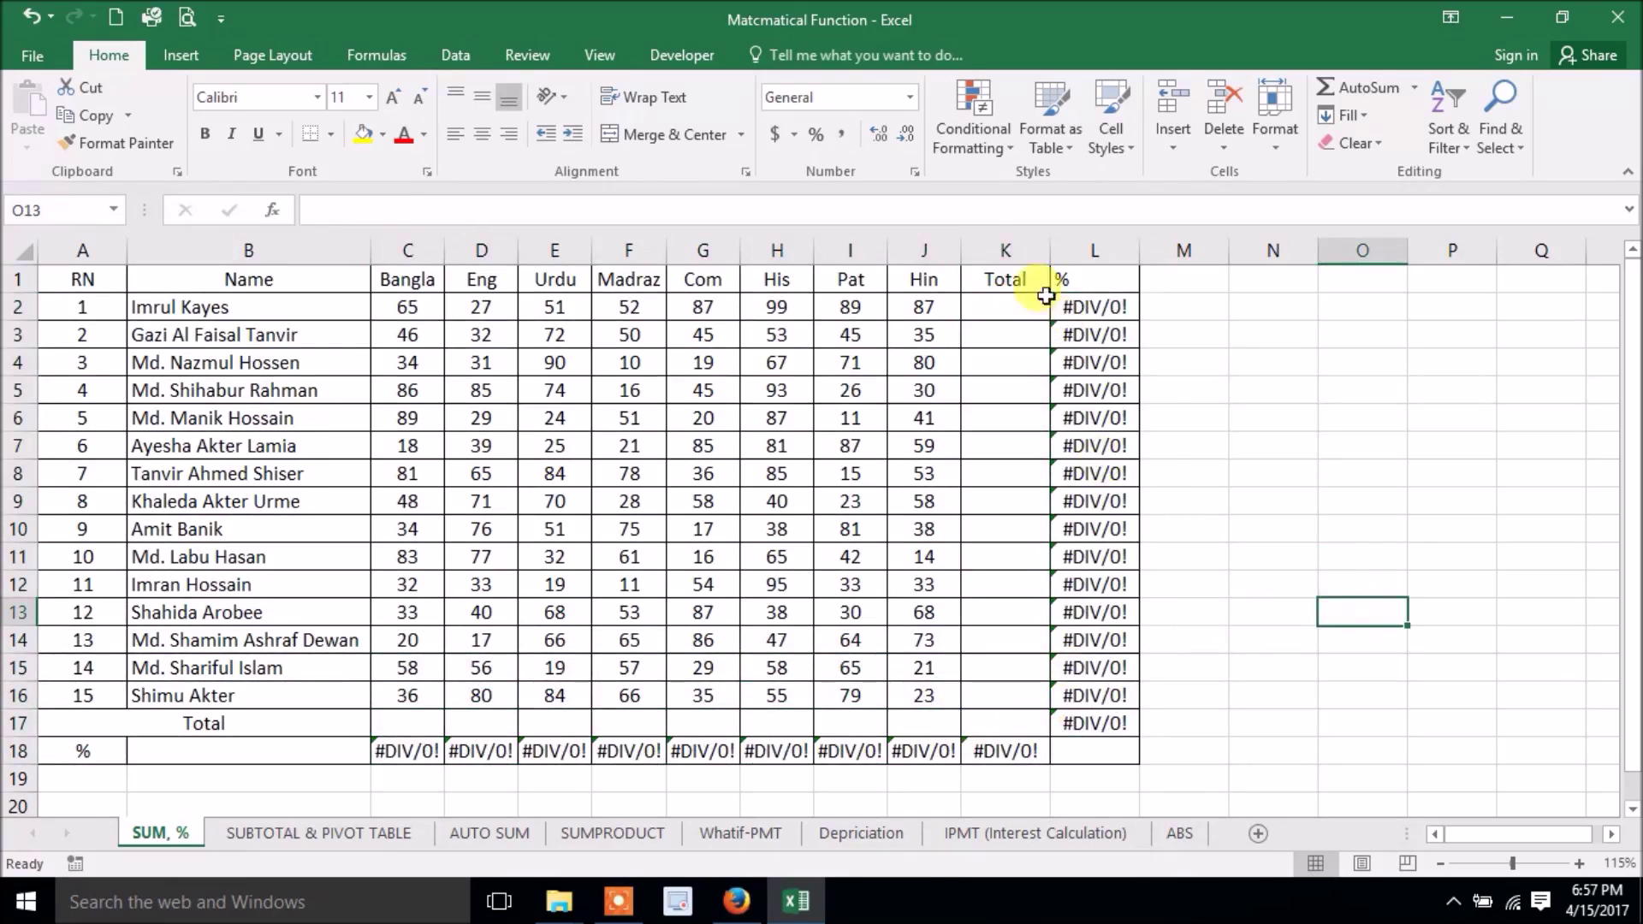
# Insert four blank columns between the Hin and Total columns
pyautogui.rightClick(1002, 245)
pyautogui.click(1048, 429)
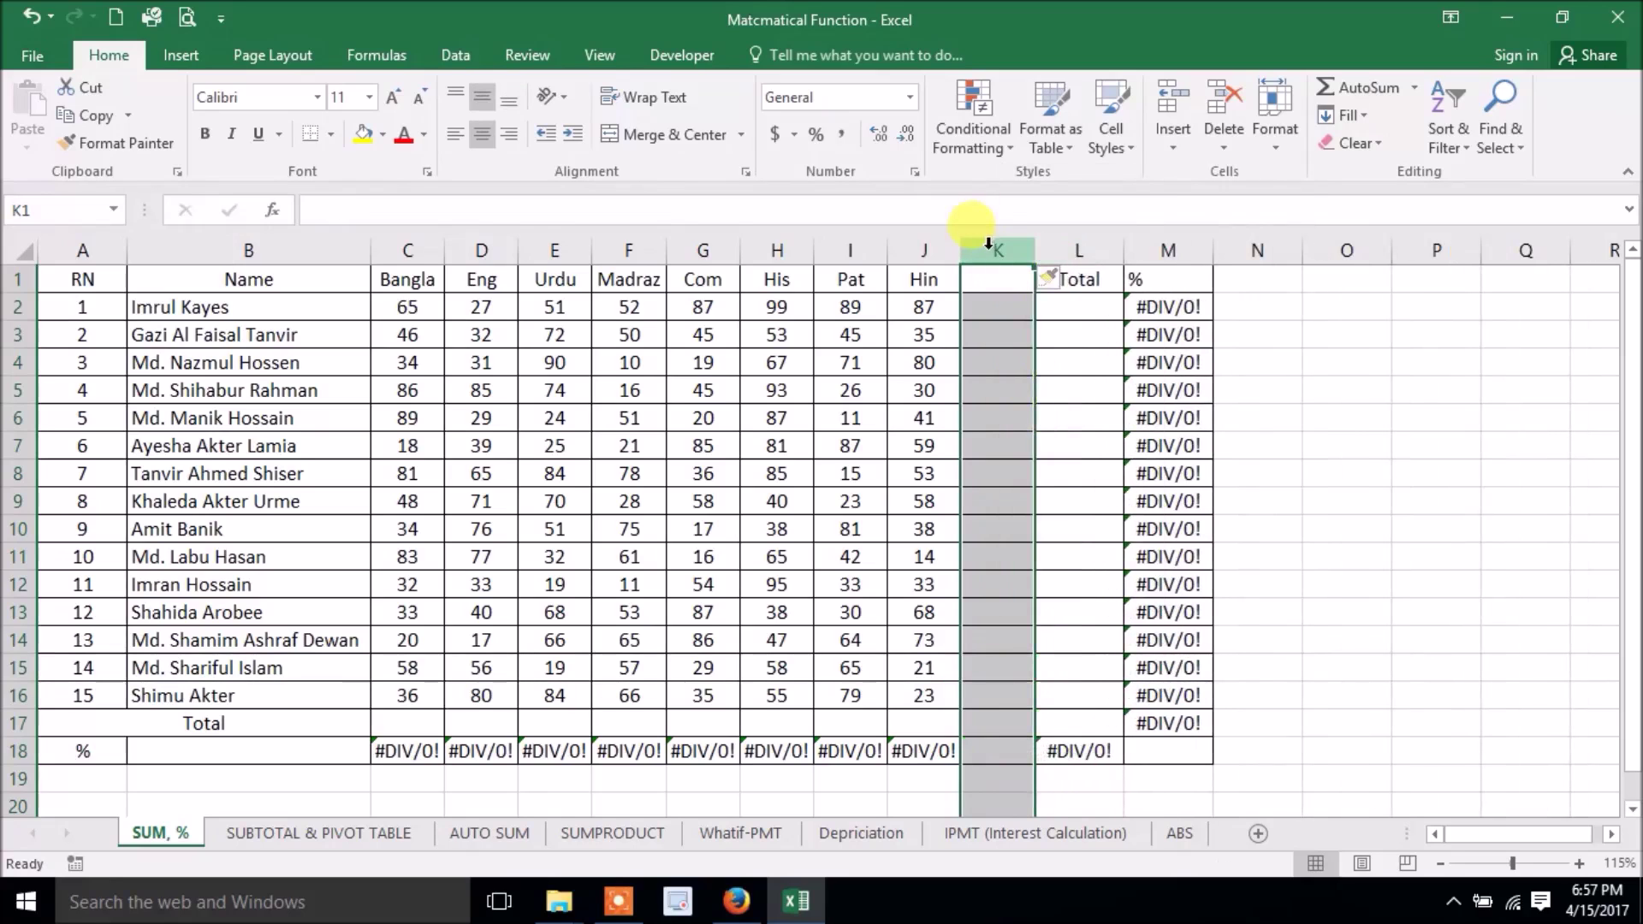
pyautogui.rightClick(988, 244)
pyautogui.click(1026, 428)
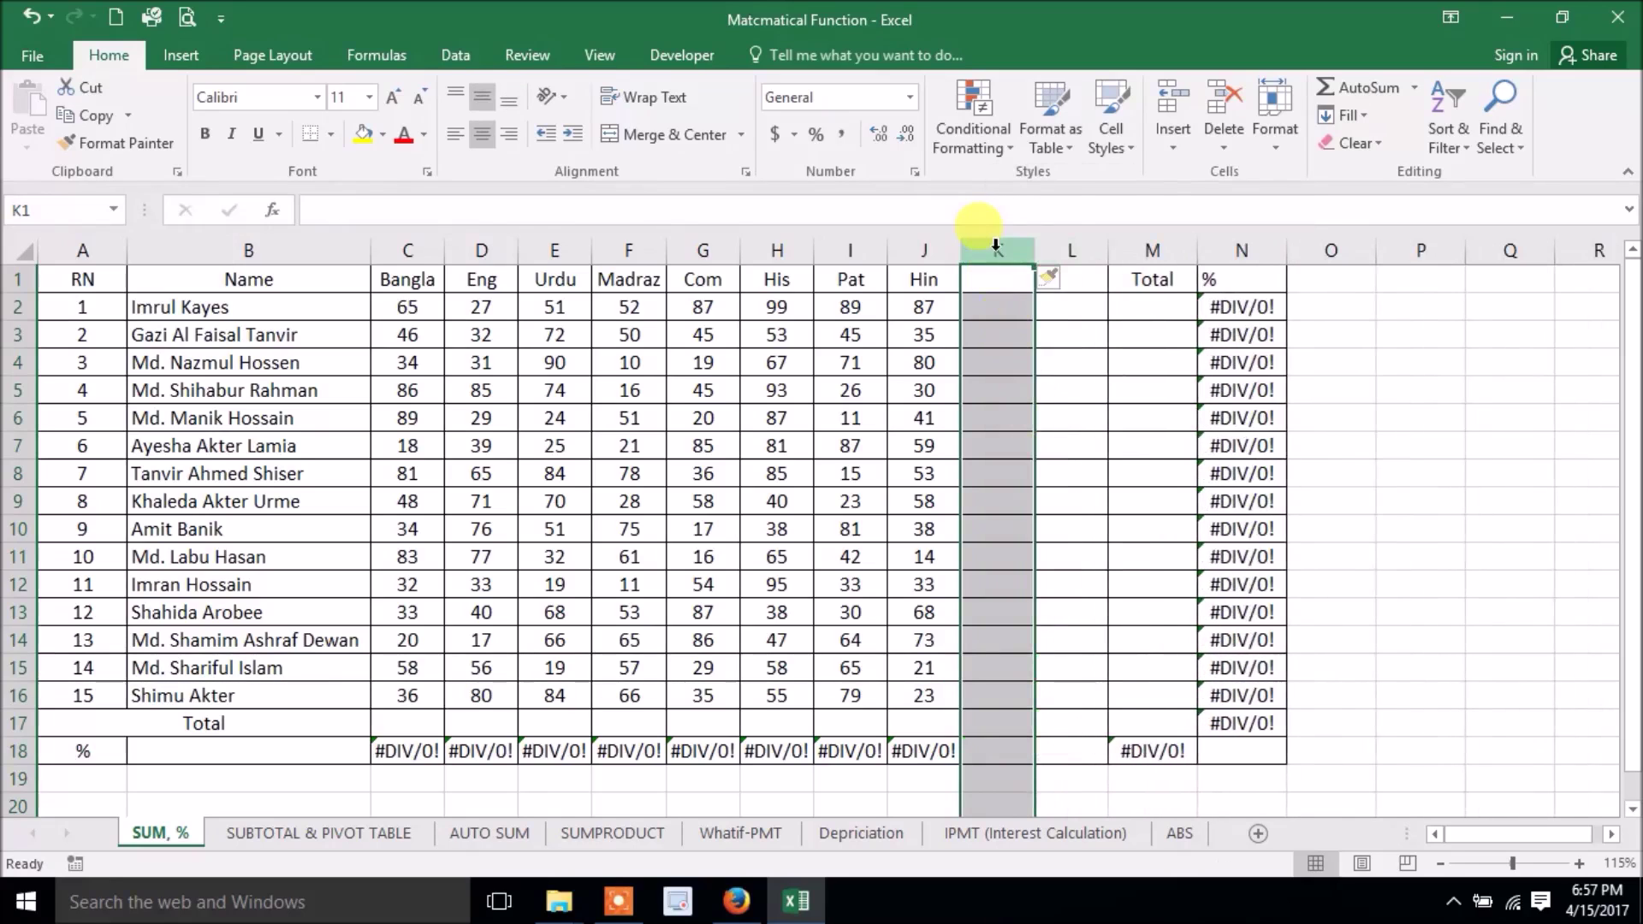
pyautogui.rightClick(995, 245)
pyautogui.click(1059, 431)
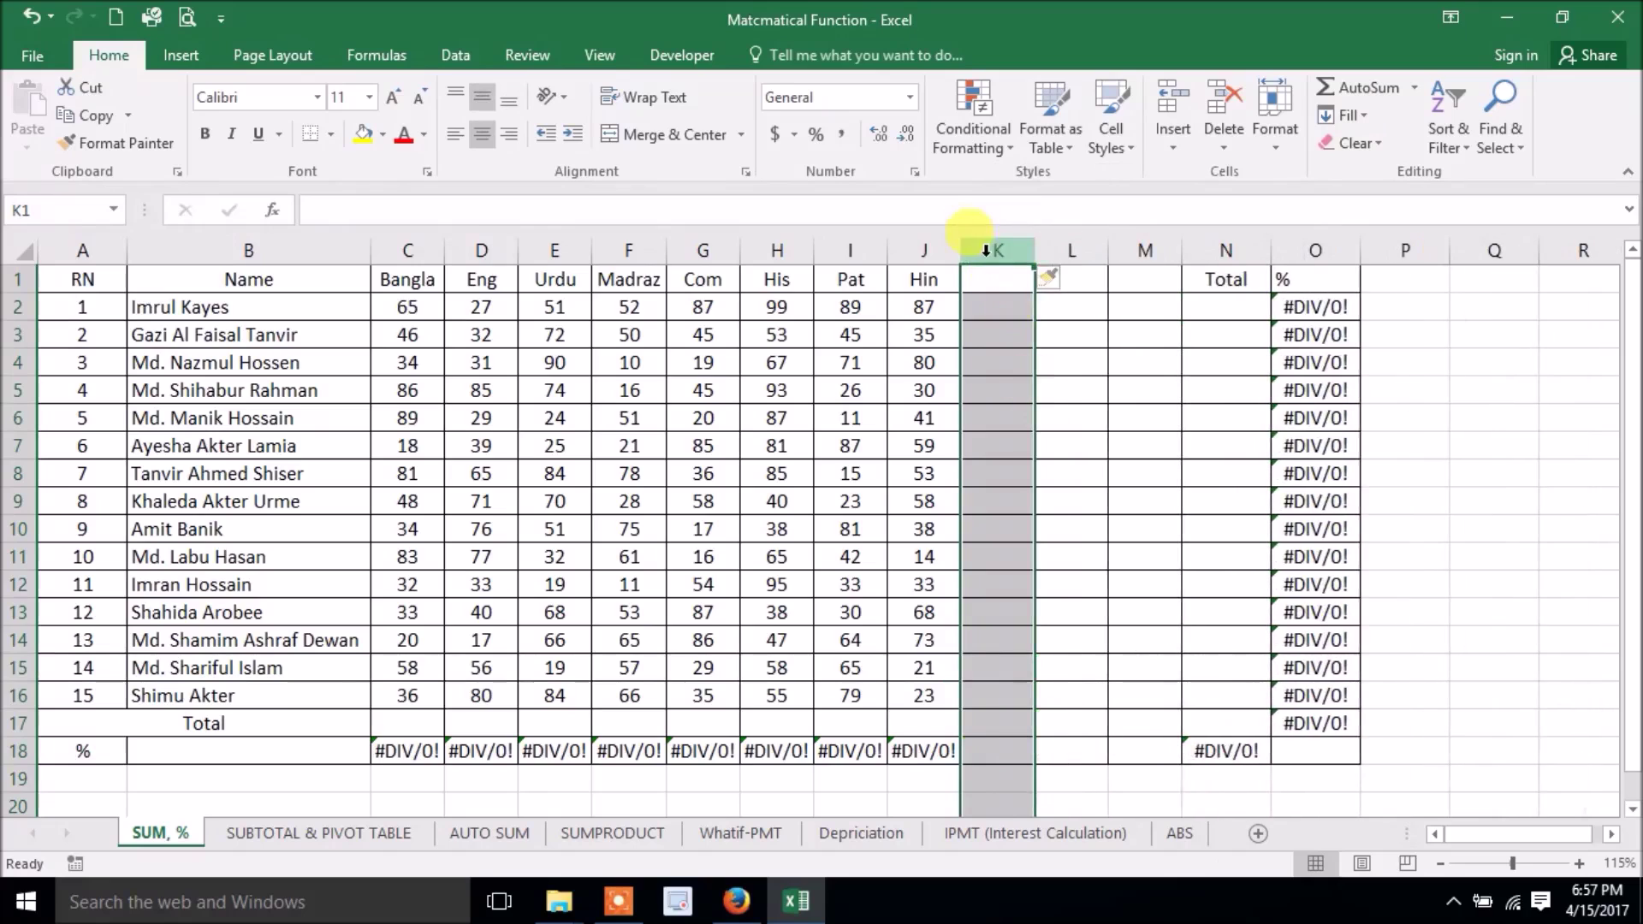
pyautogui.rightClick(986, 250)
pyautogui.click(1043, 419)
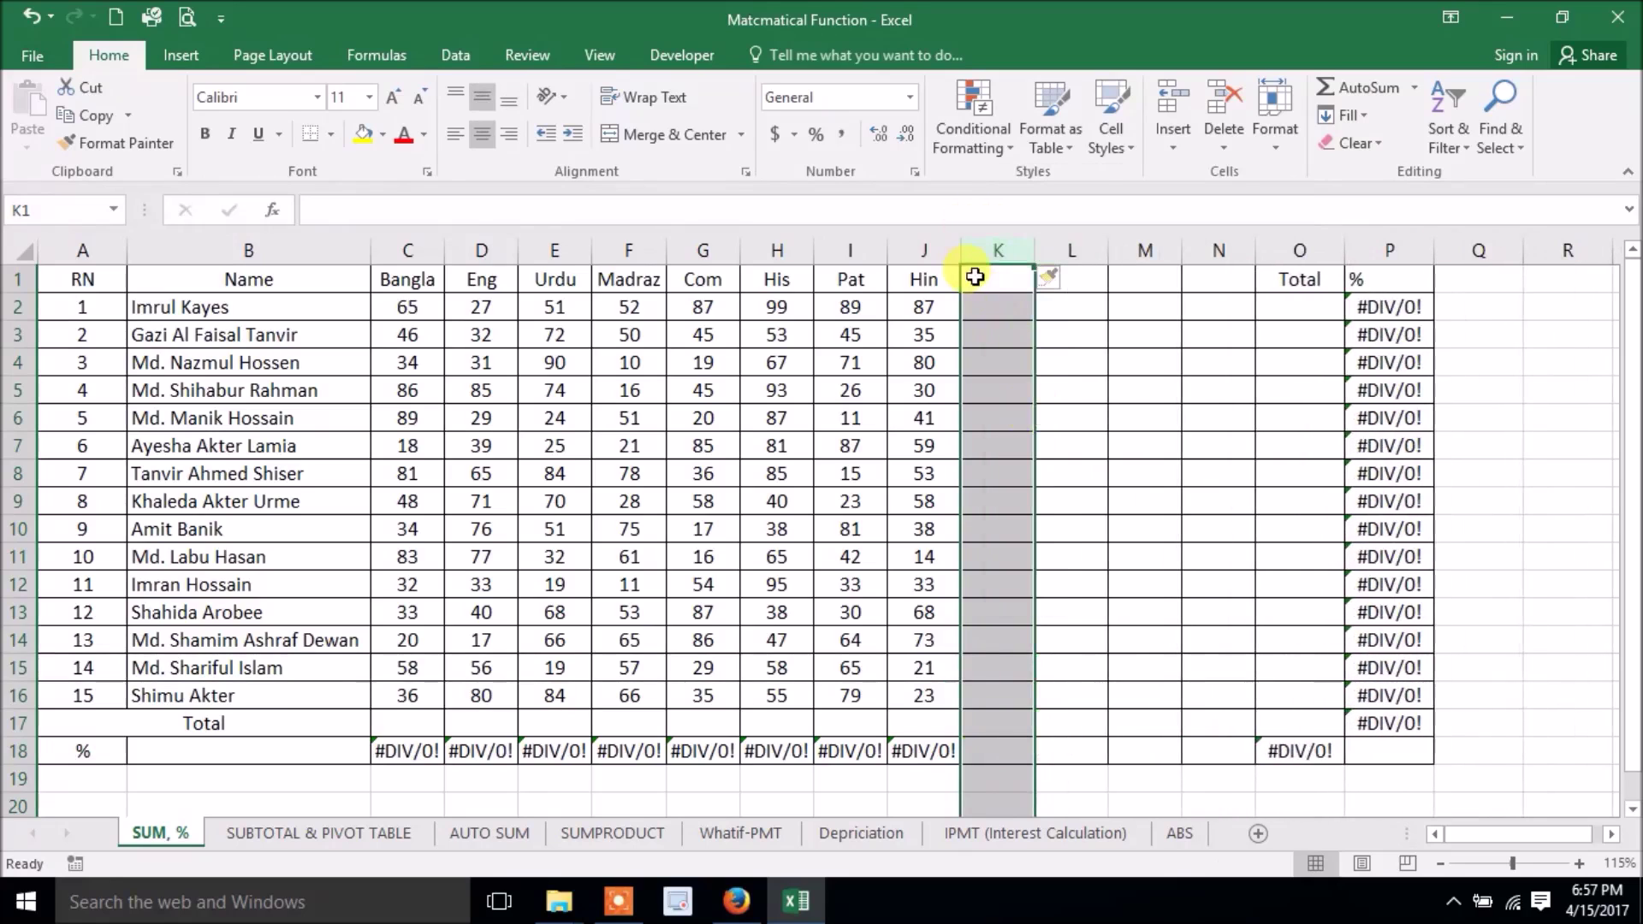
# Enter the heading Total in cell K1
pyautogui.click(975, 276)
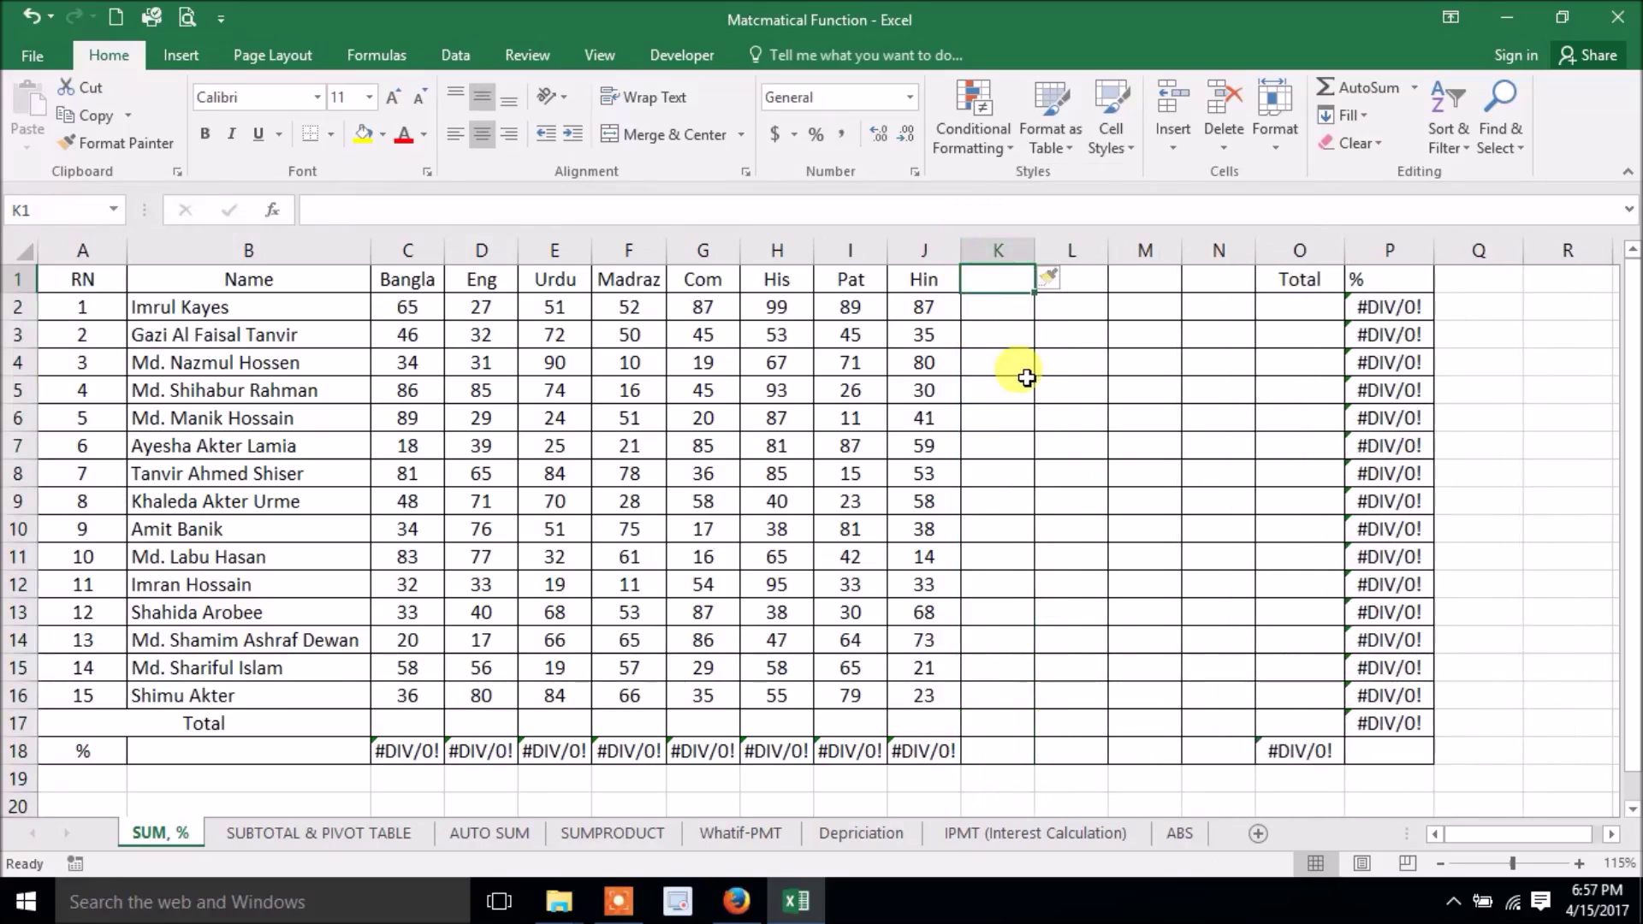
pyautogui.write('Total')
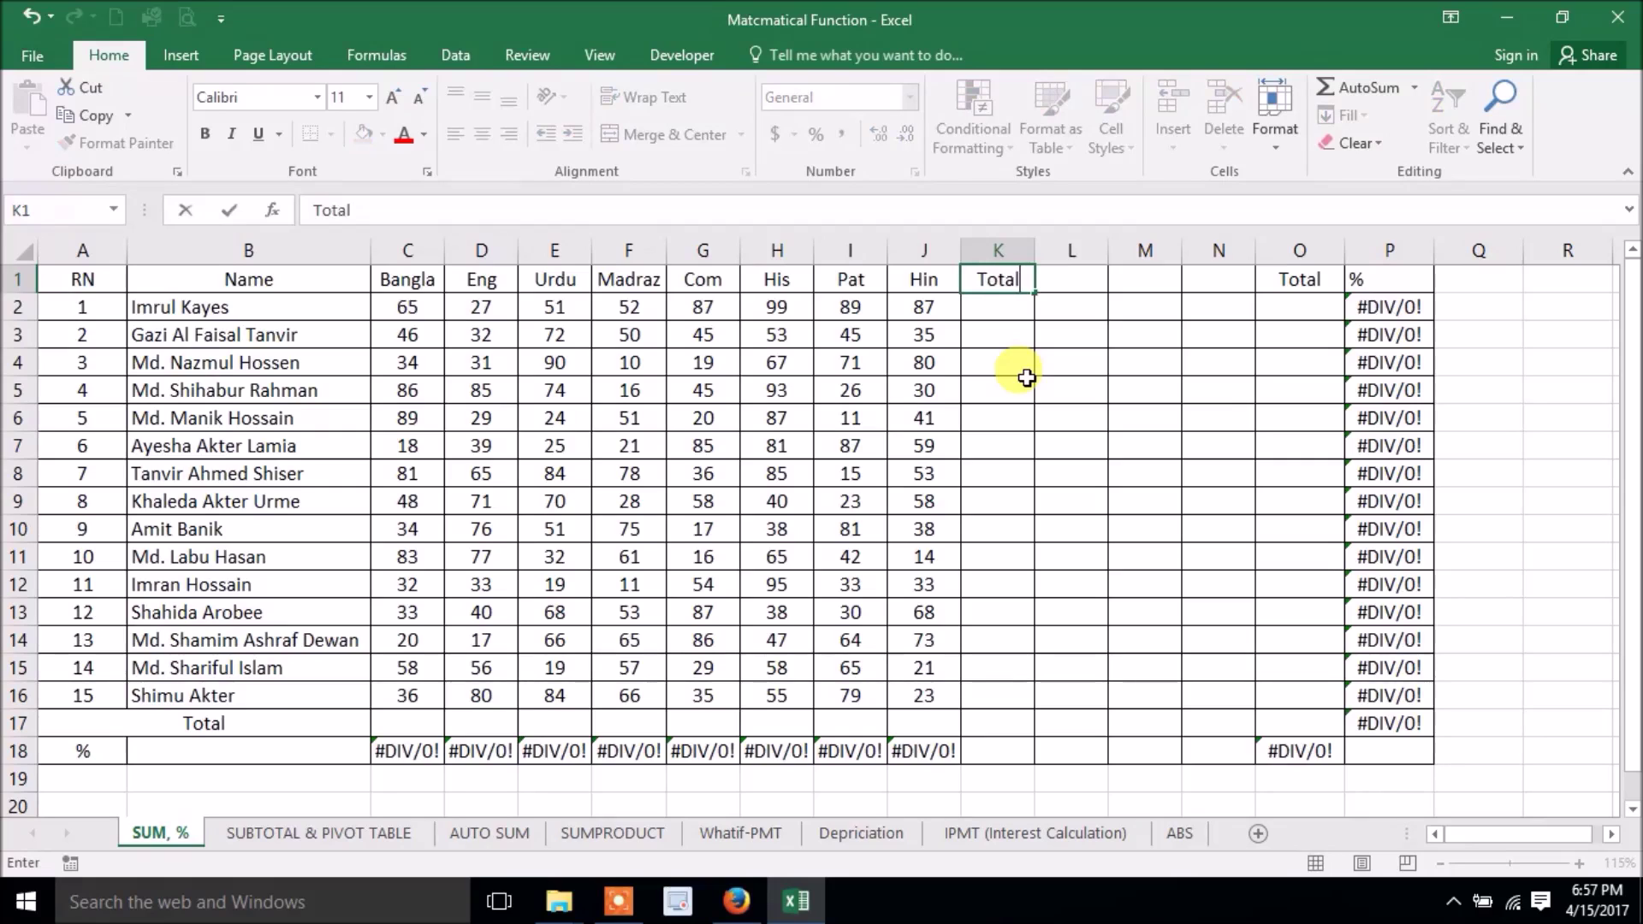
pyautogui.press('Return')
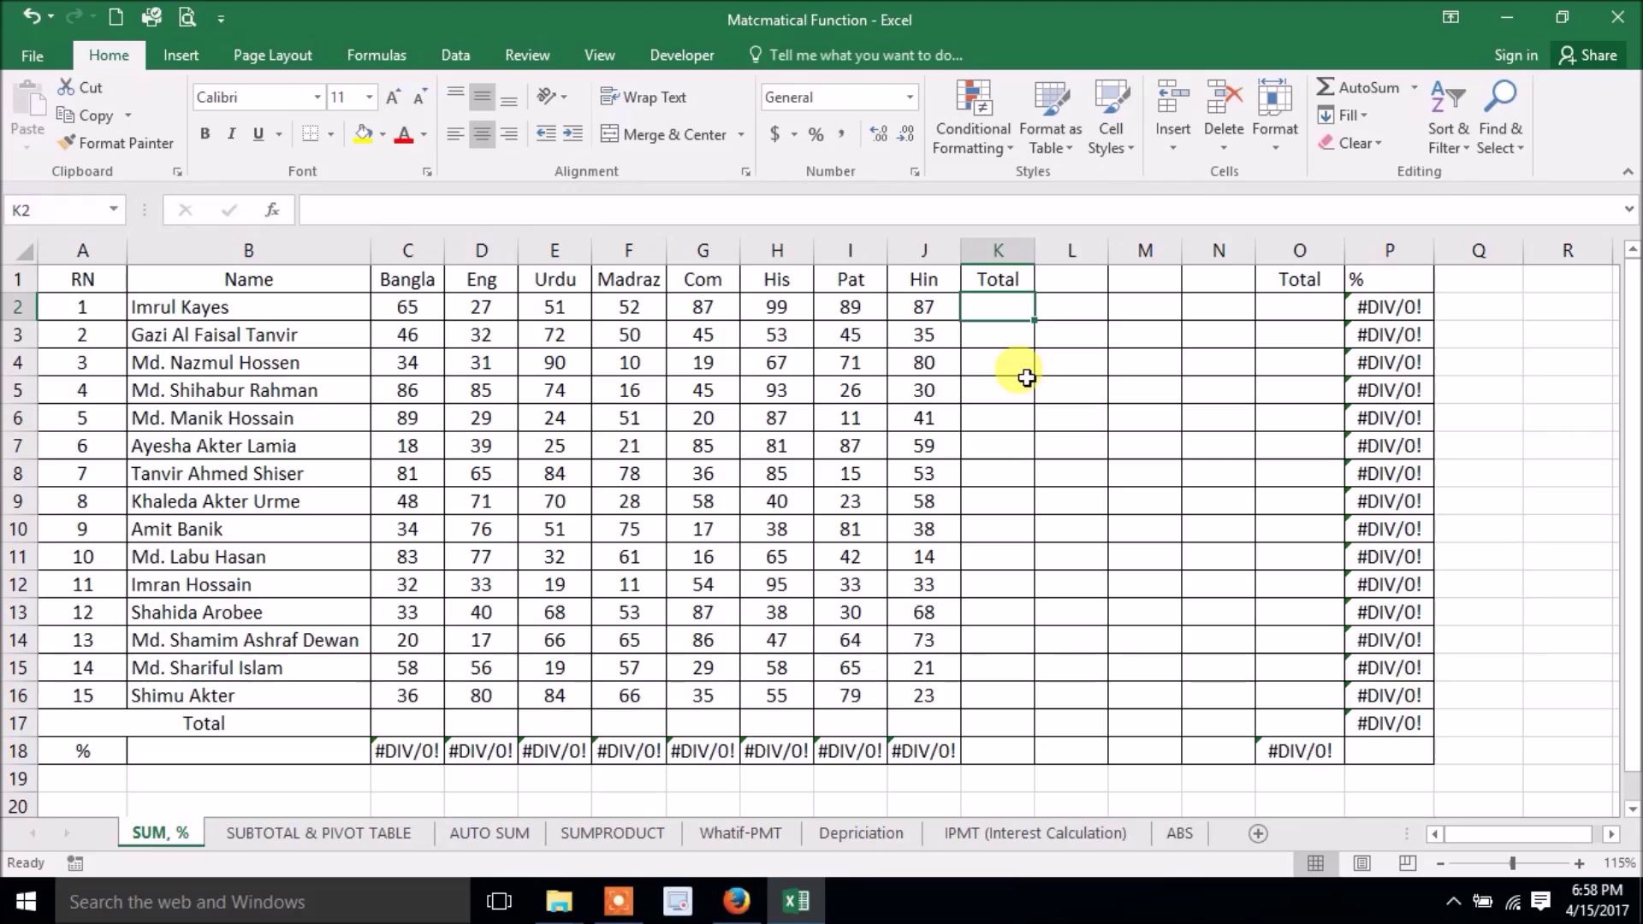
# Enter the formula =65+27+51+52+87 in cell K2 to add the first student's first five marks as typed numbers
pyautogui.write('=')
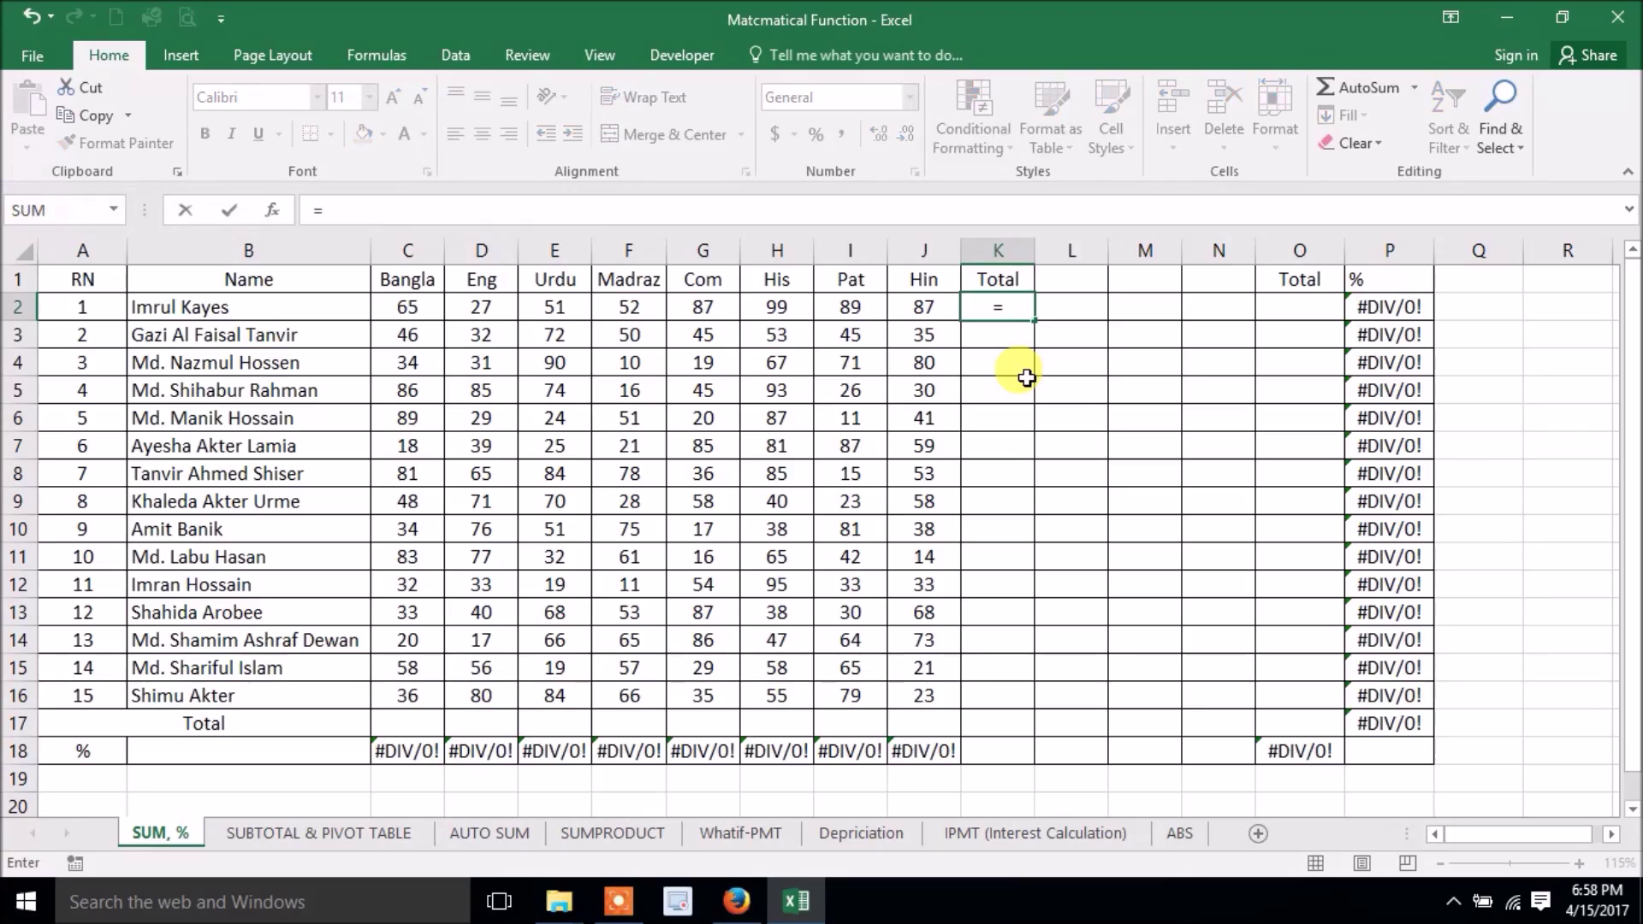
pyautogui.write('65')
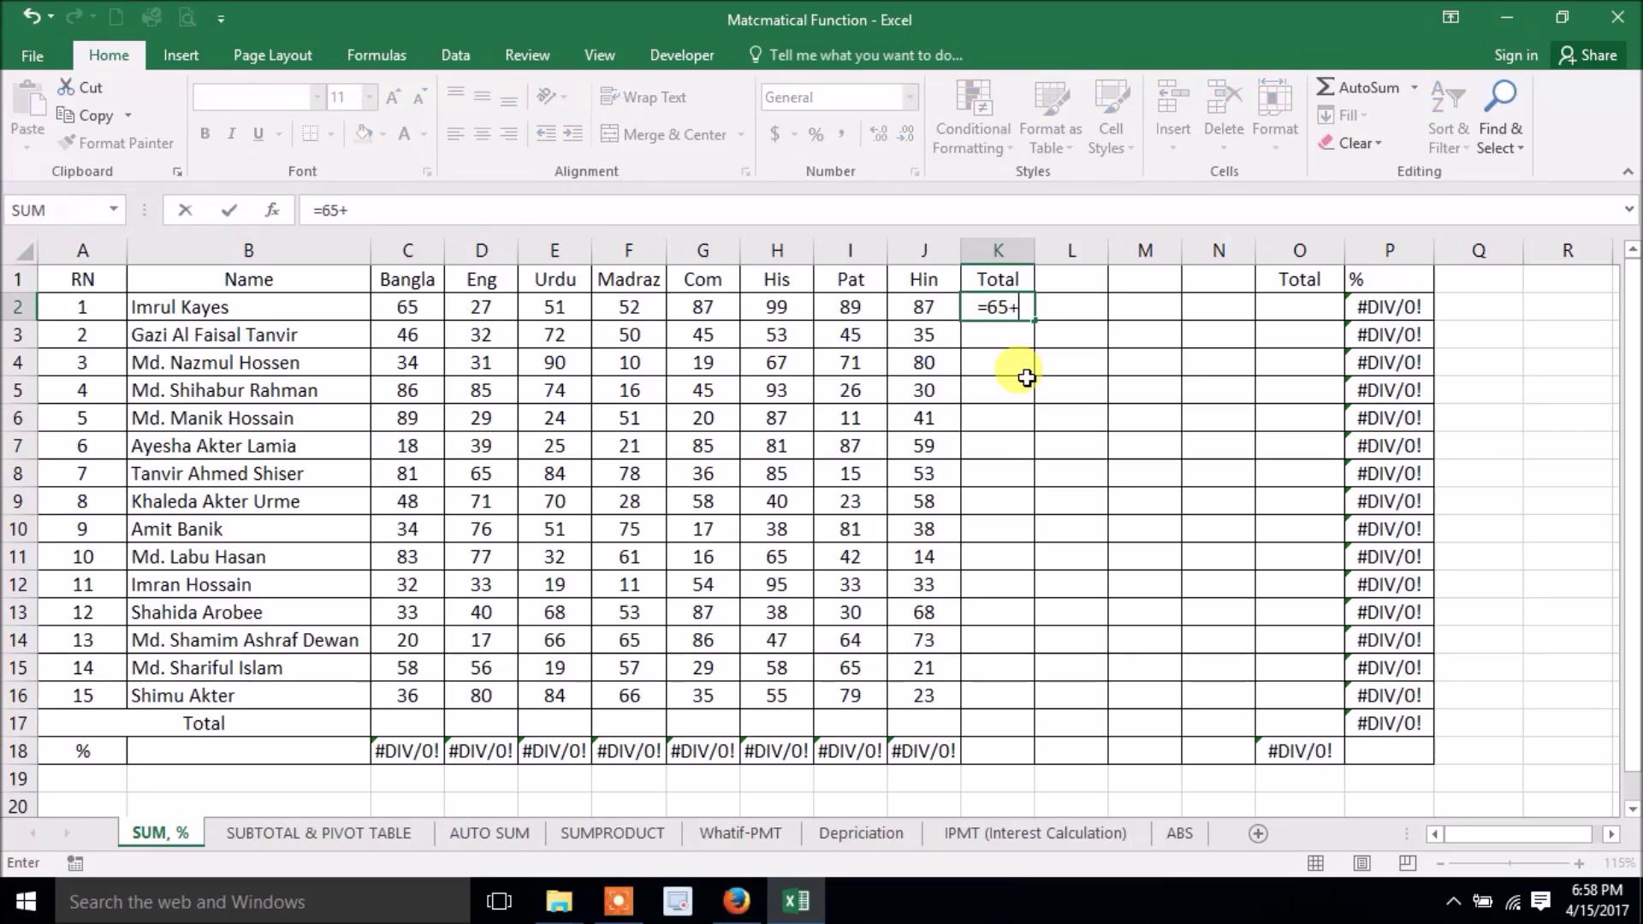
pyautogui.write('+27')
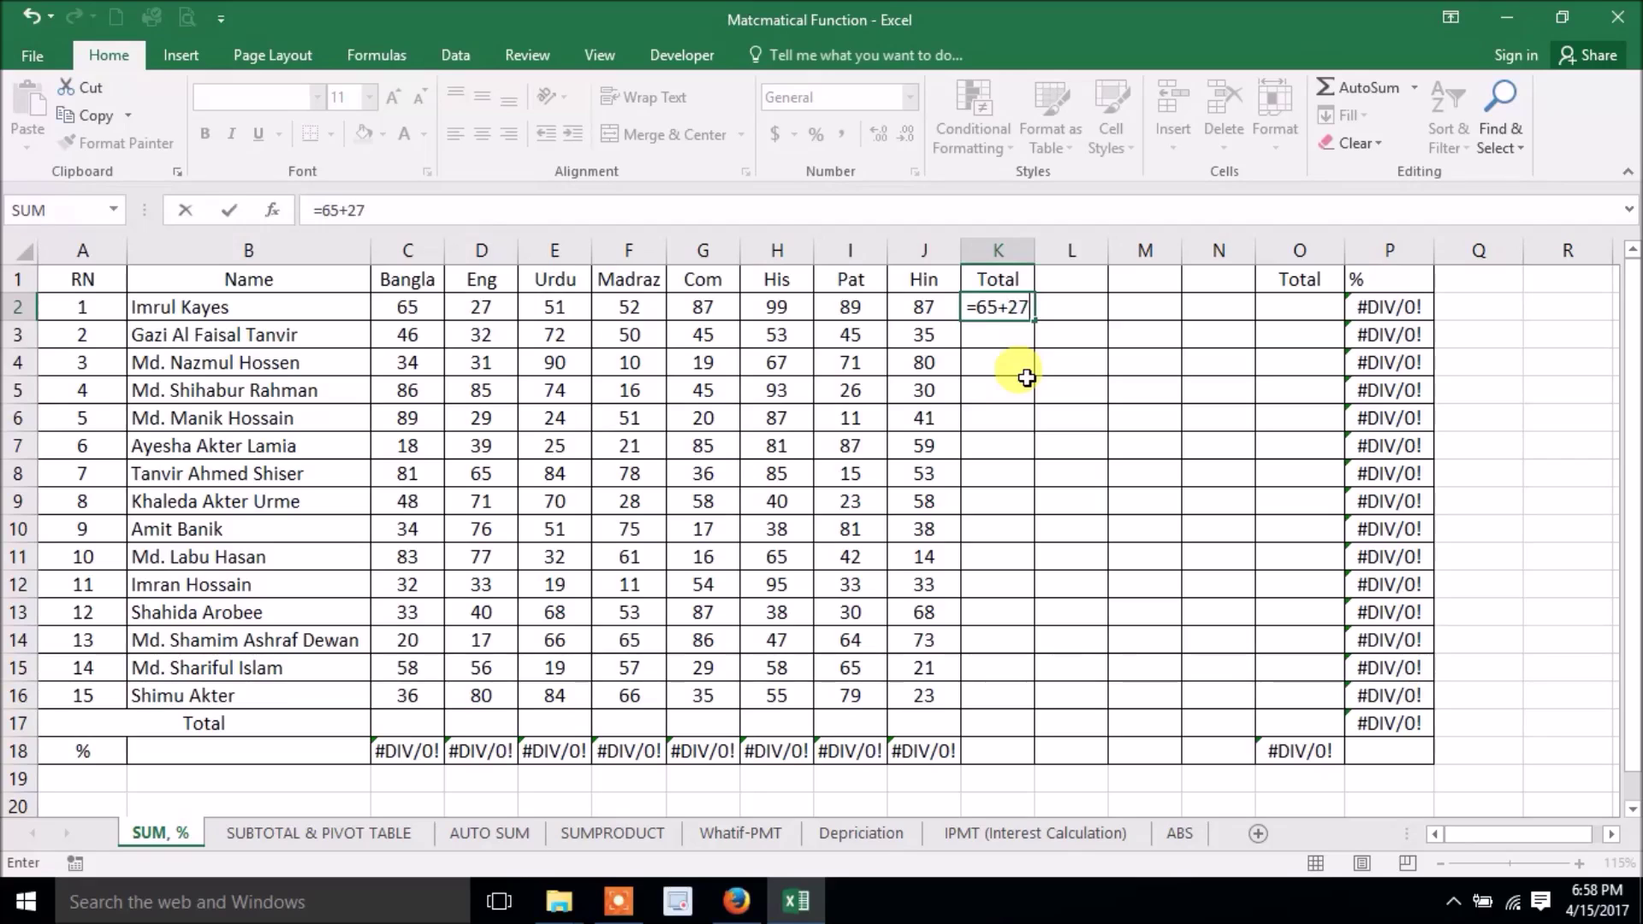
pyautogui.write('+')
pyautogui.write('5')
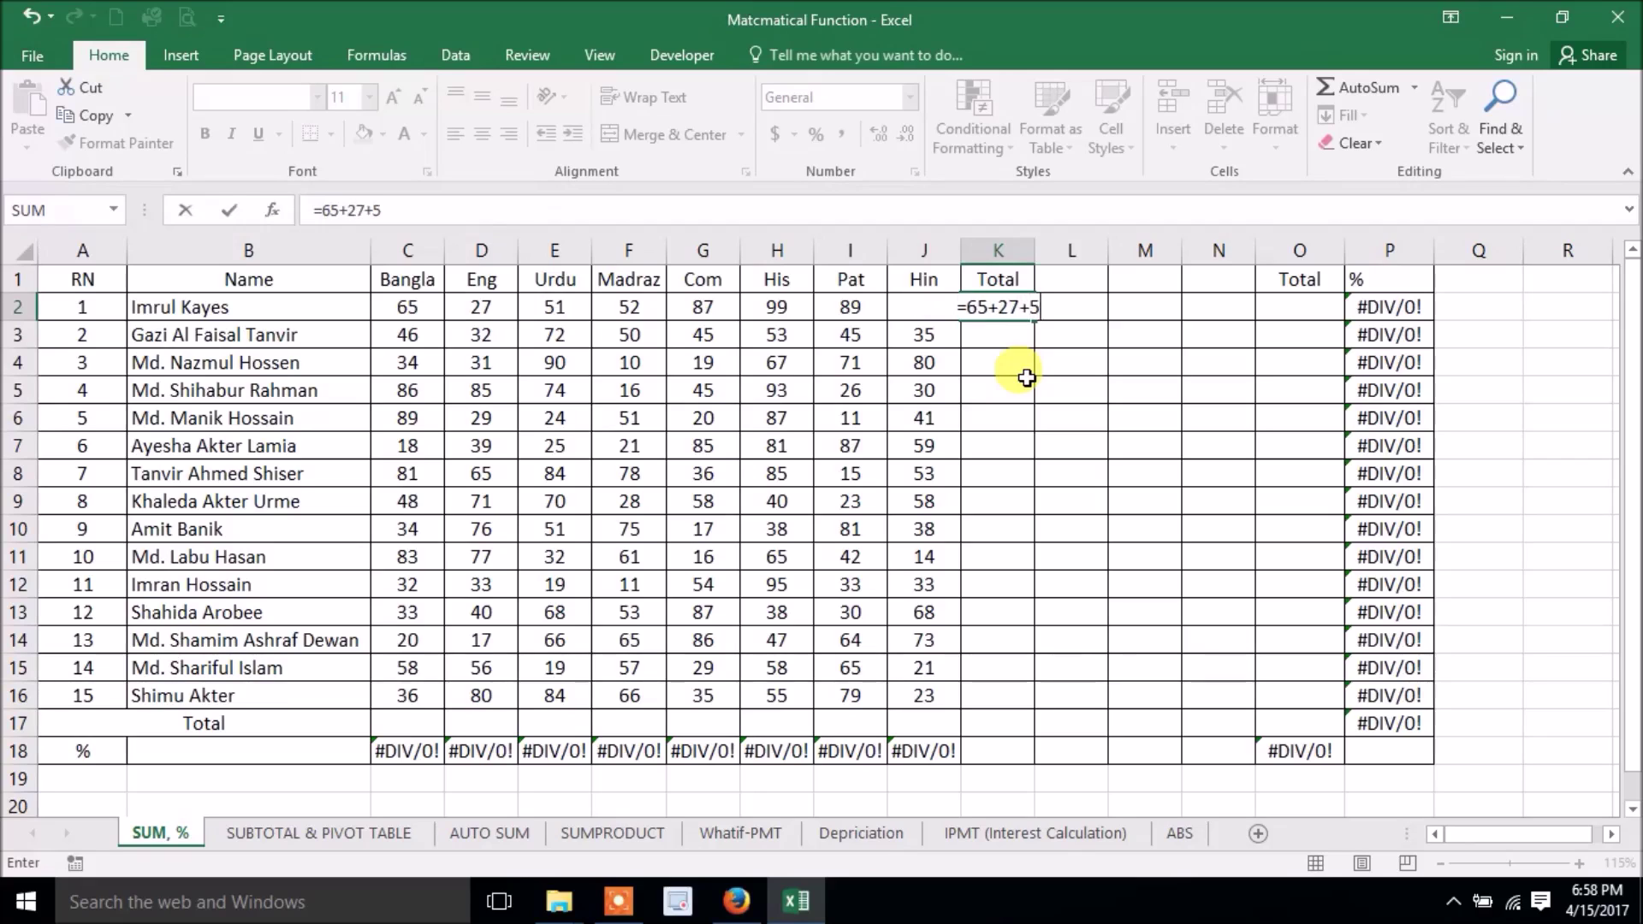
pyautogui.write('1+')
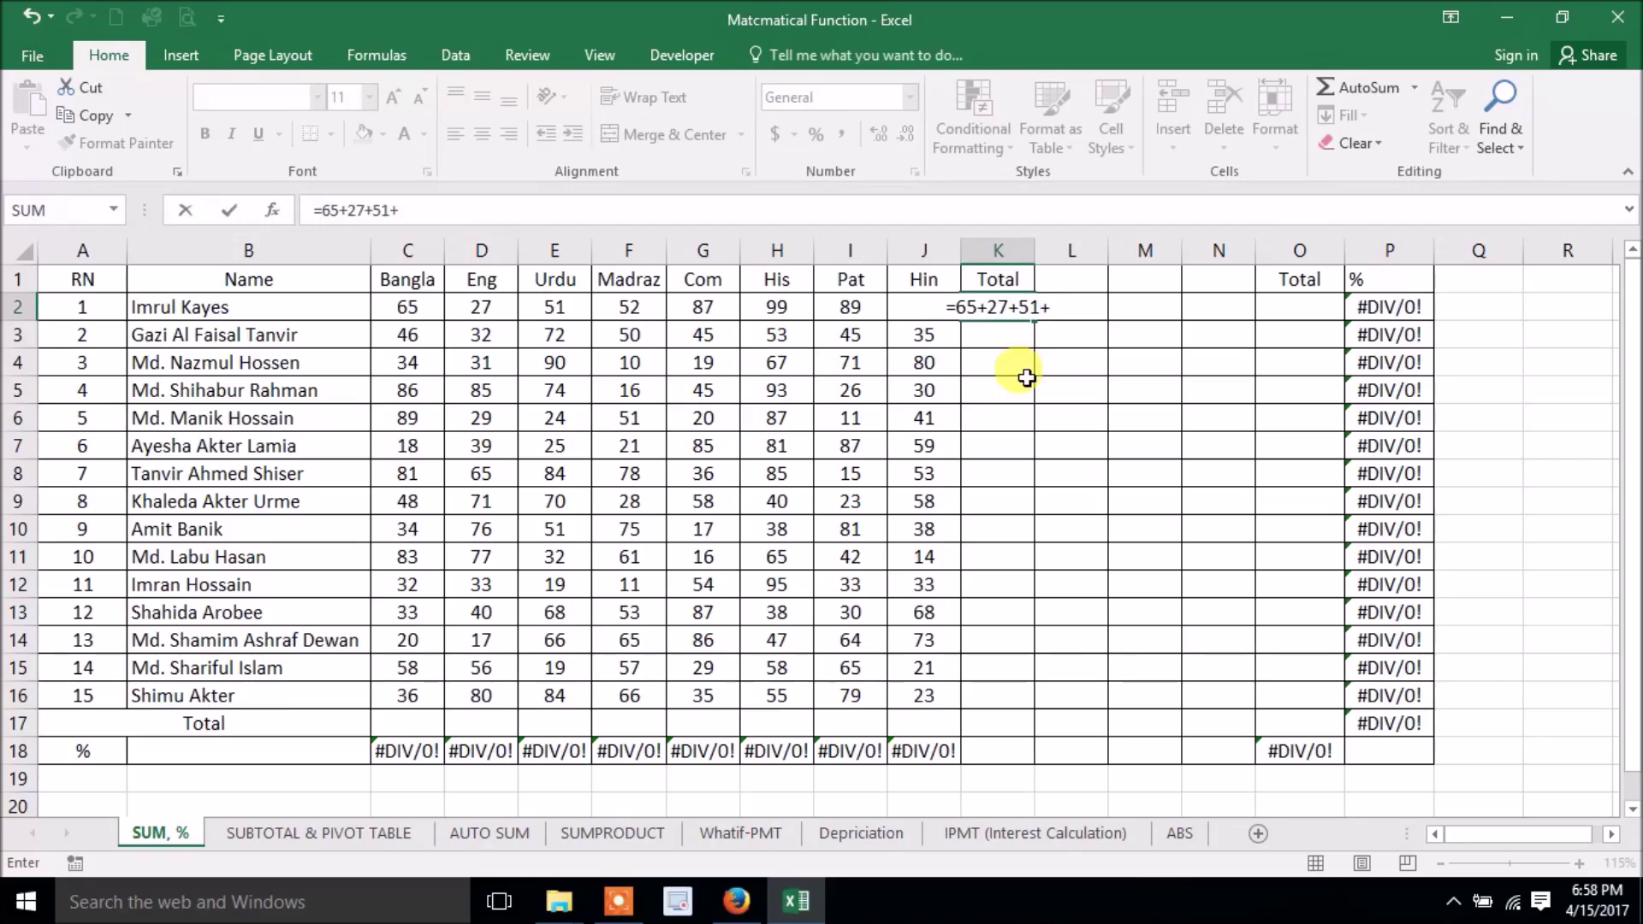
pyautogui.write('52')
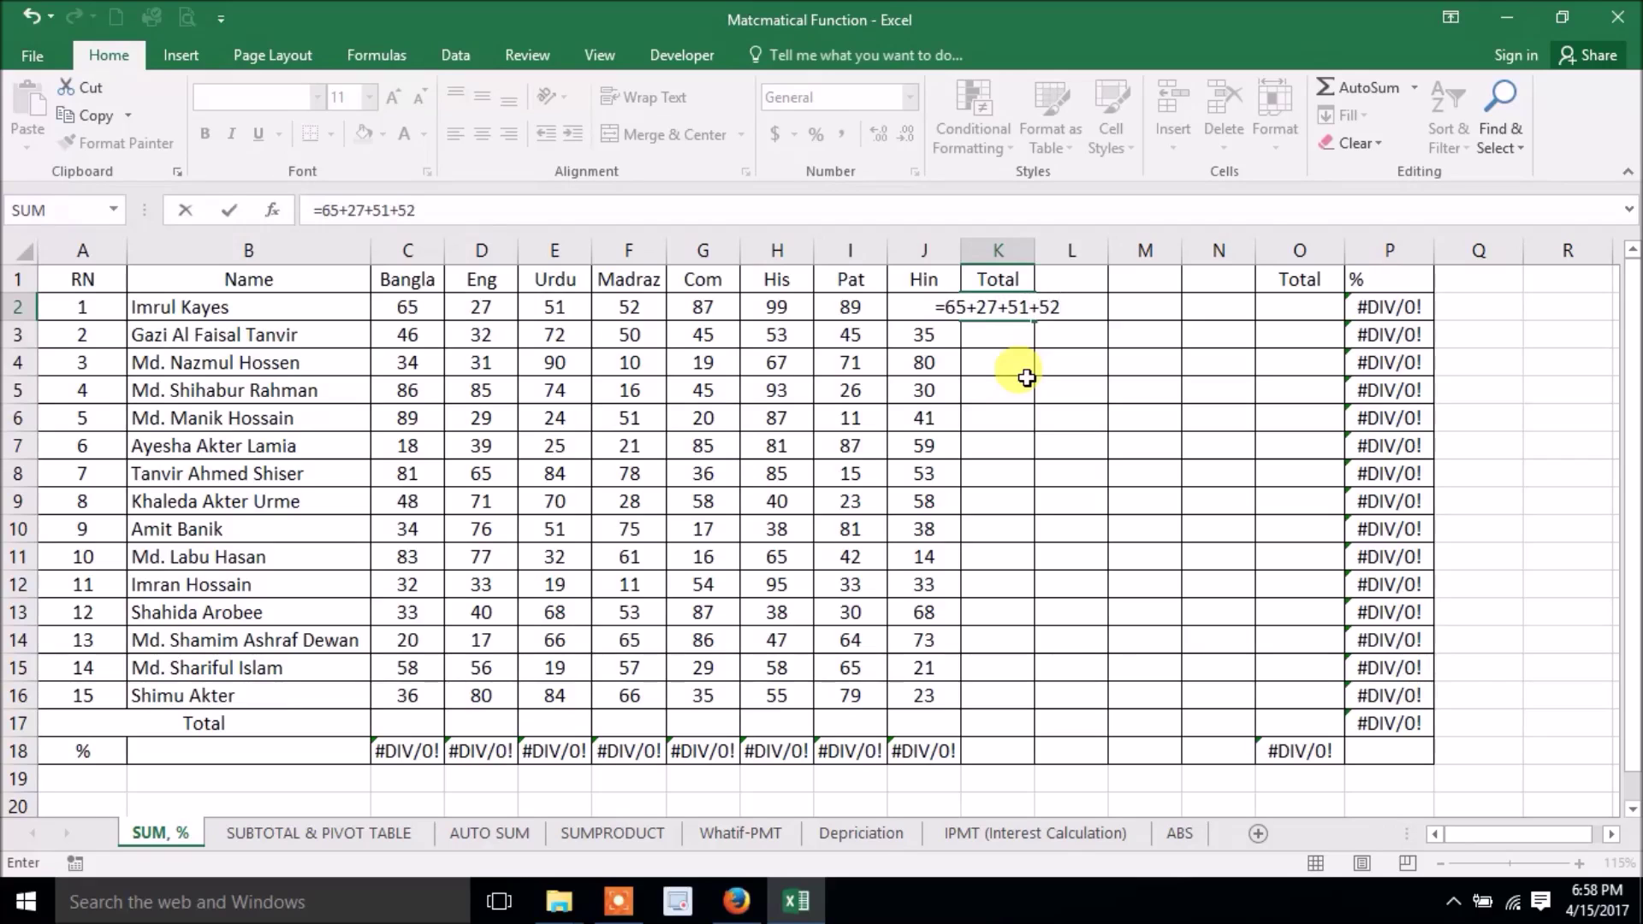
pyautogui.write('+7')
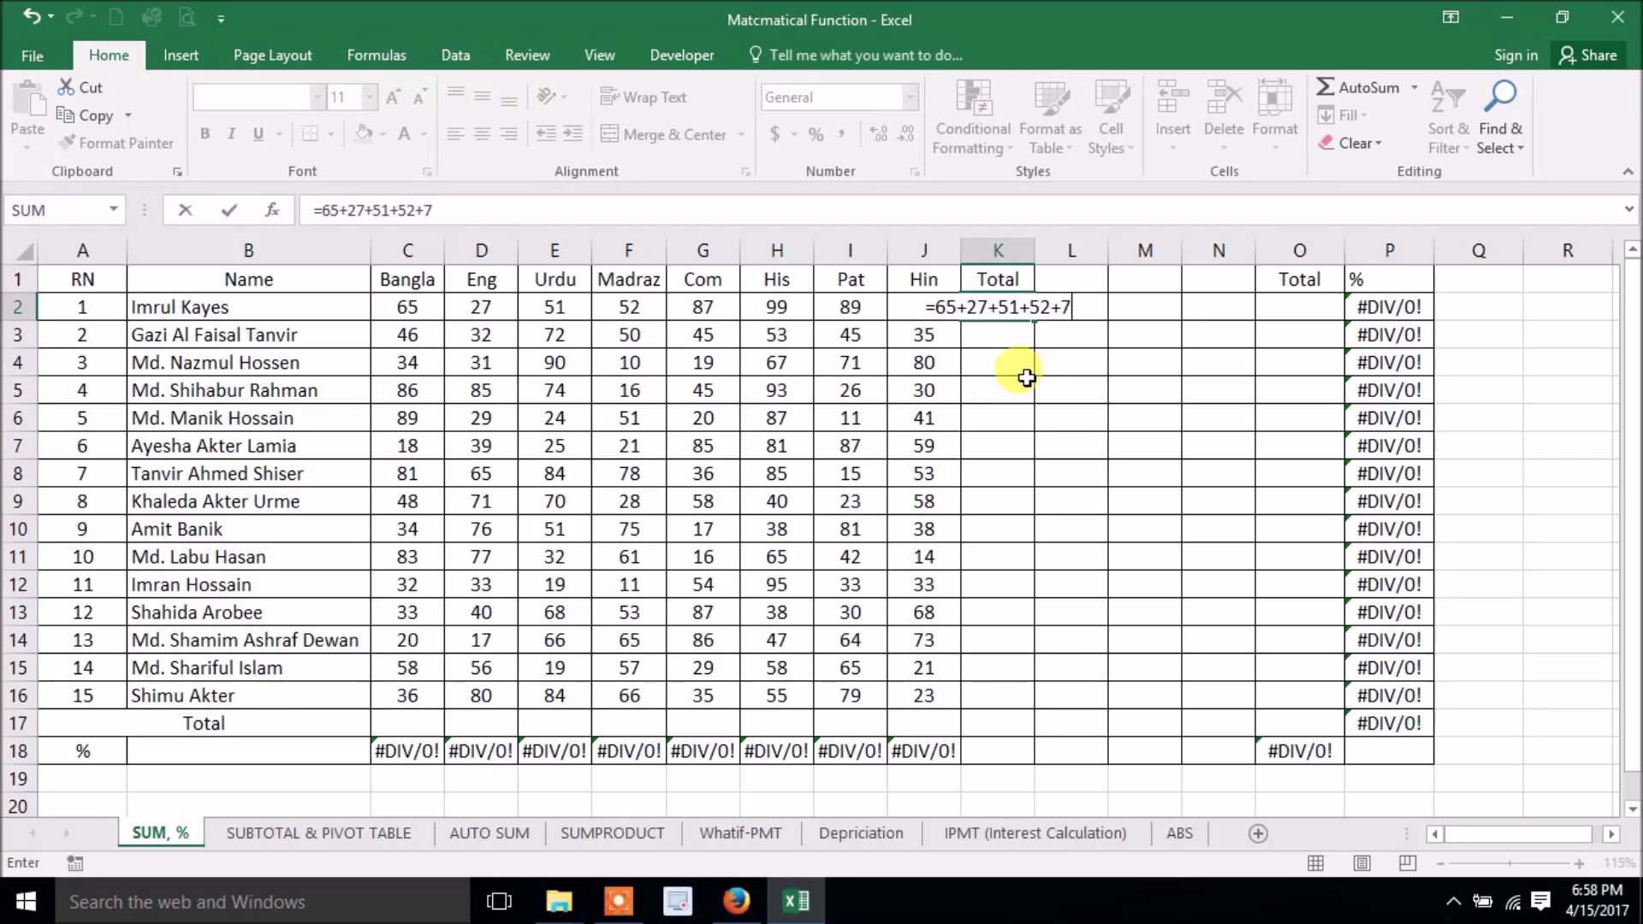
pyautogui.press('BackSpace')
pyautogui.write('87')
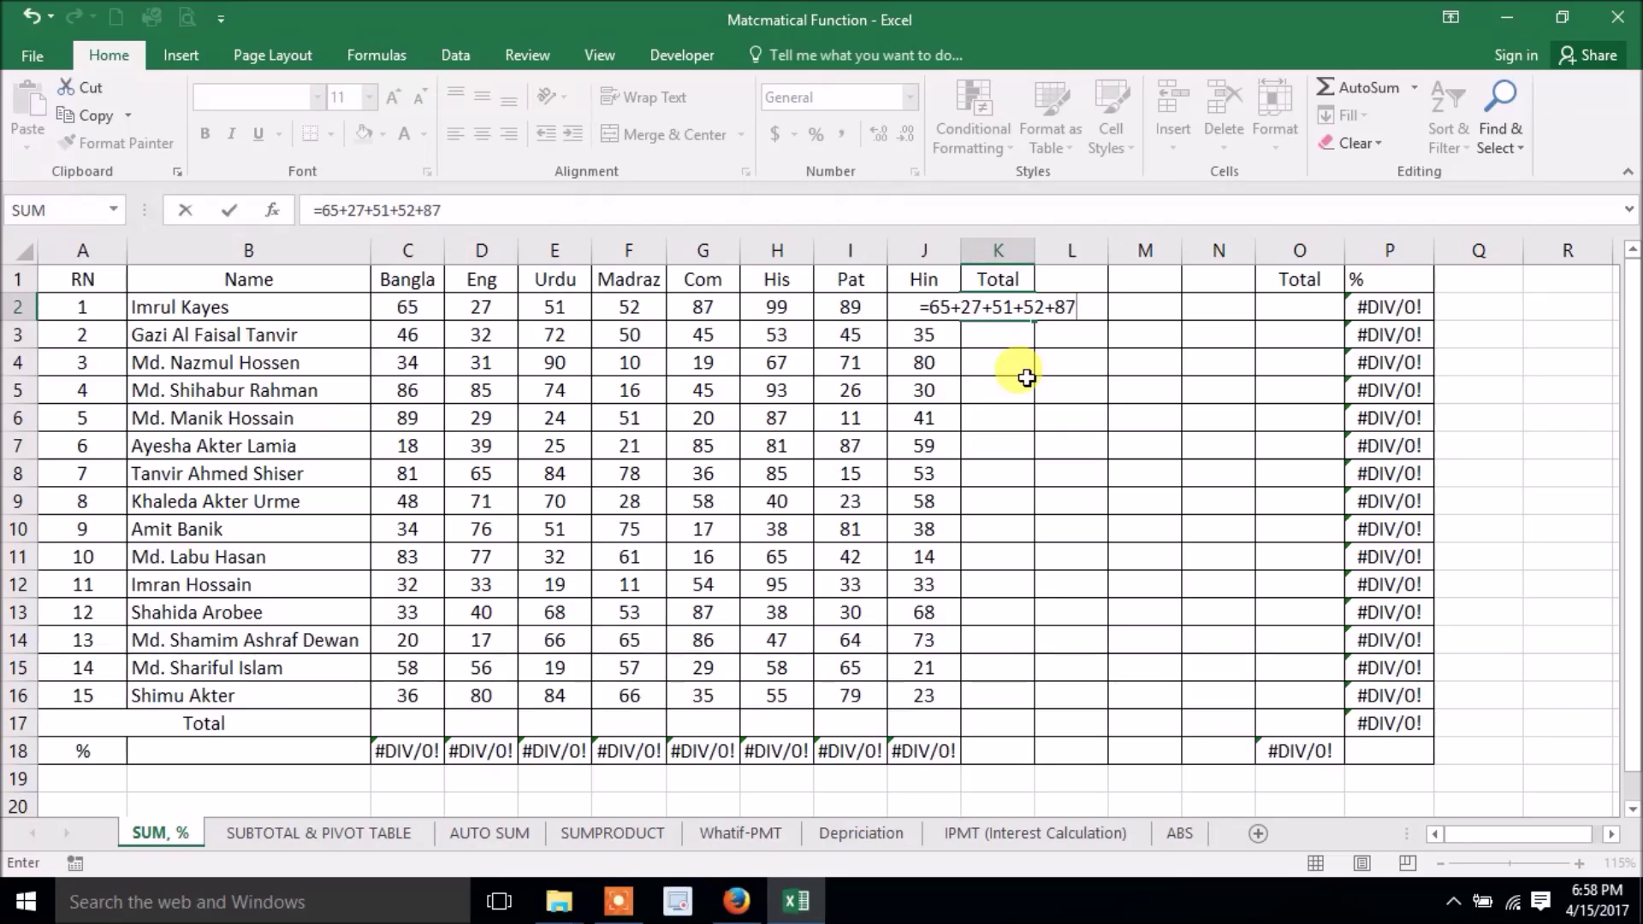
pyautogui.write('+')
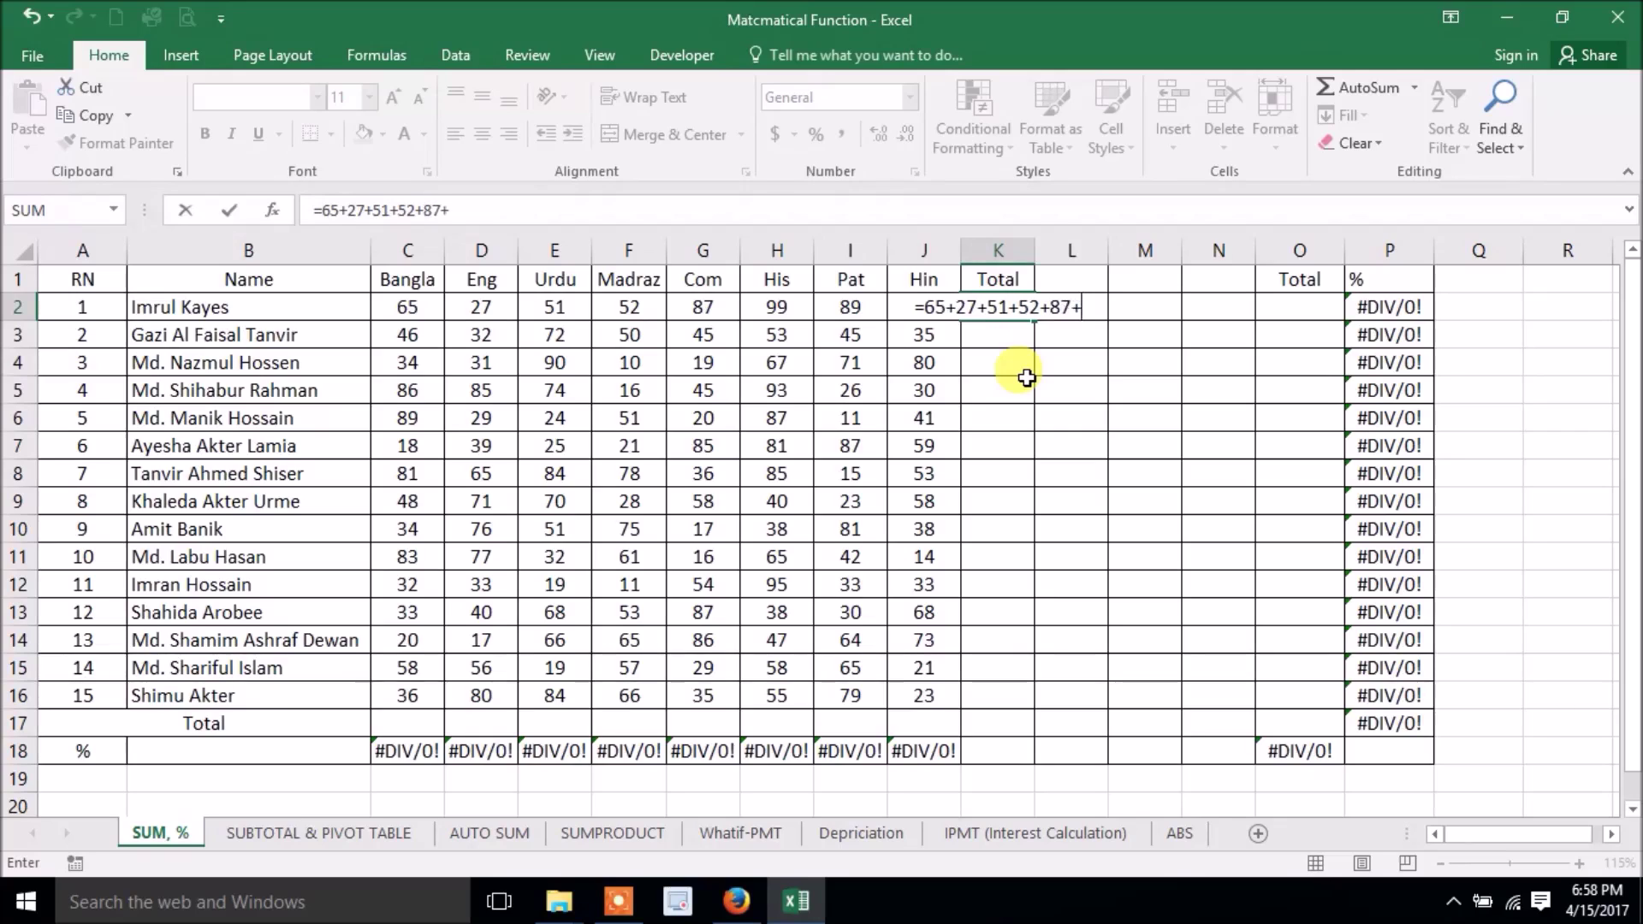
pyautogui.press('BackSpace')
pyautogui.press('Return')
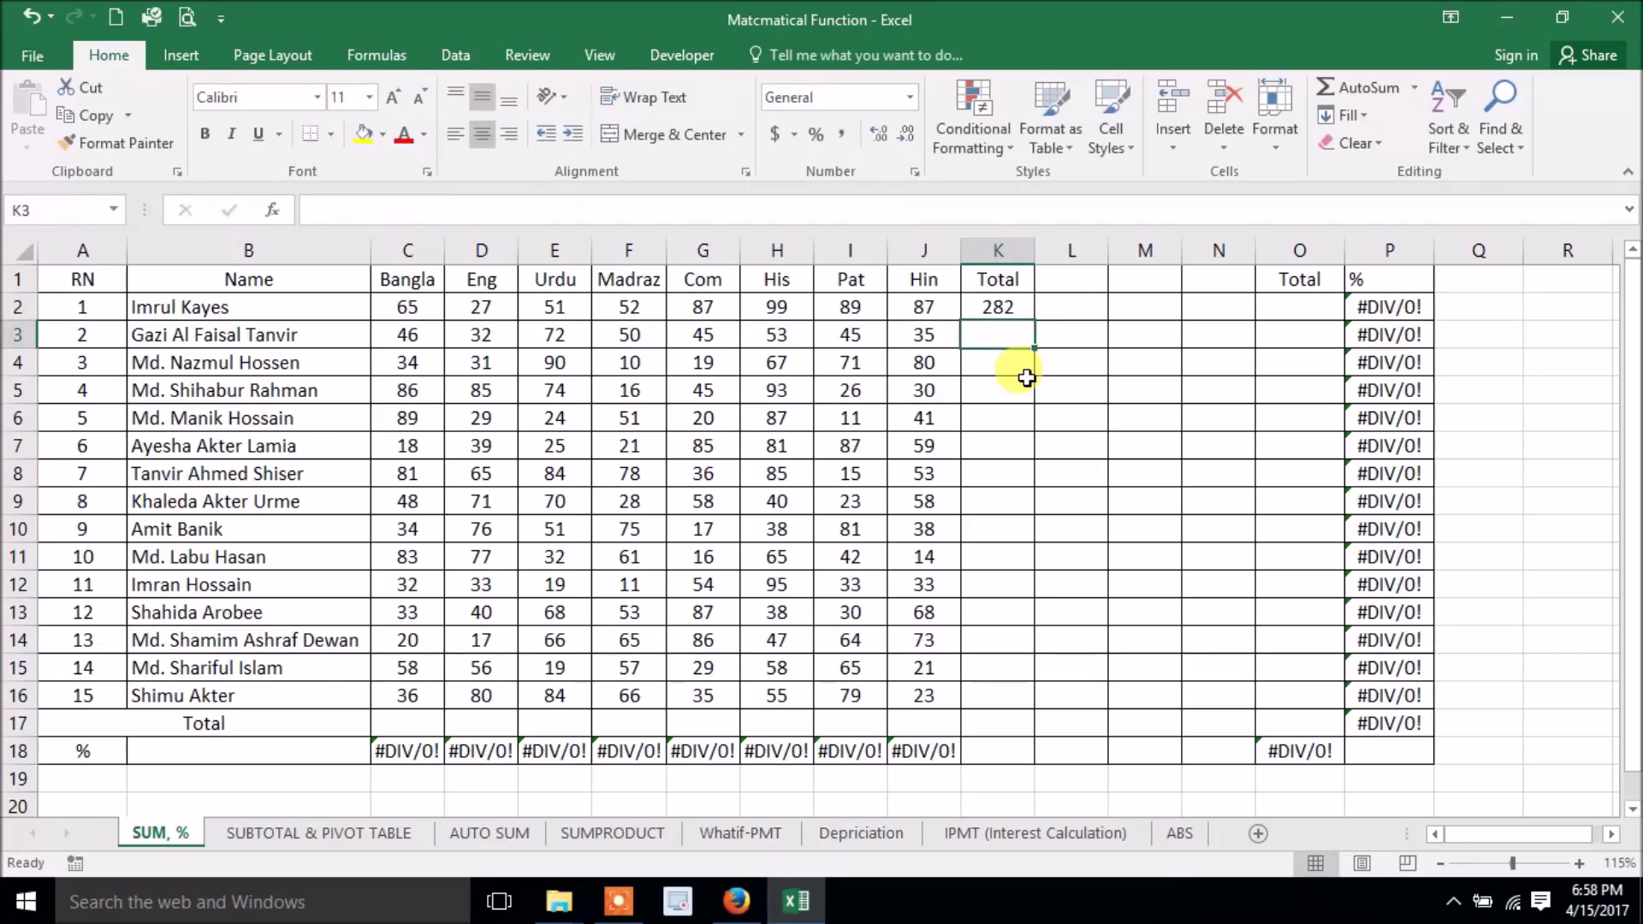
# Widen column K and extend the formula in K2 with +99+89+87 to include the remaining three marks
pyautogui.moveTo(1039, 245); pyautogui.dragTo(1248, 248)
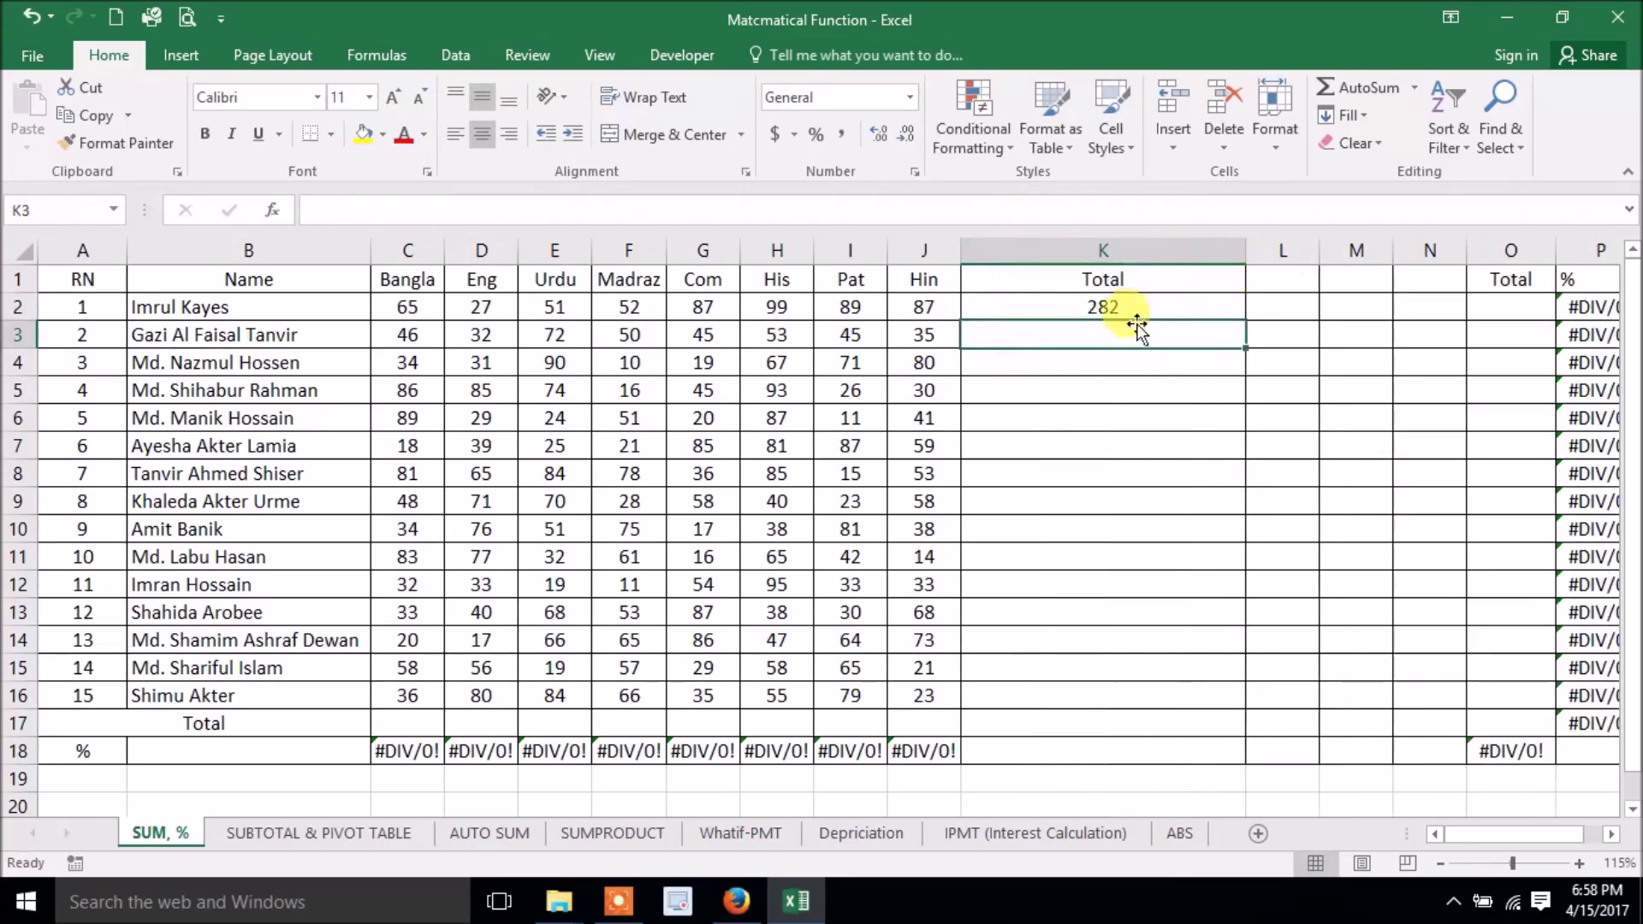
pyautogui.doubleClick(1172, 306)
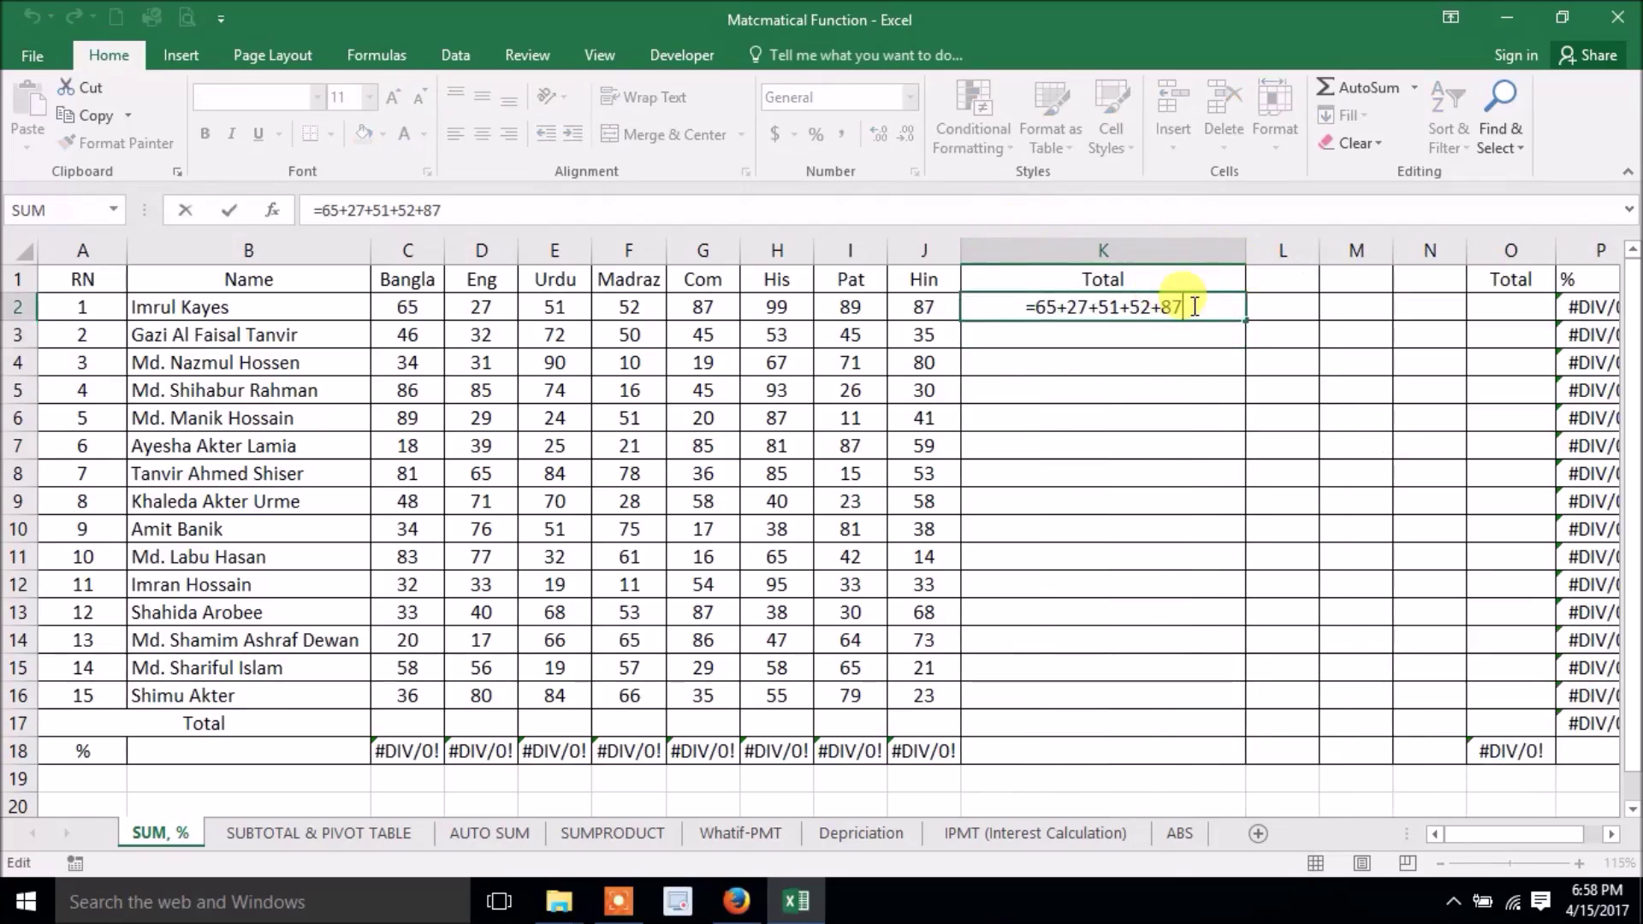
pyautogui.write('+')
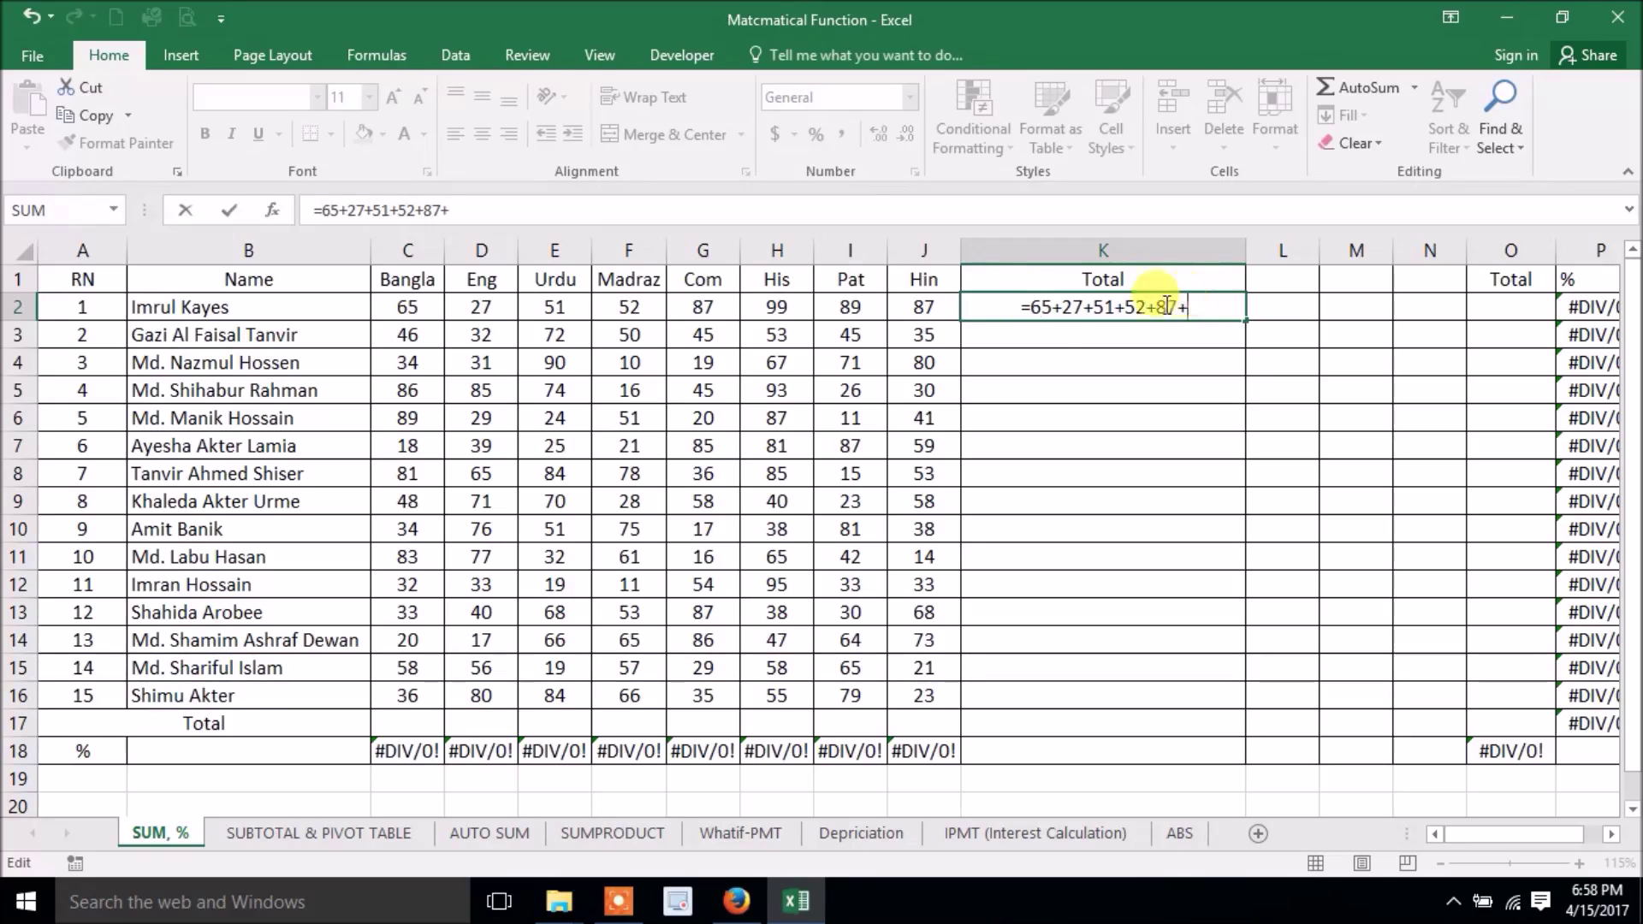
pyautogui.write('99')
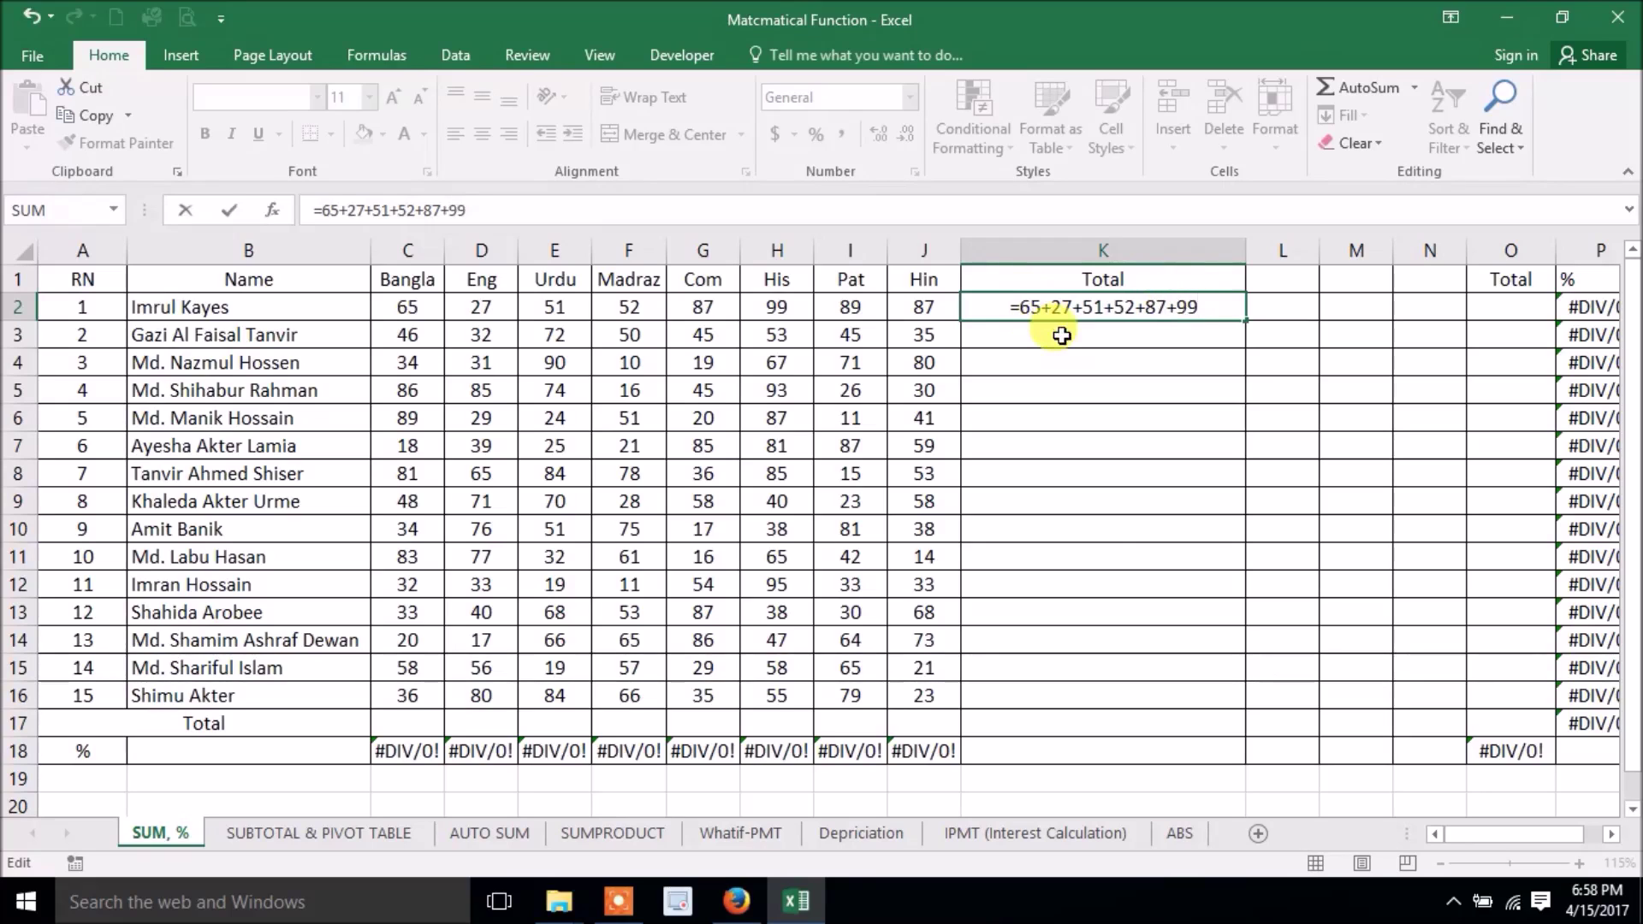
pyautogui.write('+89')
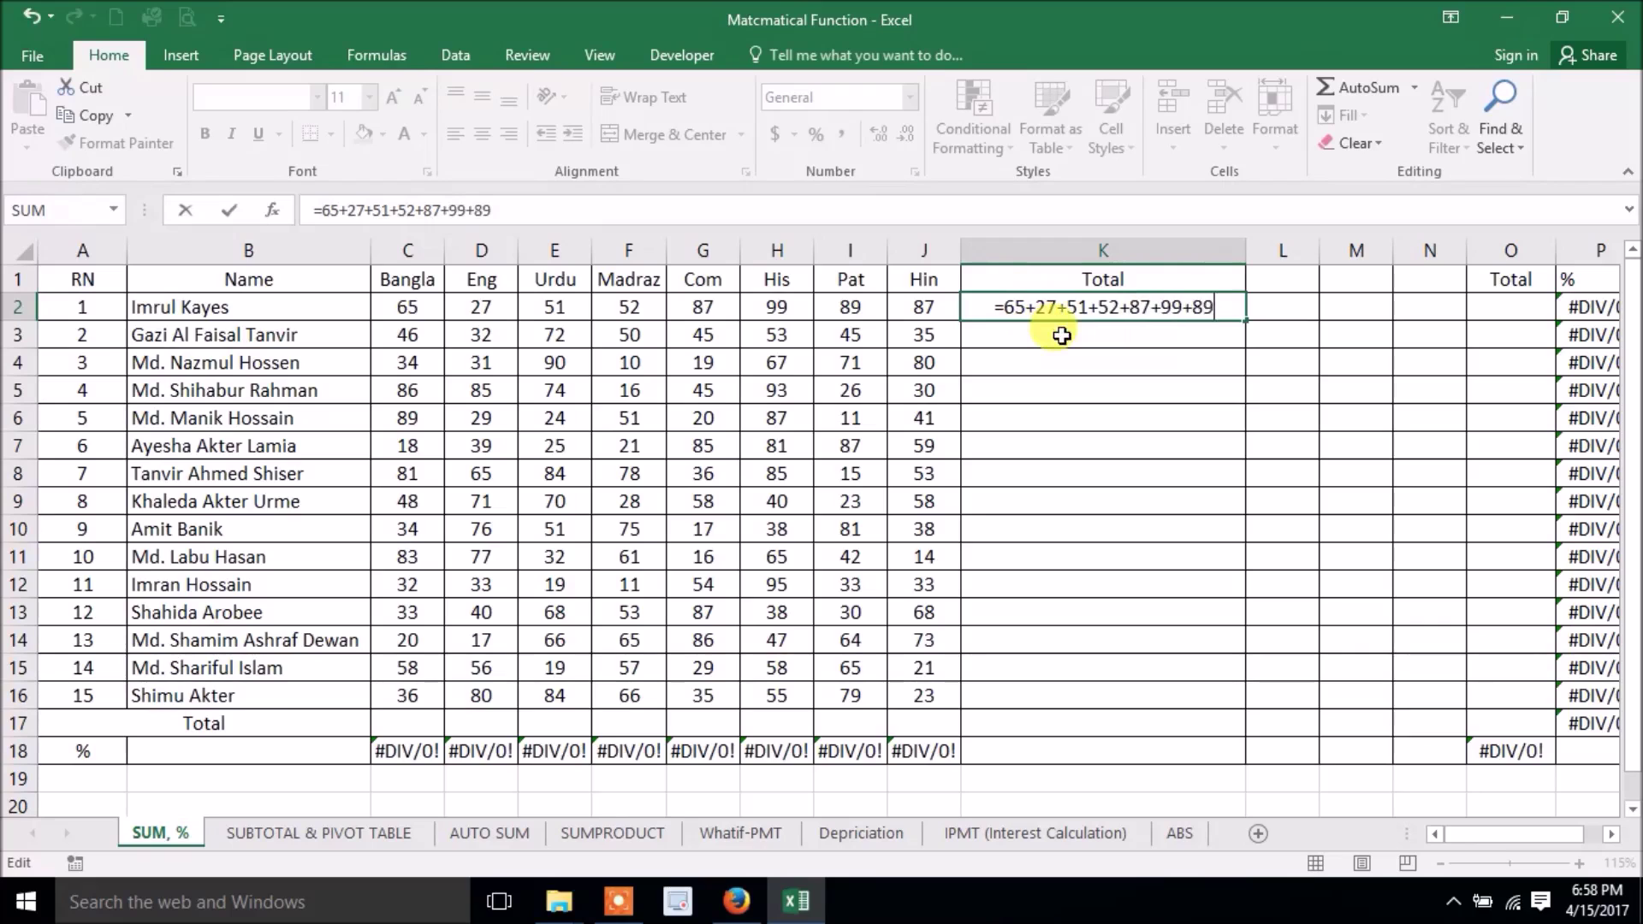
pyautogui.write('+87')
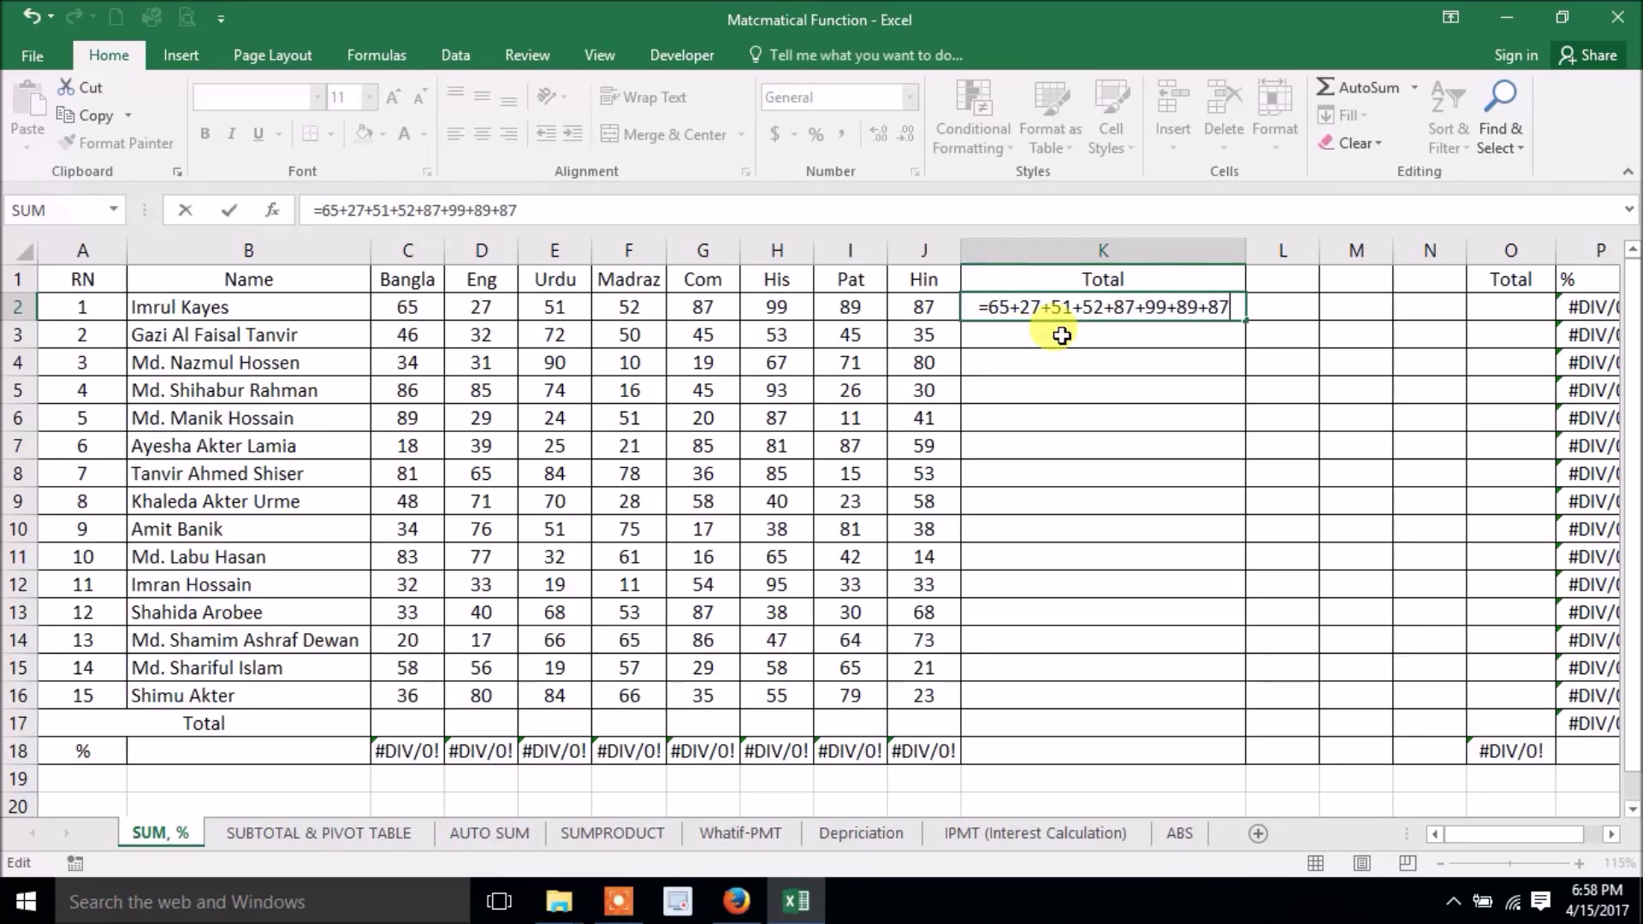
pyautogui.press('Return')
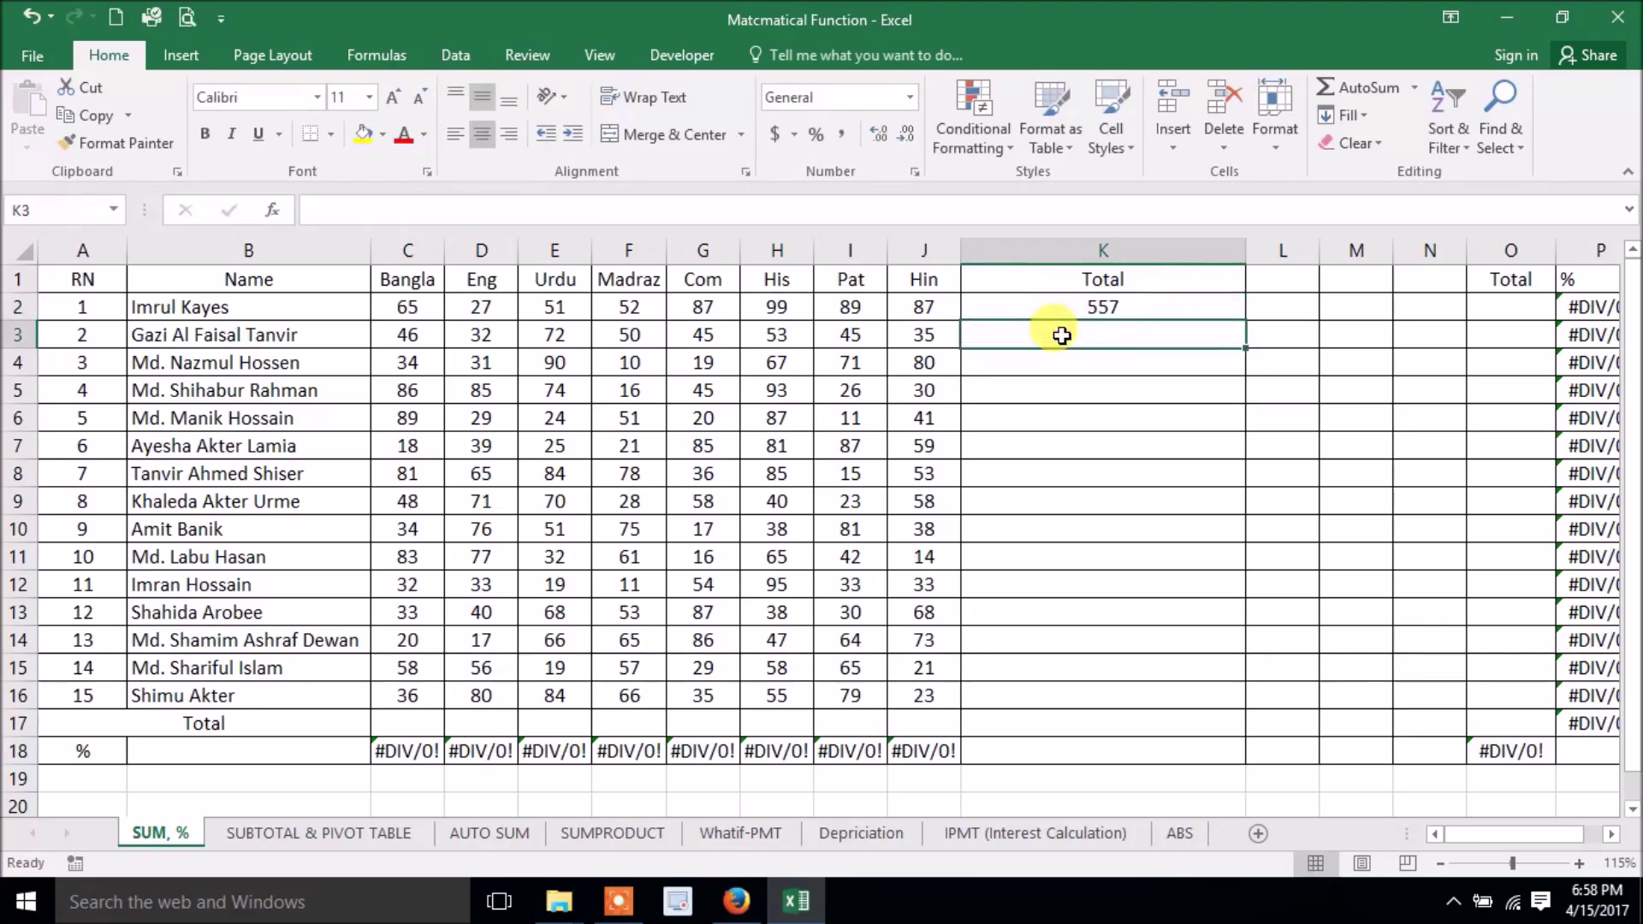
# Try filling the K2 formula down the Total column, check several of the copied cells, and undo the fill
pyautogui.click(1126, 308)
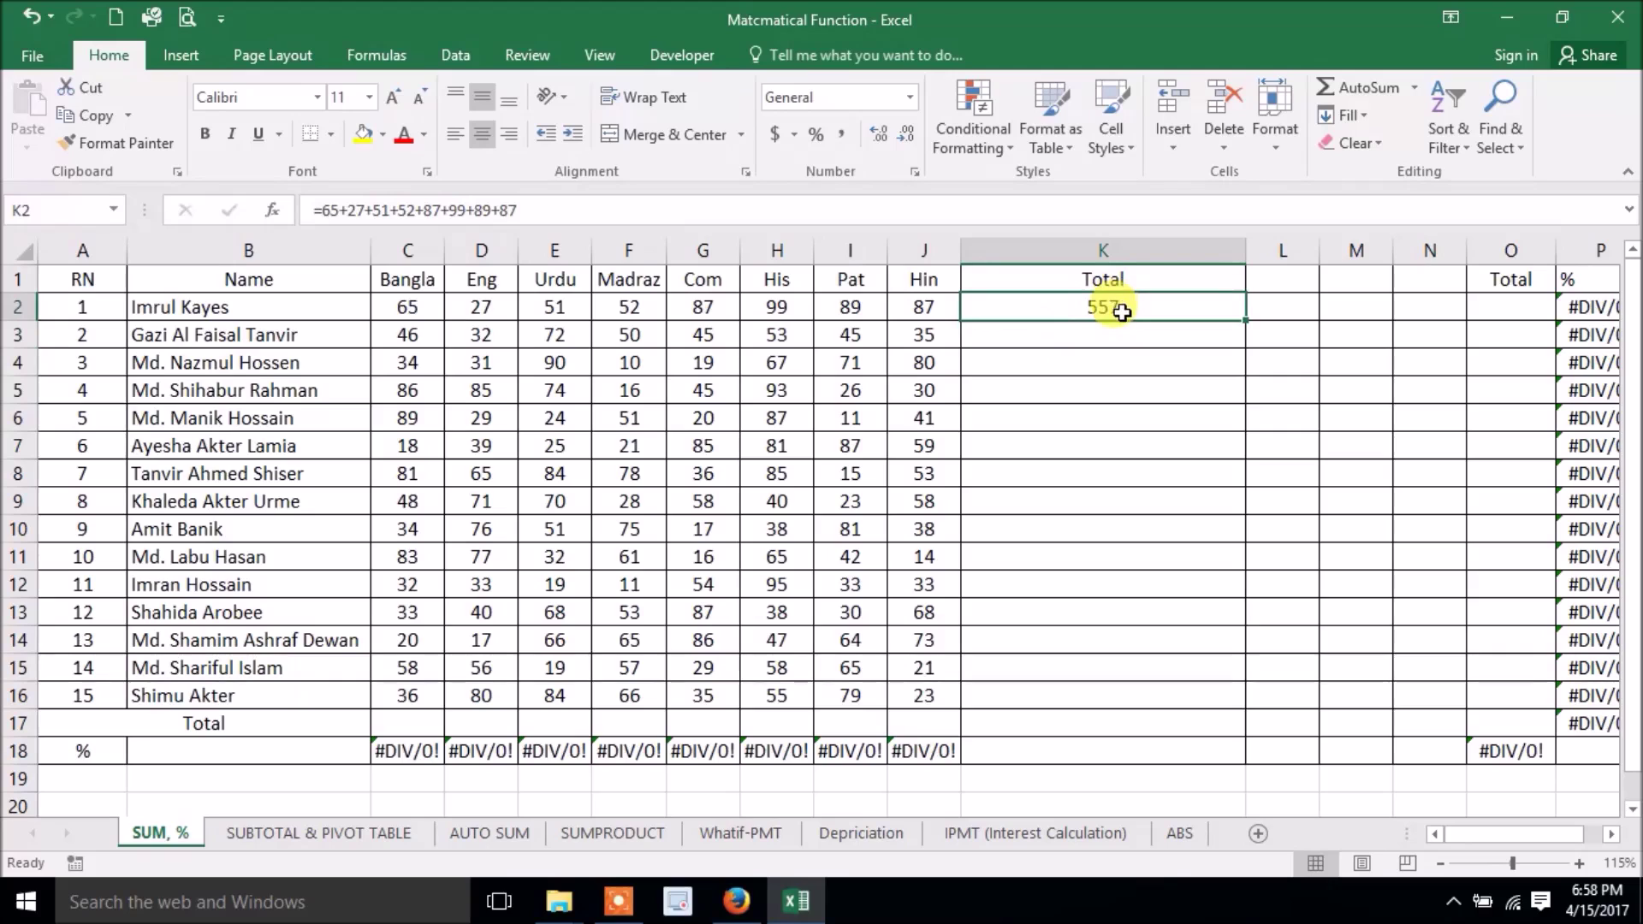
pyautogui.doubleClick(1246, 319)
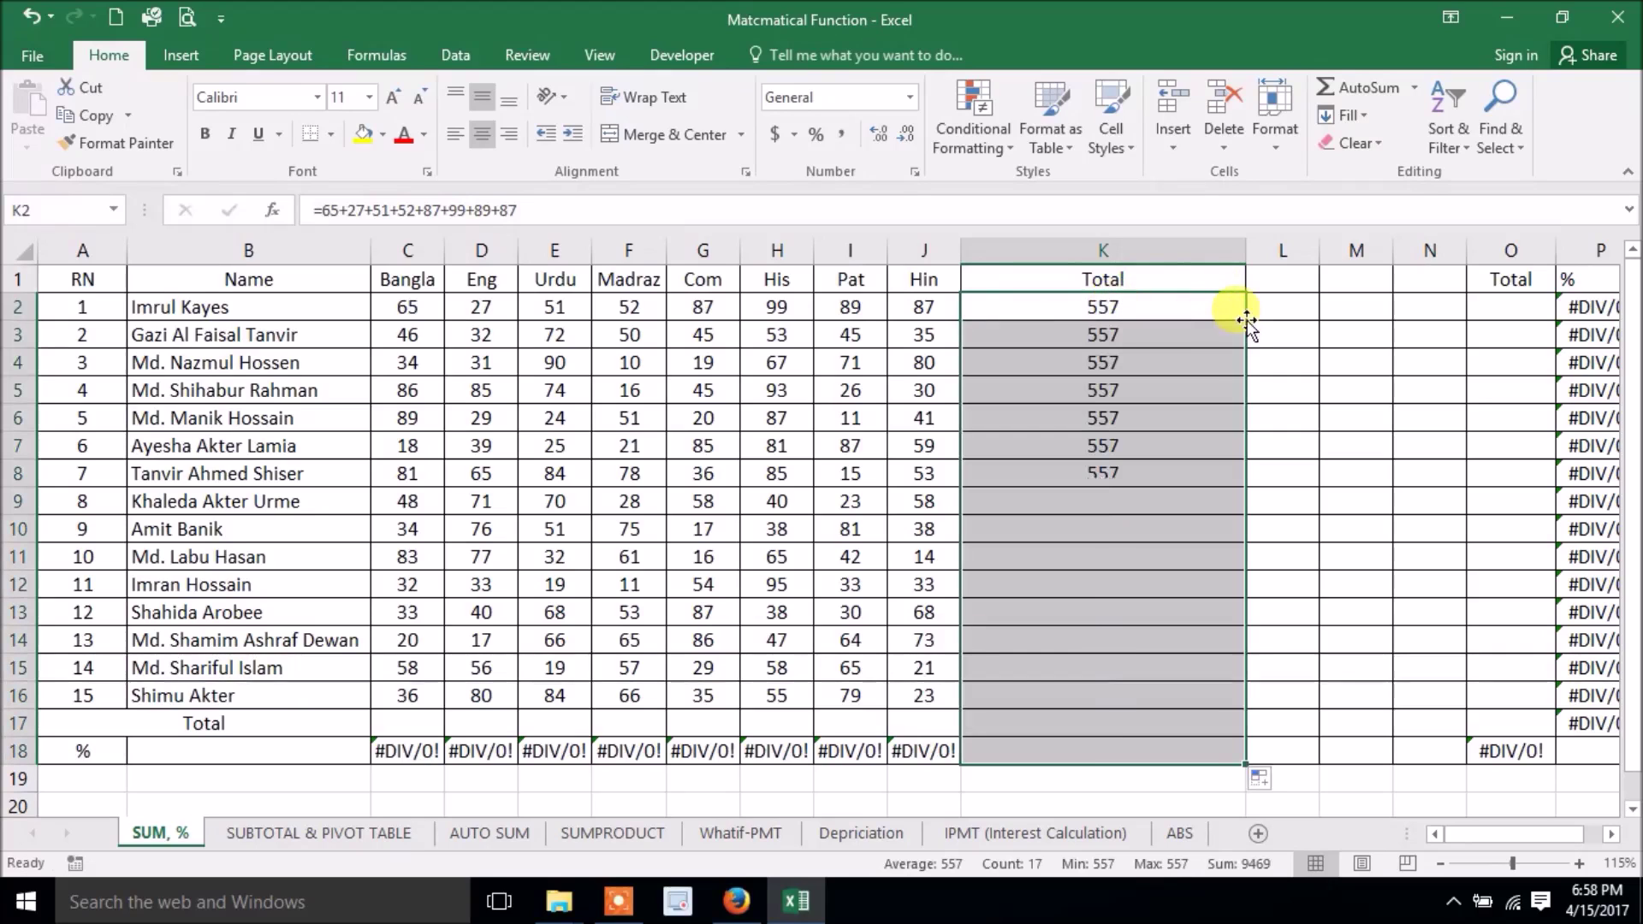
pyautogui.click(1053, 309)
pyautogui.click(1045, 383)
pyautogui.click(1088, 547)
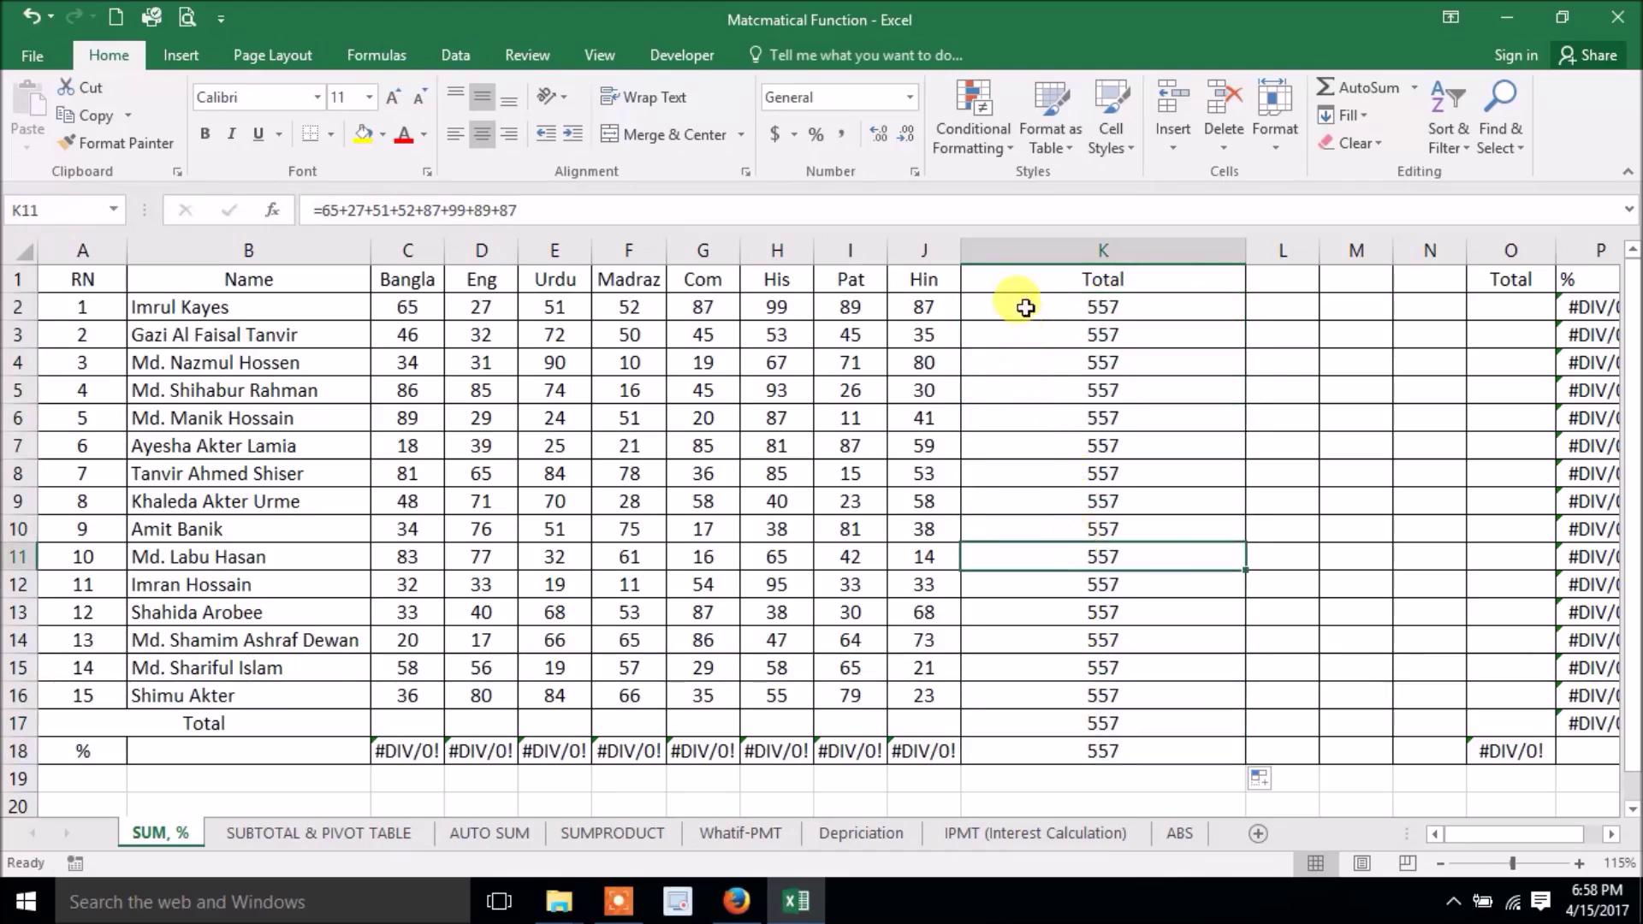
pyautogui.hotkey('ctrl', 'z')
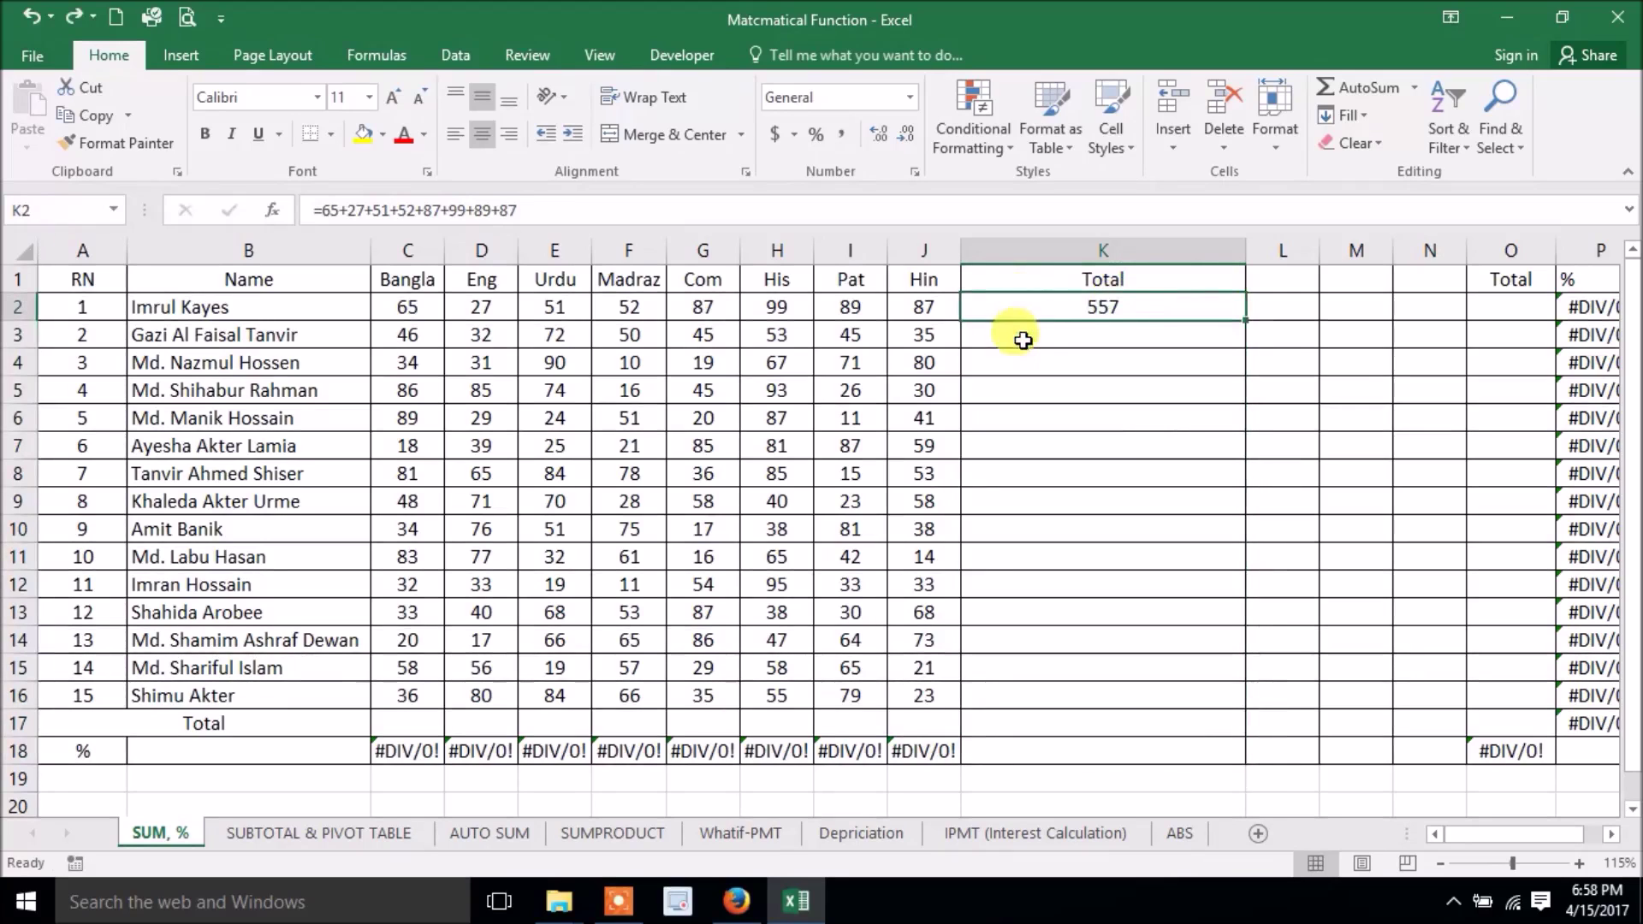
# Autofit column K to its contents and enter the heading Total in cell L1
pyautogui.doubleClick(1246, 250)
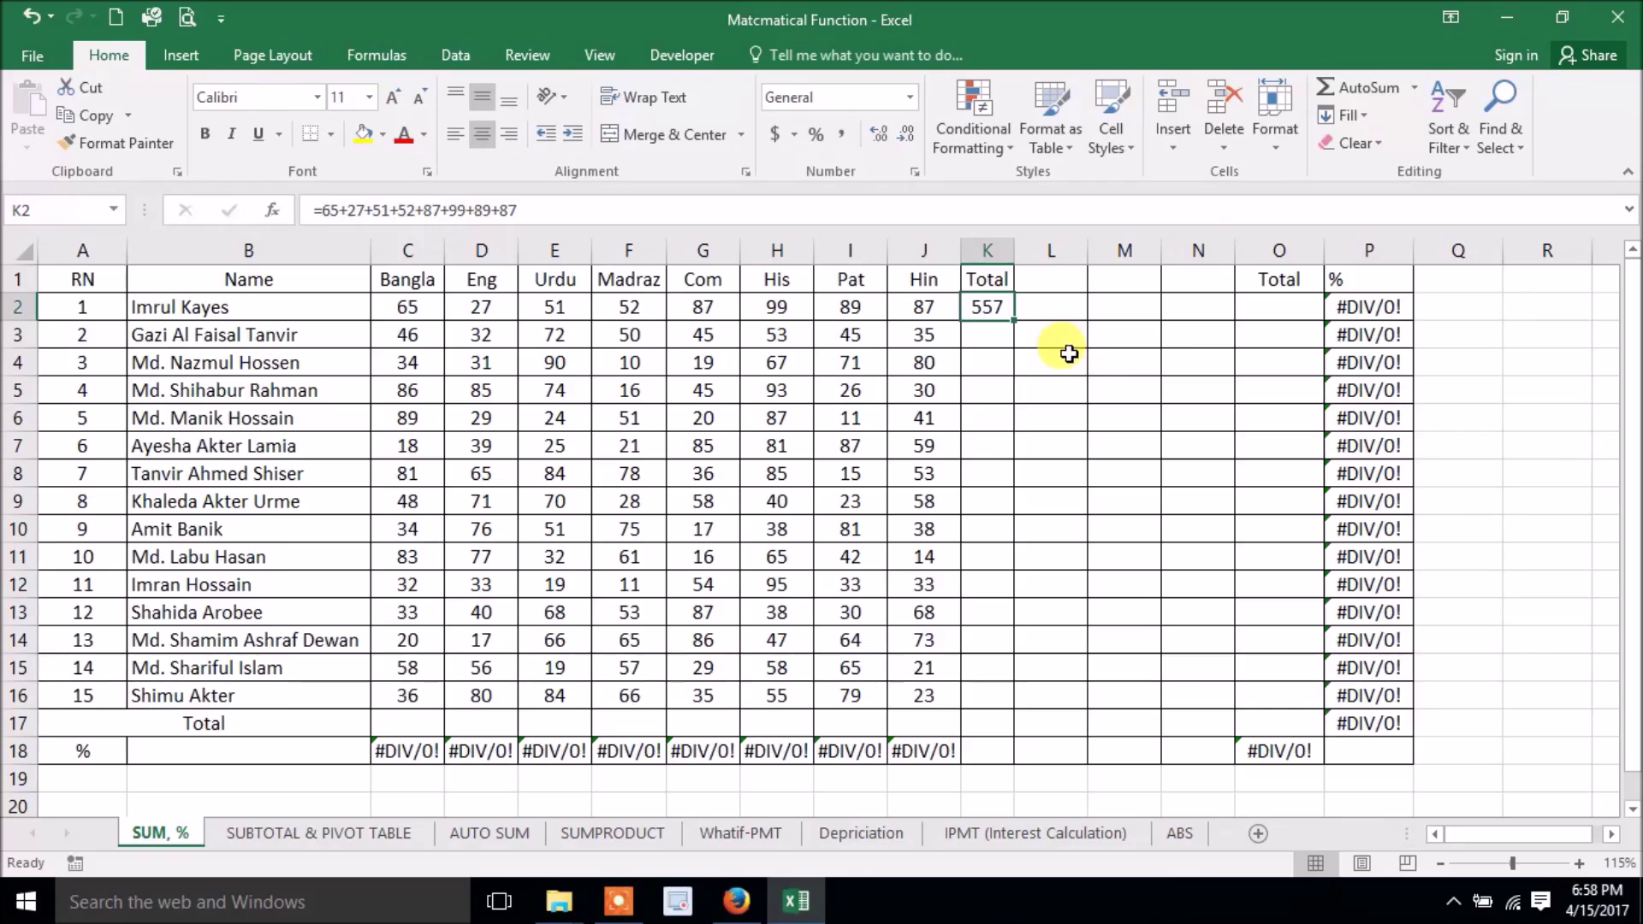
pyautogui.click(1033, 277)
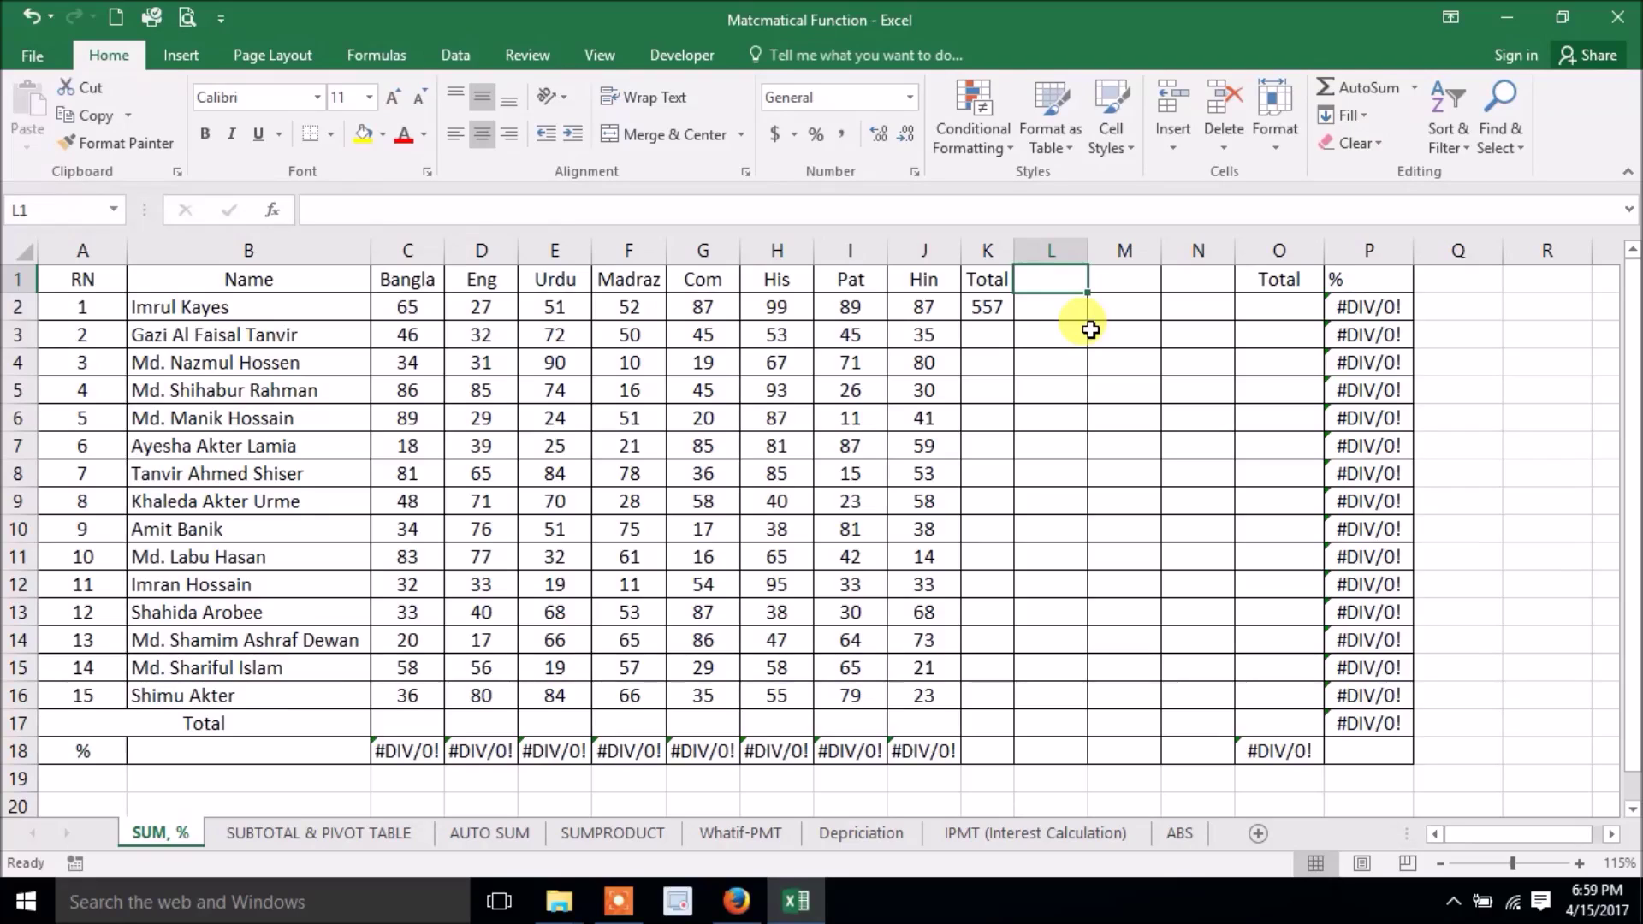
pyautogui.write('To')
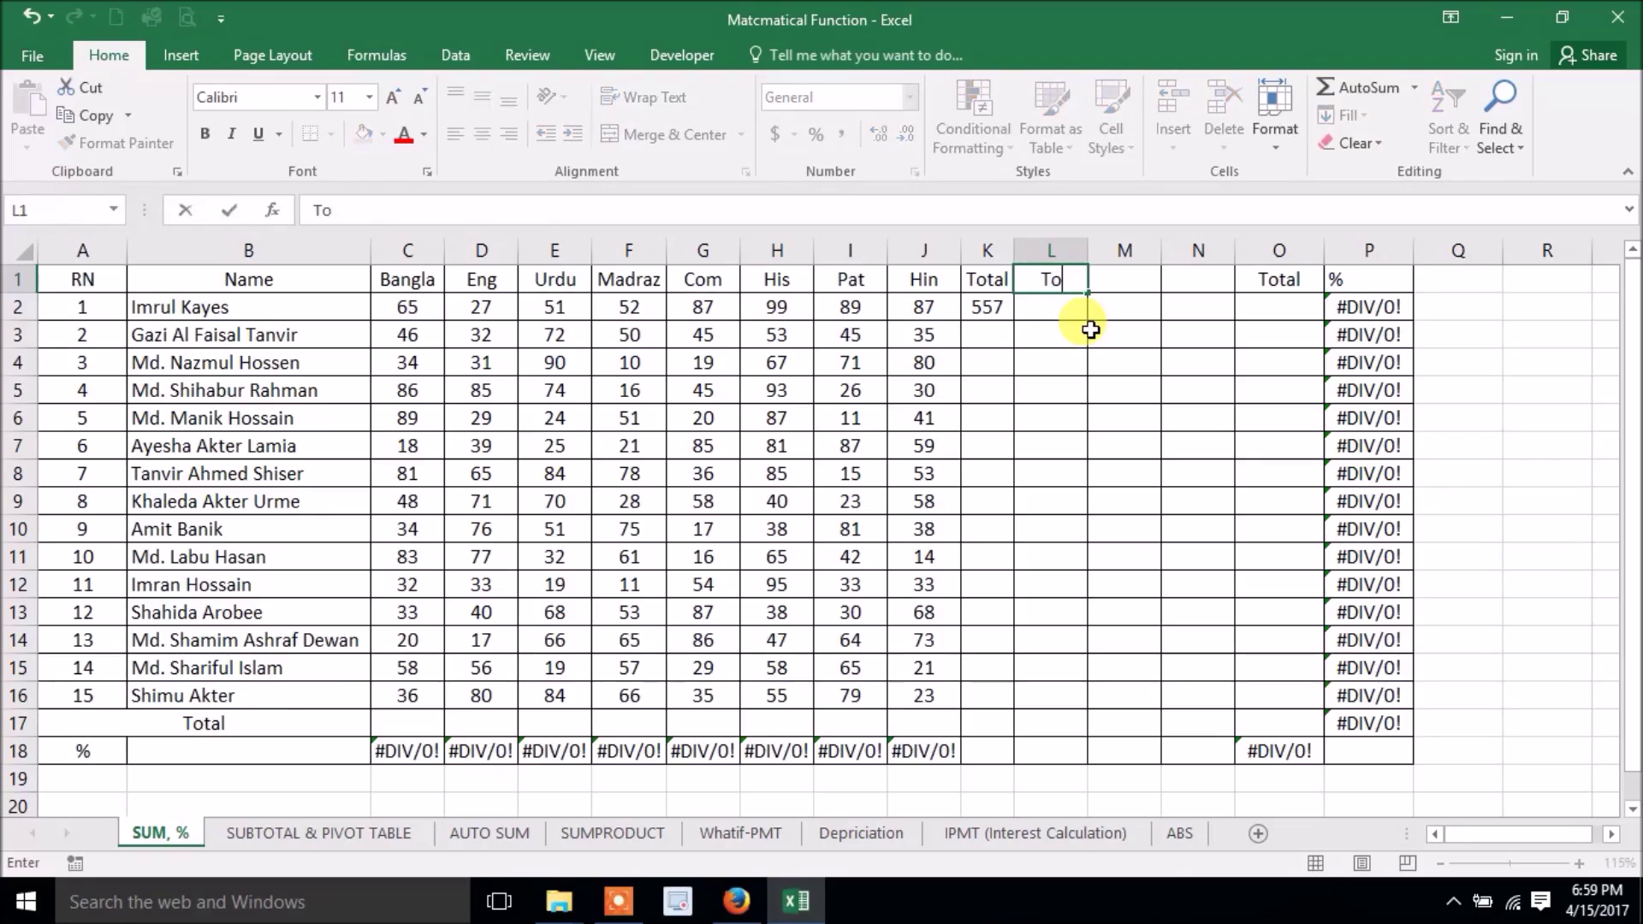
pyautogui.write('tal')
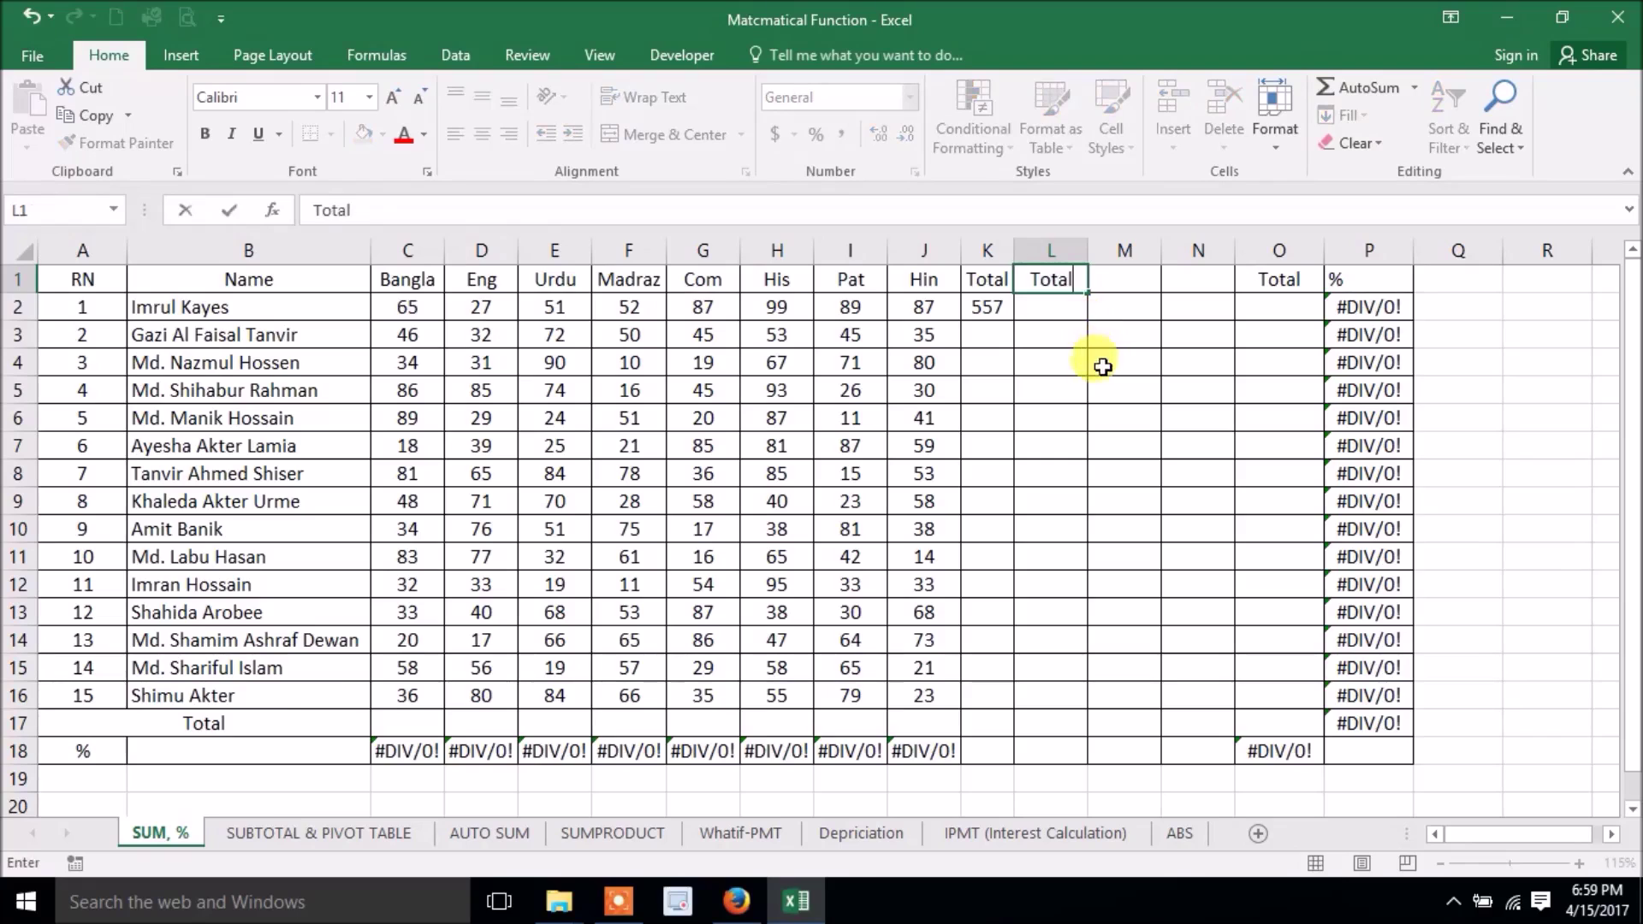
pyautogui.press('Return')
# Build a formula in cell L2 adding the first student's first seven marks by reference, =C2+D2+E2+F2+G2+H2+I2+
pyautogui.write('=')
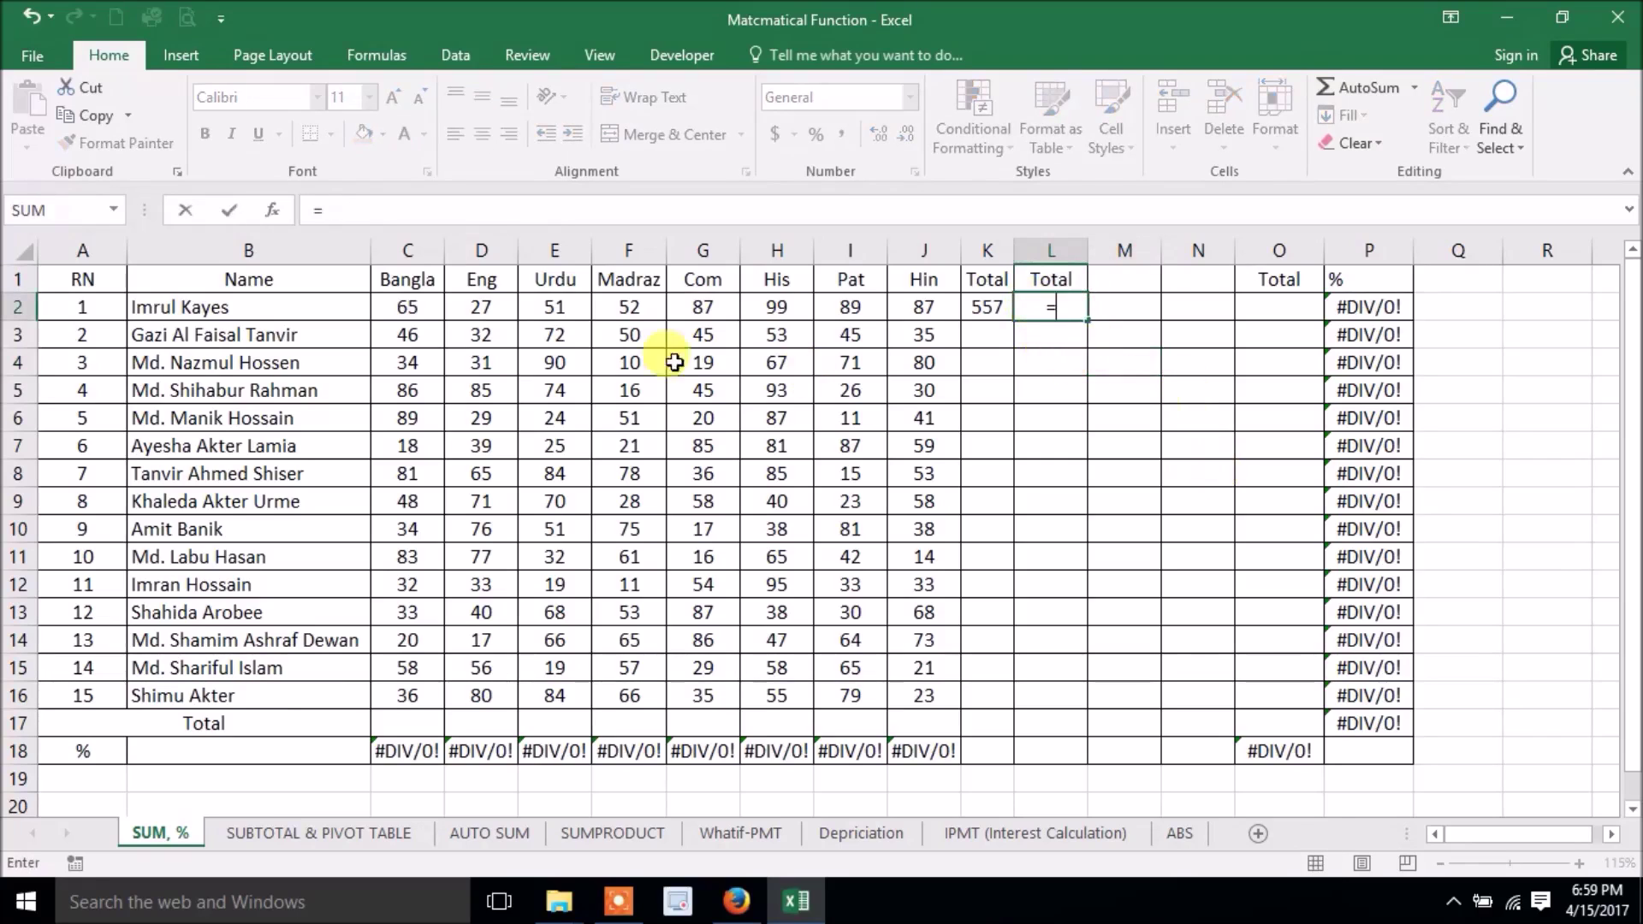
pyautogui.click(419, 307)
pyautogui.write('+')
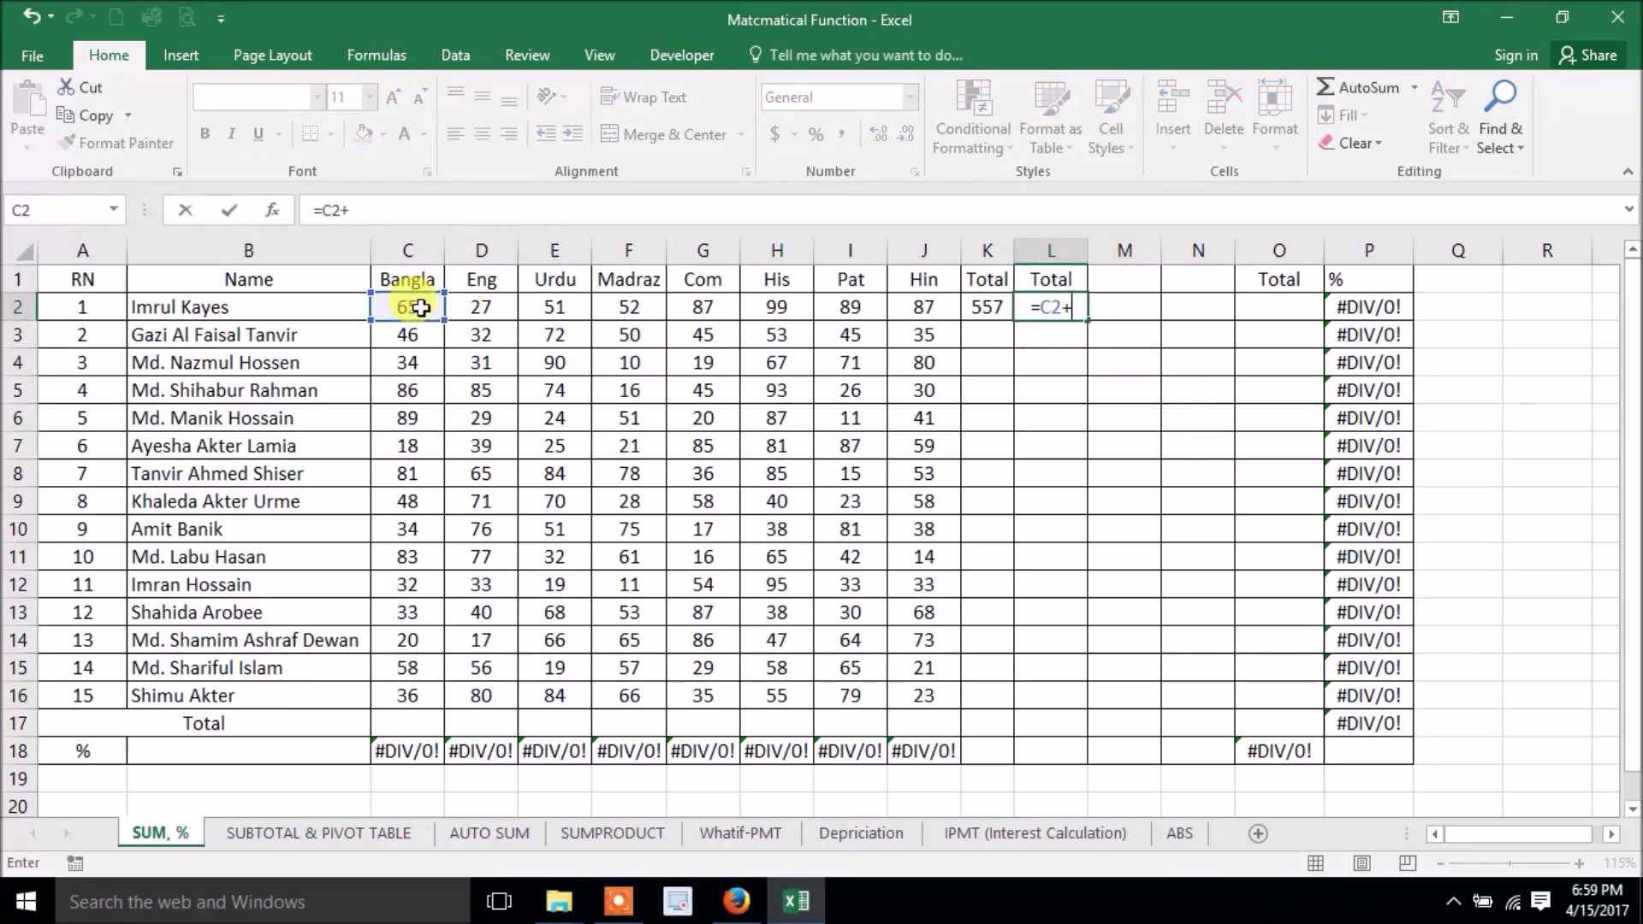
pyautogui.click(494, 313)
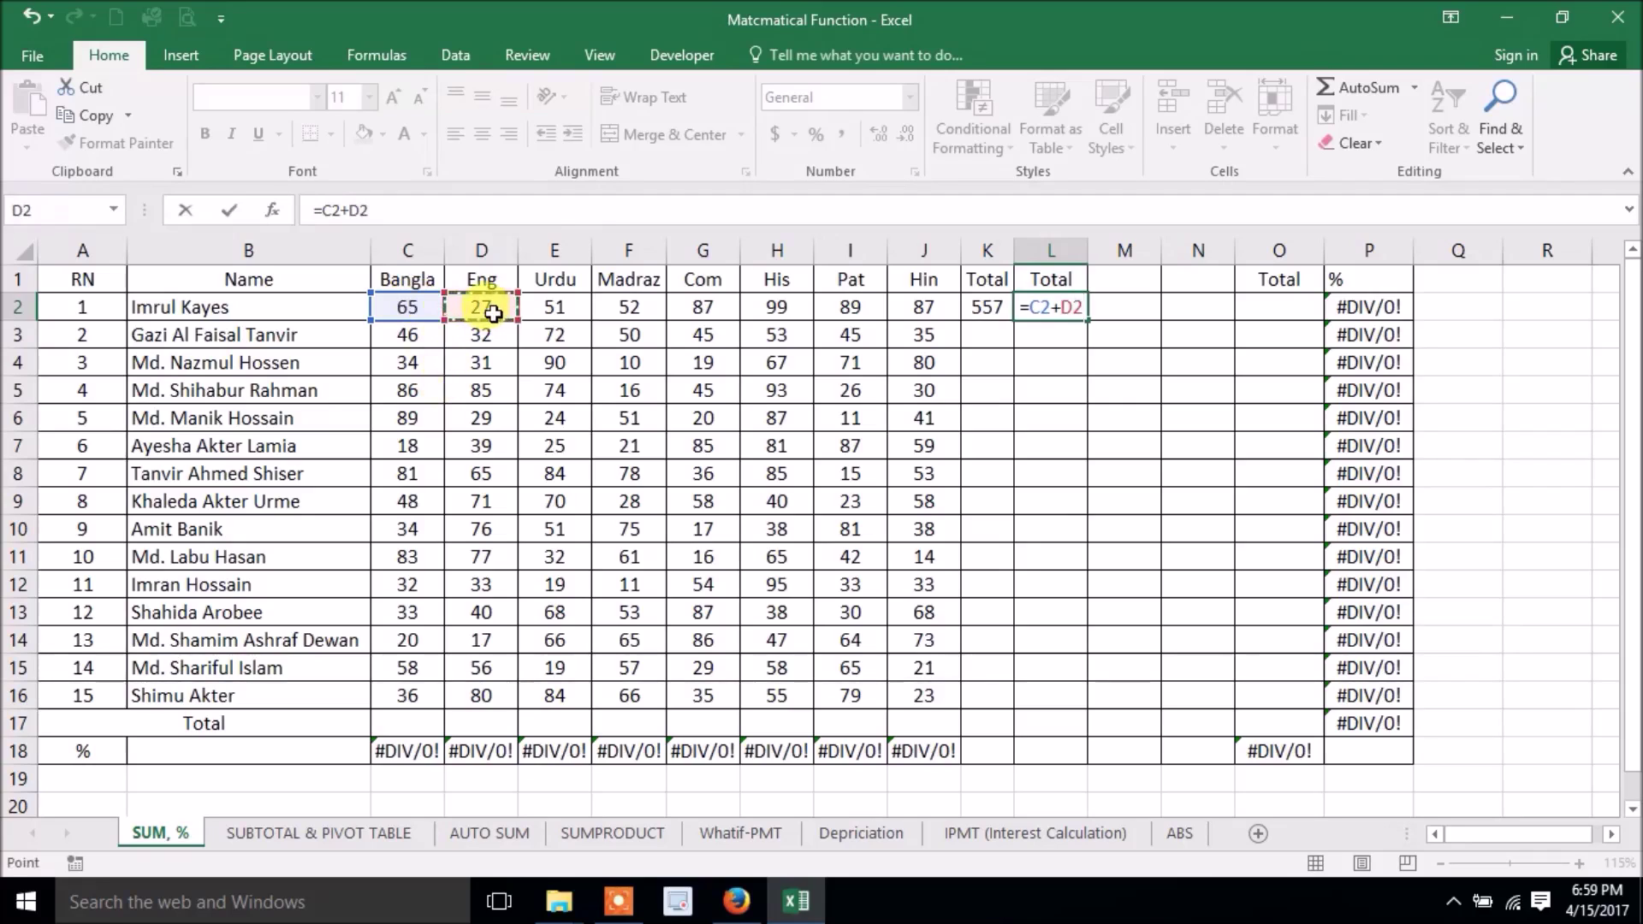
pyautogui.write('+')
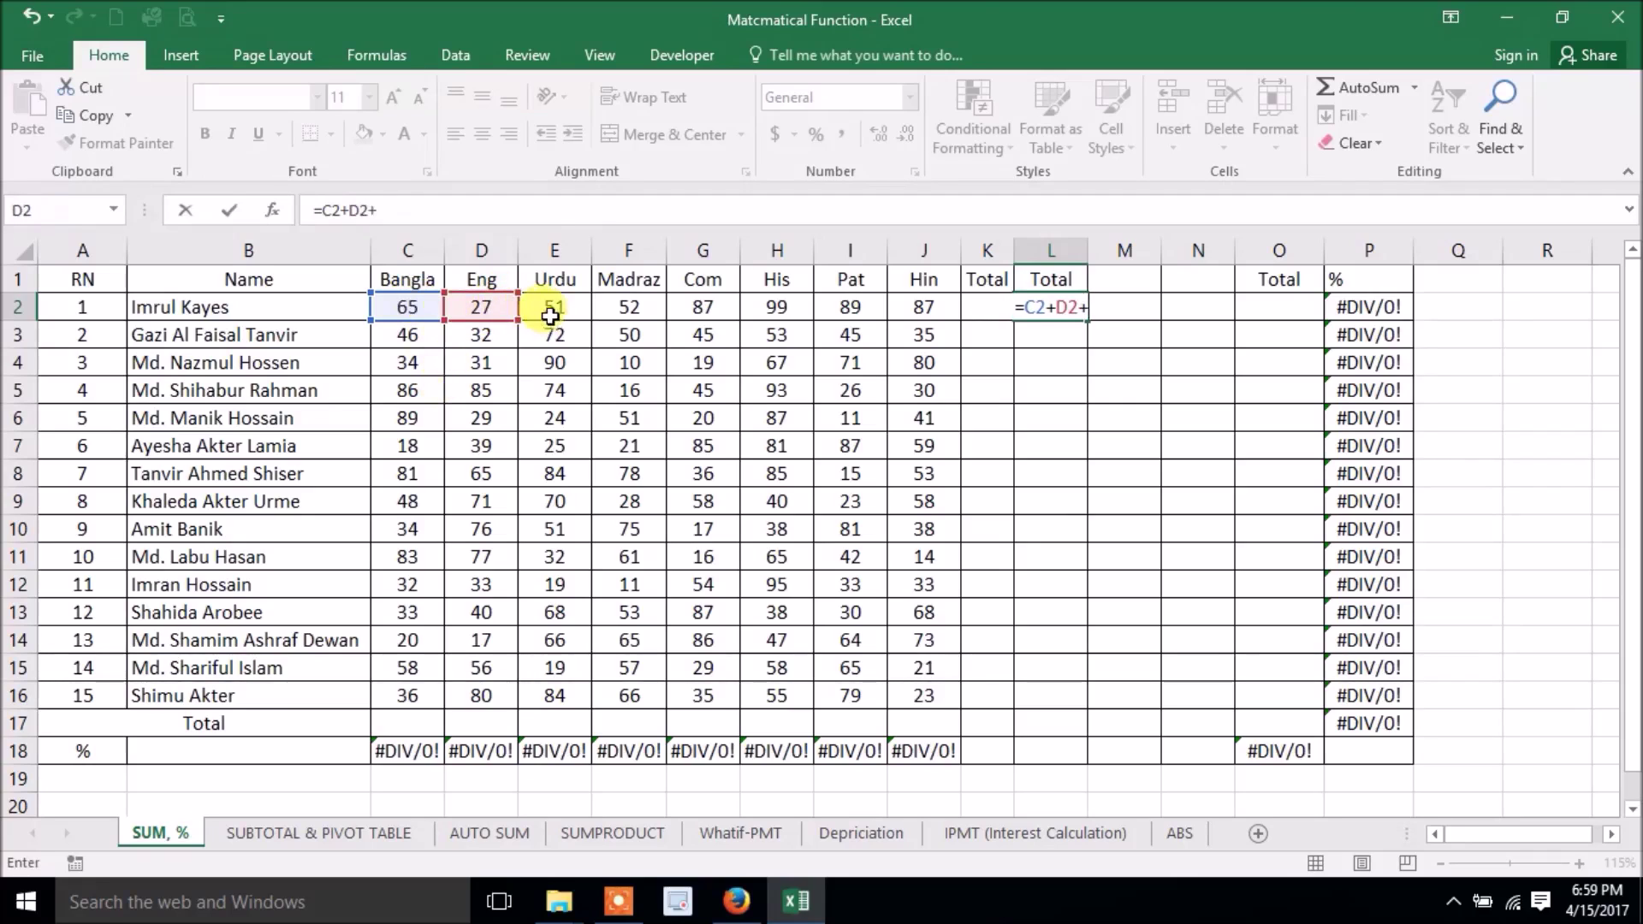
pyautogui.click(550, 311)
pyautogui.write('+')
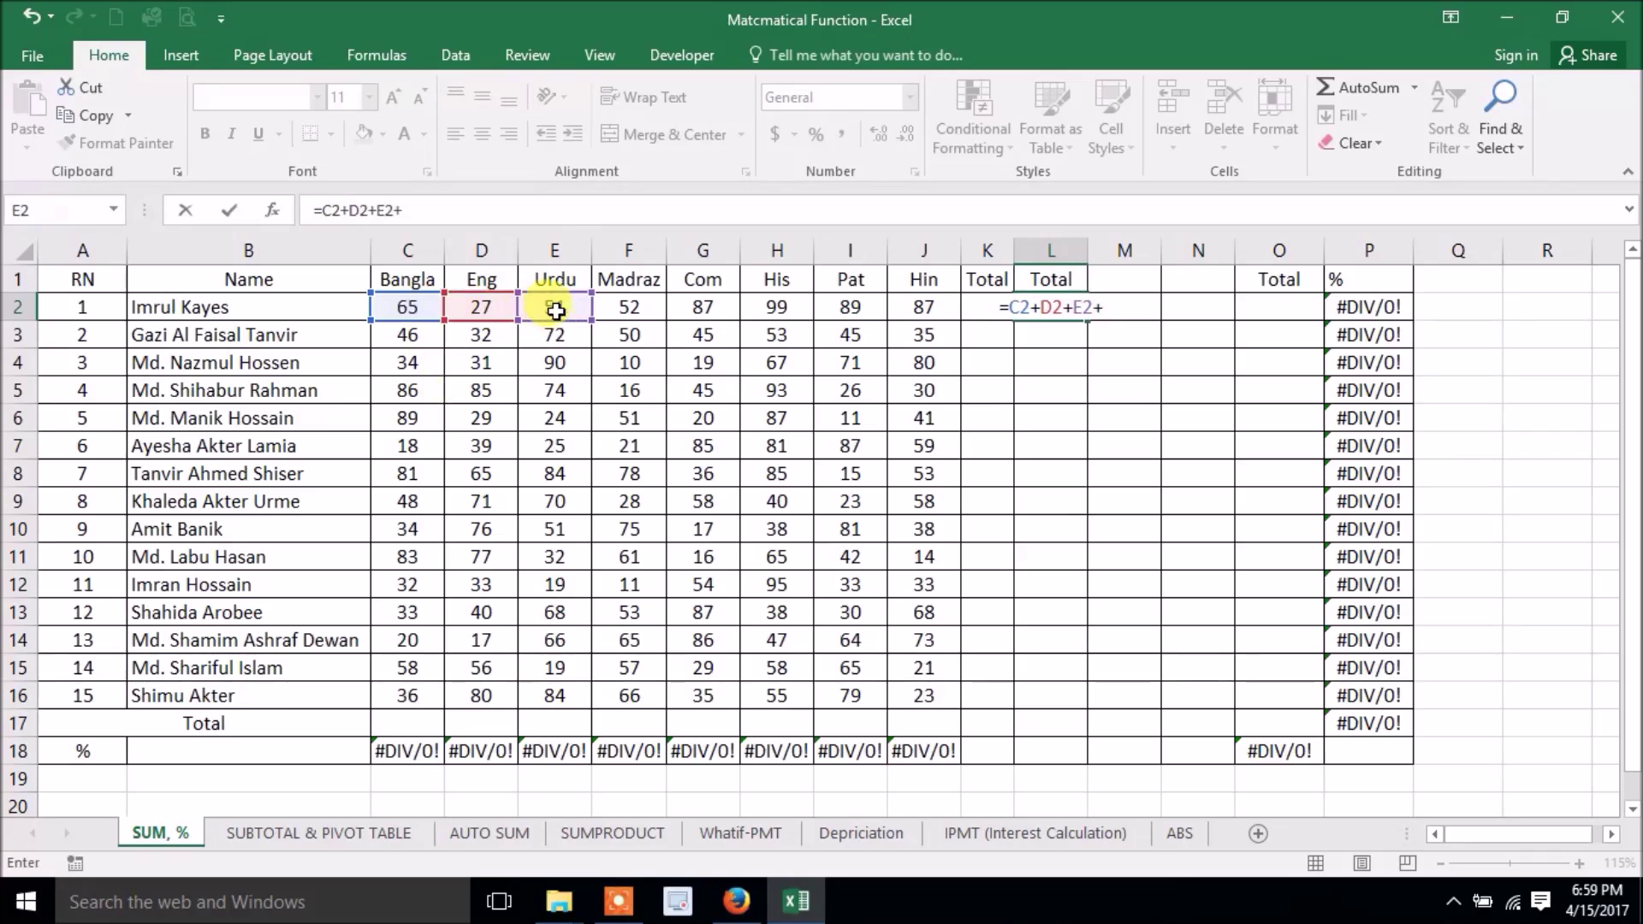
pyautogui.click(645, 307)
pyautogui.write('+')
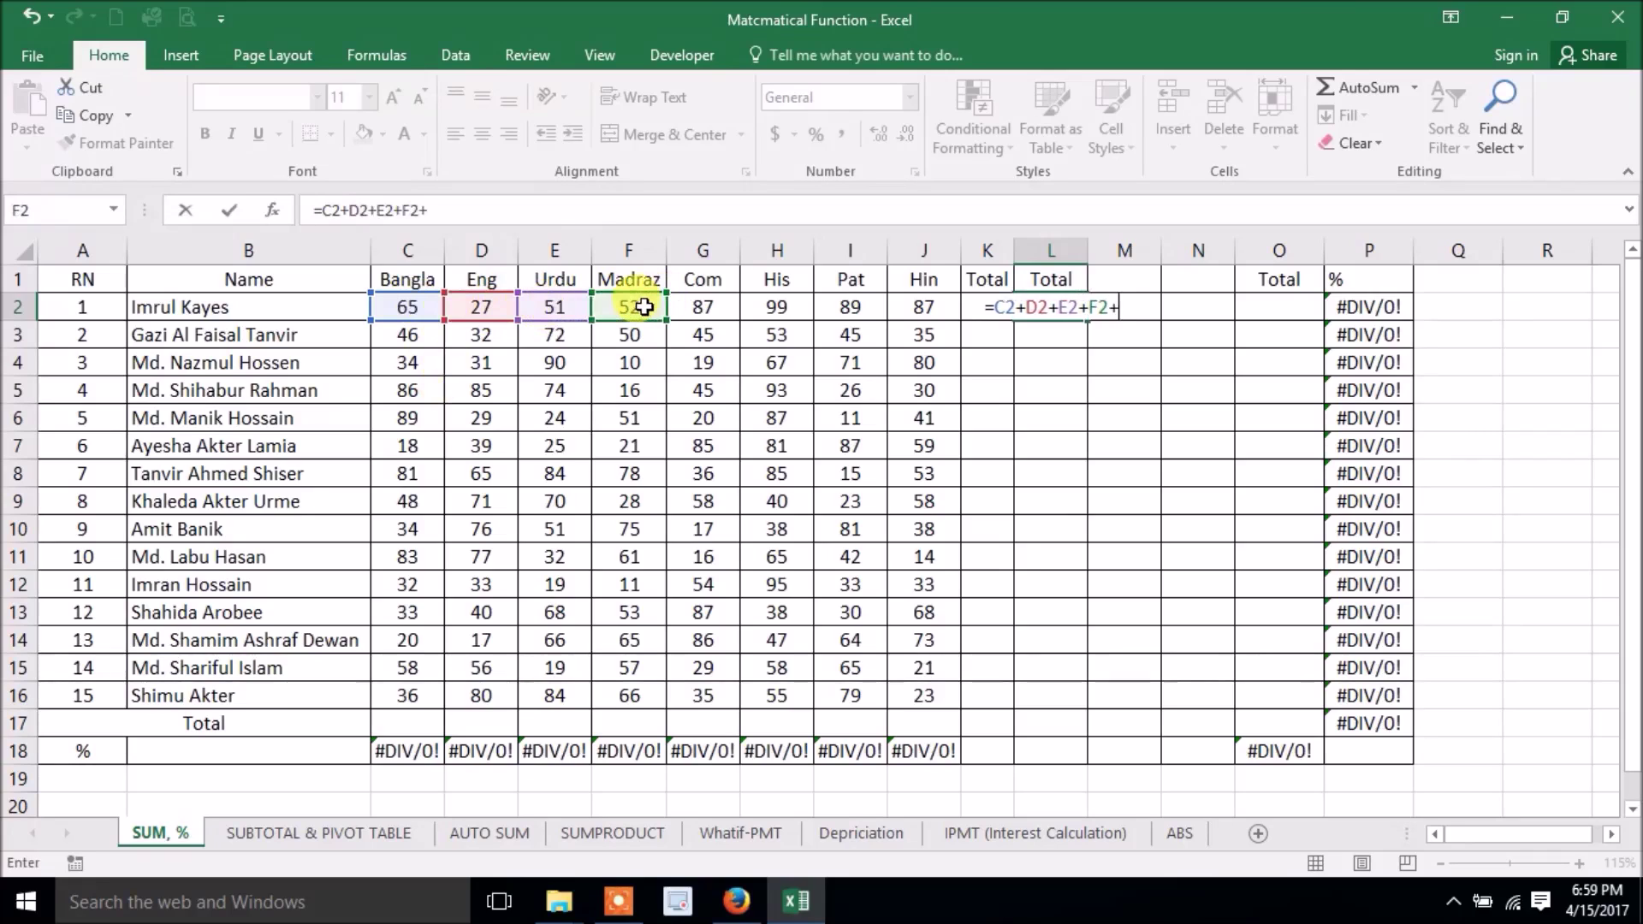
pyautogui.click(693, 308)
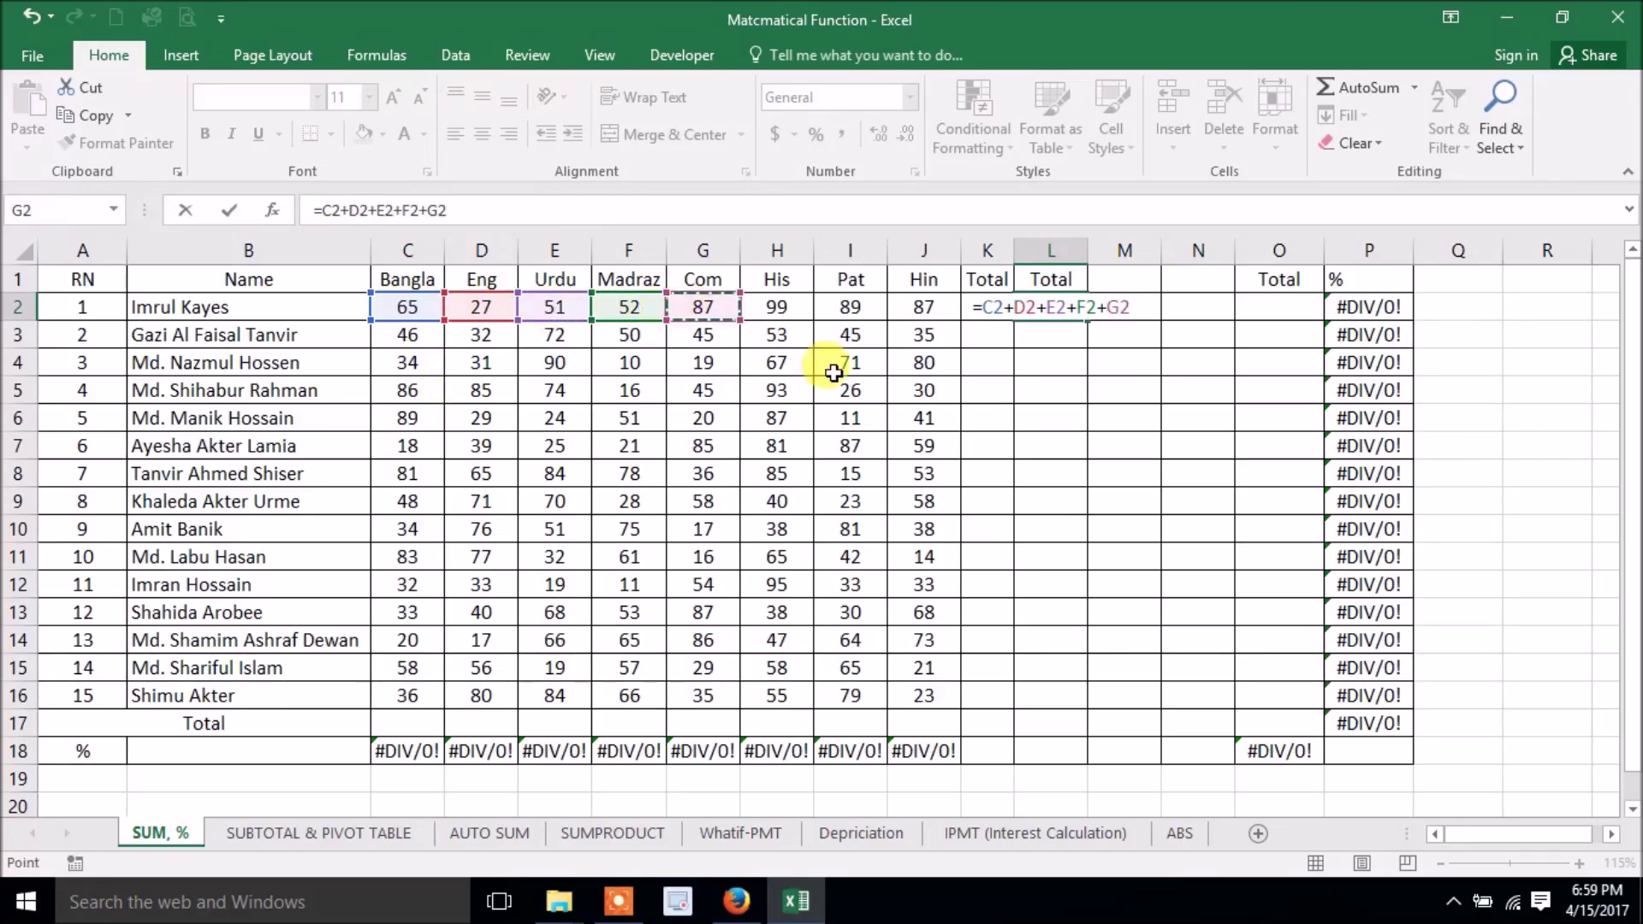
pyautogui.write('+')
pyautogui.click(775, 308)
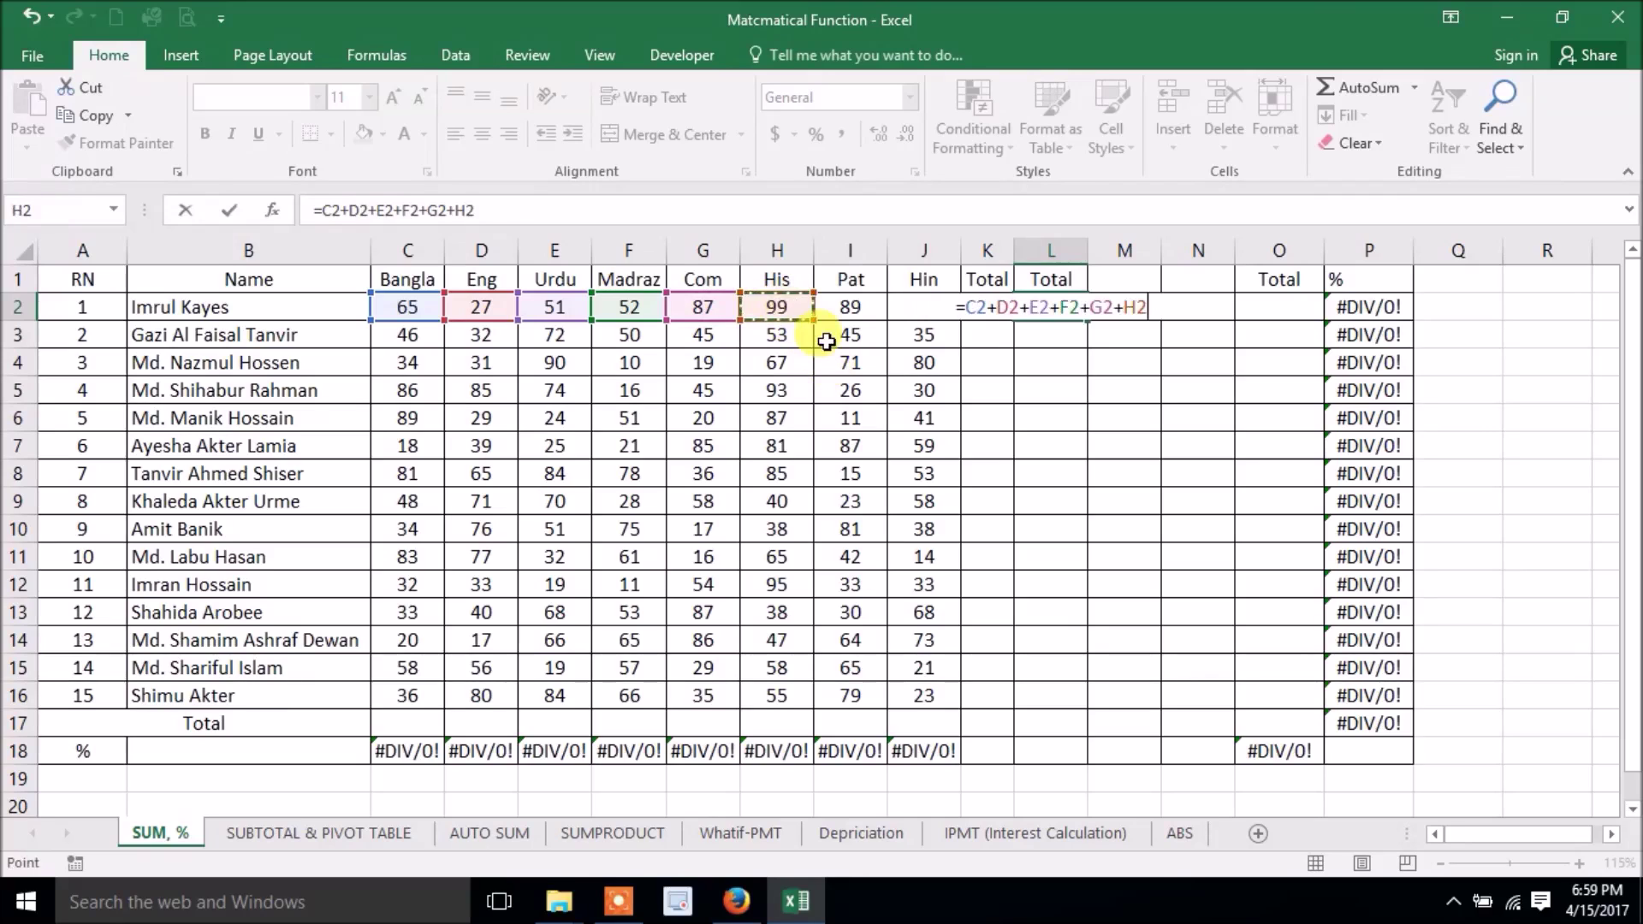
pyautogui.write('+')
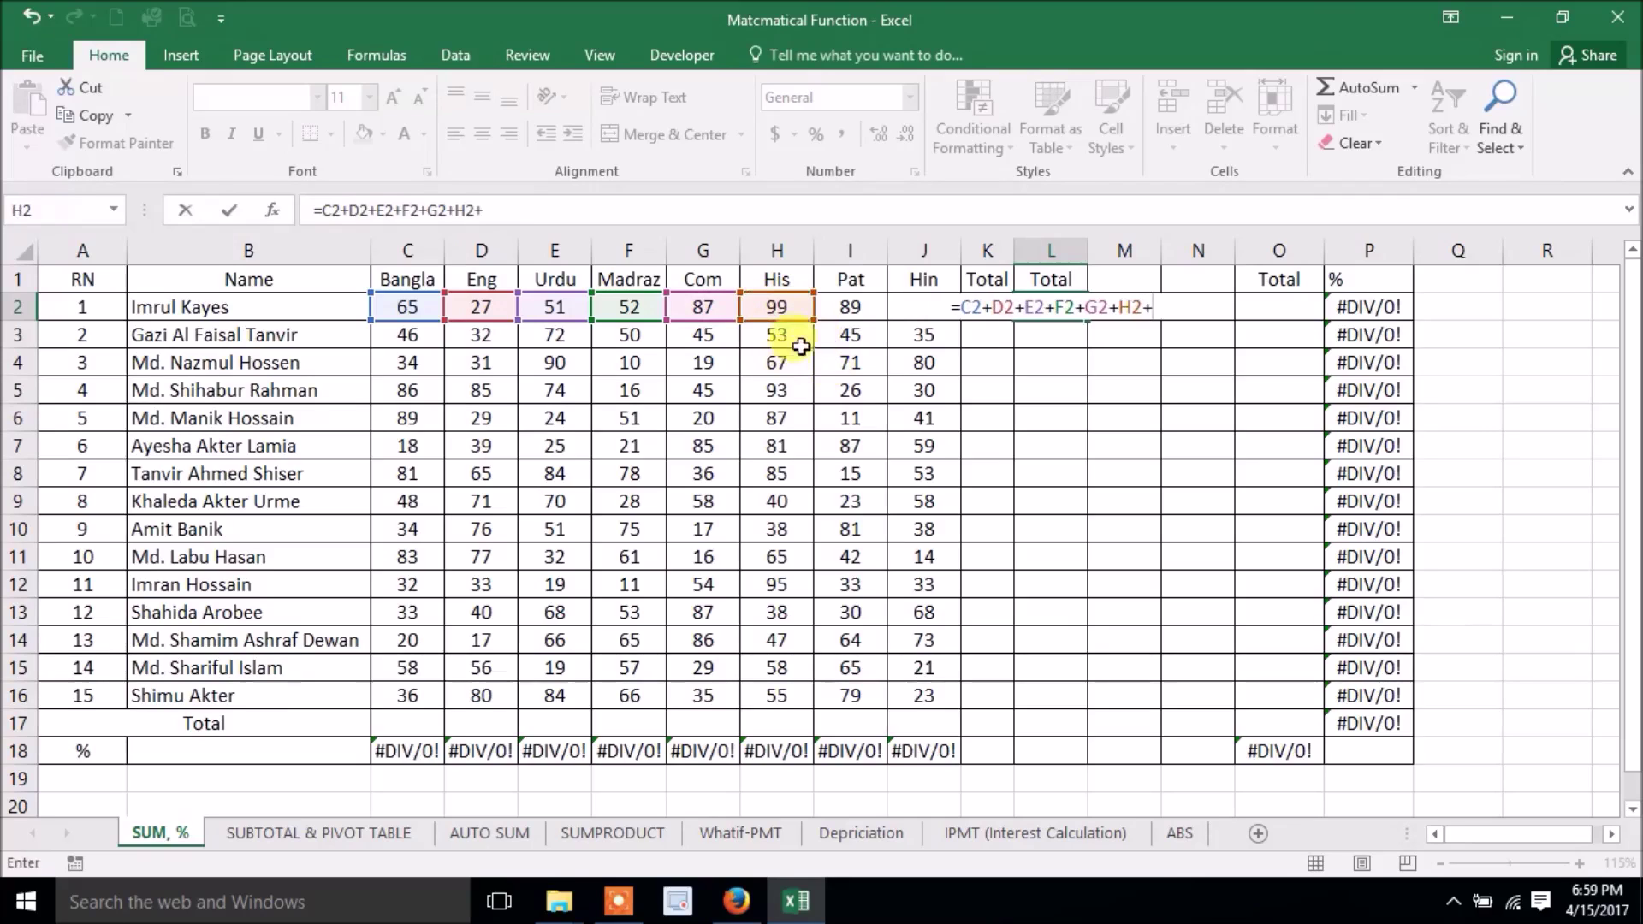
pyautogui.click(858, 312)
pyautogui.write('+')
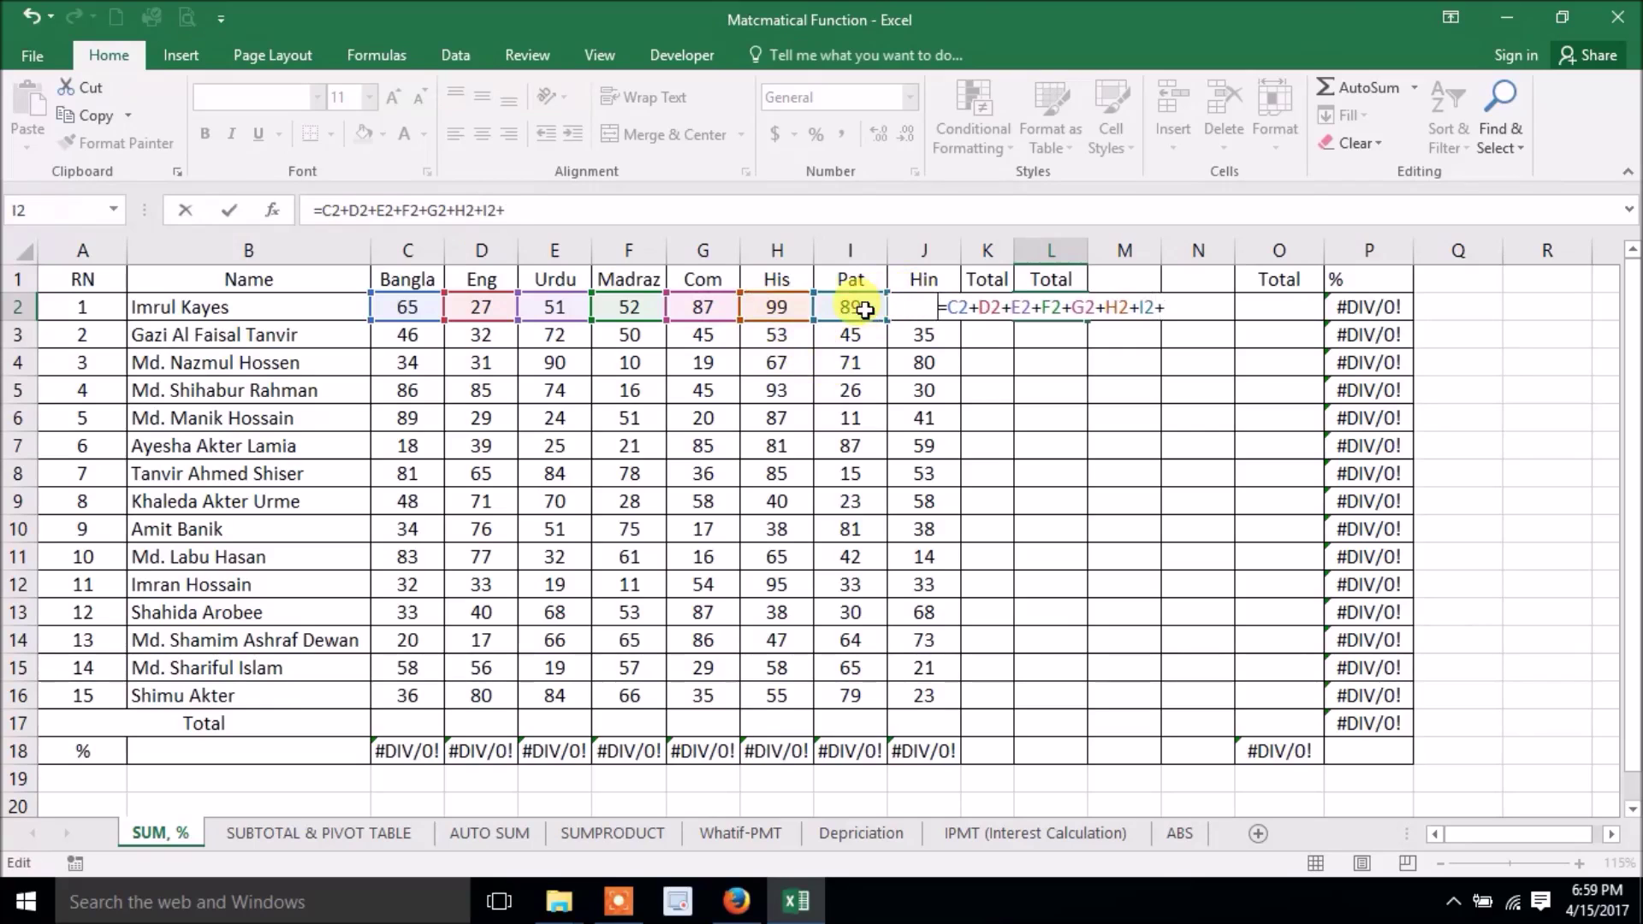
# Complete the addition formula in L2 with the Hin mark in J2 as its last reference and enter it
pyautogui.click(864, 311)
pyautogui.press('Right')
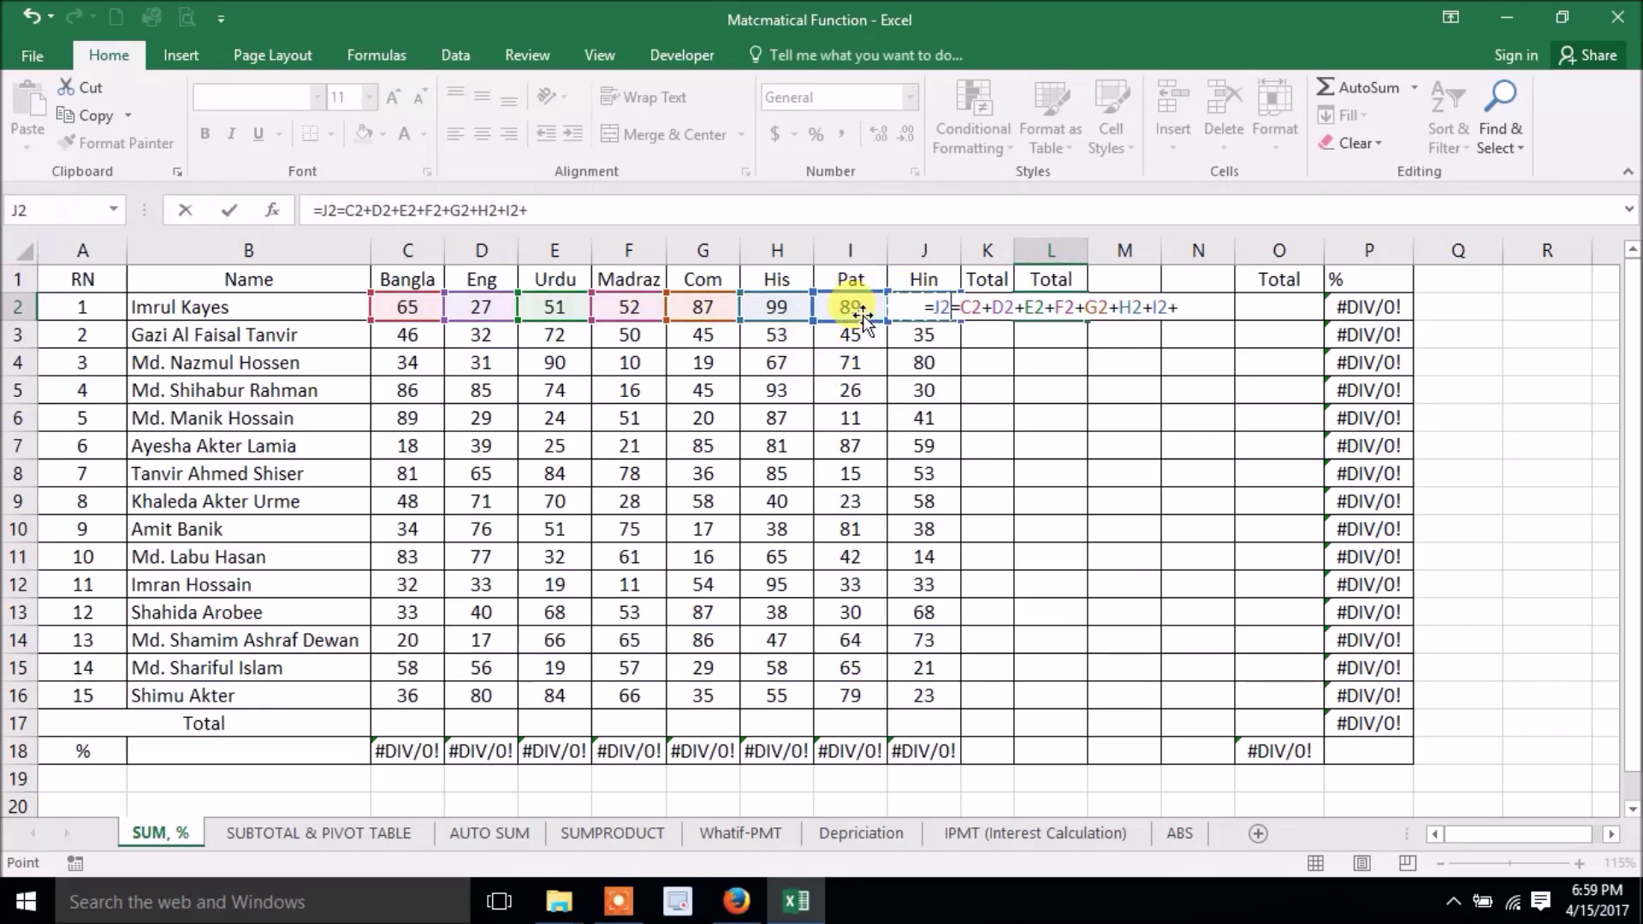
pyautogui.press('BackSpace')
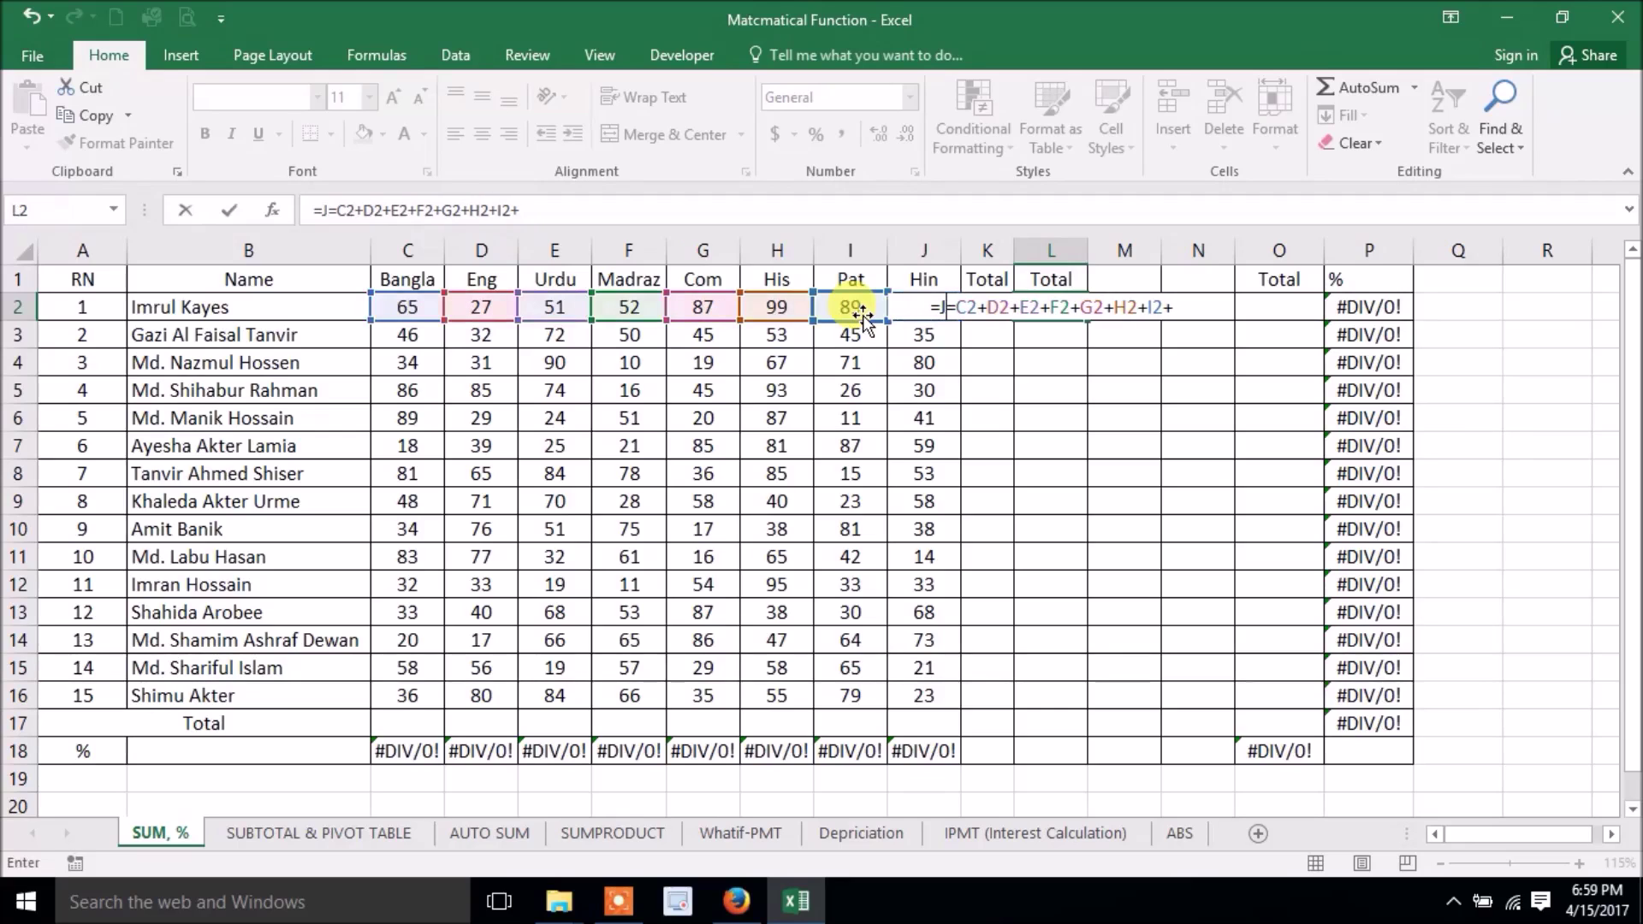
pyautogui.press('BackSpace')
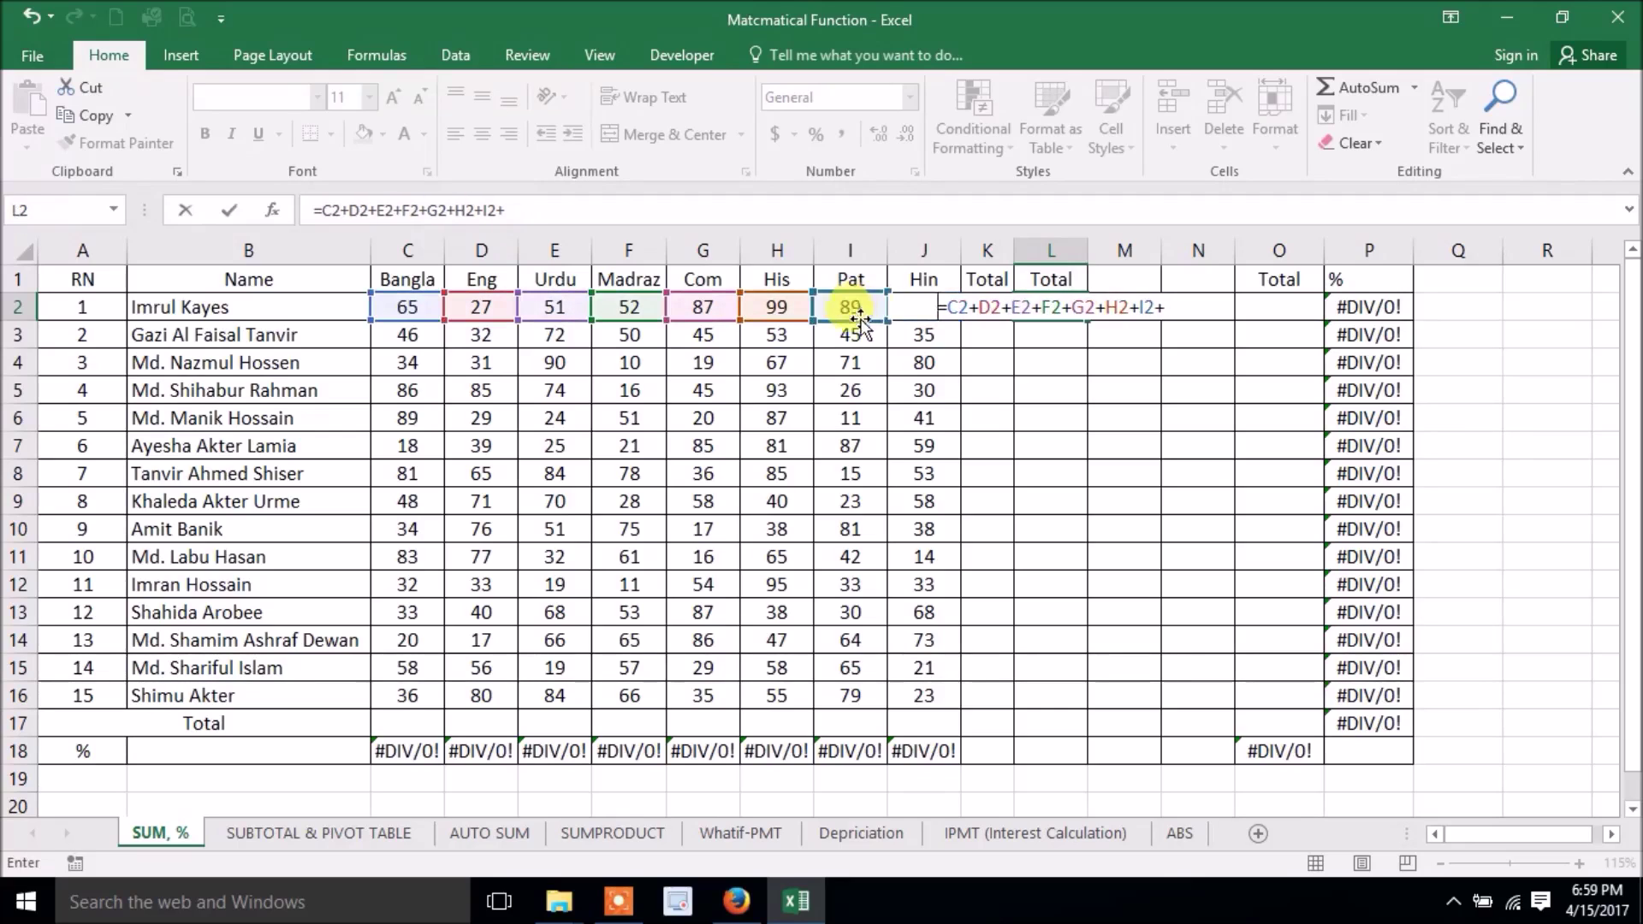
pyautogui.click(1167, 306)
pyautogui.click(856, 309)
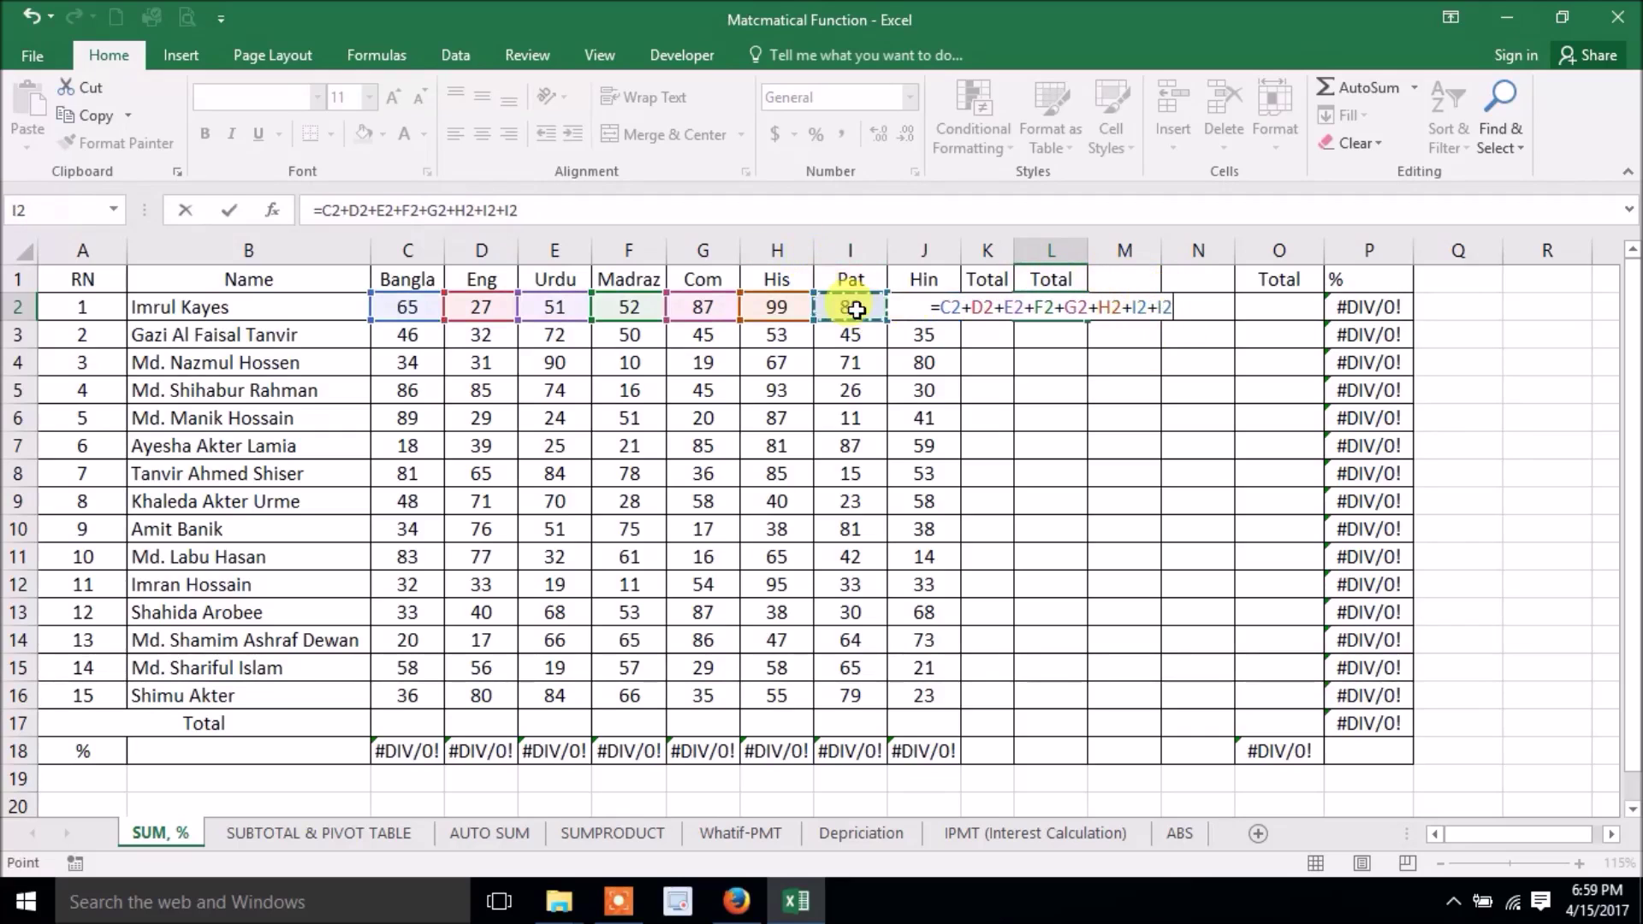
pyautogui.press('Right')
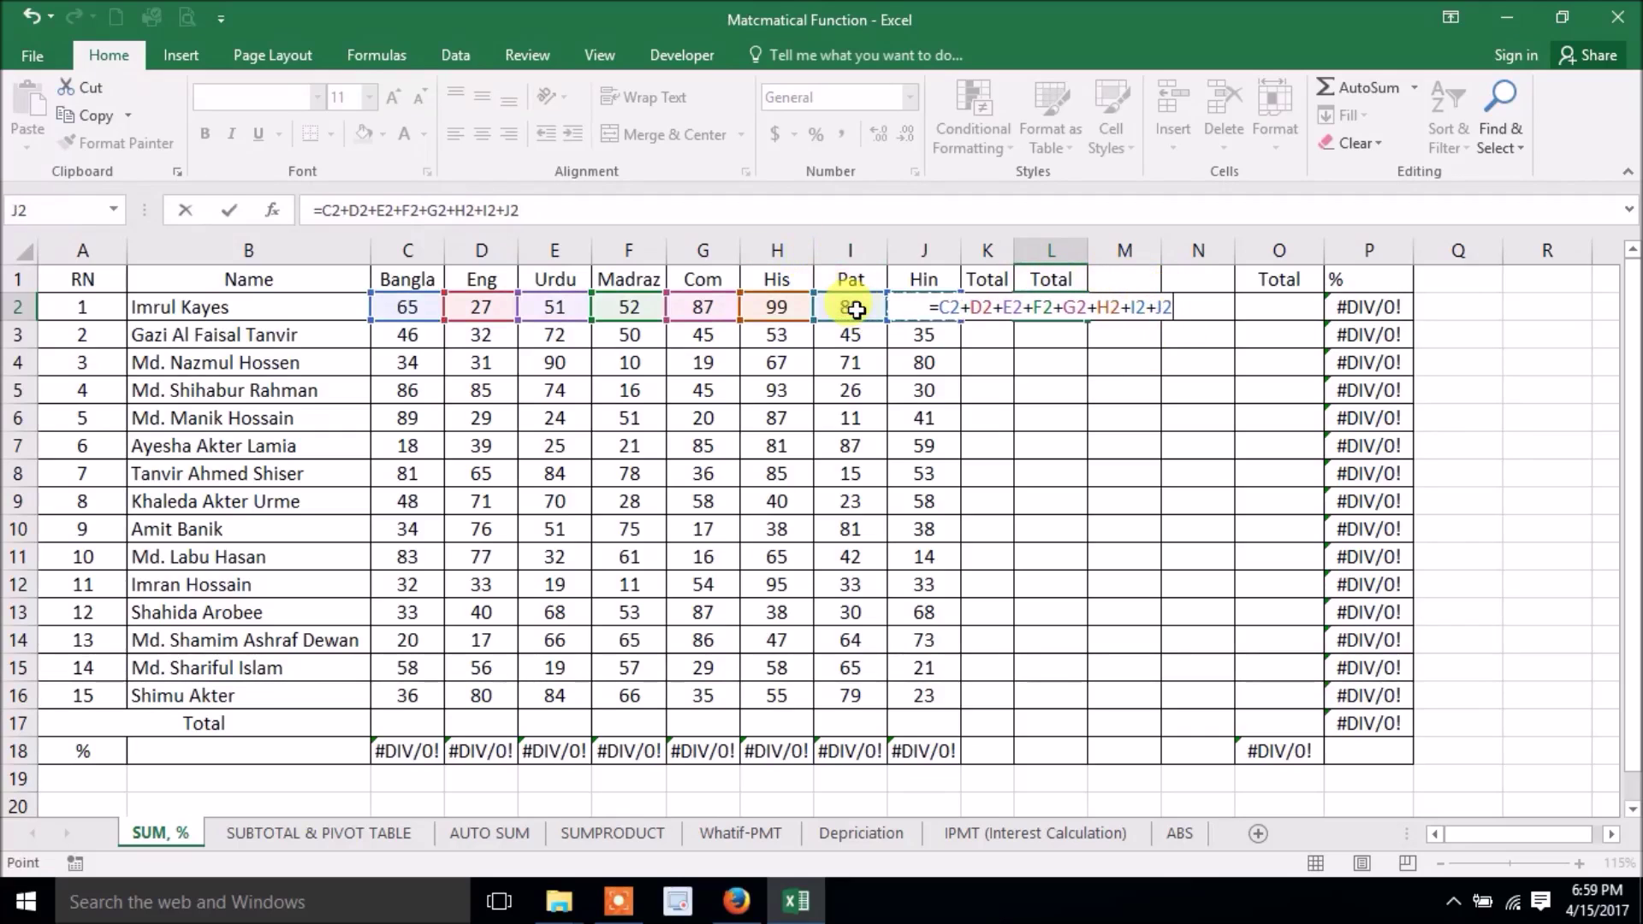
pyautogui.press('Return')
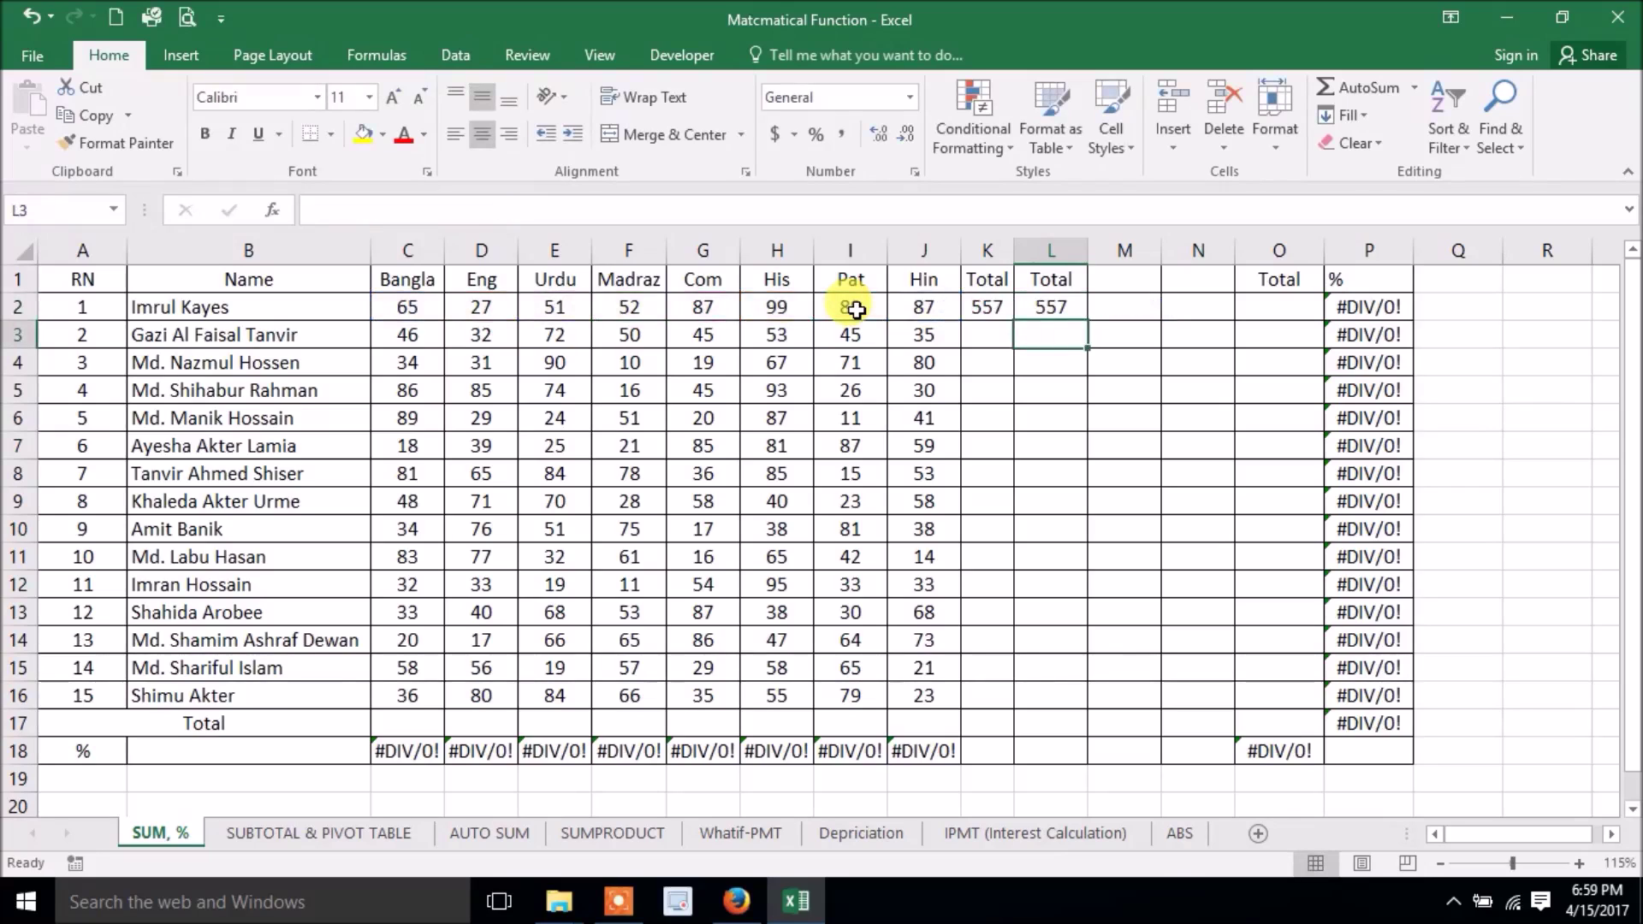
# Enter the heading Total in cell M1
pyautogui.click(1104, 281)
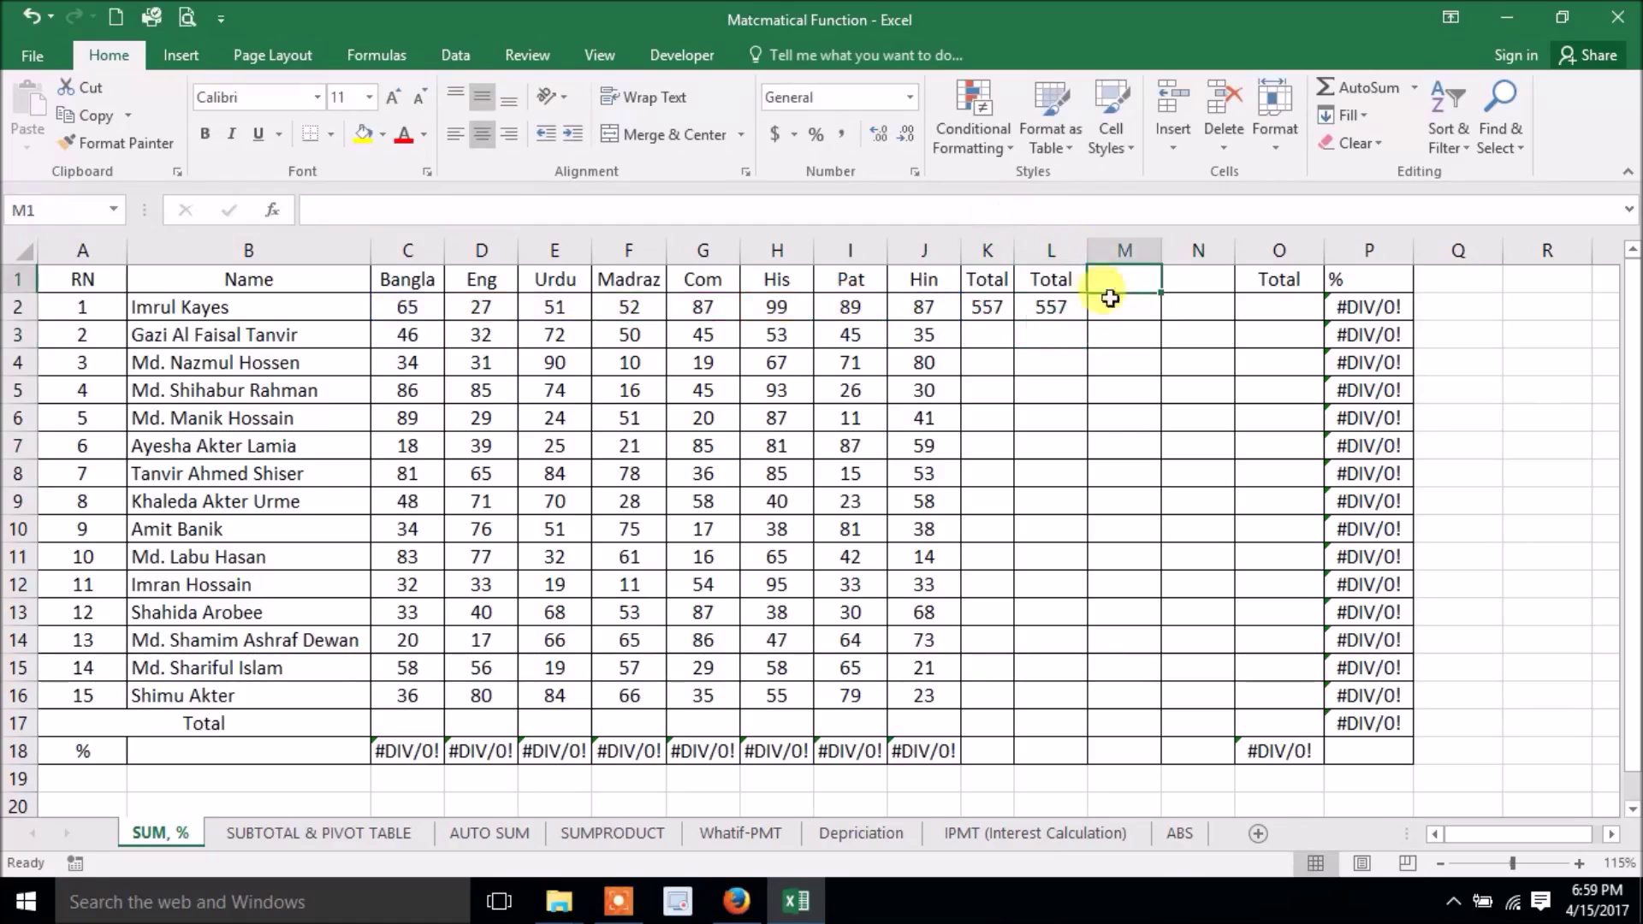
pyautogui.write('Total')
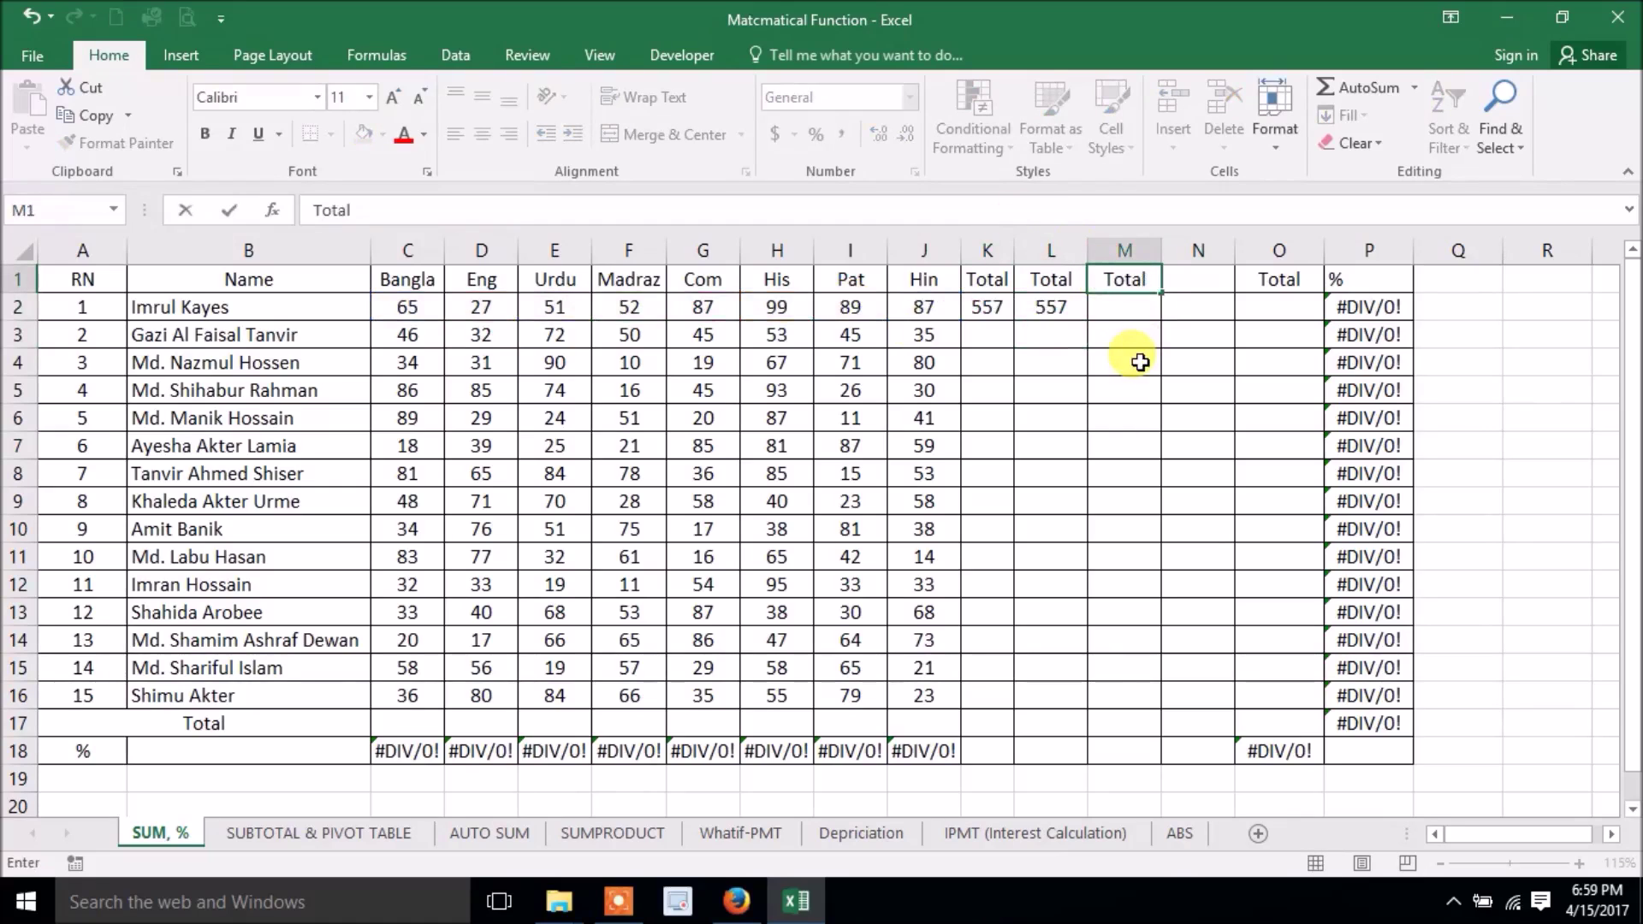
pyautogui.press('Return')
# Start a SUM formula in cell M2 with the comma-separated references C2, D2, E2, F2 and G2
pyautogui.write('=sun')
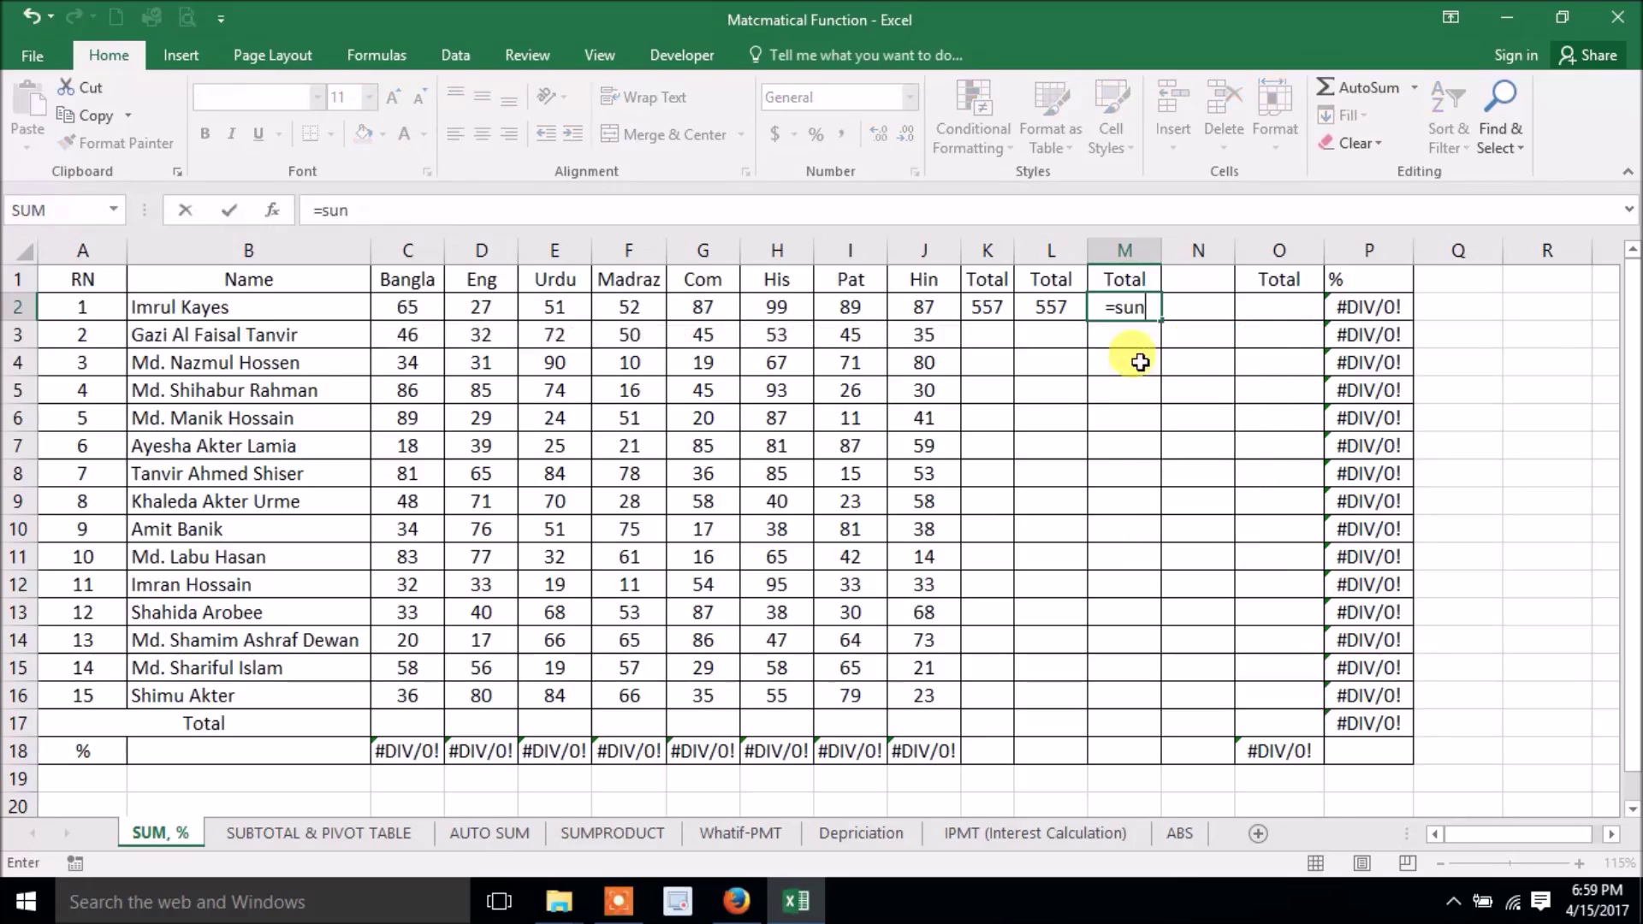
pyautogui.press('BackSpace')
pyautogui.write('m')
pyautogui.press('Tab')
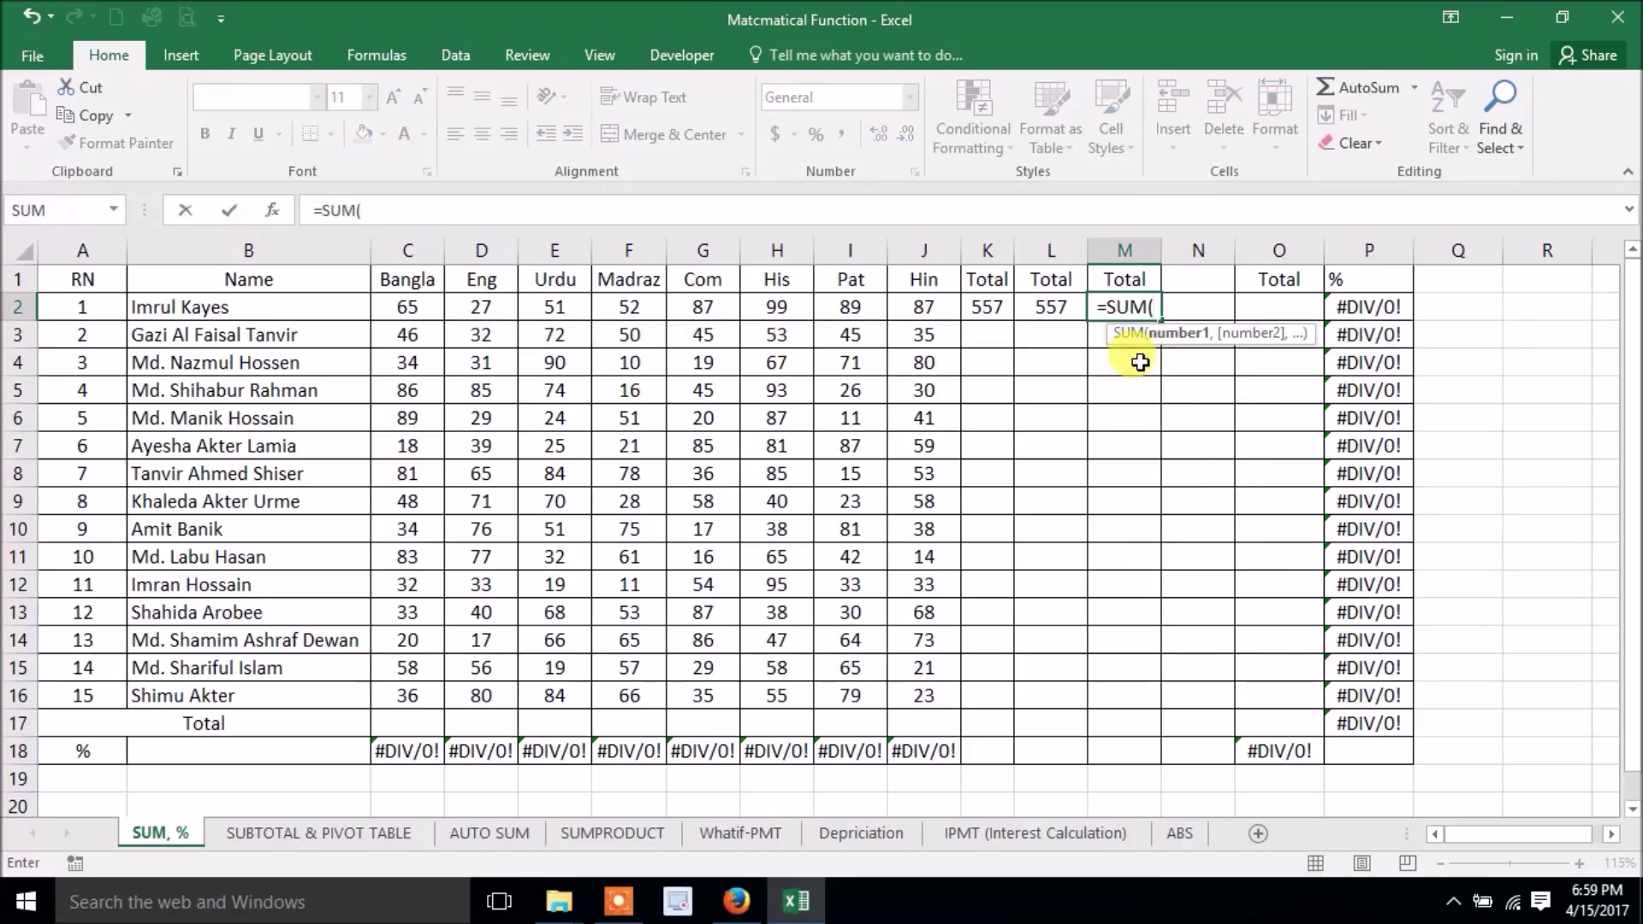
pyautogui.click(427, 307)
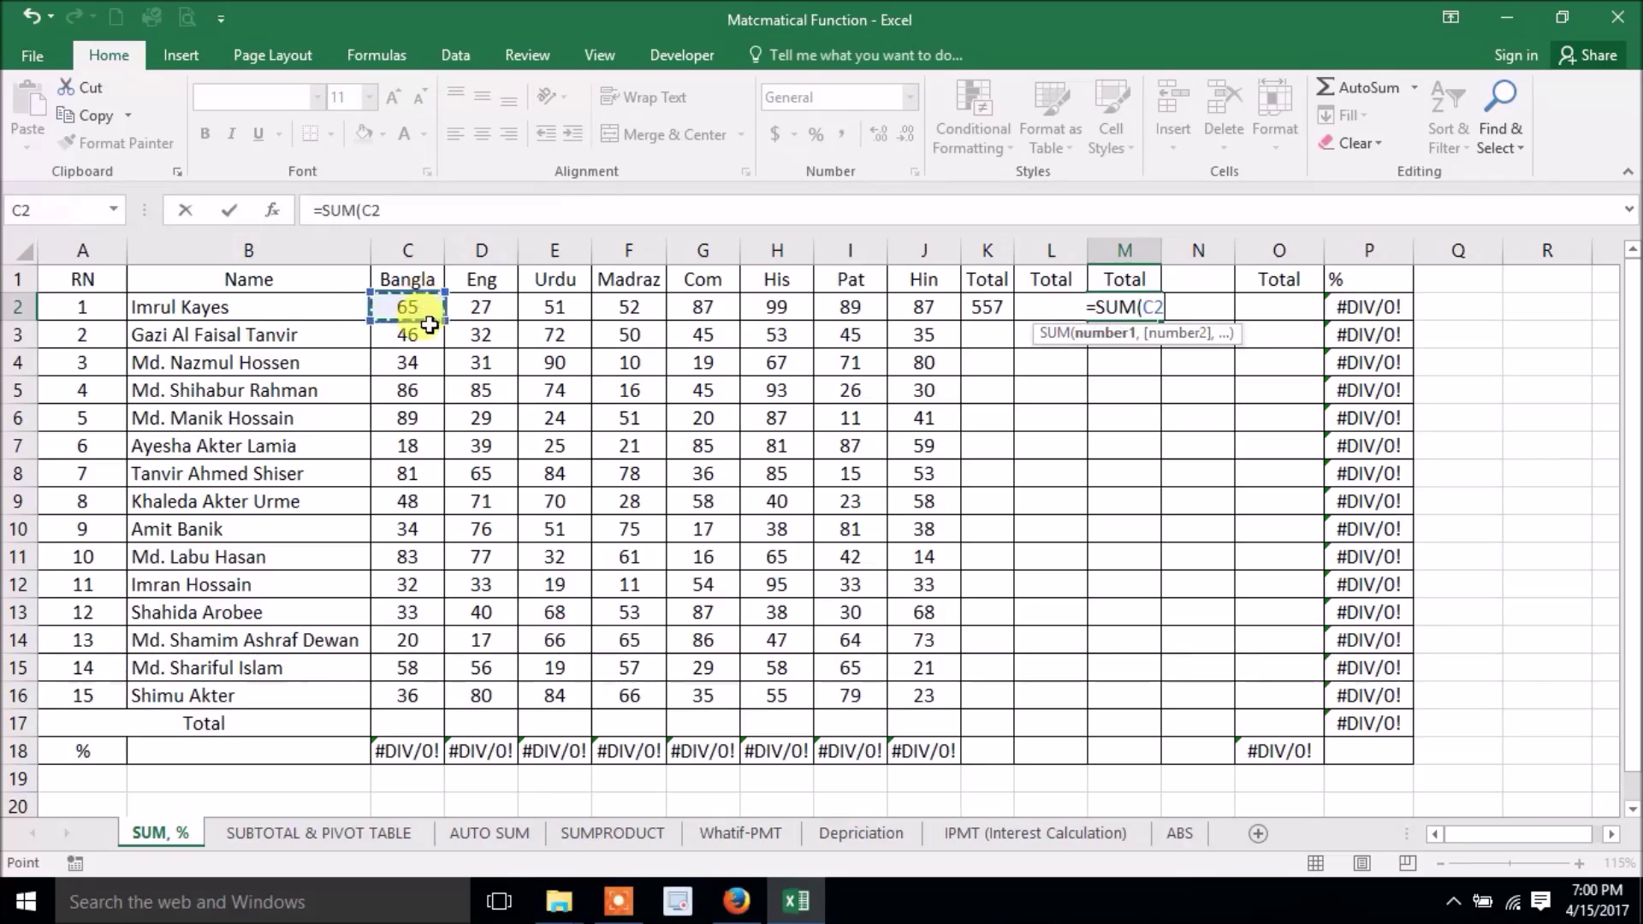
pyautogui.write(',')
pyautogui.click(480, 307)
pyautogui.write(',')
pyautogui.click(561, 308)
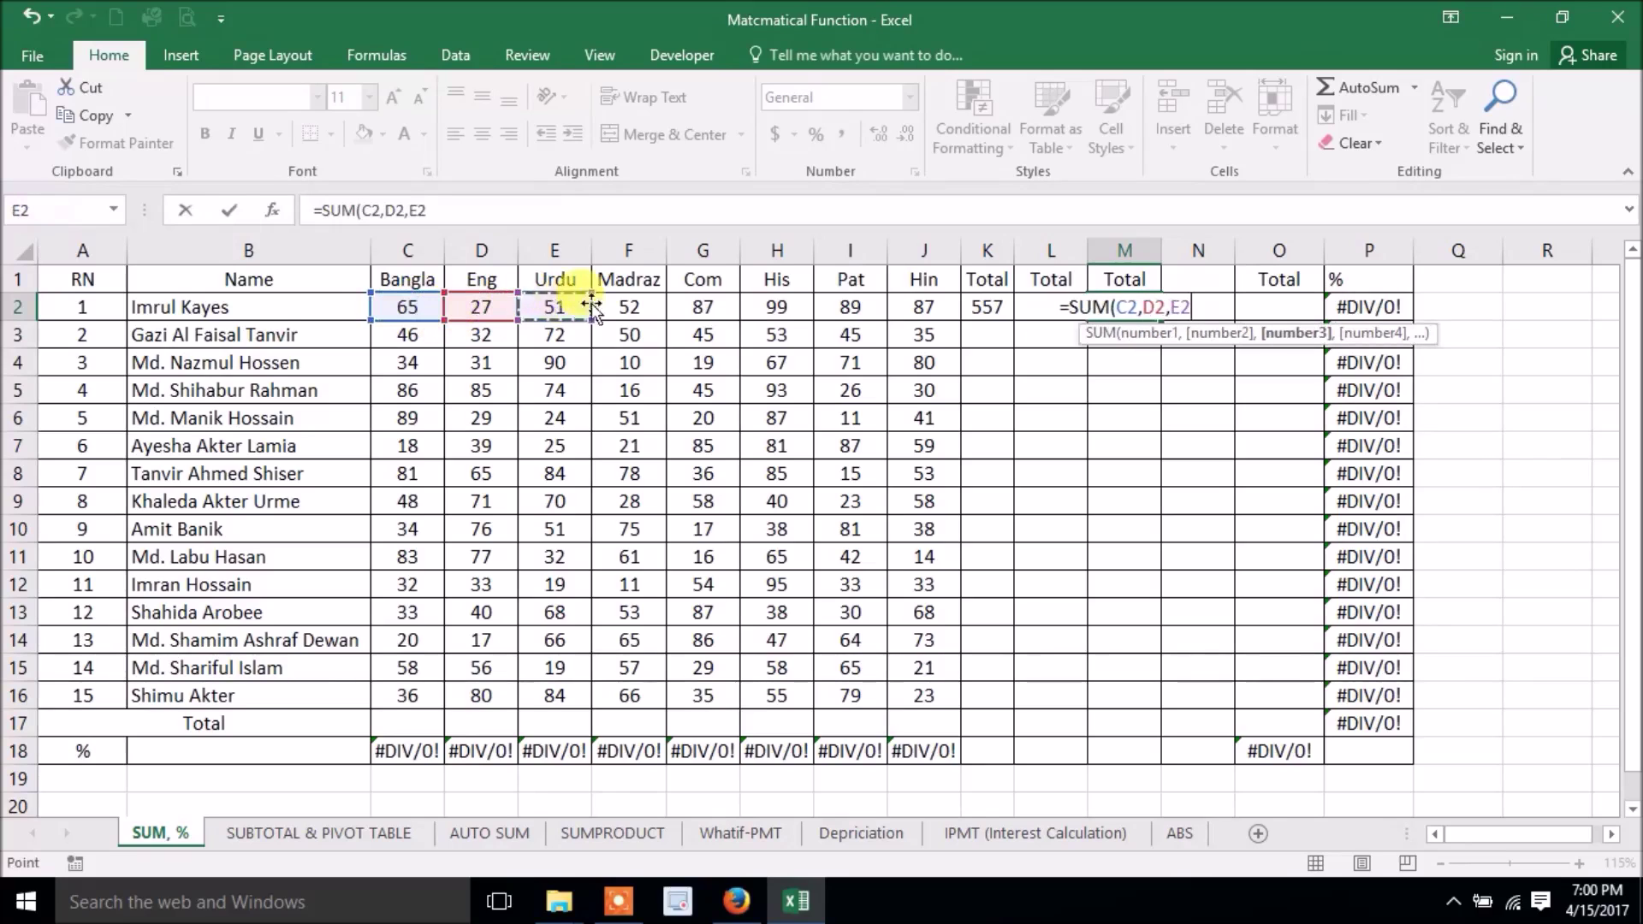
pyautogui.write(',')
pyautogui.click(638, 308)
pyautogui.write(',')
pyautogui.click(689, 308)
pyautogui.write(',')
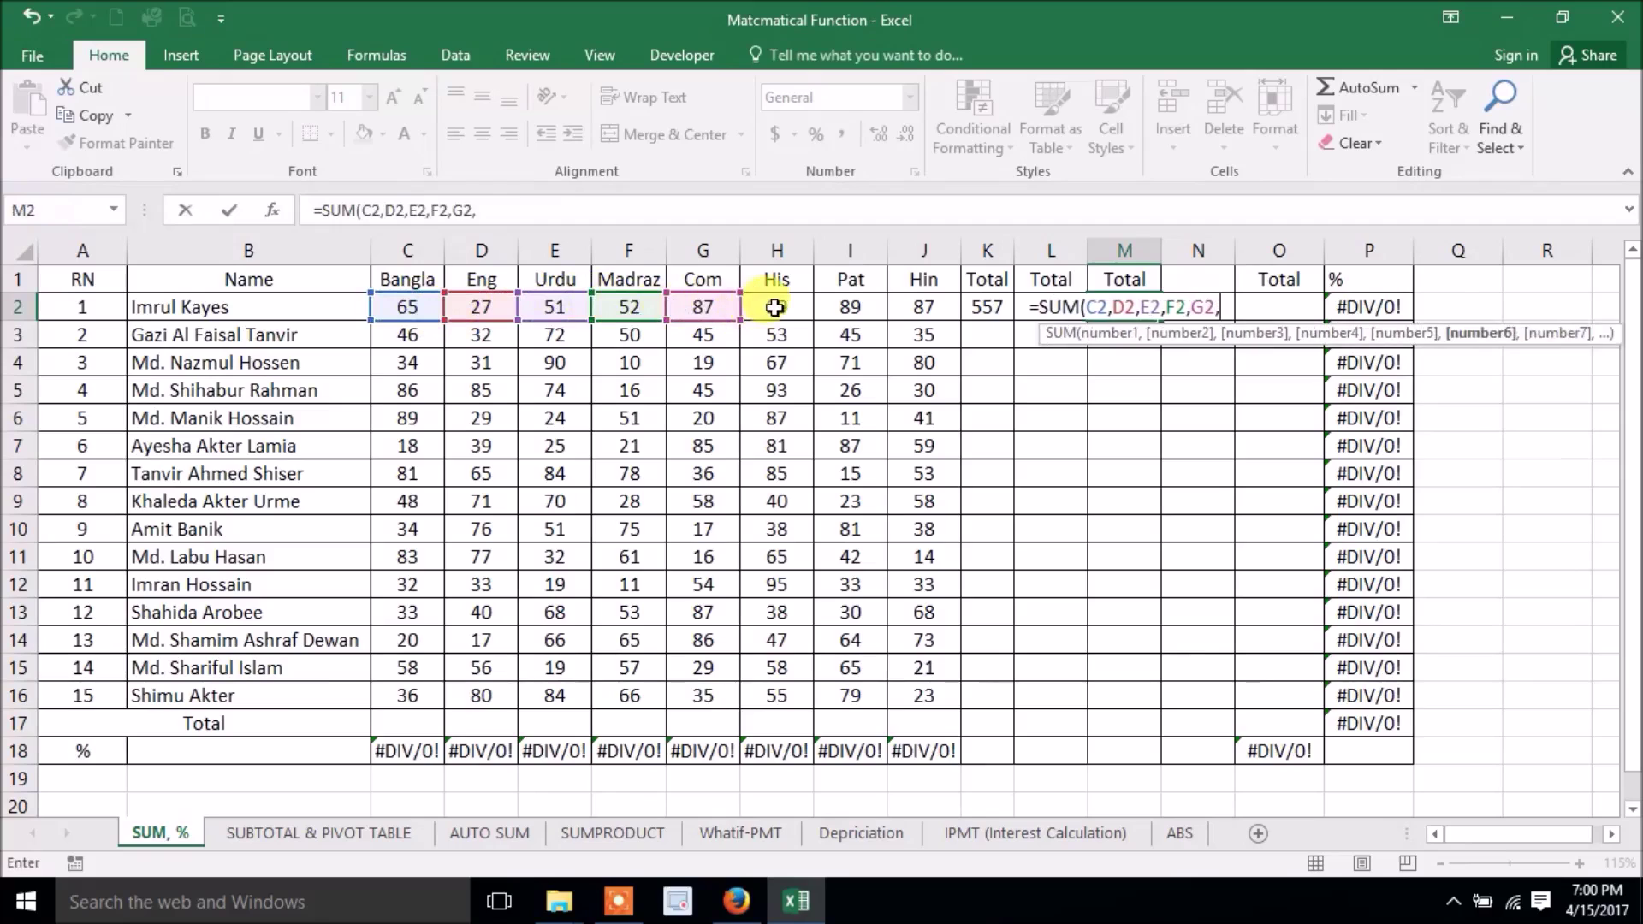
# Add H2, I2, J2 and K2 as further arguments of the SUM formula in M2 and enter it
pyautogui.click(774, 308)
pyautogui.write(',')
pyautogui.click(852, 310)
pyautogui.write(',')
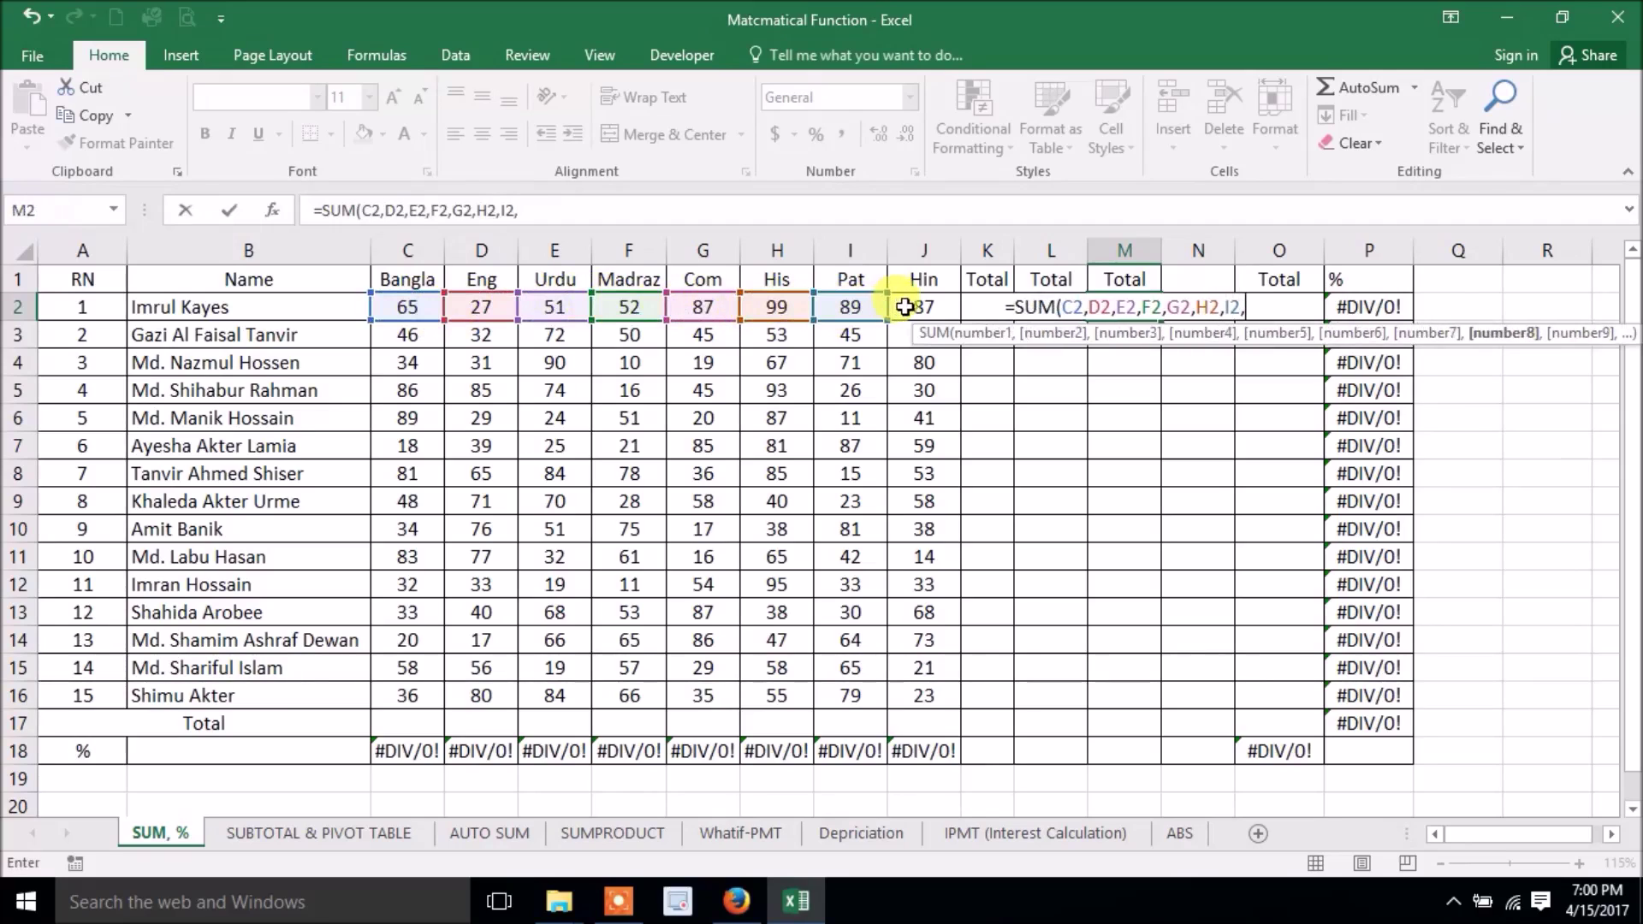
pyautogui.click(907, 308)
pyautogui.write(',')
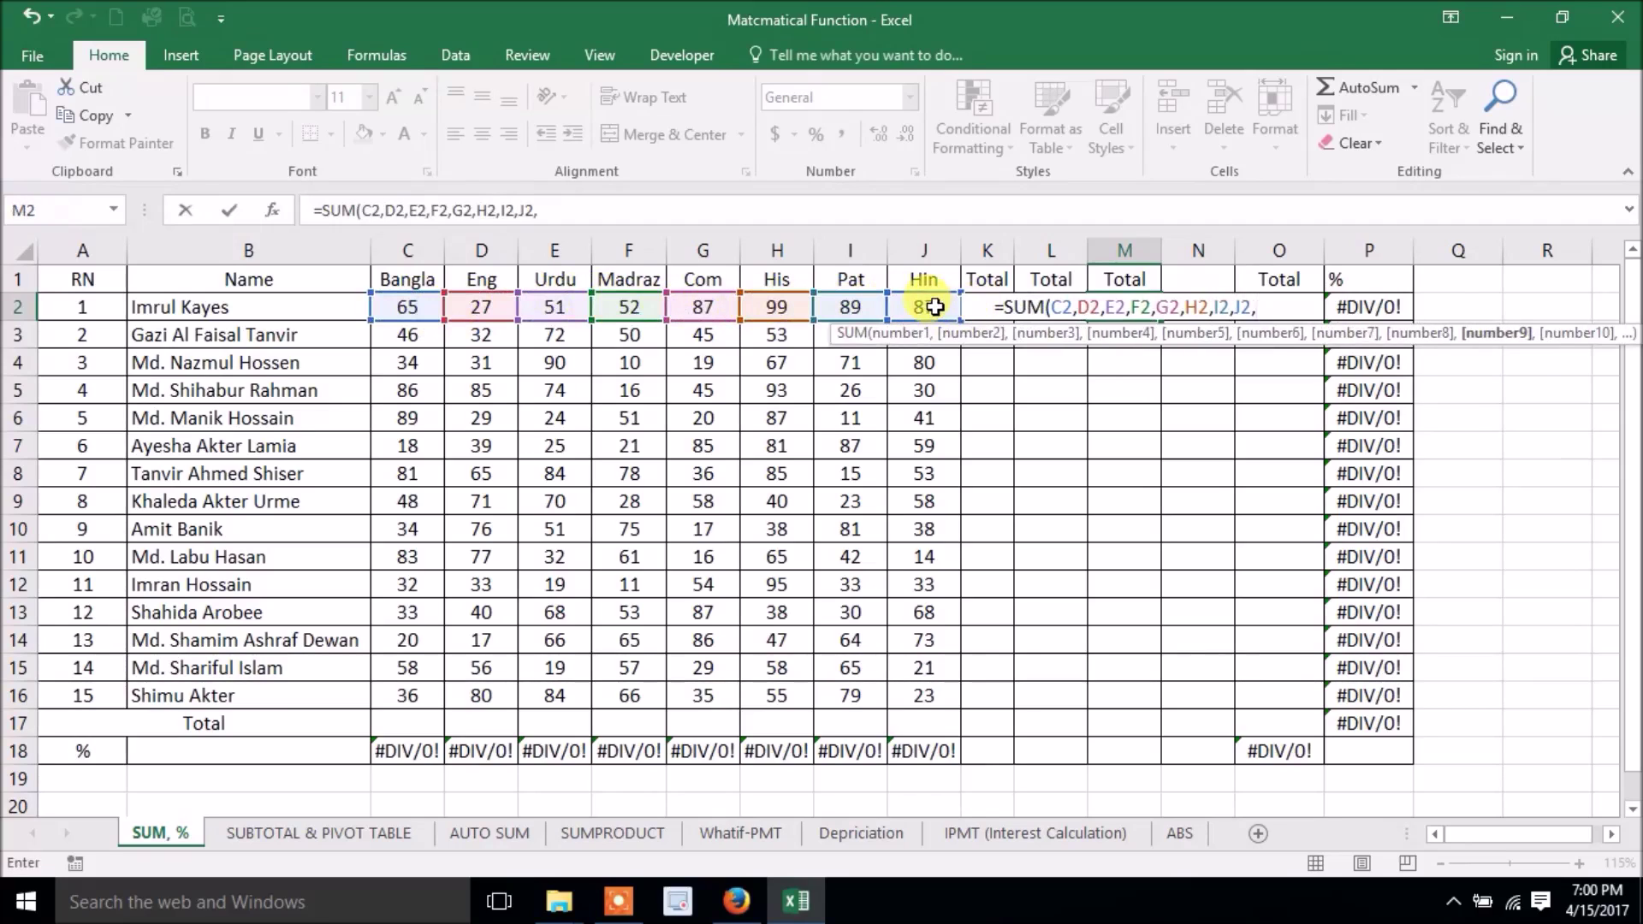
pyautogui.click(933, 307)
pyautogui.press('Right')
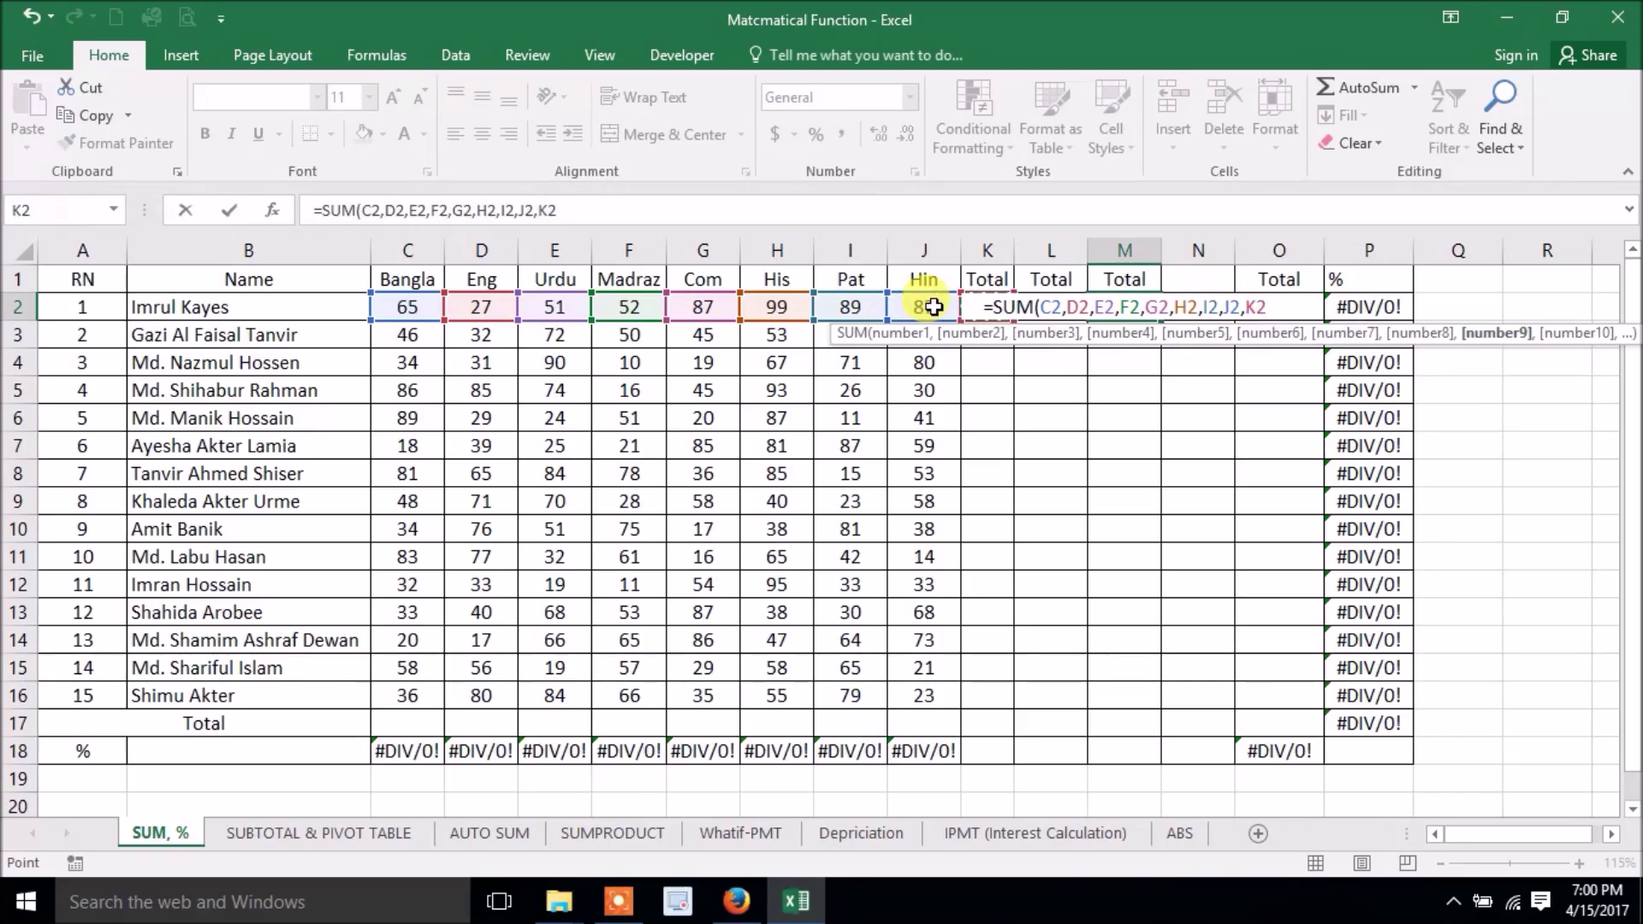
pyautogui.write(')')
pyautogui.press('Return')
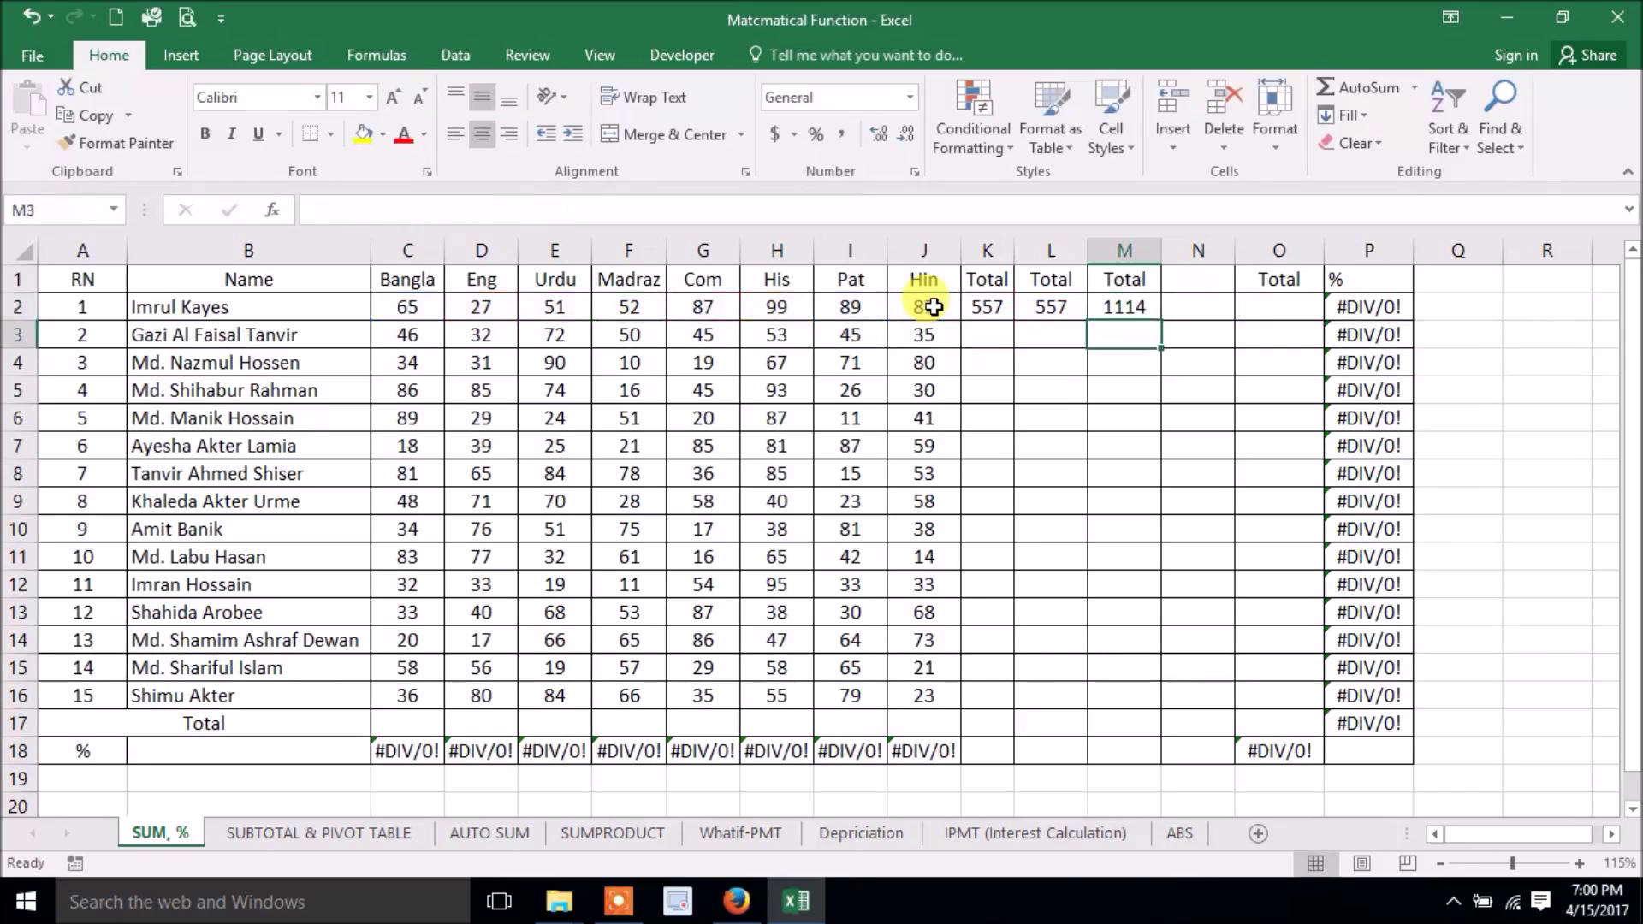
# Remove the K2 reference from the SUM formula in M2 so that it adds only C2 to J2
pyautogui.click(1108, 310)
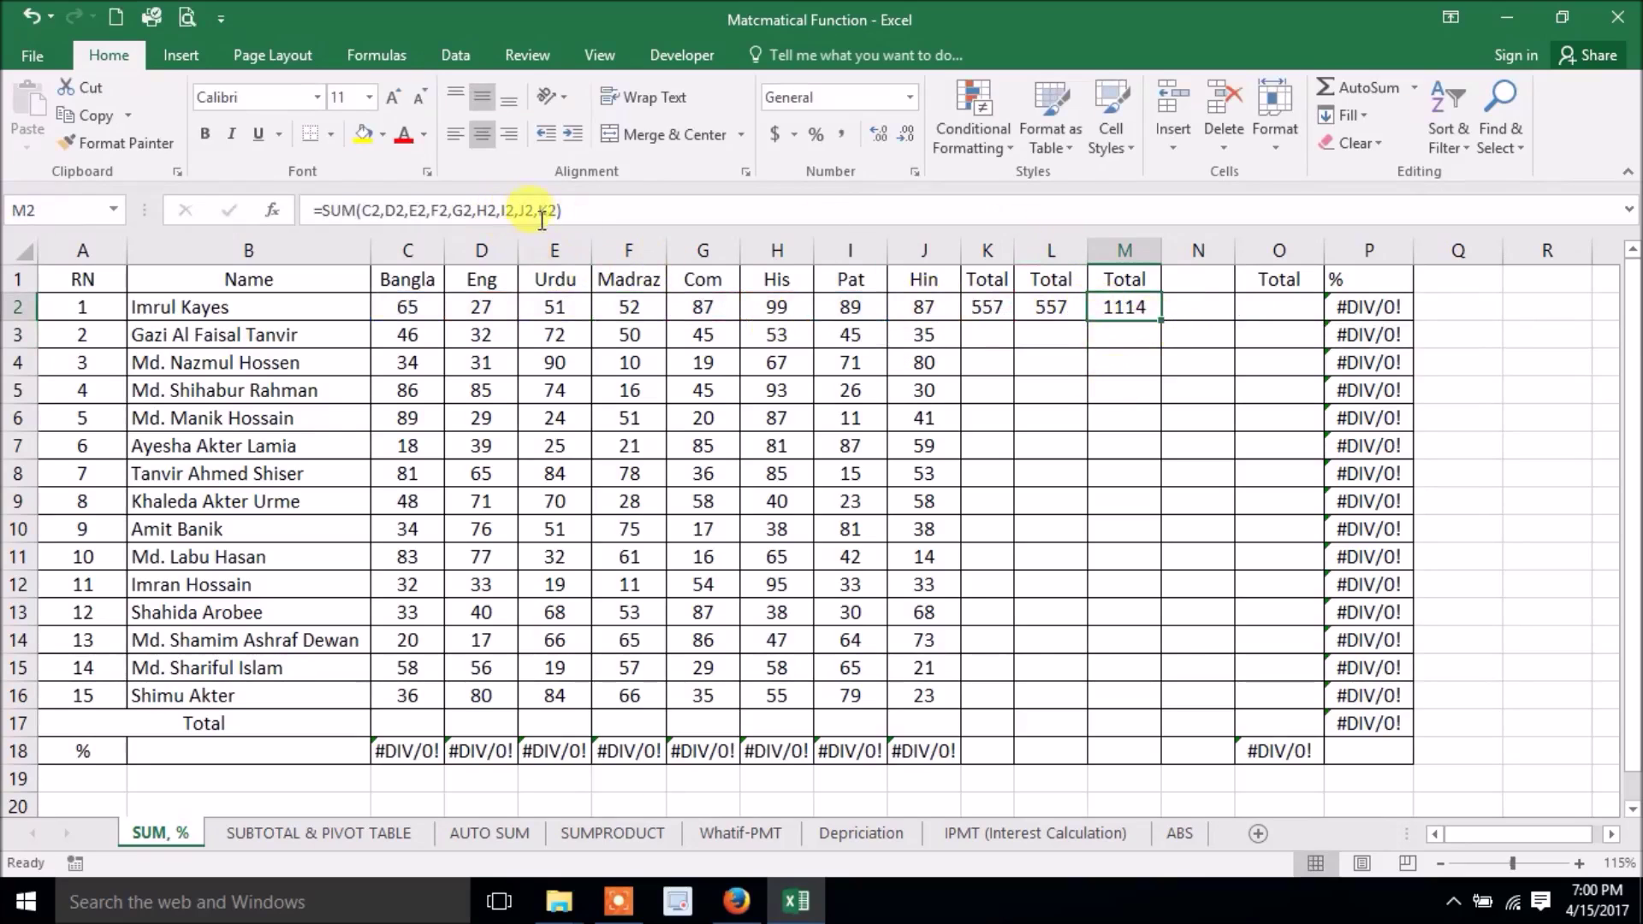
pyautogui.moveTo(533, 210); pyautogui.dragTo(656, 210)
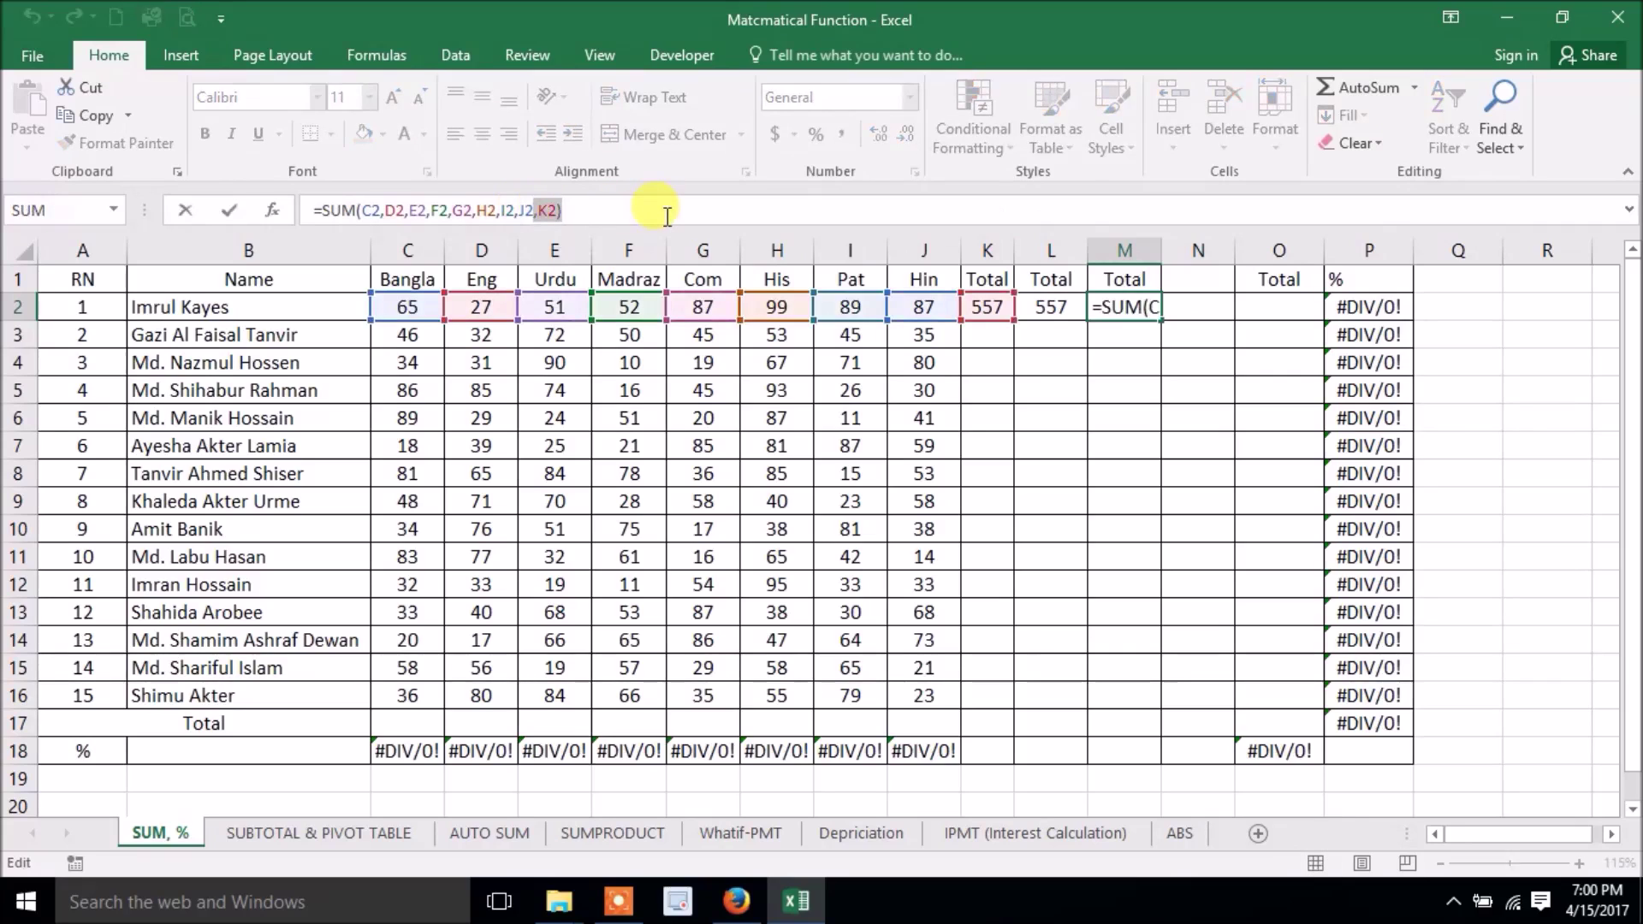
pyautogui.press('BackSpace')
pyautogui.press('Return')
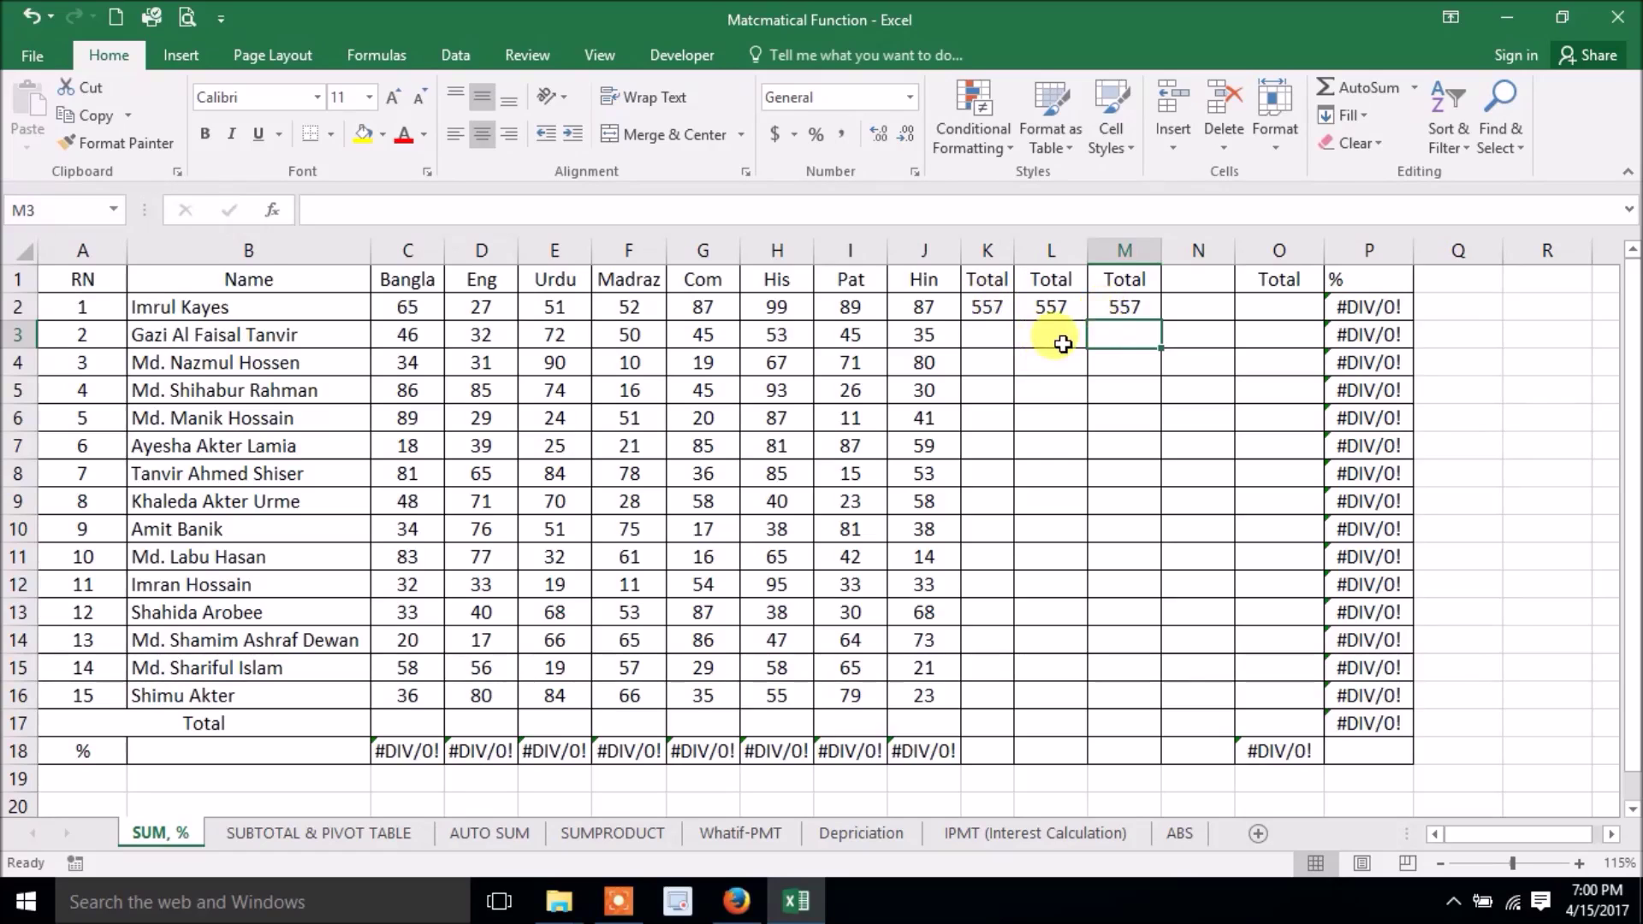
# Insert a new column before column K and enter the heading Total in its first cell, K1
pyautogui.rightClick(1002, 242)
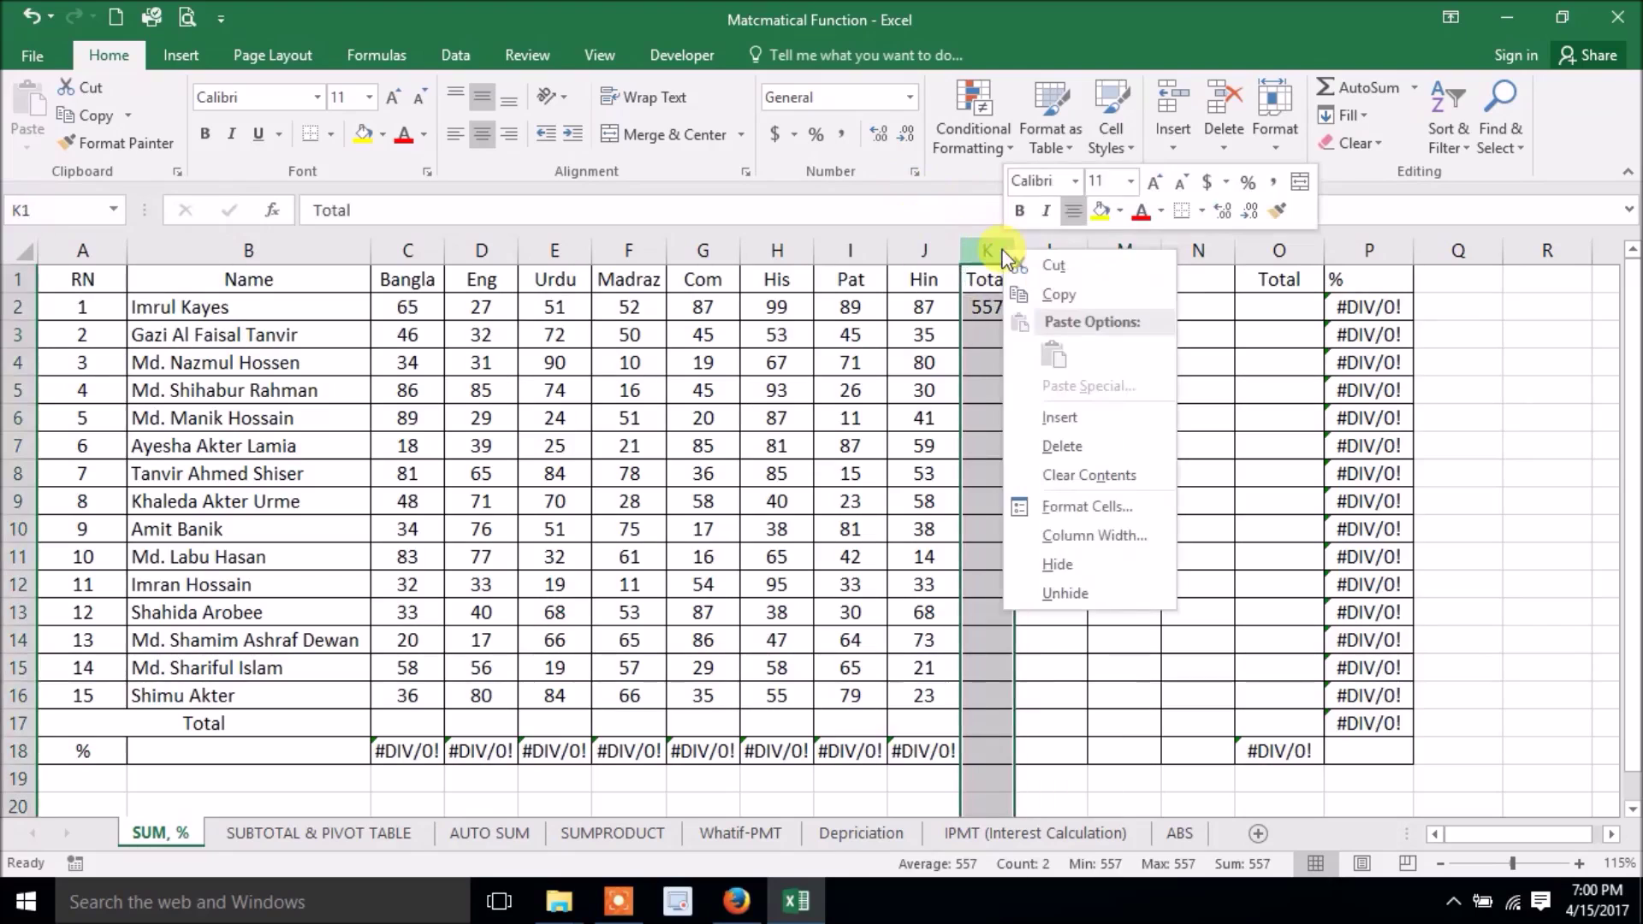
pyautogui.click(1055, 429)
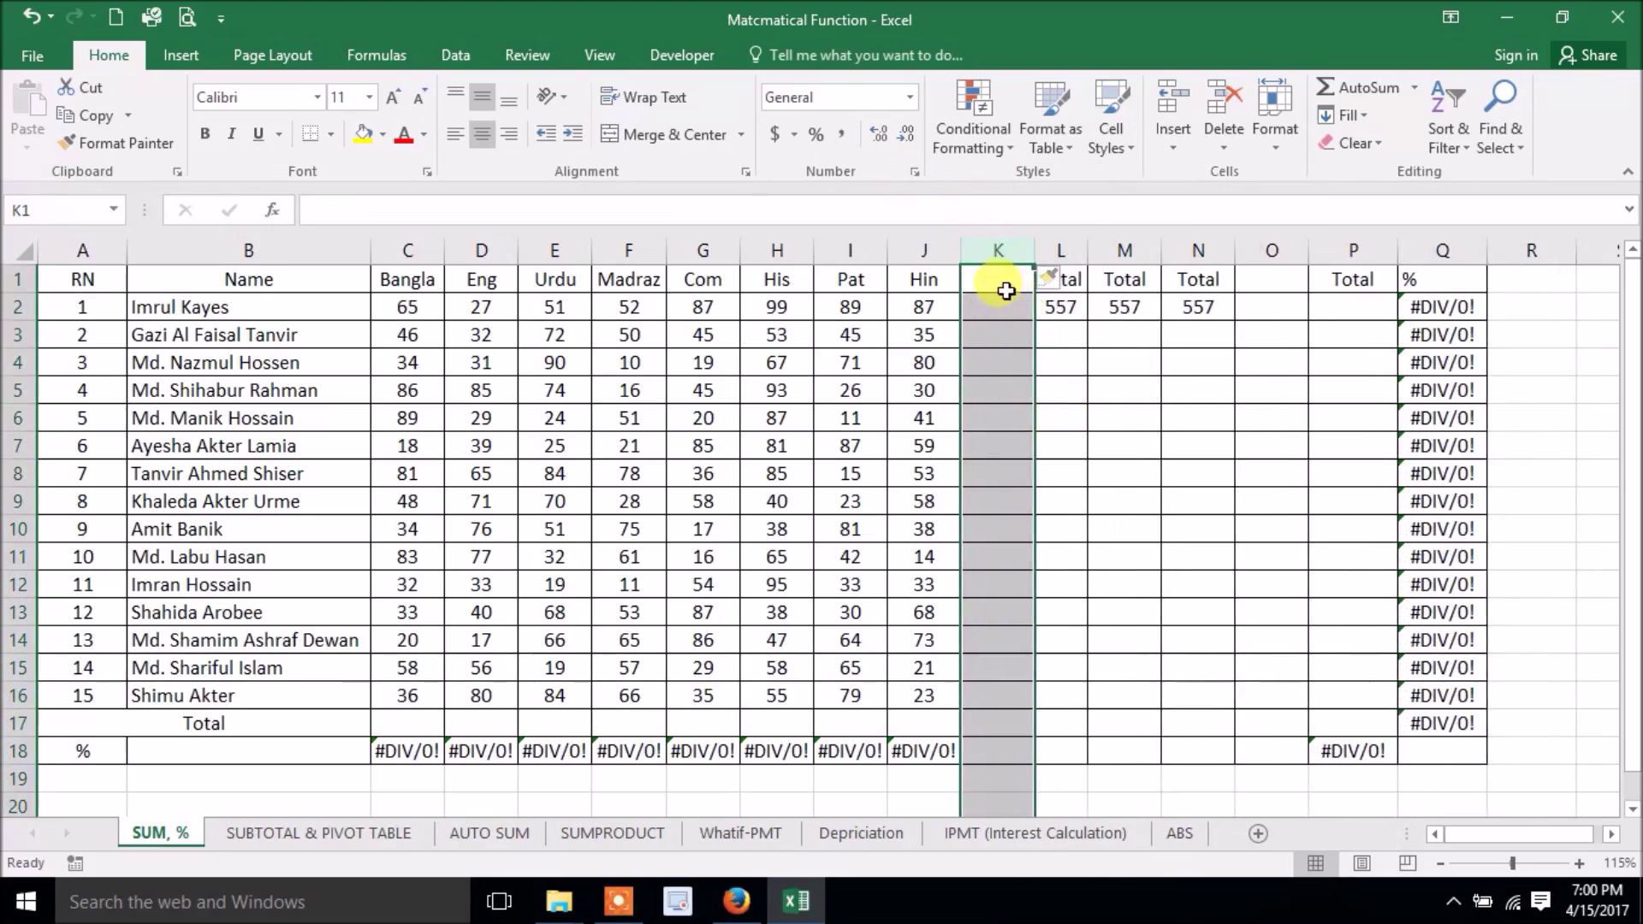
pyautogui.click(1003, 287)
pyautogui.write('Total')
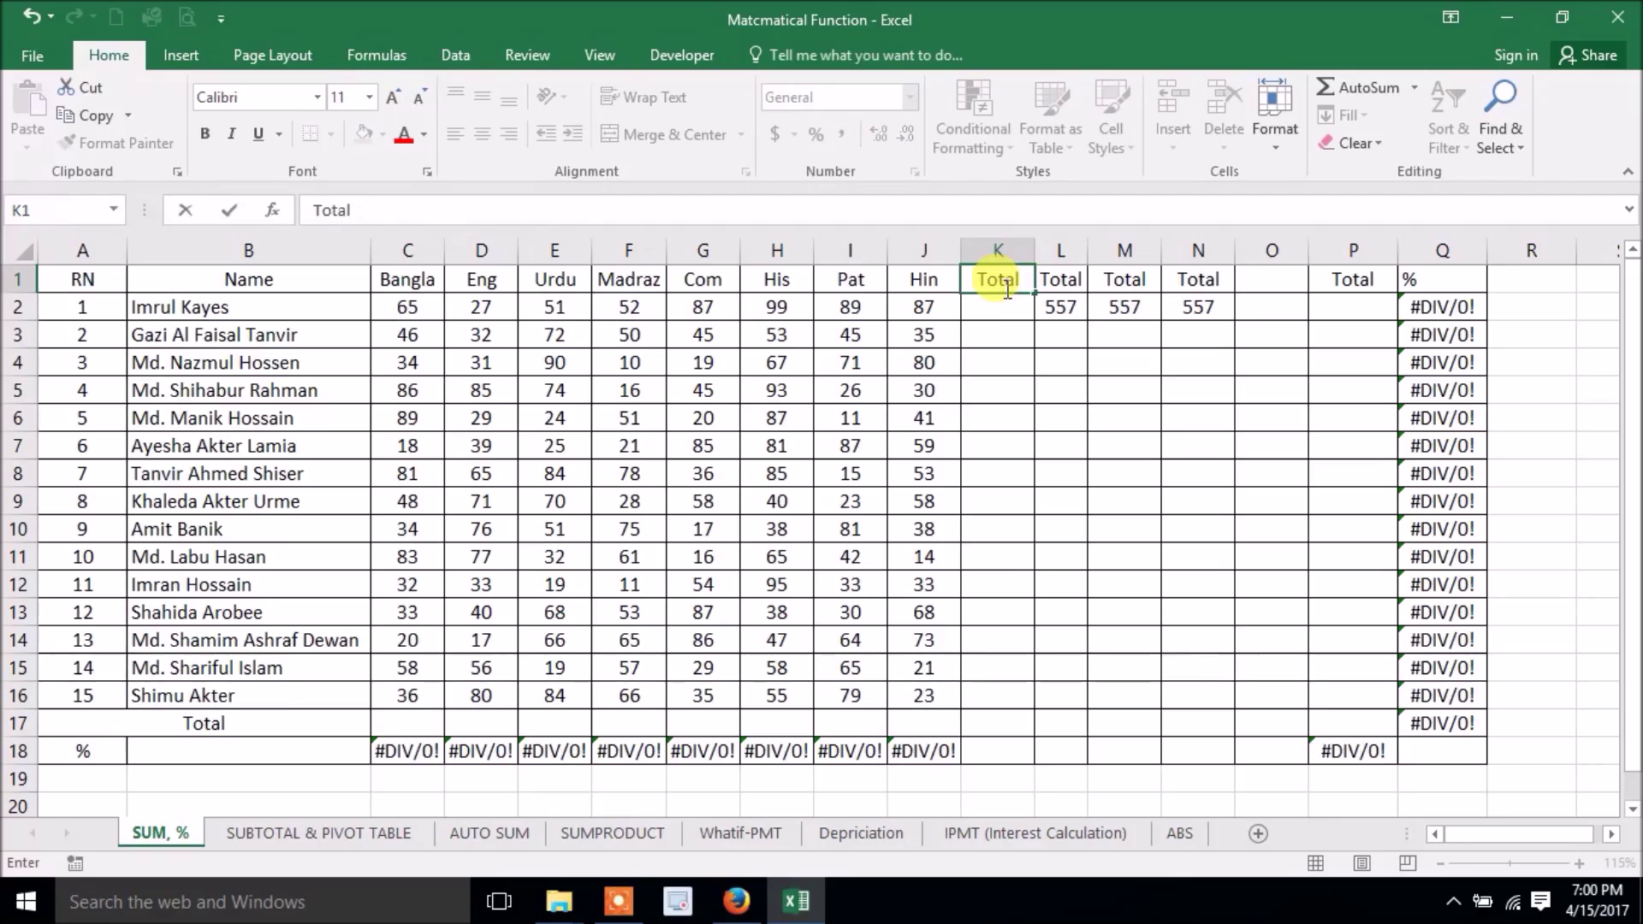
pyautogui.press('Return')
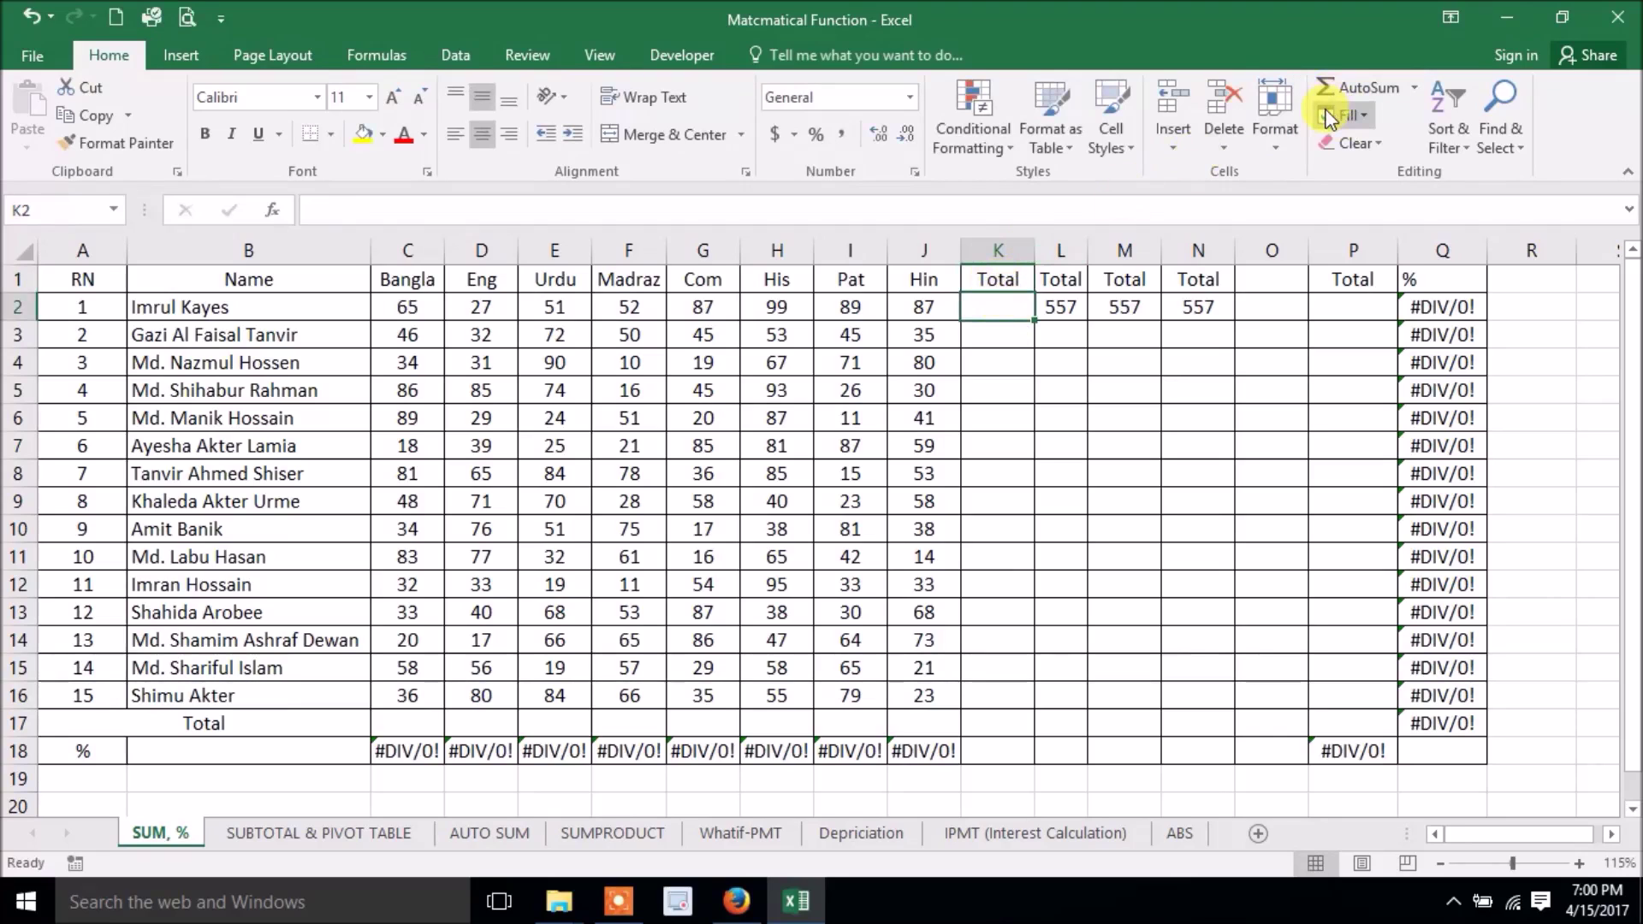
# Total the first student's marks in K2 with a SUM formula over the range C2:J2
pyautogui.write('=sum')
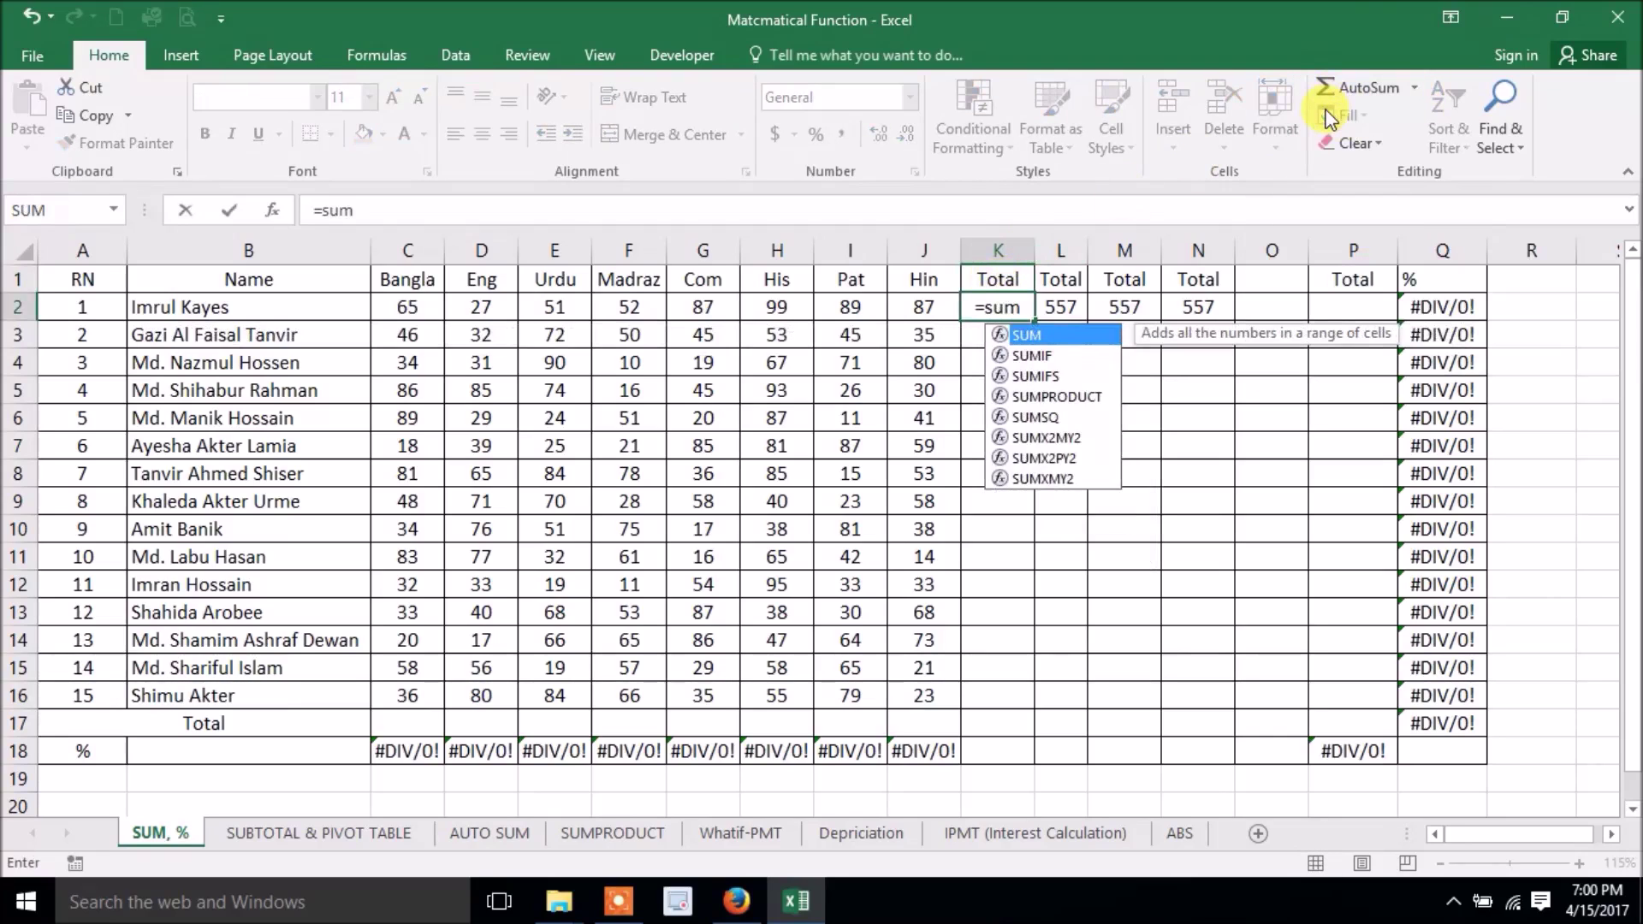
pyautogui.press('Tab')
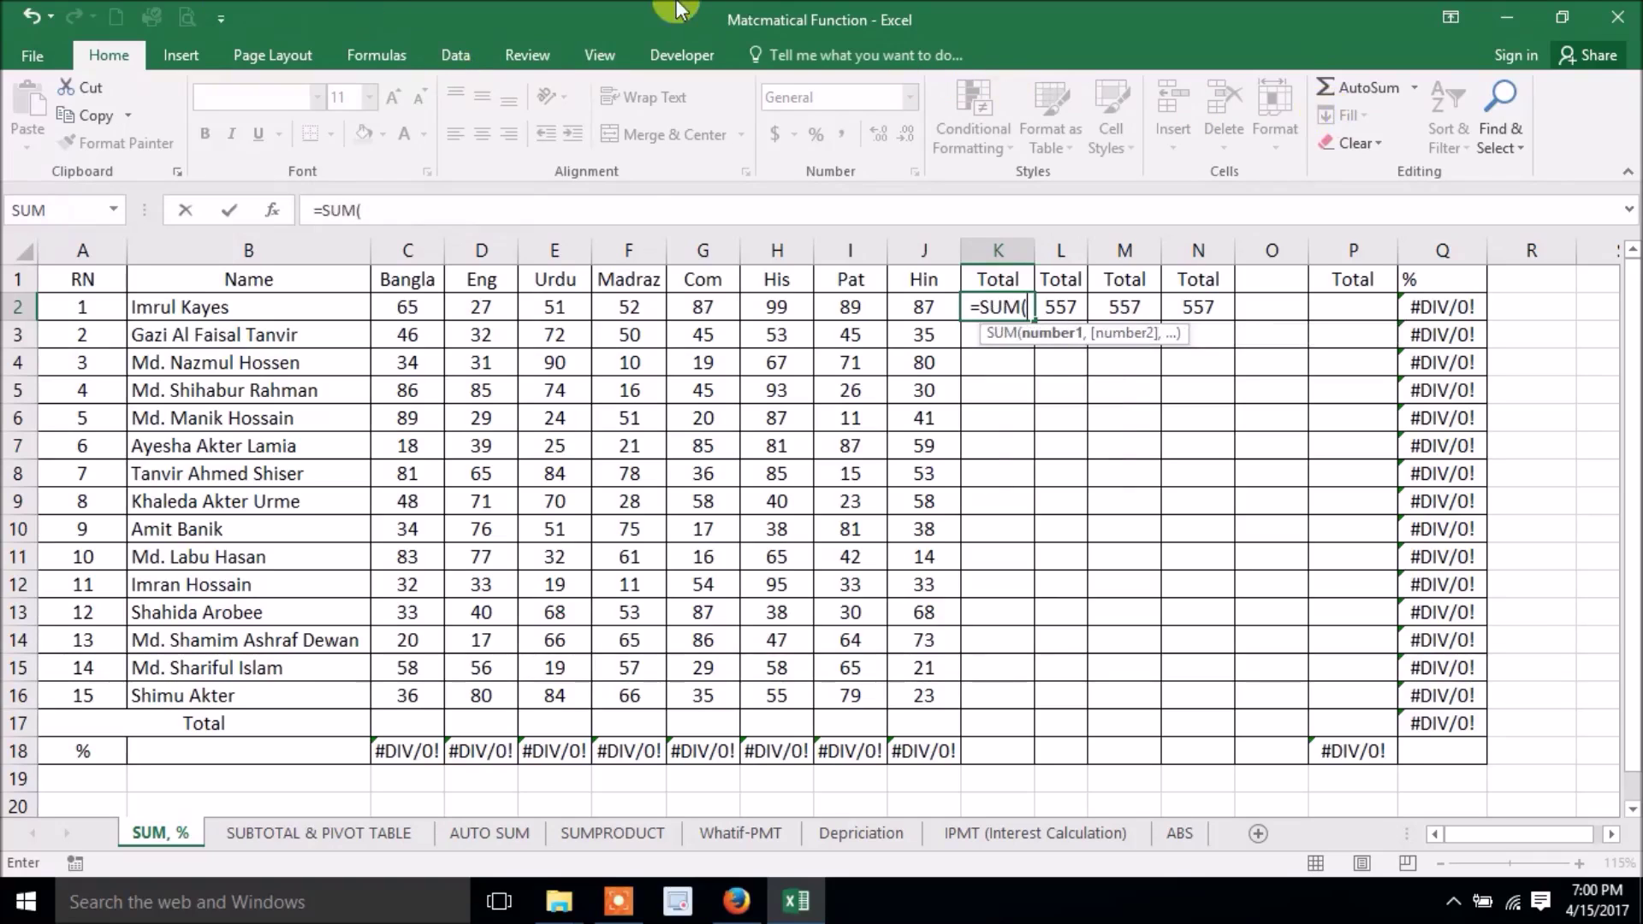
pyautogui.moveTo(407, 306); pyautogui.dragTo(926, 308)
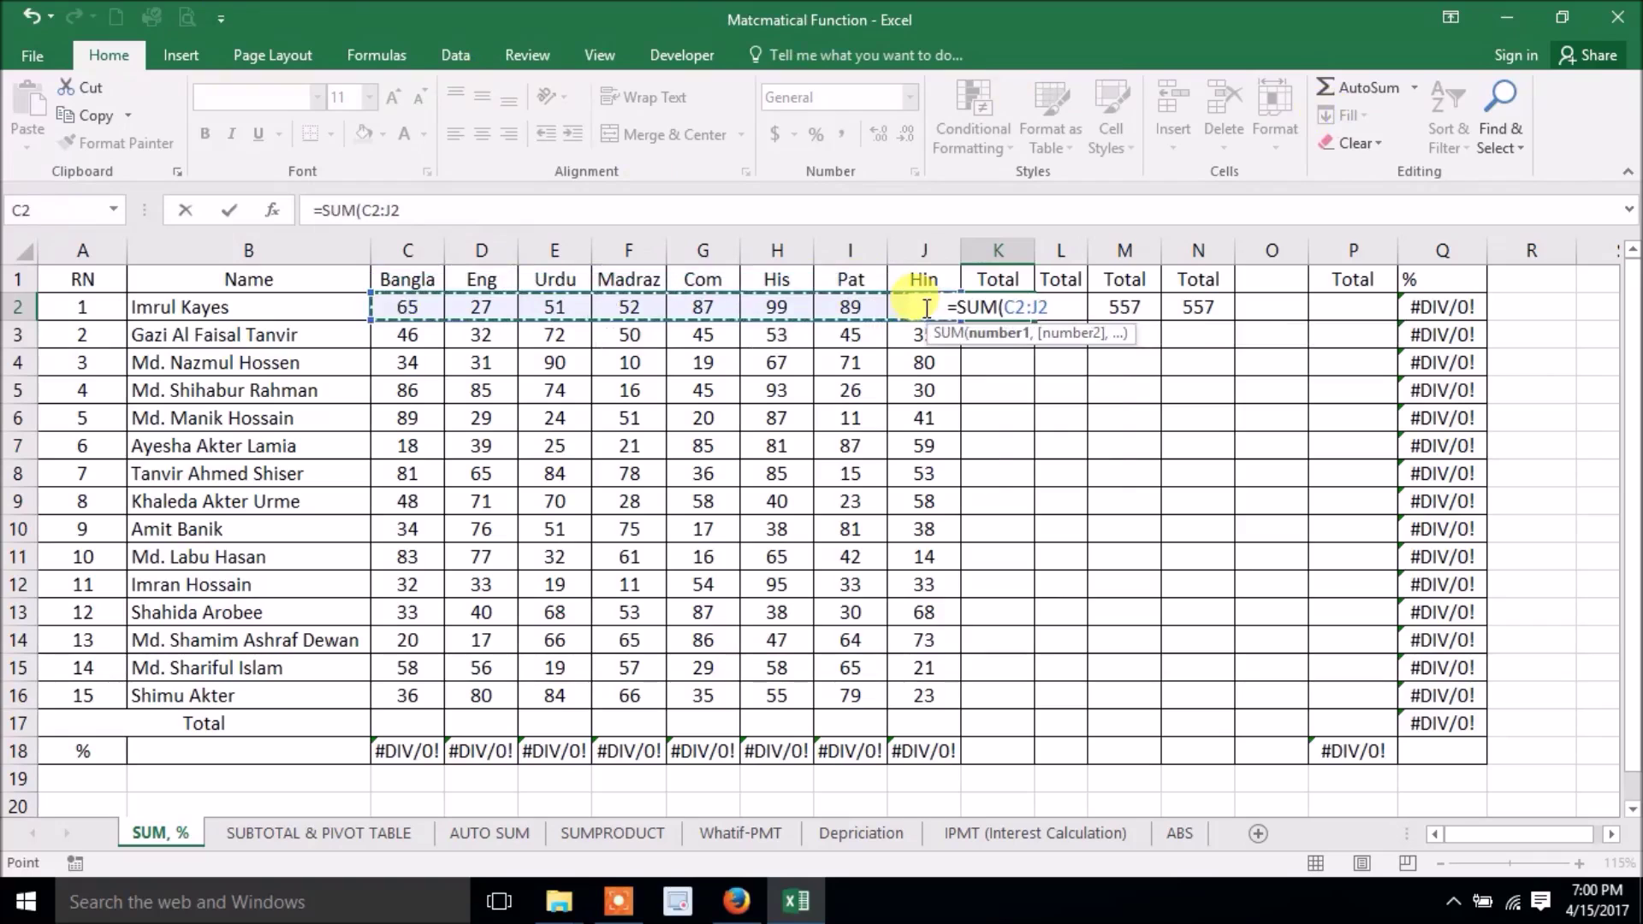
pyautogui.press('Return')
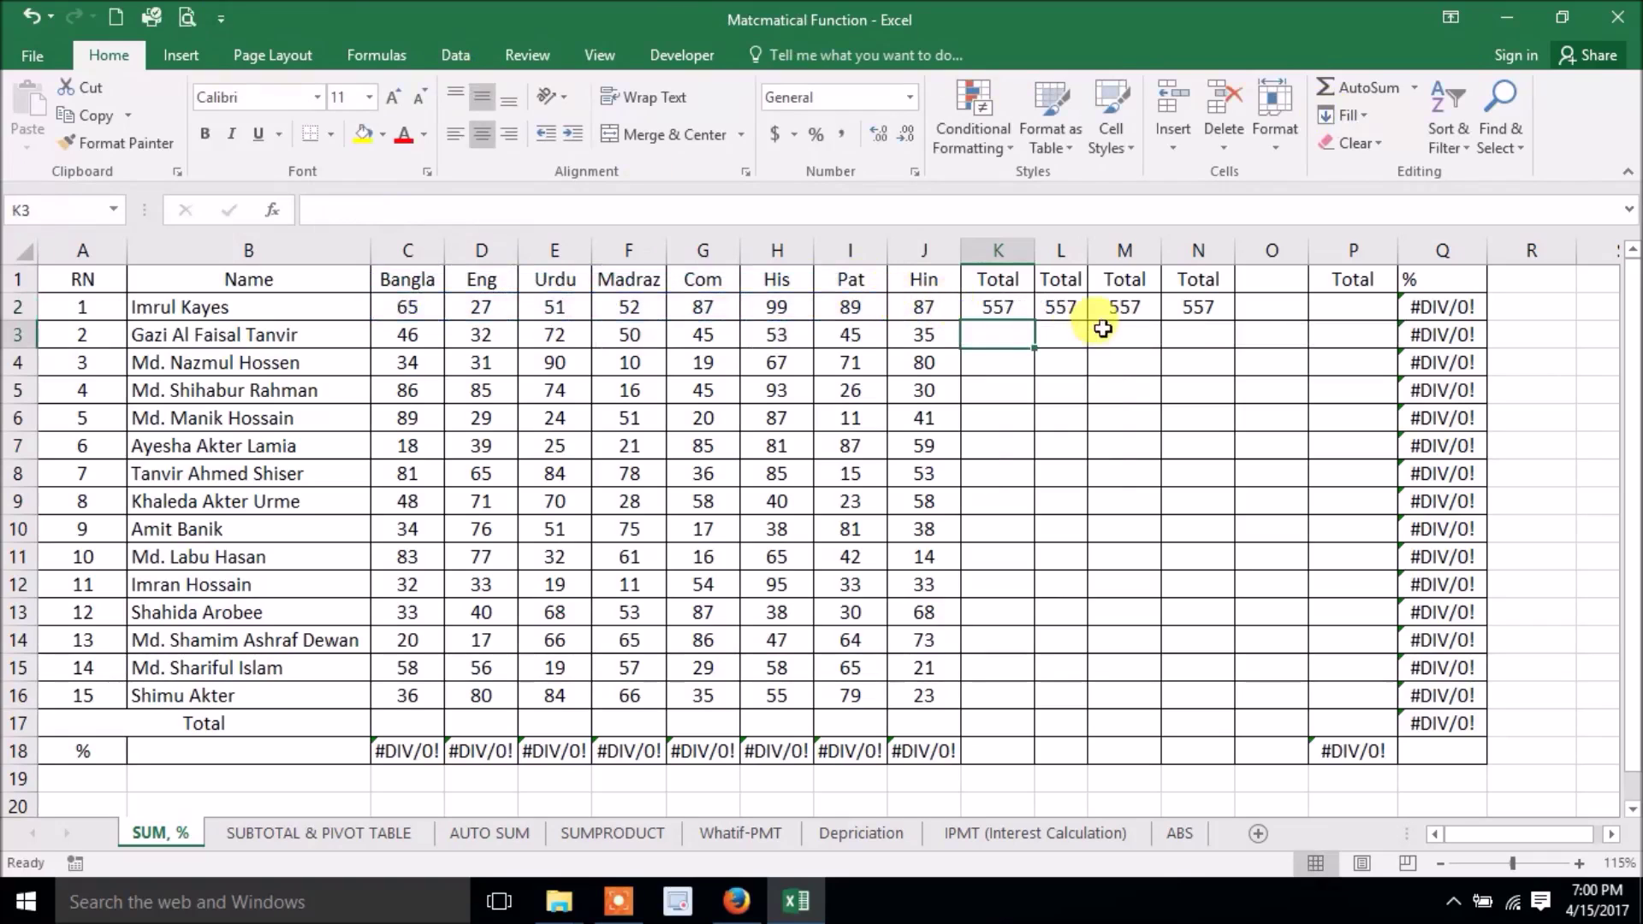
pyautogui.click(1014, 308)
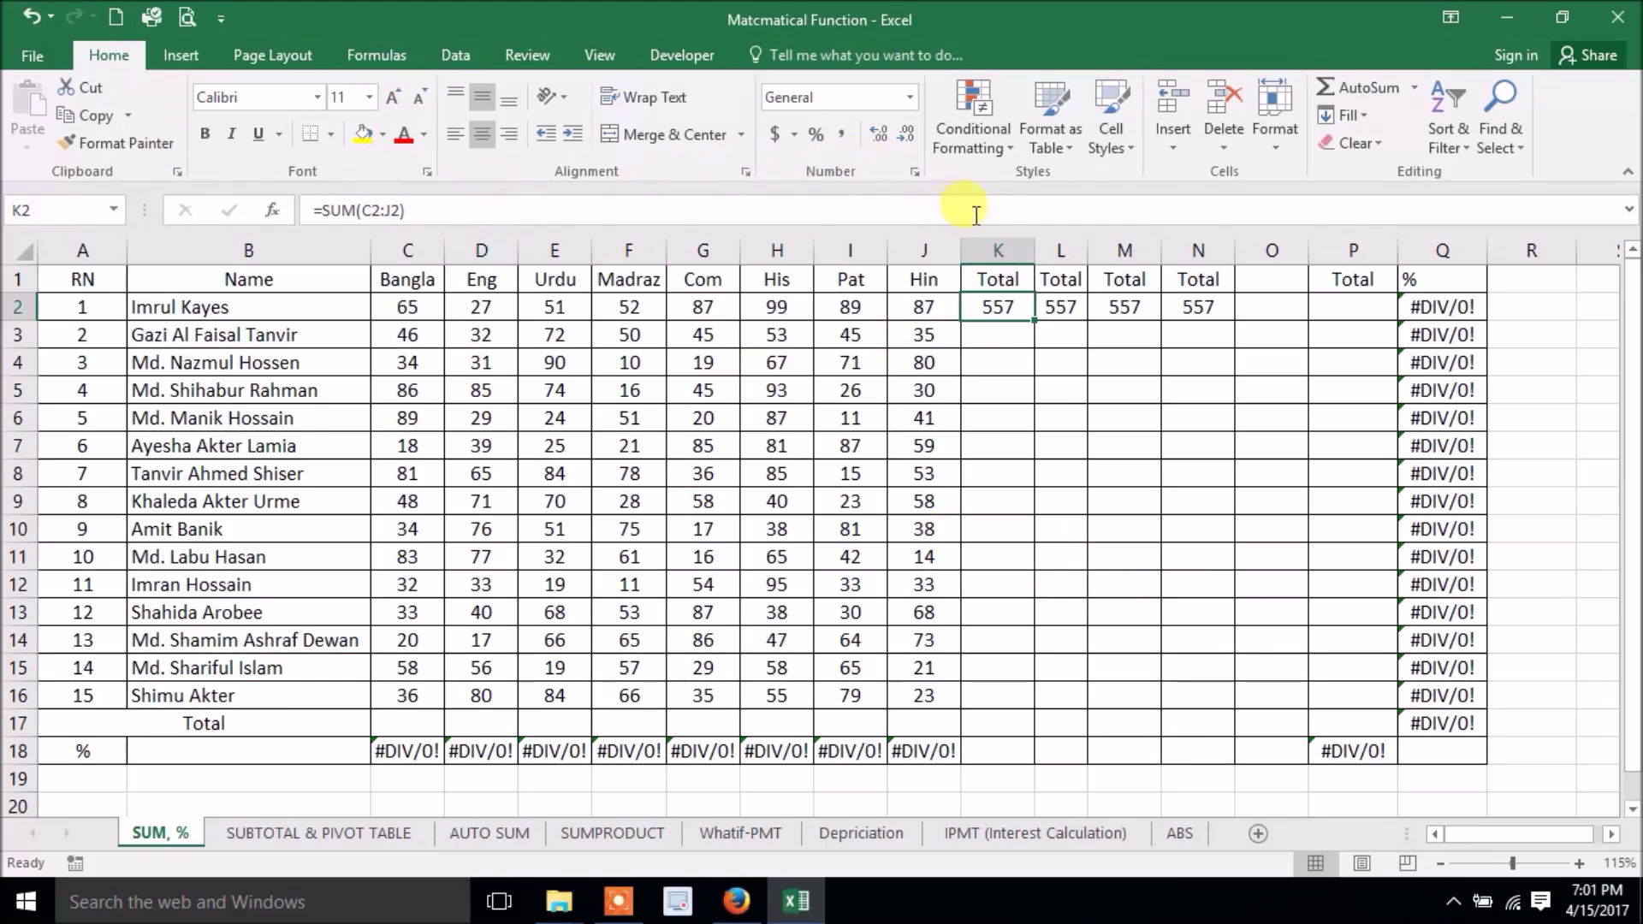
# Insert a new column before column K headed Total, and total C2:J2 in its cell K2 with AutoSum
pyautogui.rightClick(999, 250)
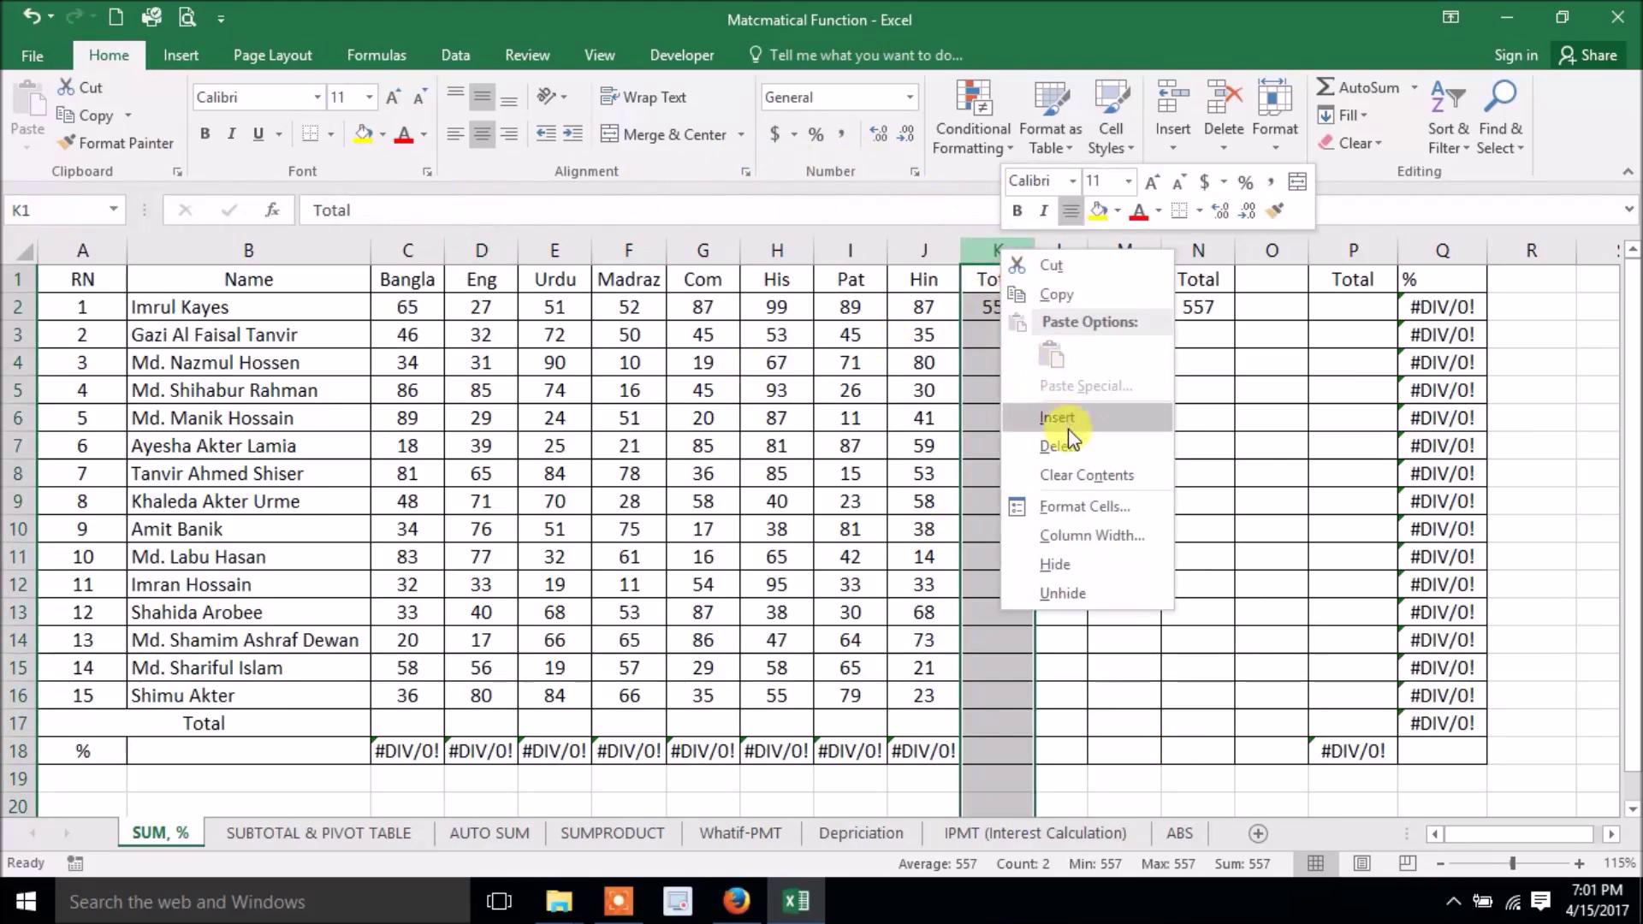
pyautogui.click(1059, 418)
pyautogui.click(1000, 282)
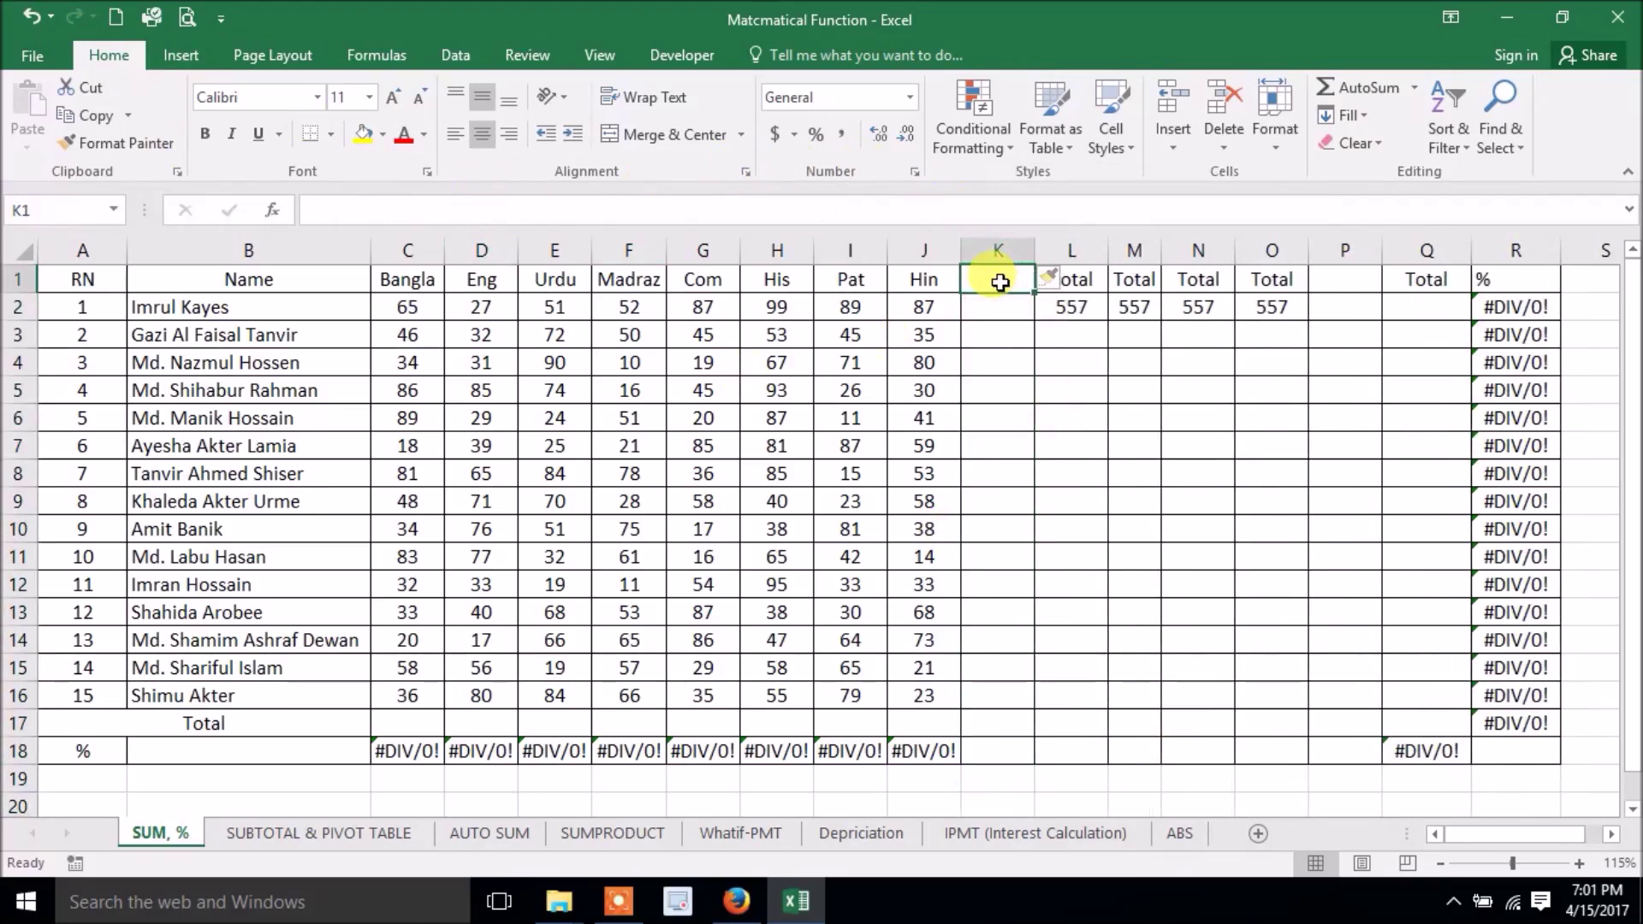
pyautogui.write('Total')
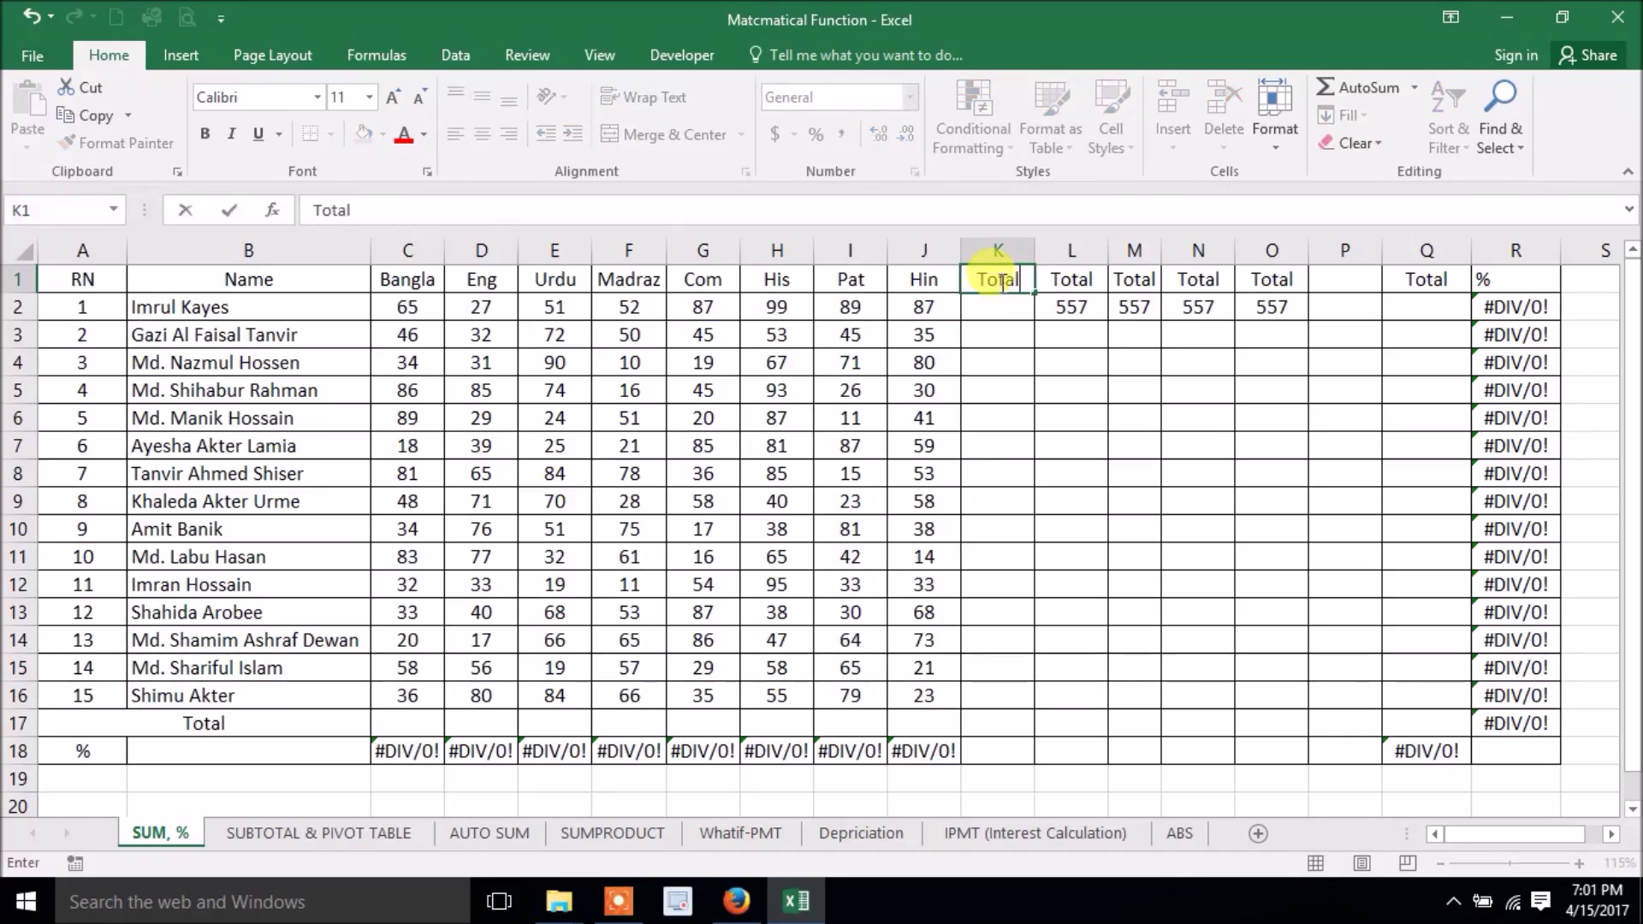
pyautogui.press('Return')
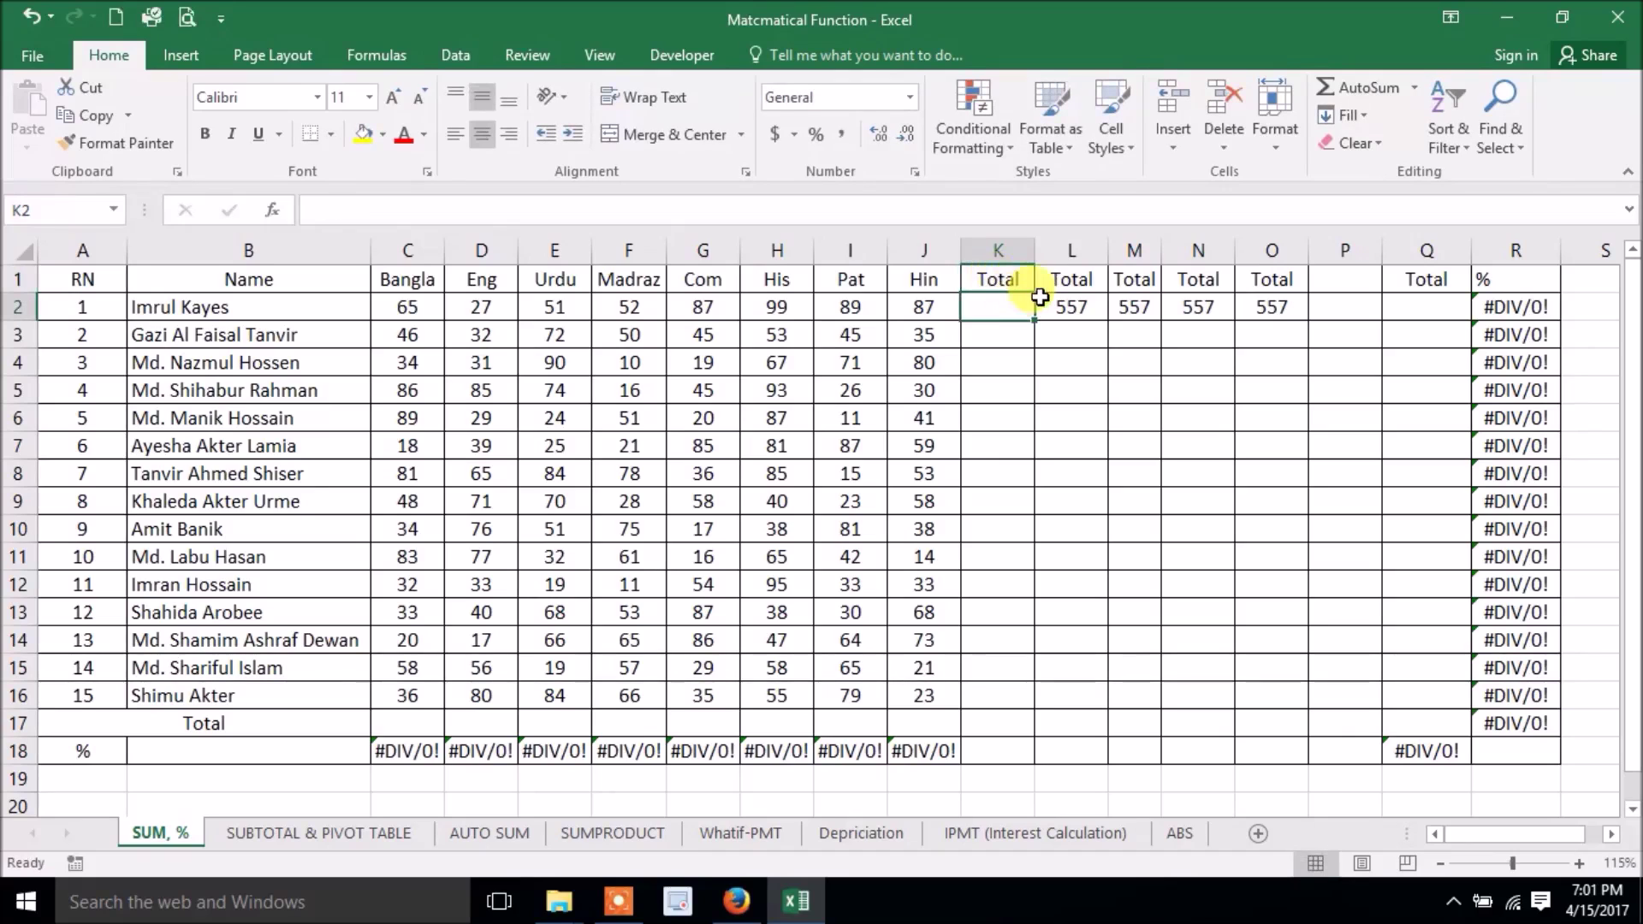
pyautogui.click(1338, 87)
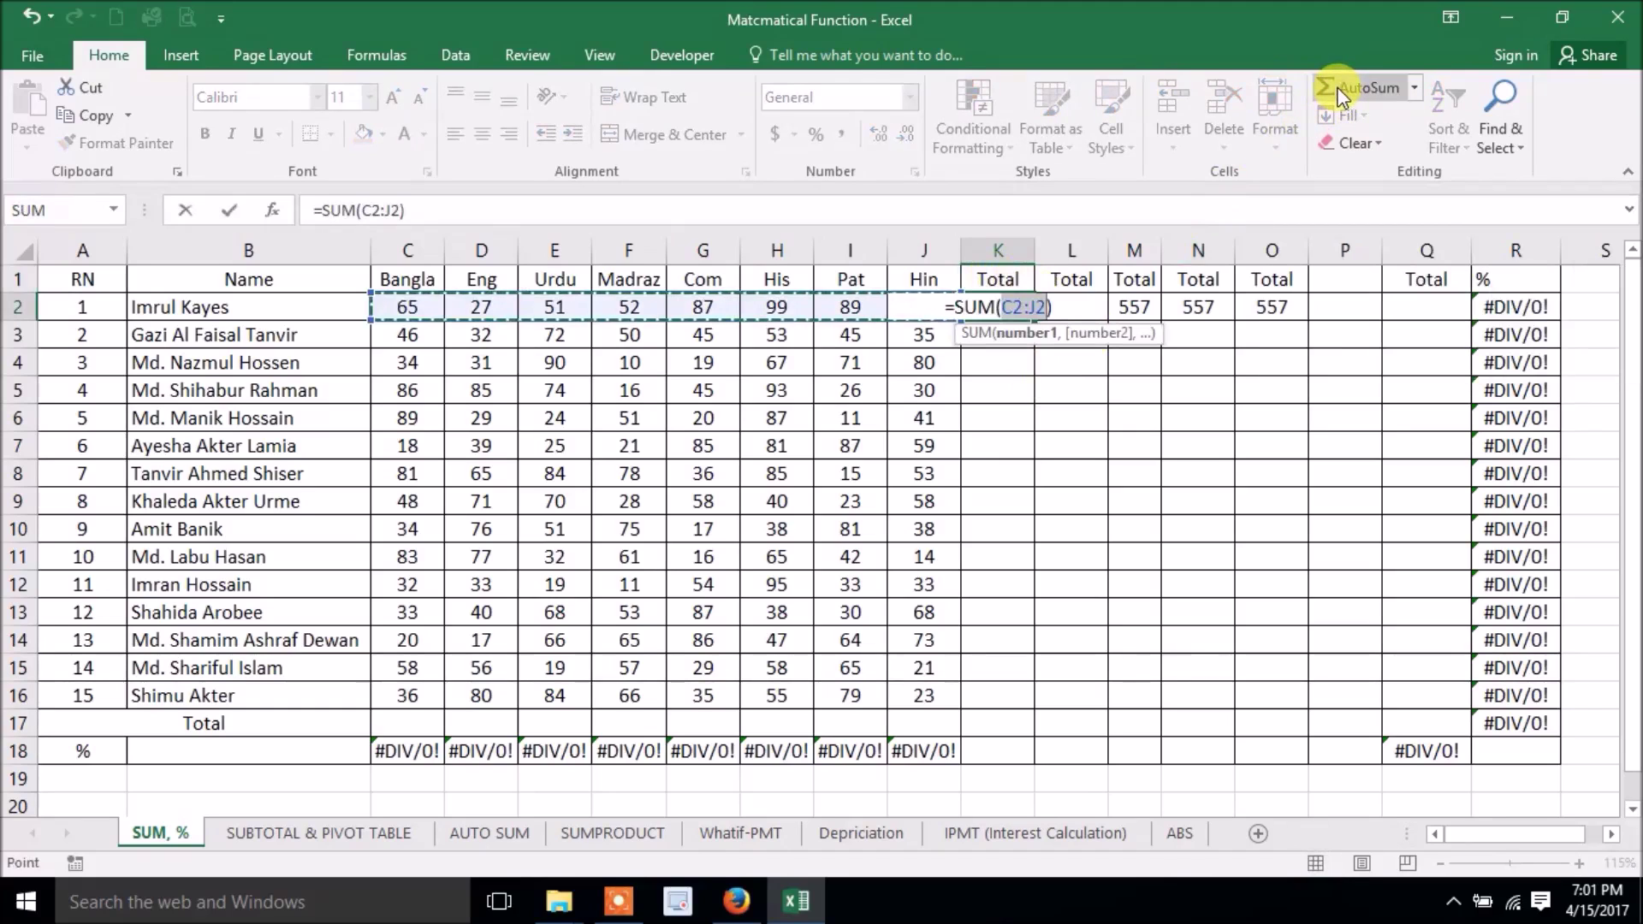
pyautogui.press('Return')
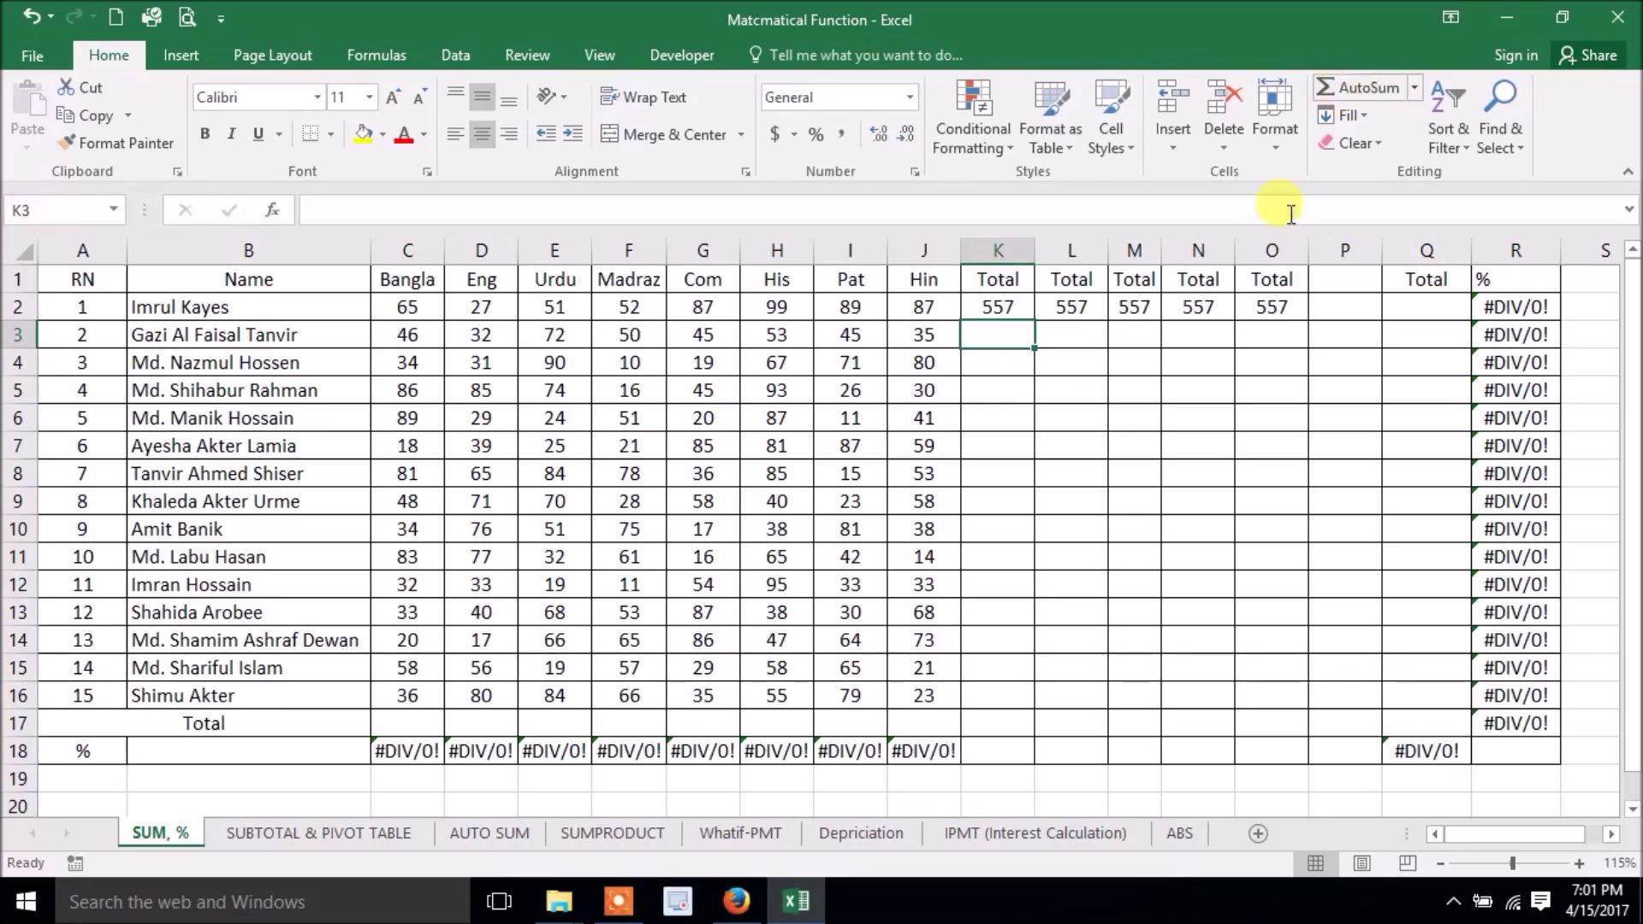
# Fill the formulas in K2:O2 down the table, and clear the copied ones in K17:O18
pyautogui.moveTo(1018, 309); pyautogui.dragTo(1239, 294)
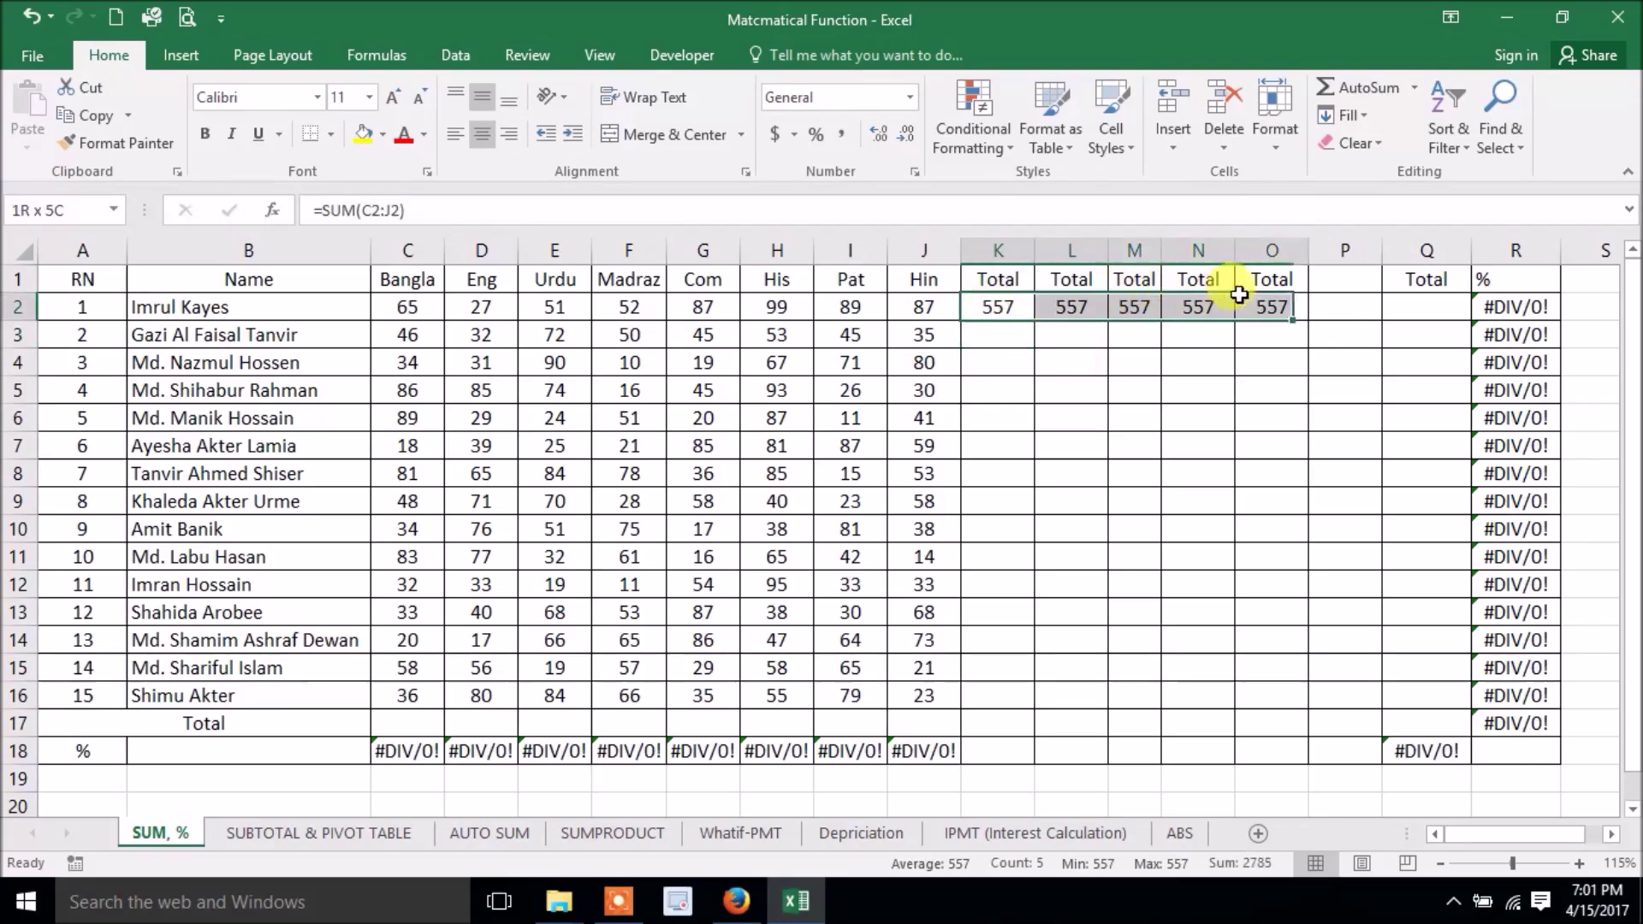
pyautogui.doubleClick(1290, 318)
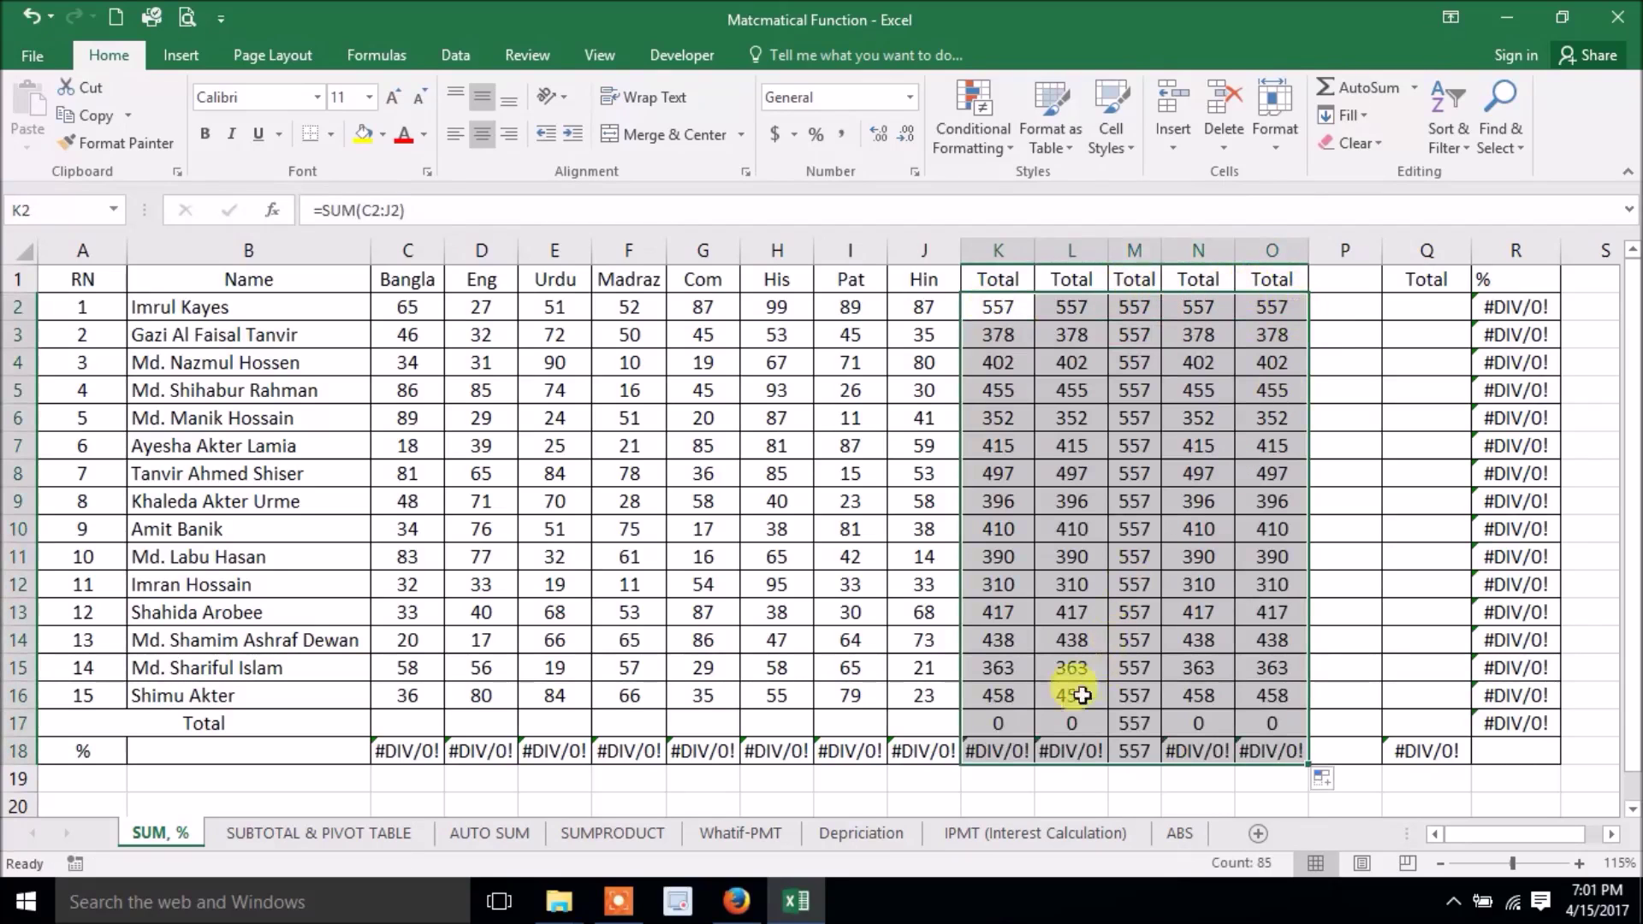
pyautogui.moveTo(992, 719); pyautogui.dragTo(1253, 748)
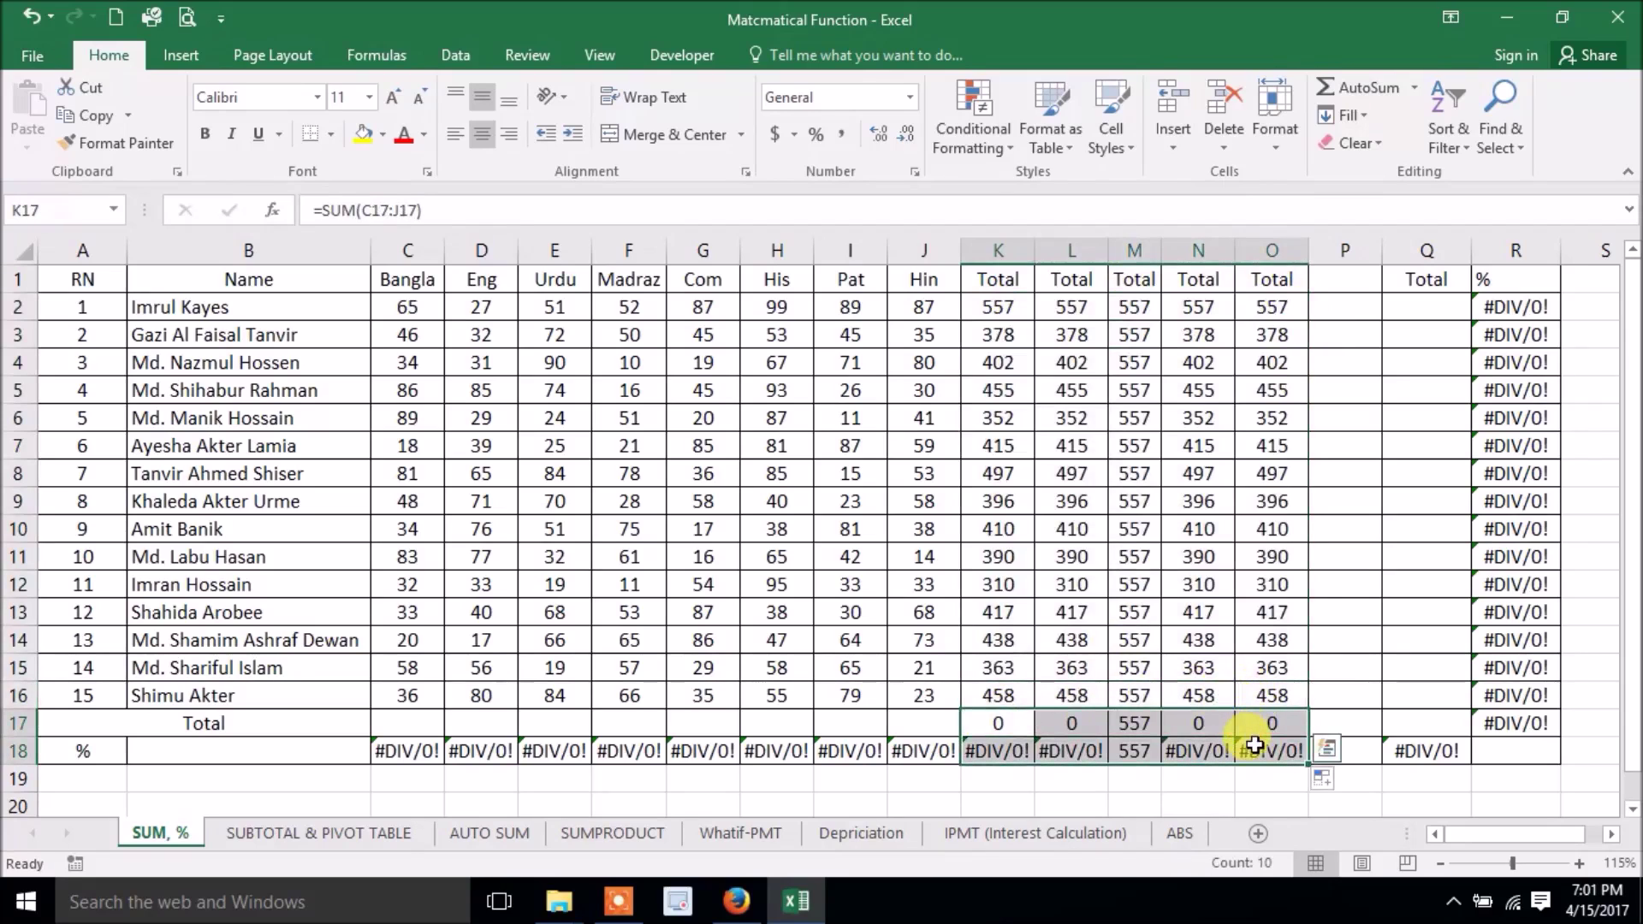
pyautogui.press('Delete')
pyautogui.click(1324, 637)
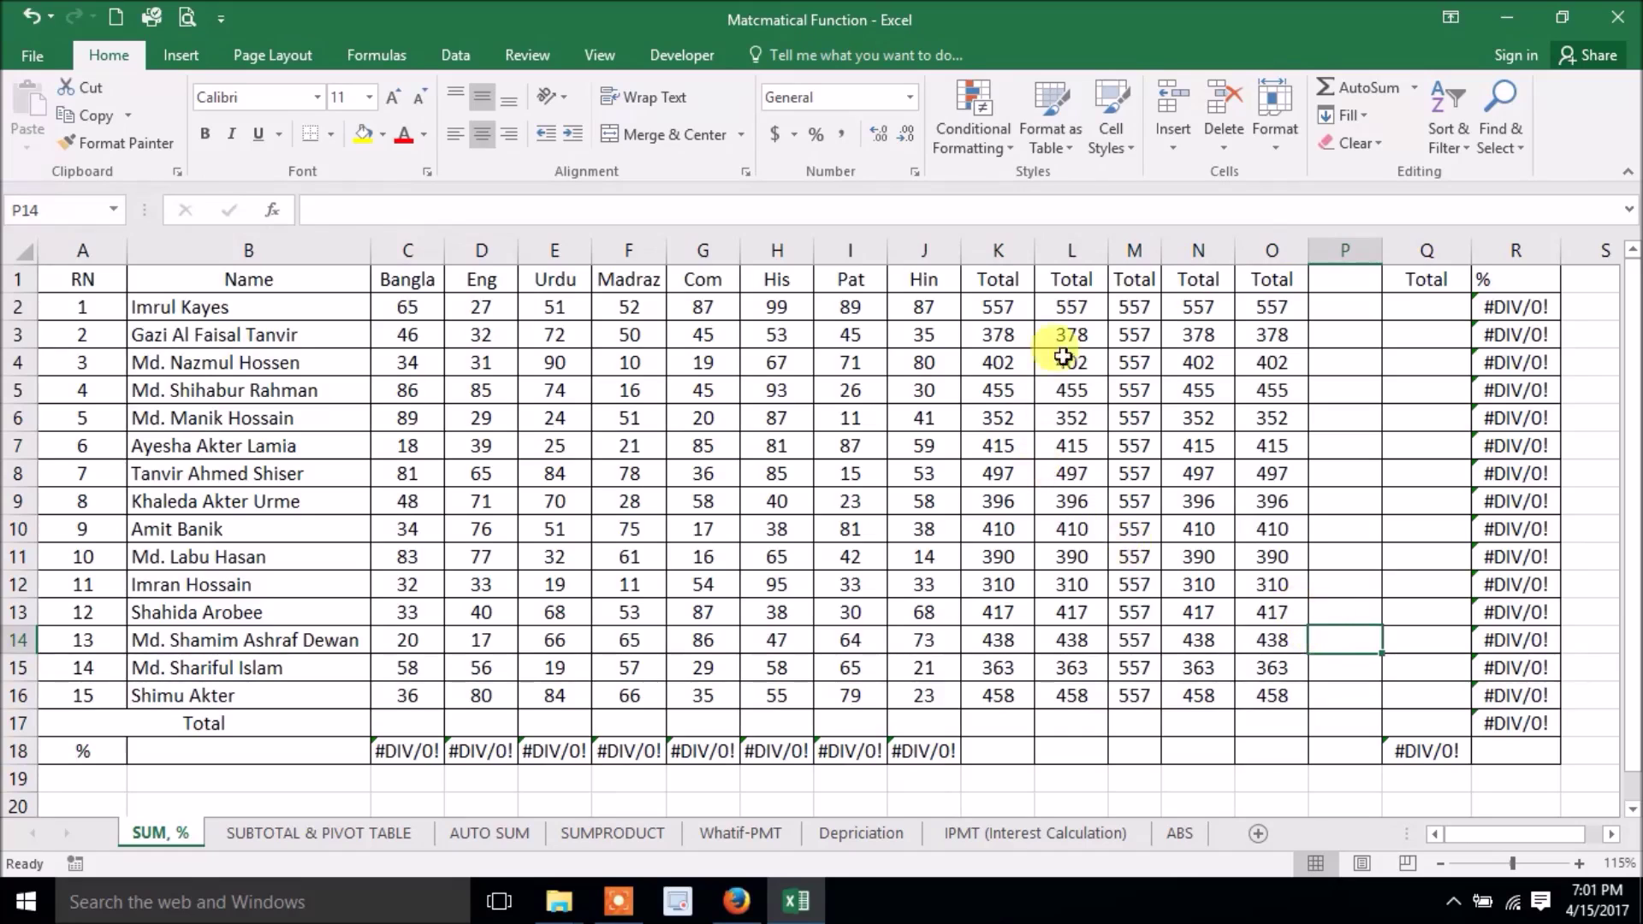
# Delete column M, whose total is built from typed numbers, and undo the deletion
pyautogui.click(1132, 309)
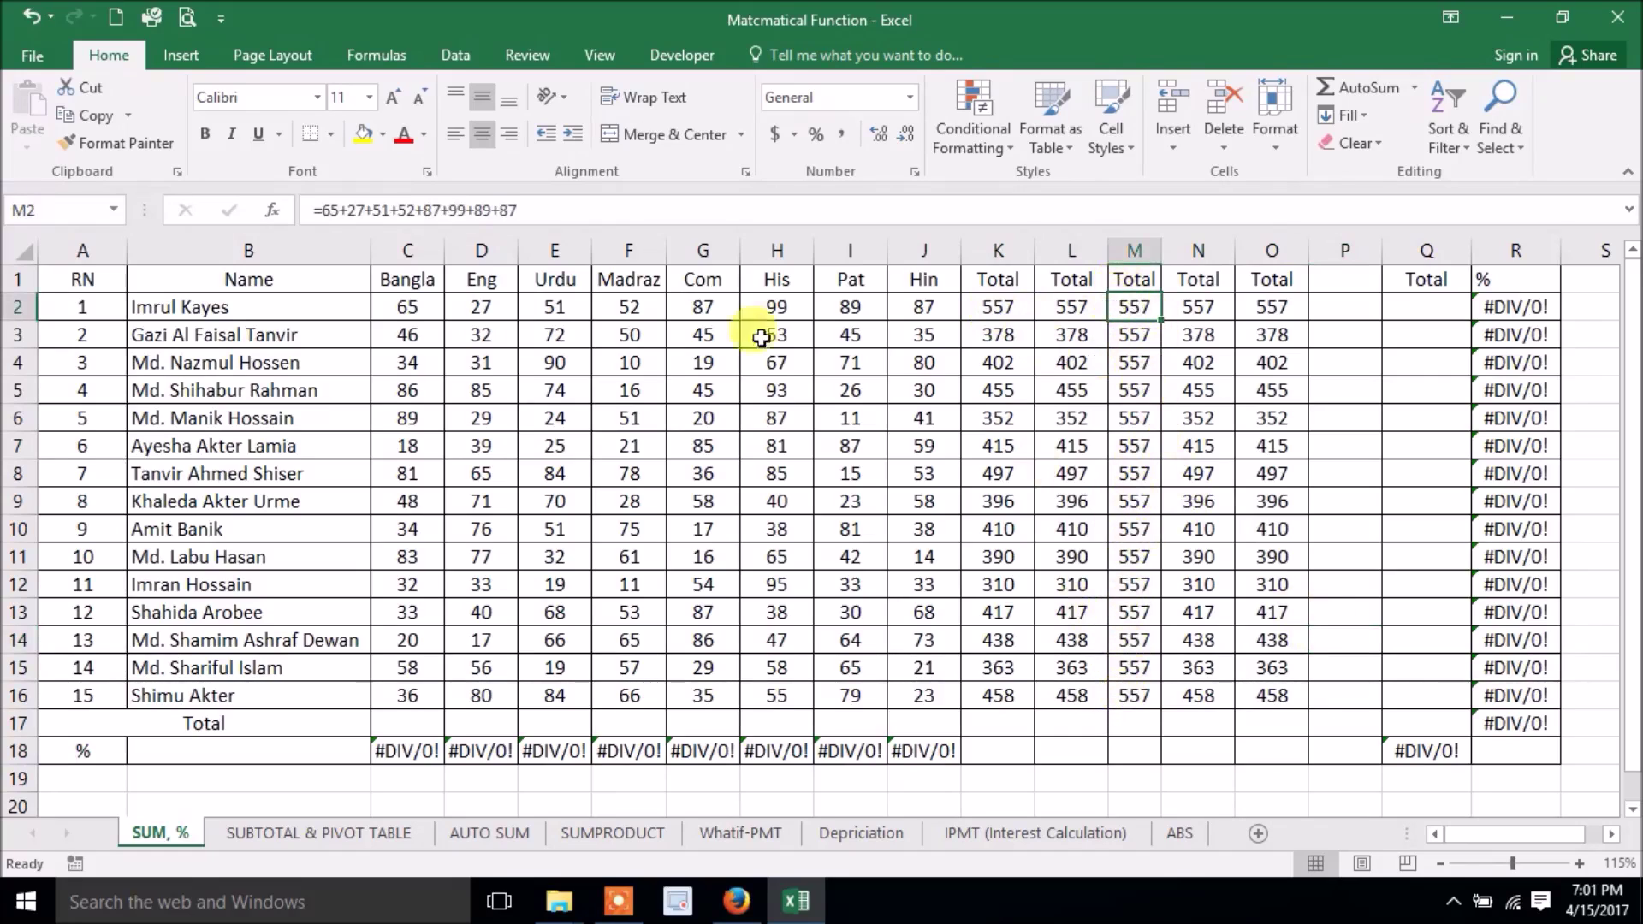
pyautogui.rightClick(1137, 243)
pyautogui.press('Escape')
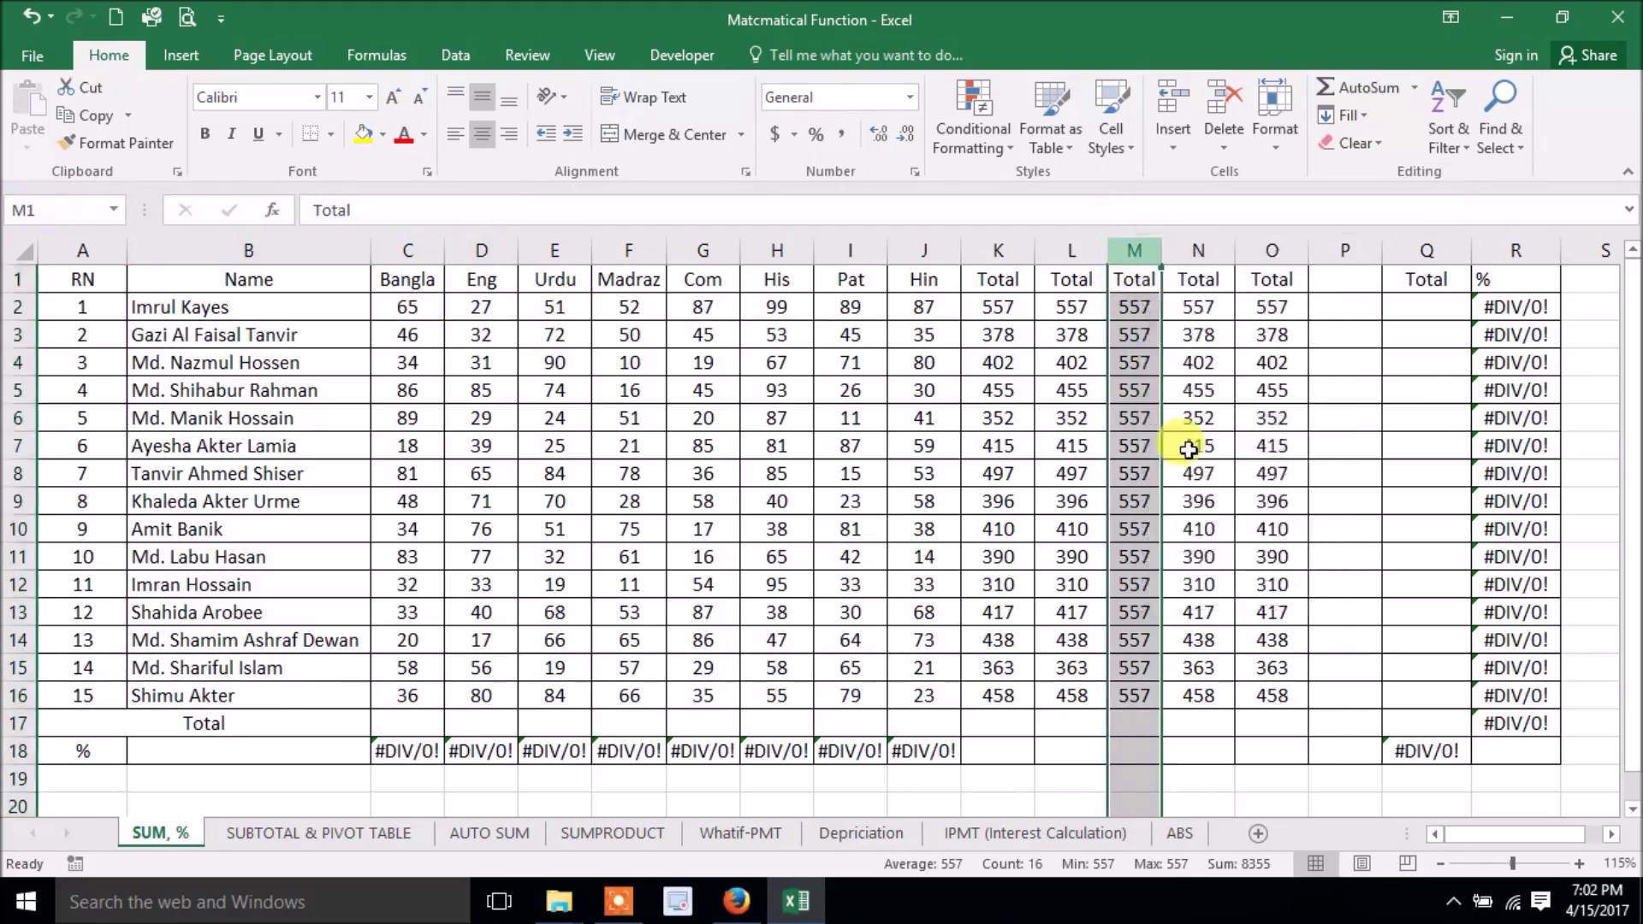
pyautogui.hotkey('ctrl', '-')
pyautogui.click(1026, 774)
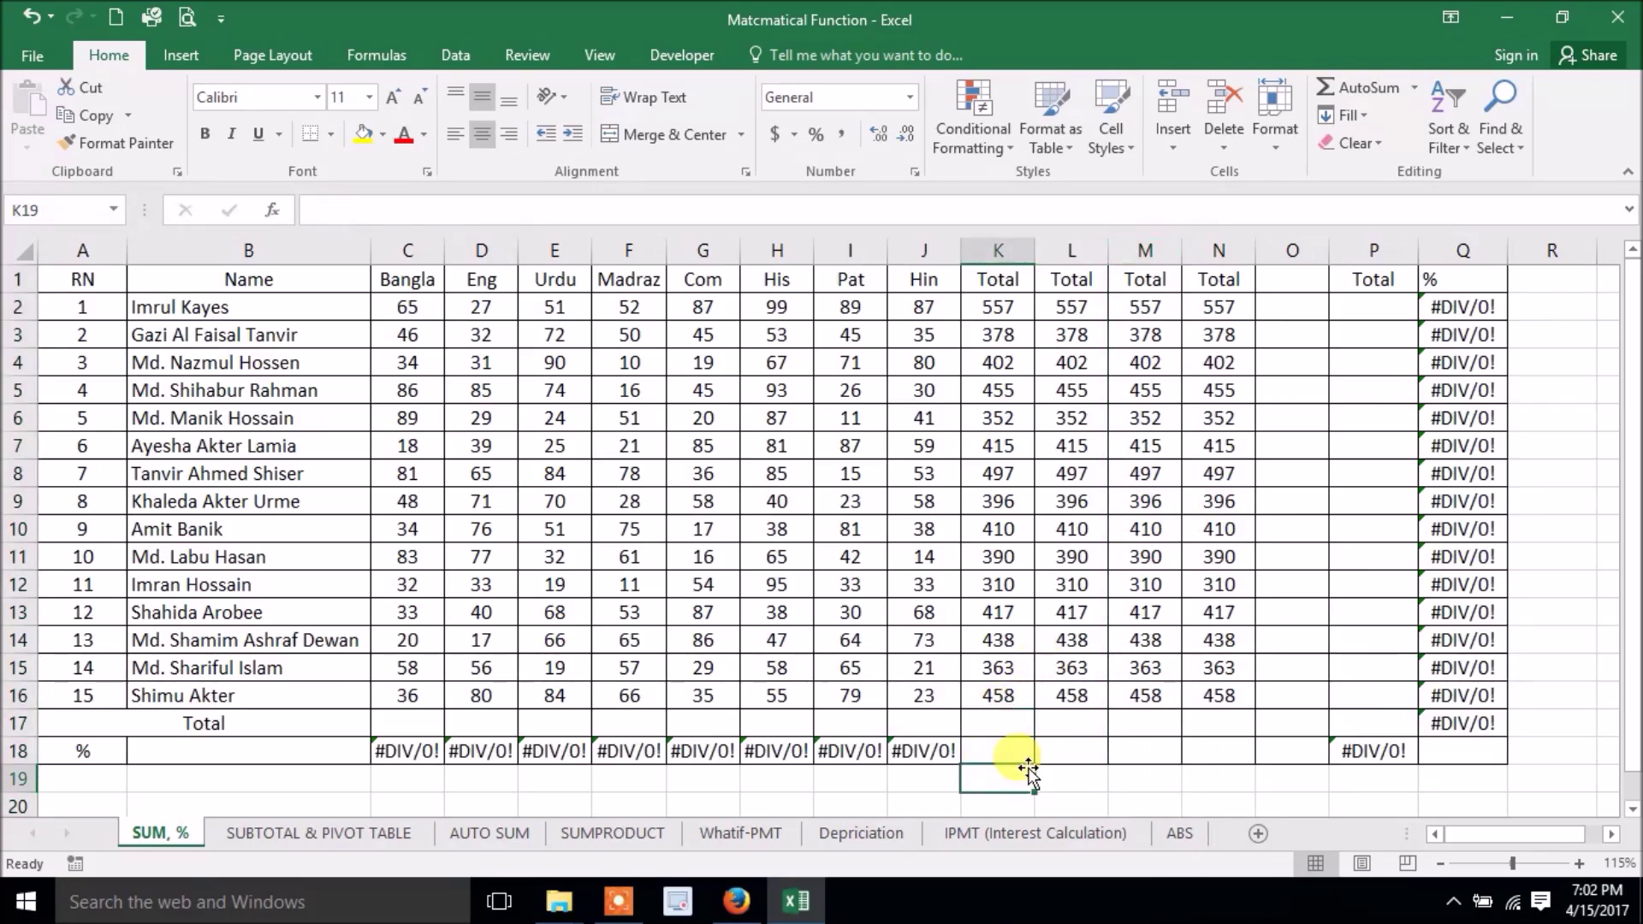
pyautogui.click(543, 310)
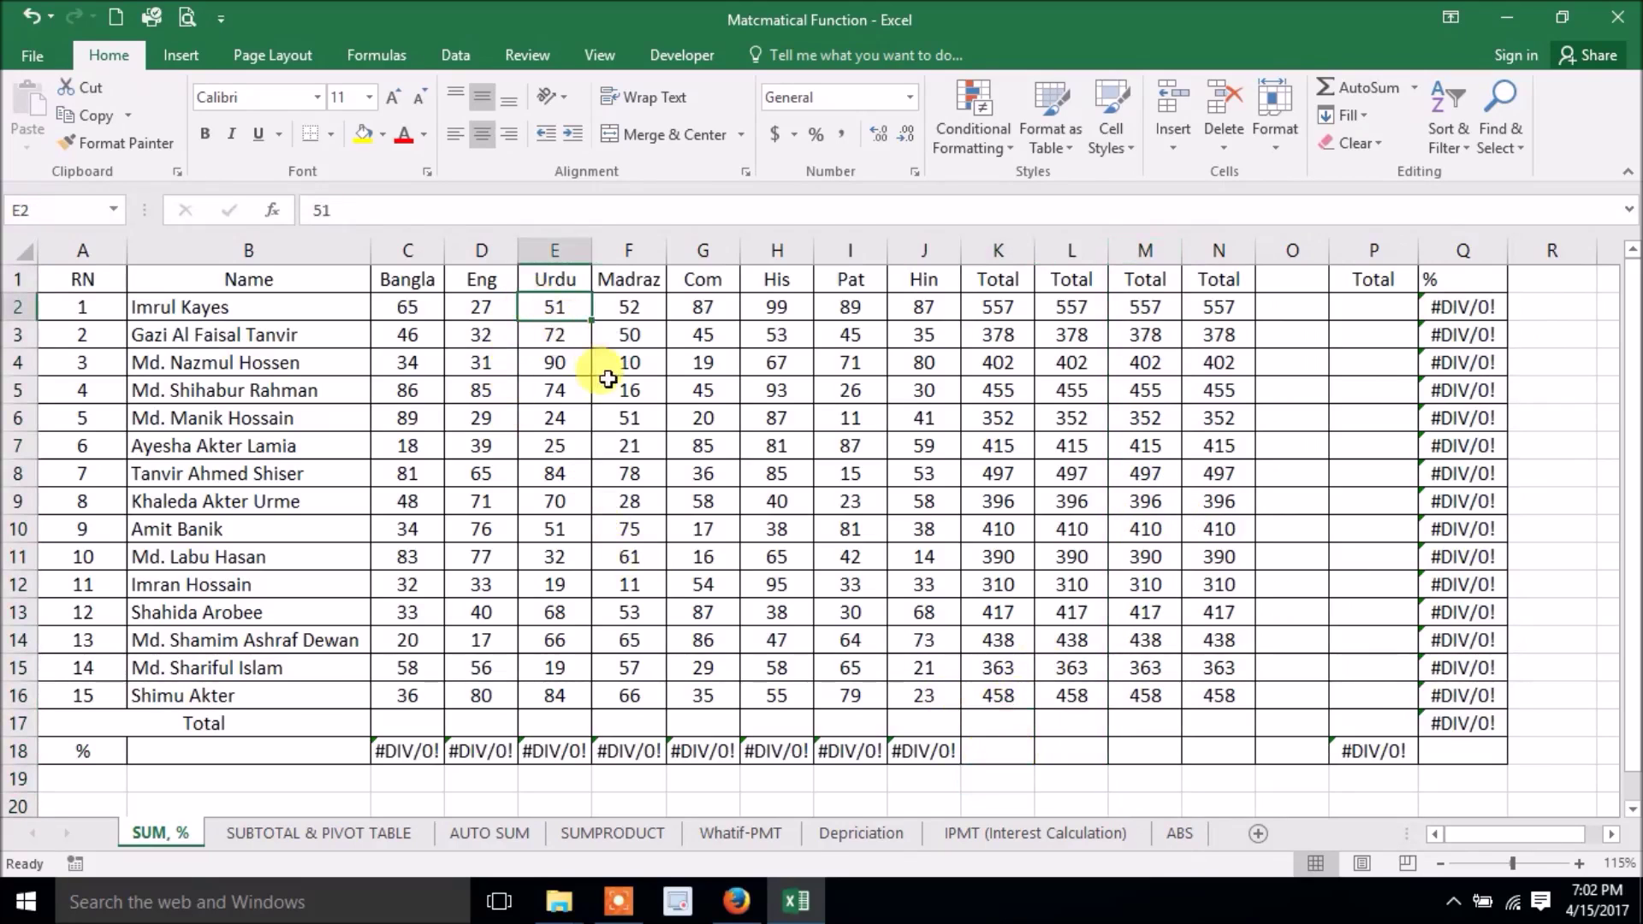
pyautogui.hotkey('ctrl', 'z')
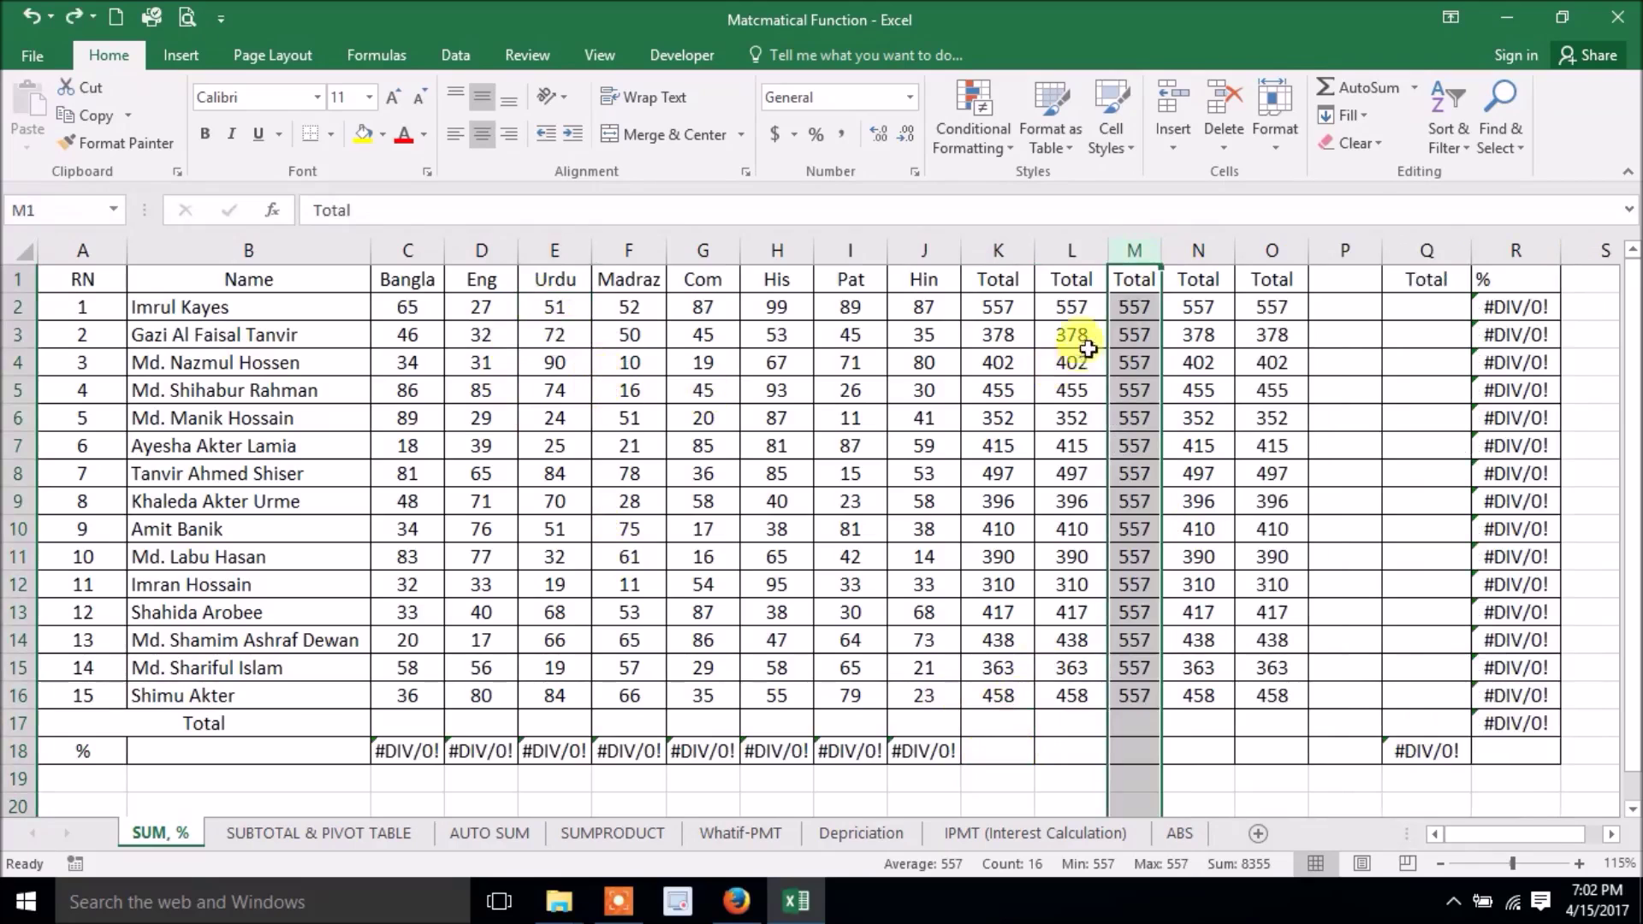
# Change the first student's Urdu mark in E2 to 56
pyautogui.click(575, 314)
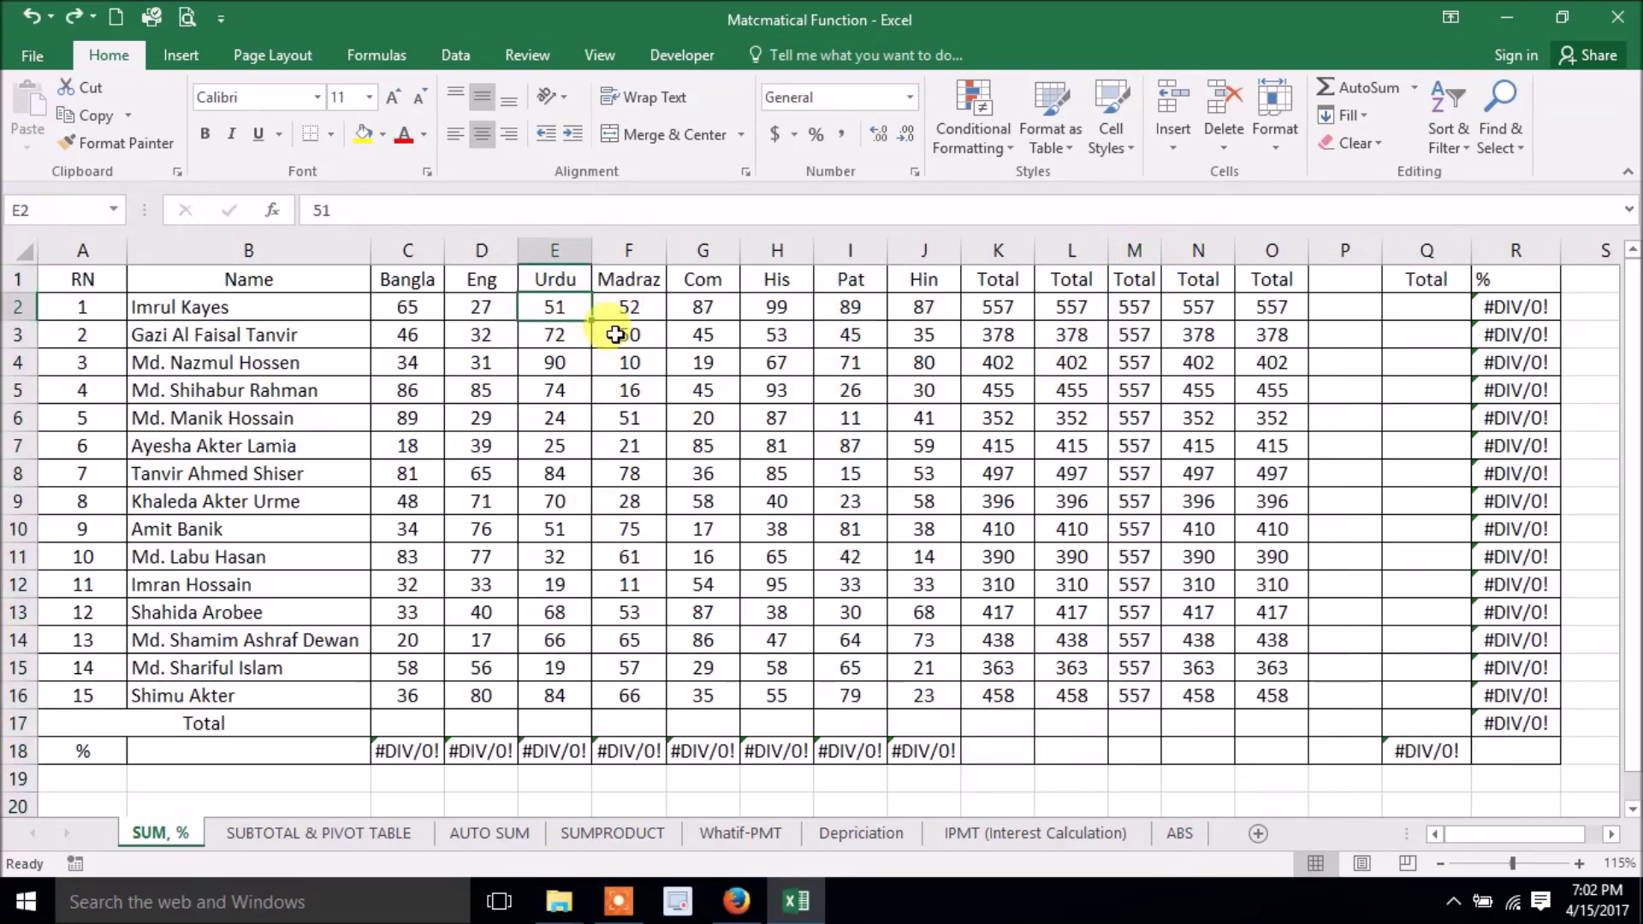
pyautogui.write('56')
pyautogui.click(939, 585)
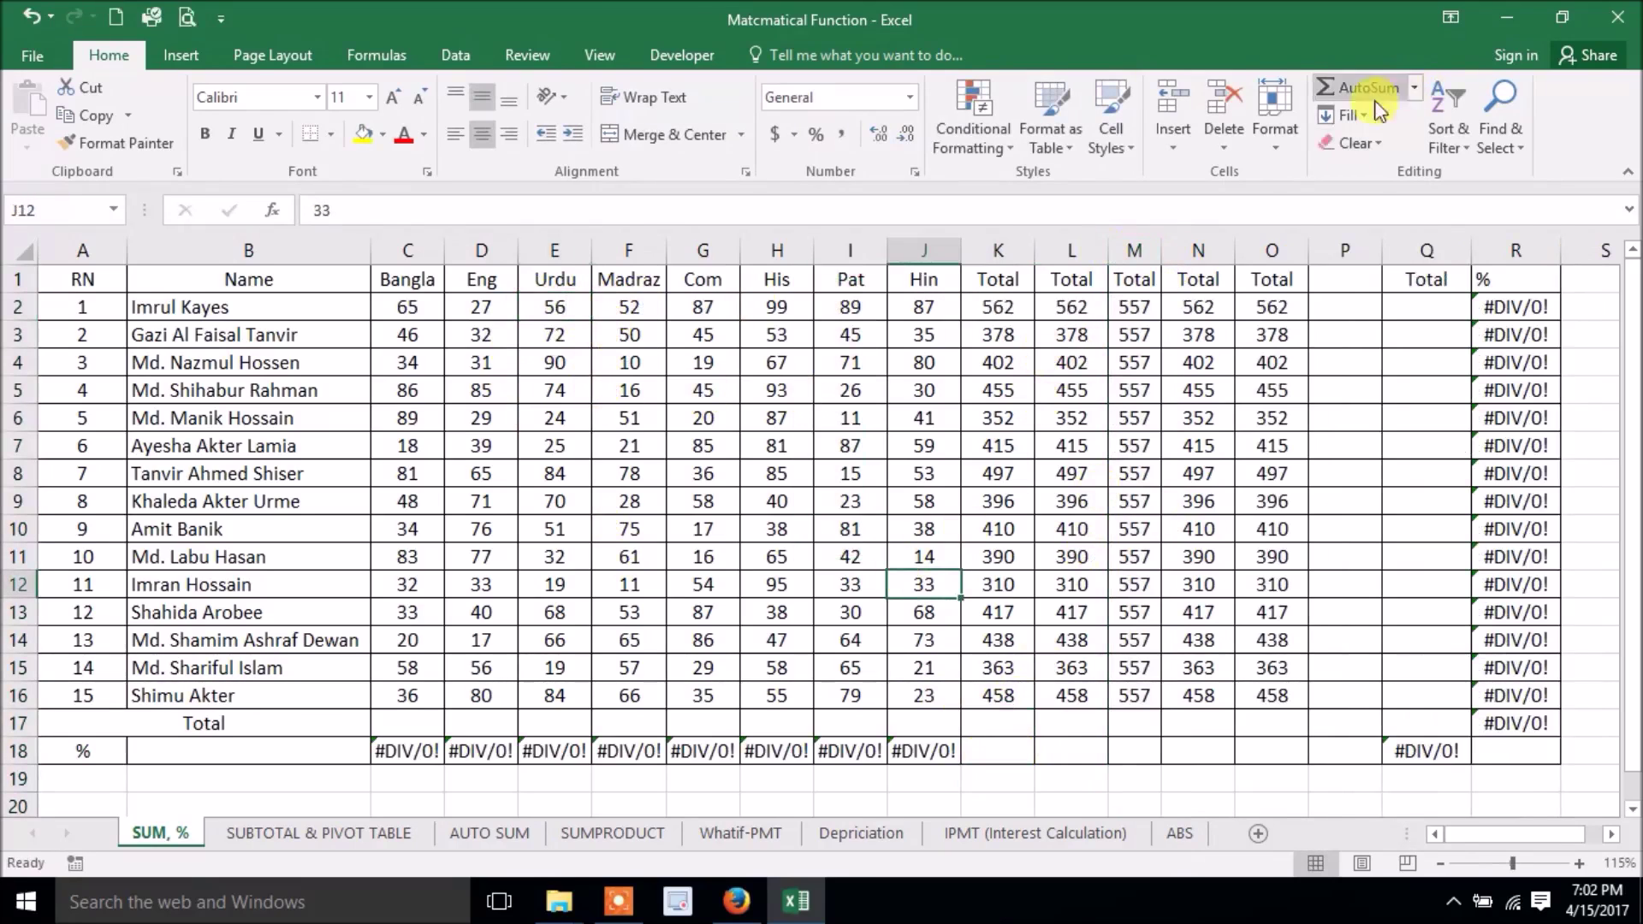
# Delete column M with the typed-number totals, and check the remaining totals in K2:N16
pyautogui.rightClick(1133, 248)
pyautogui.click(1211, 453)
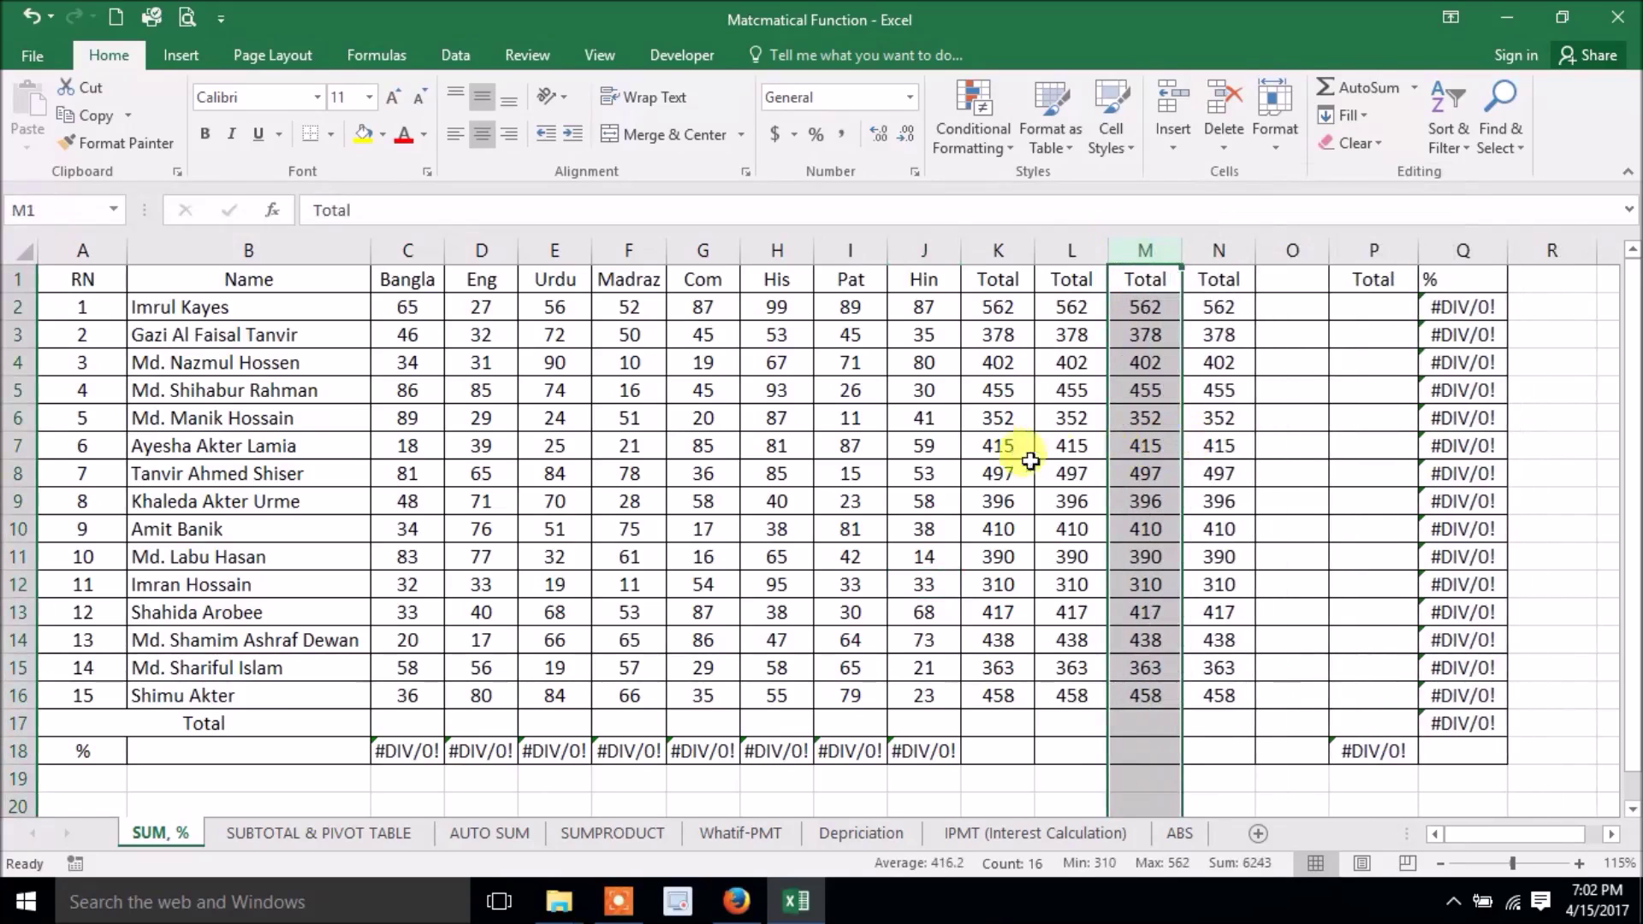
pyautogui.moveTo(998, 308); pyautogui.dragTo(1214, 695)
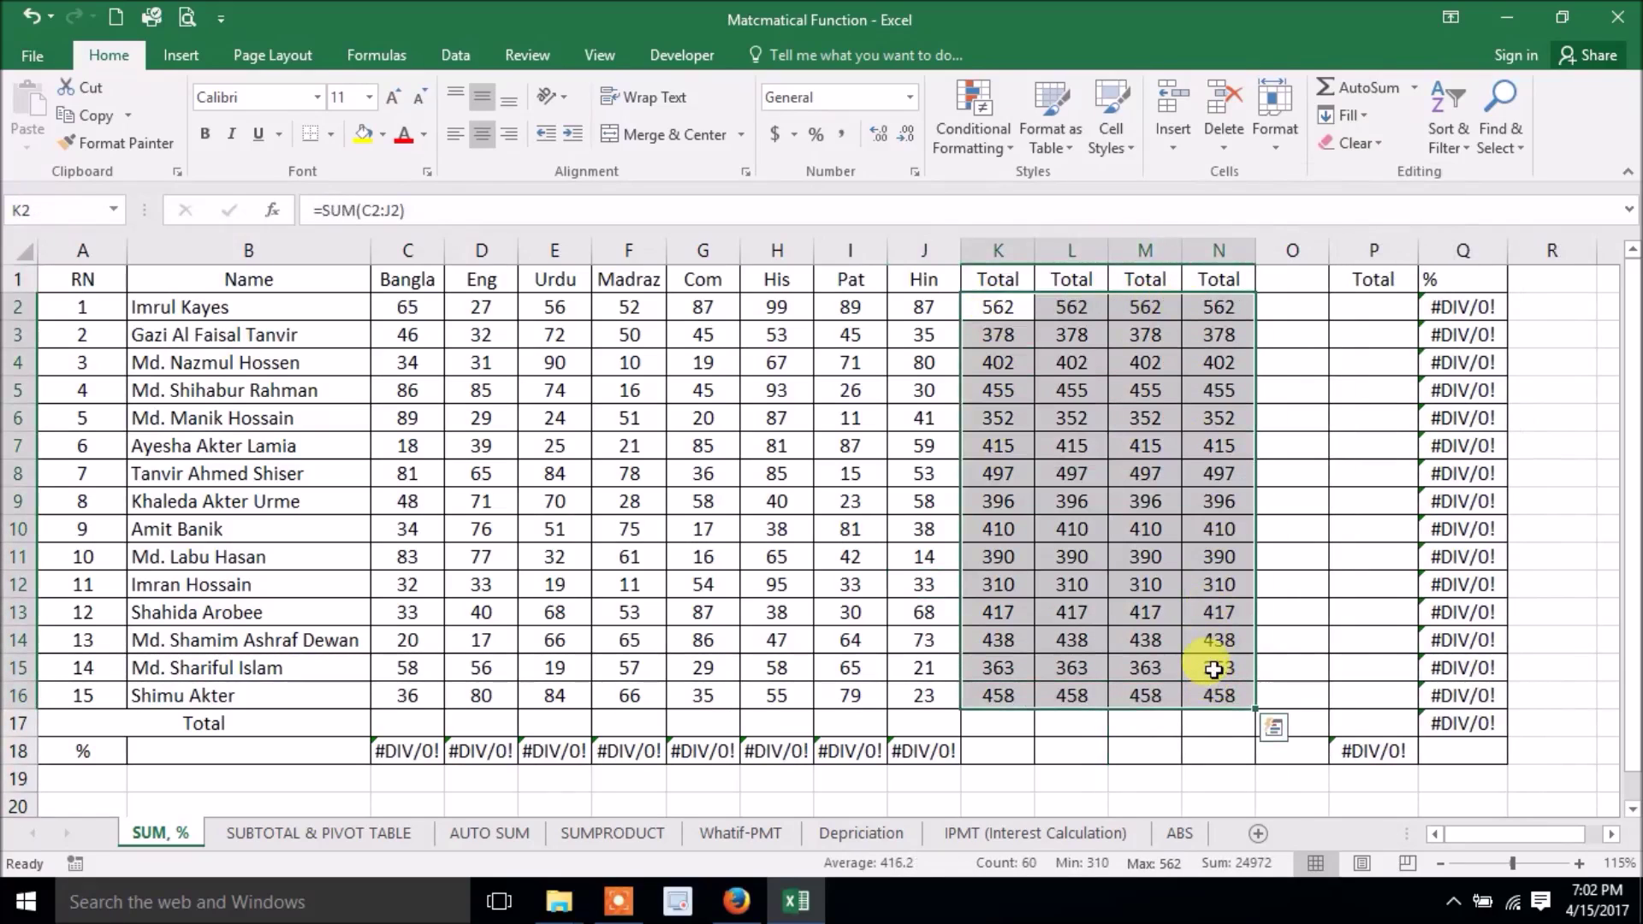
pyautogui.click(1142, 498)
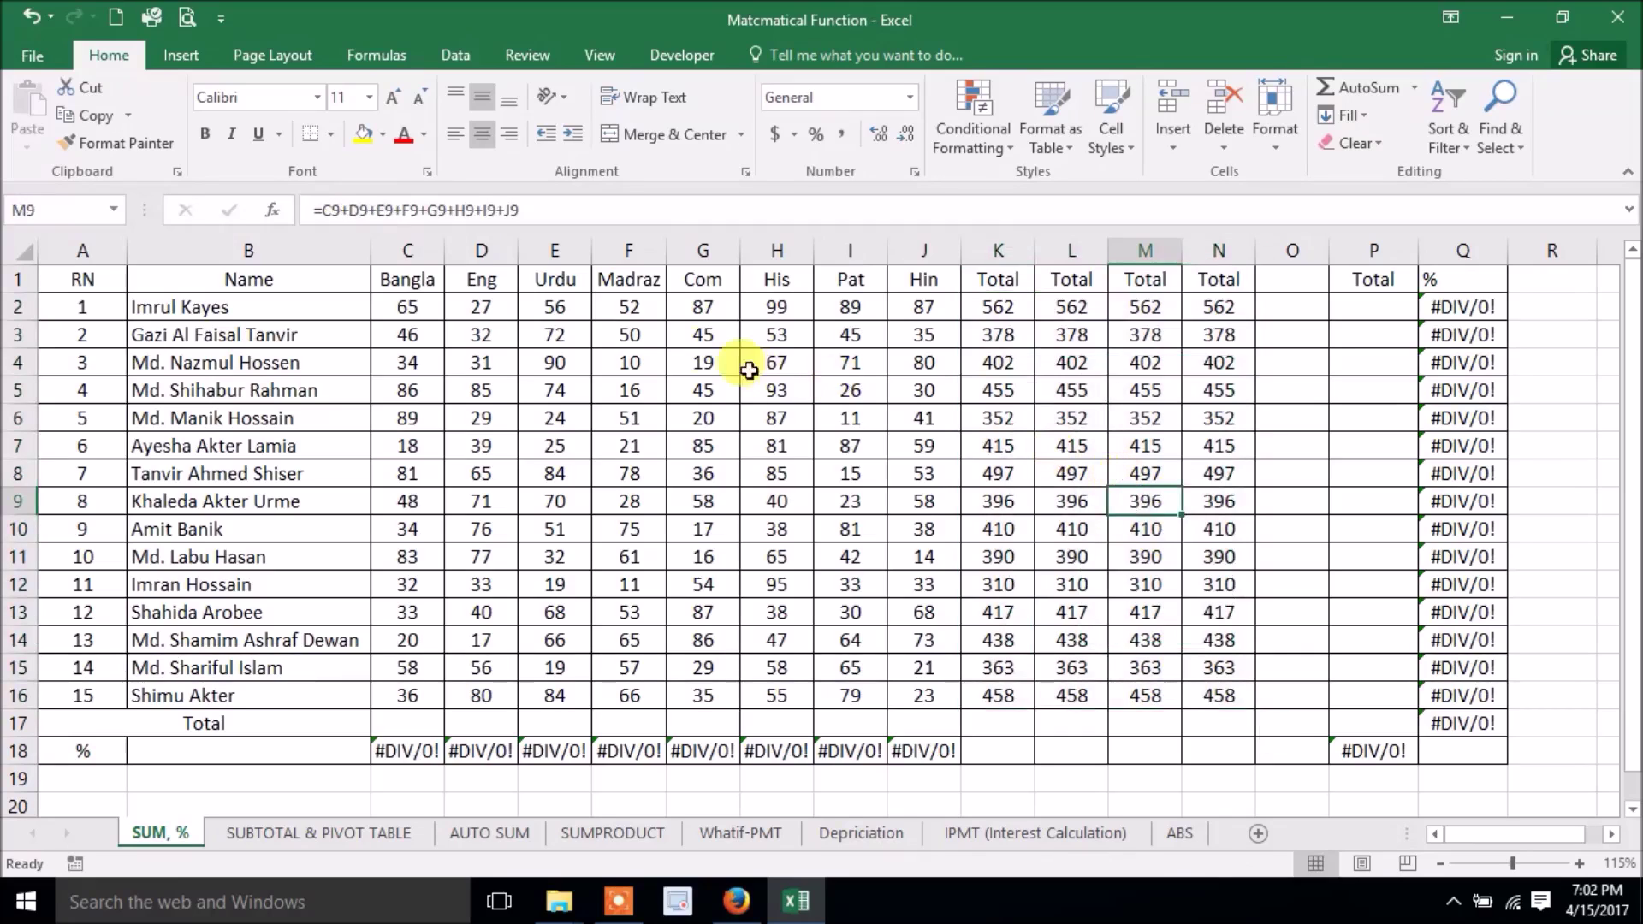
# Insert a new column before column G, between Madraz and Com, and enter the heading His in G1
pyautogui.rightClick(679, 249)
pyautogui.click(736, 417)
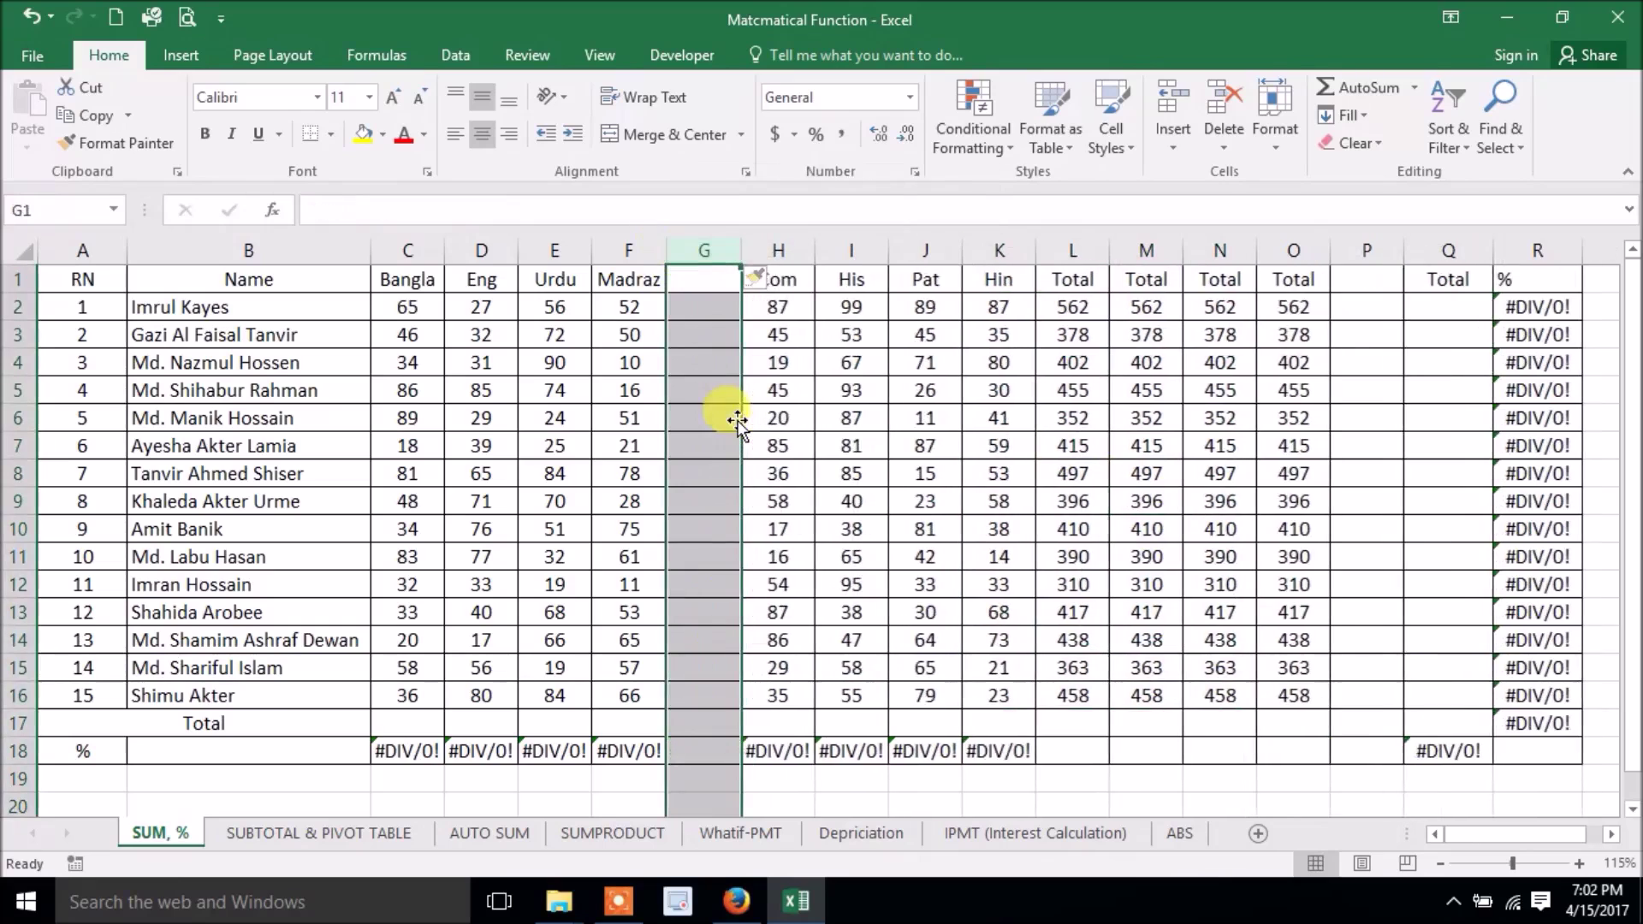
pyautogui.click(700, 278)
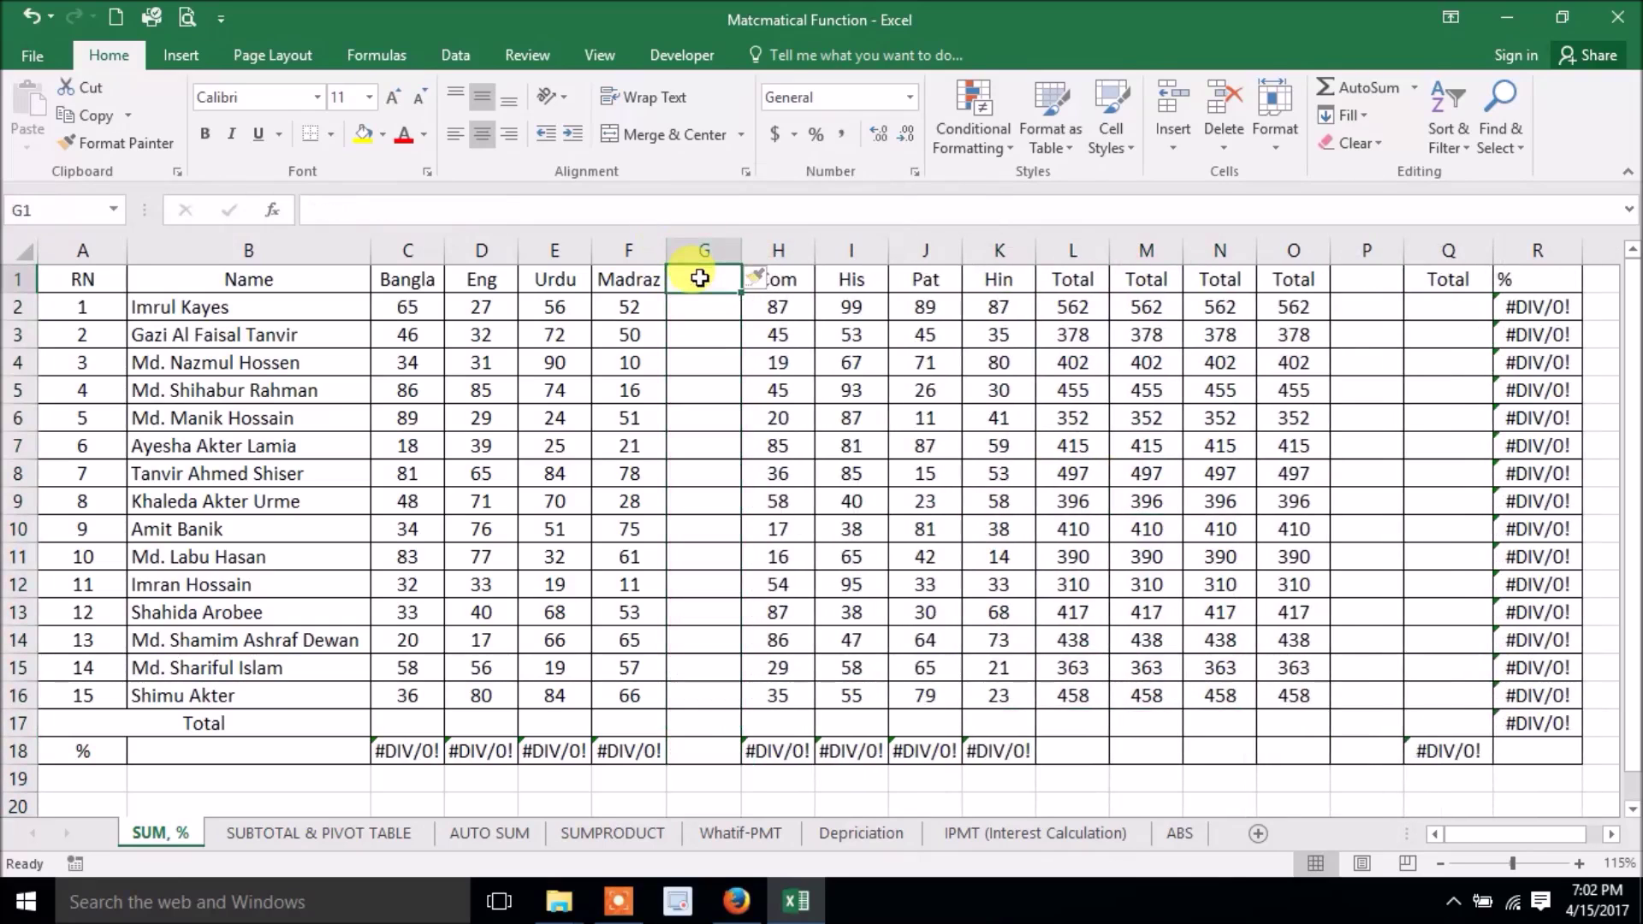
pyautogui.write('His')
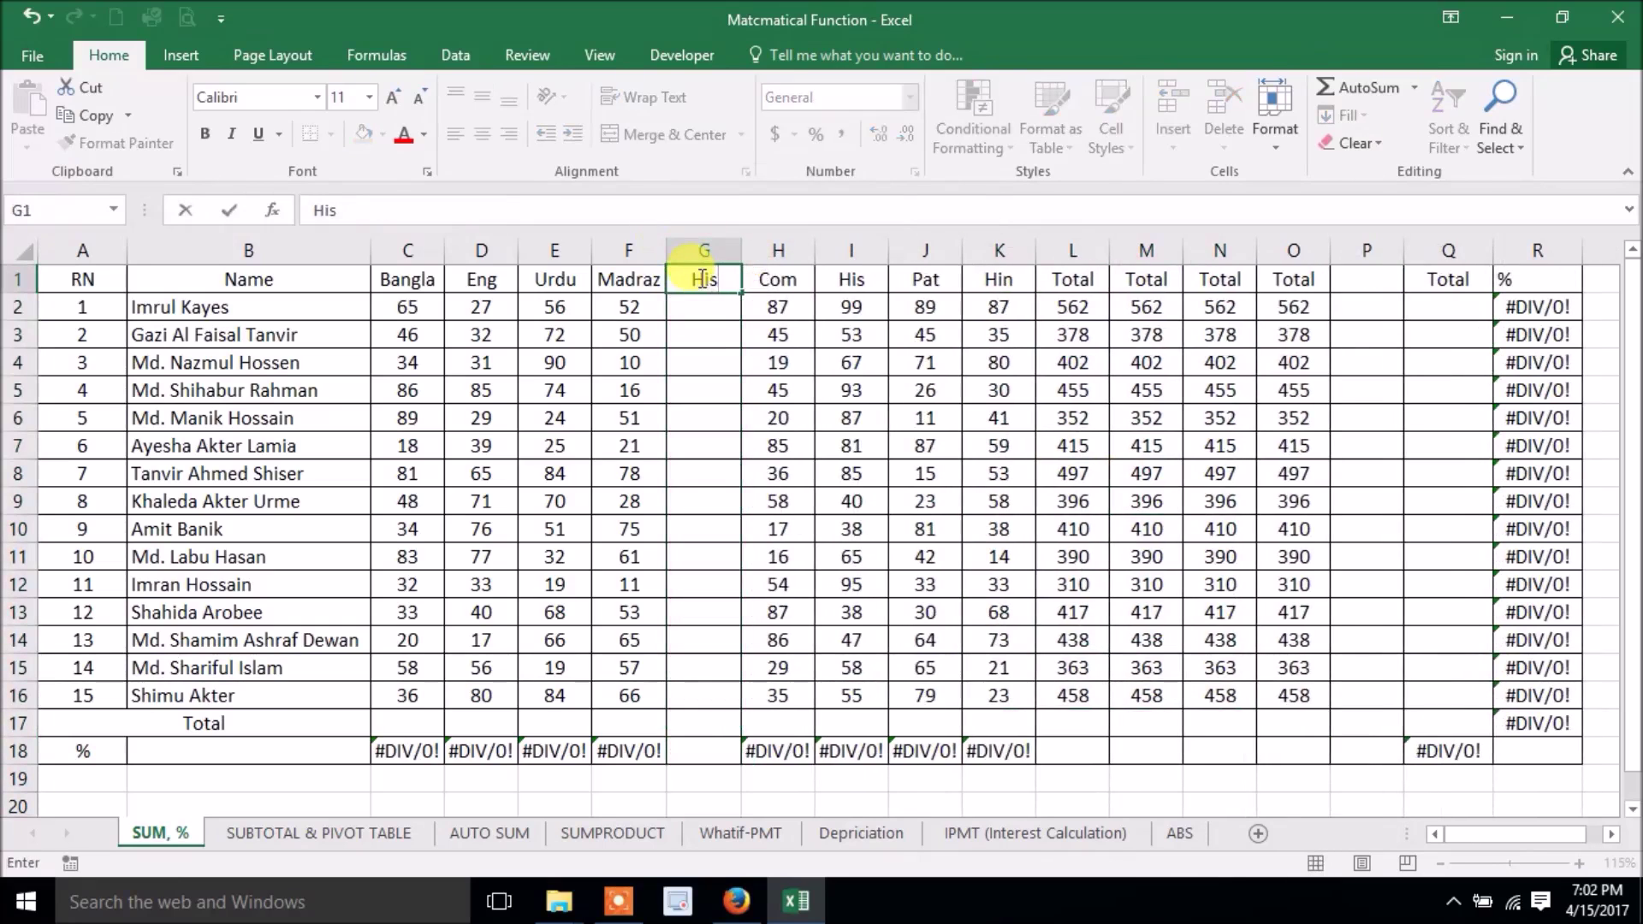
pyautogui.press('Return')
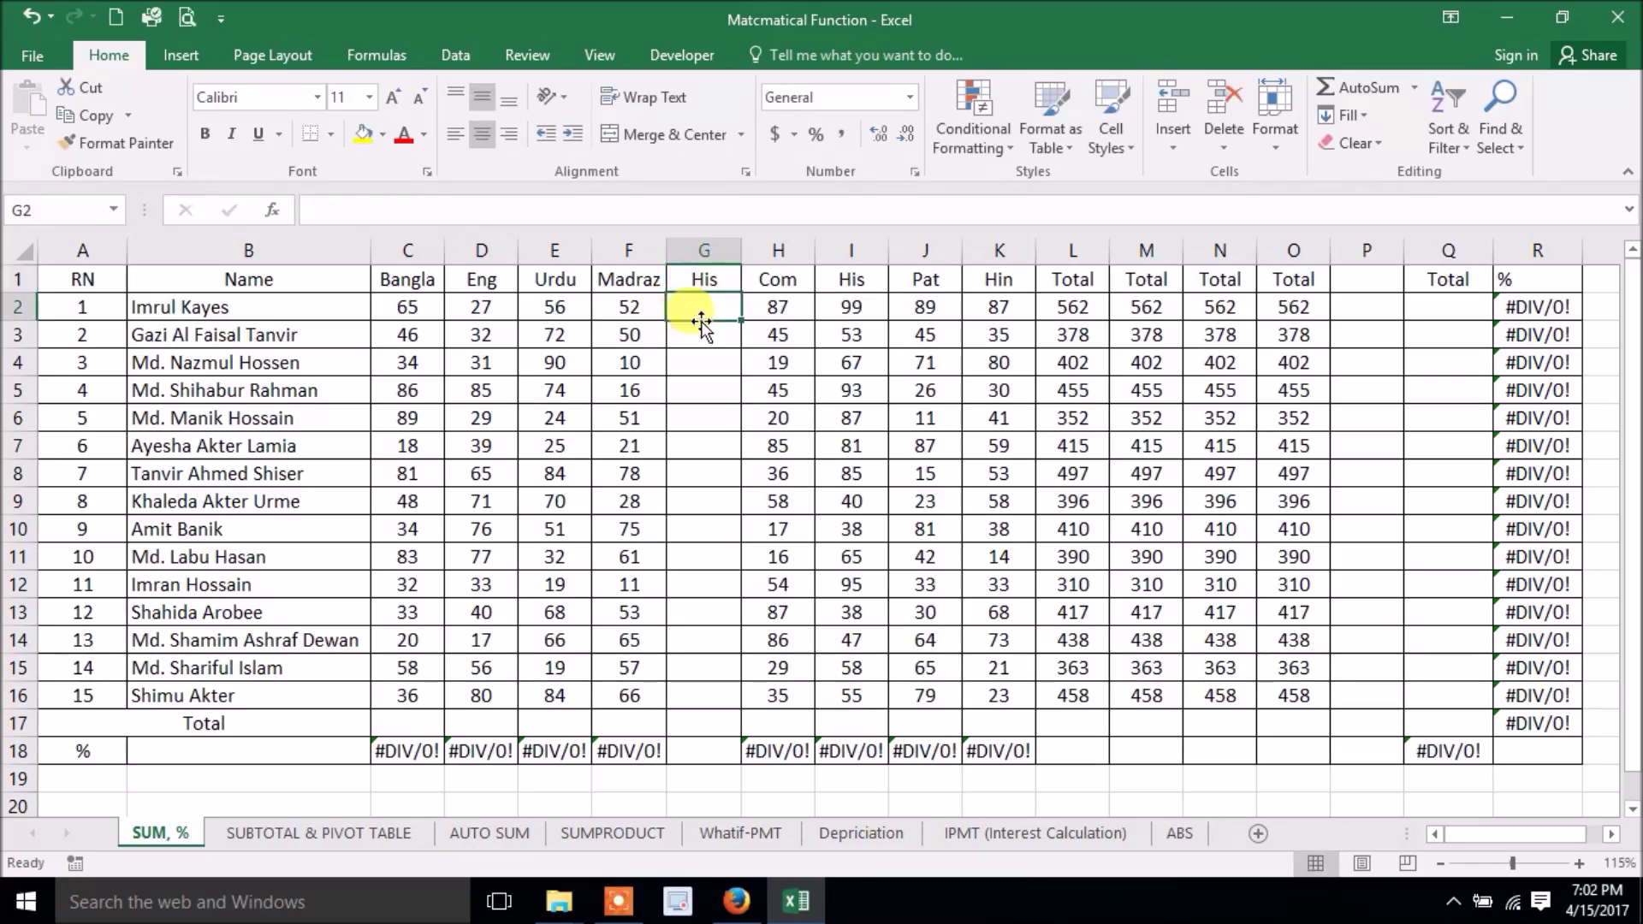
# Fill the new His column, G2:G16, with random marks using =RANDBETWEEN(35,90)
pyautogui.moveTo(698, 308); pyautogui.dragTo(711, 690)
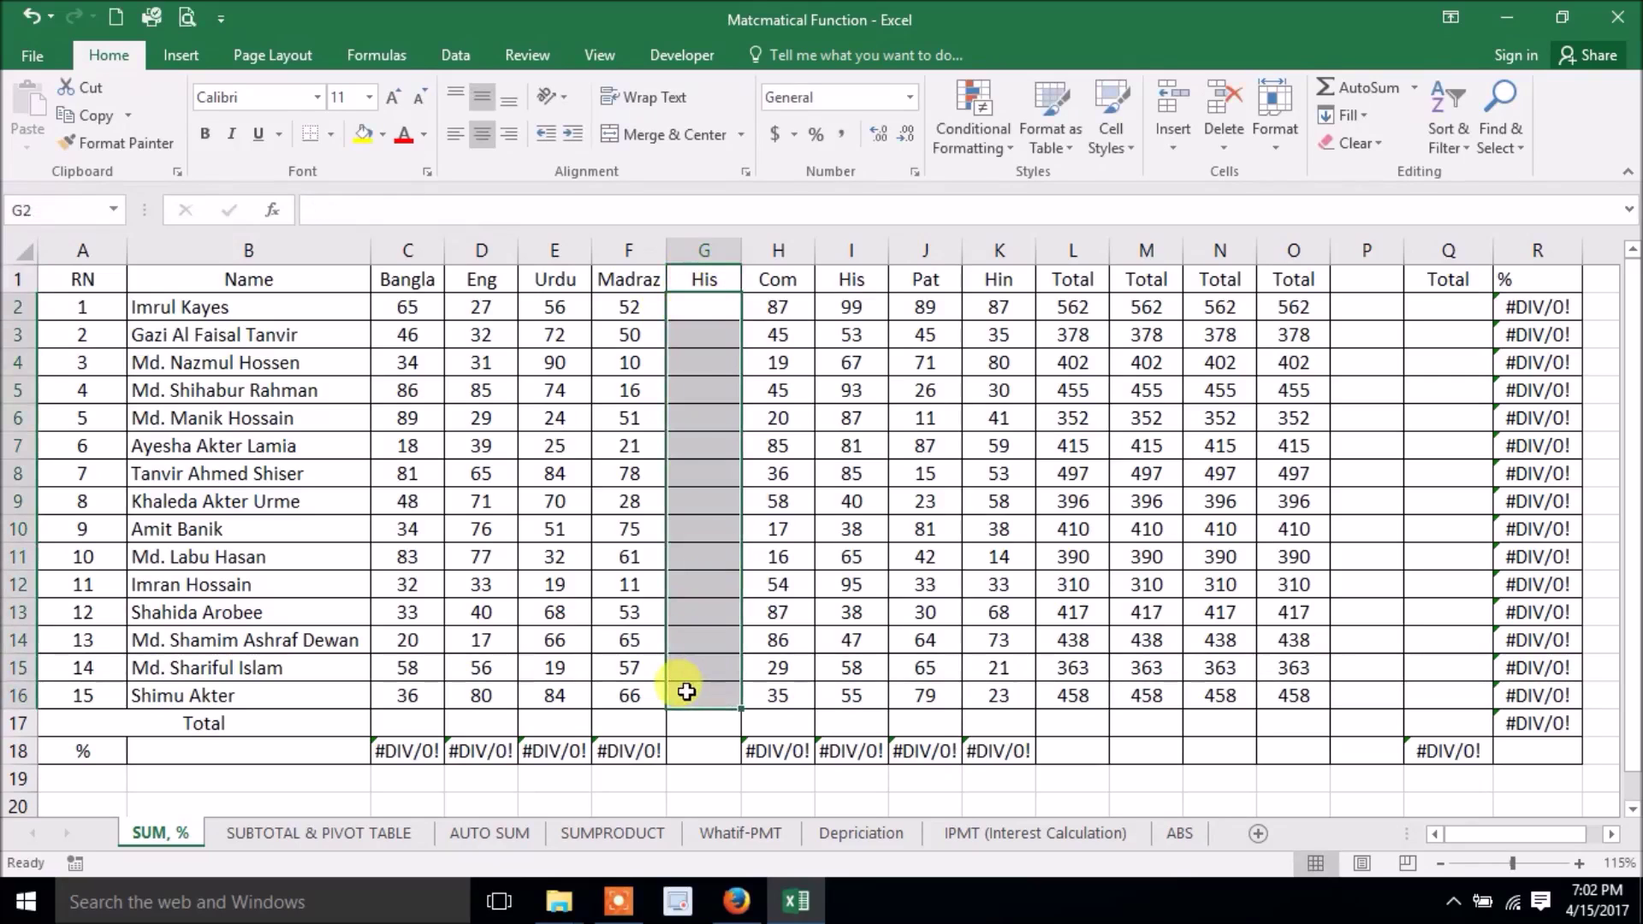
pyautogui.write('=randb')
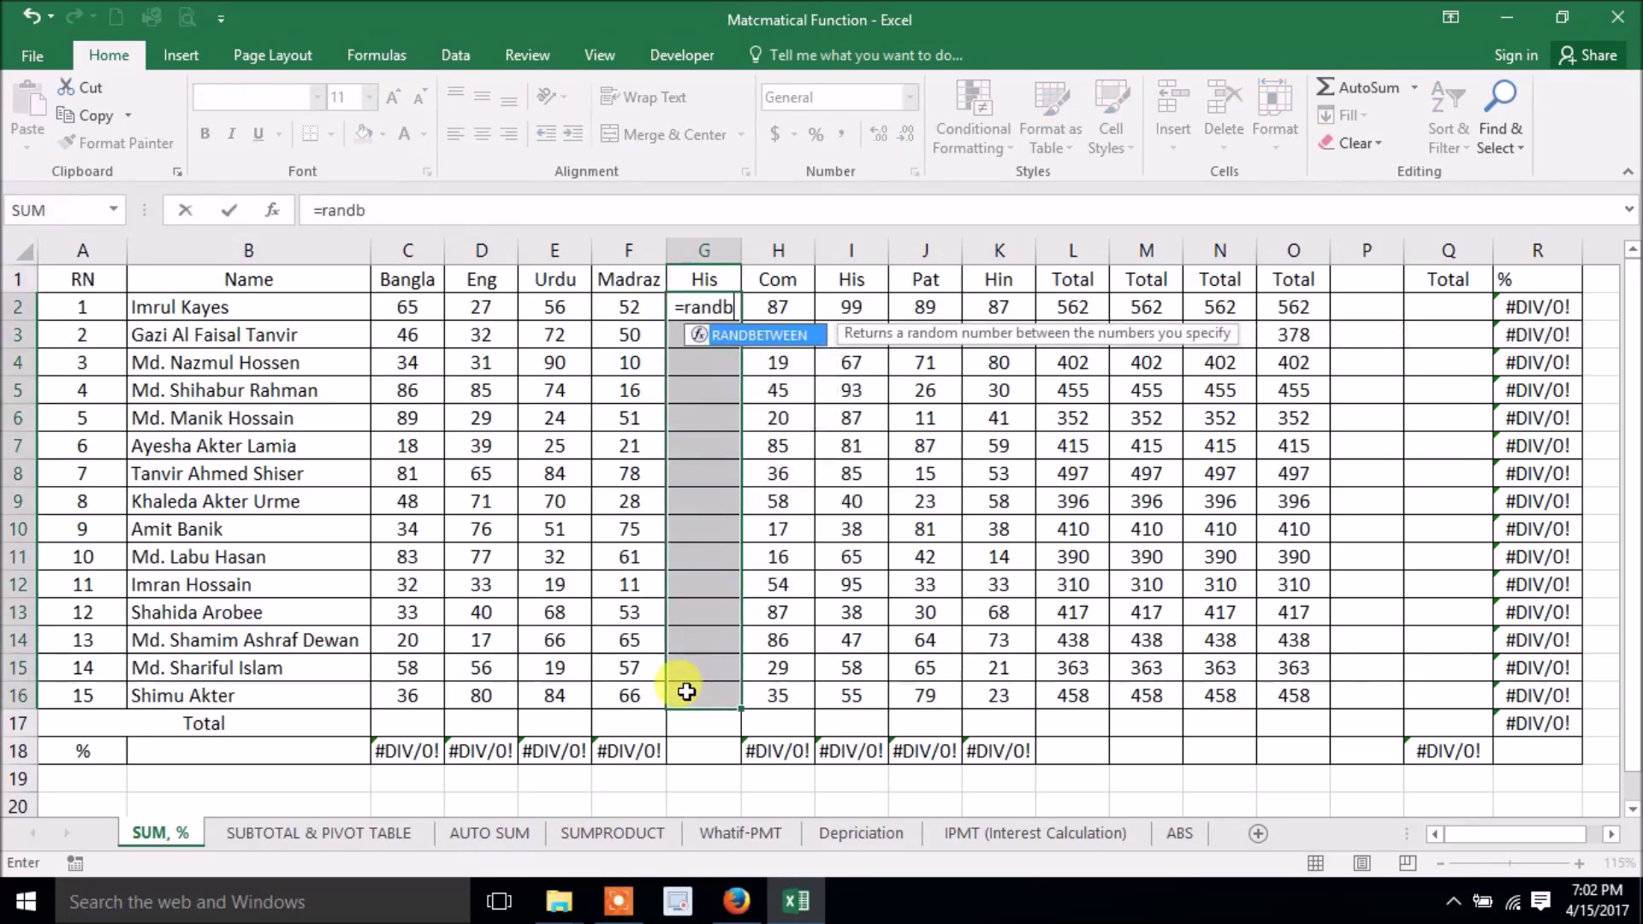
pyautogui.press('Tab')
pyautogui.write('35')
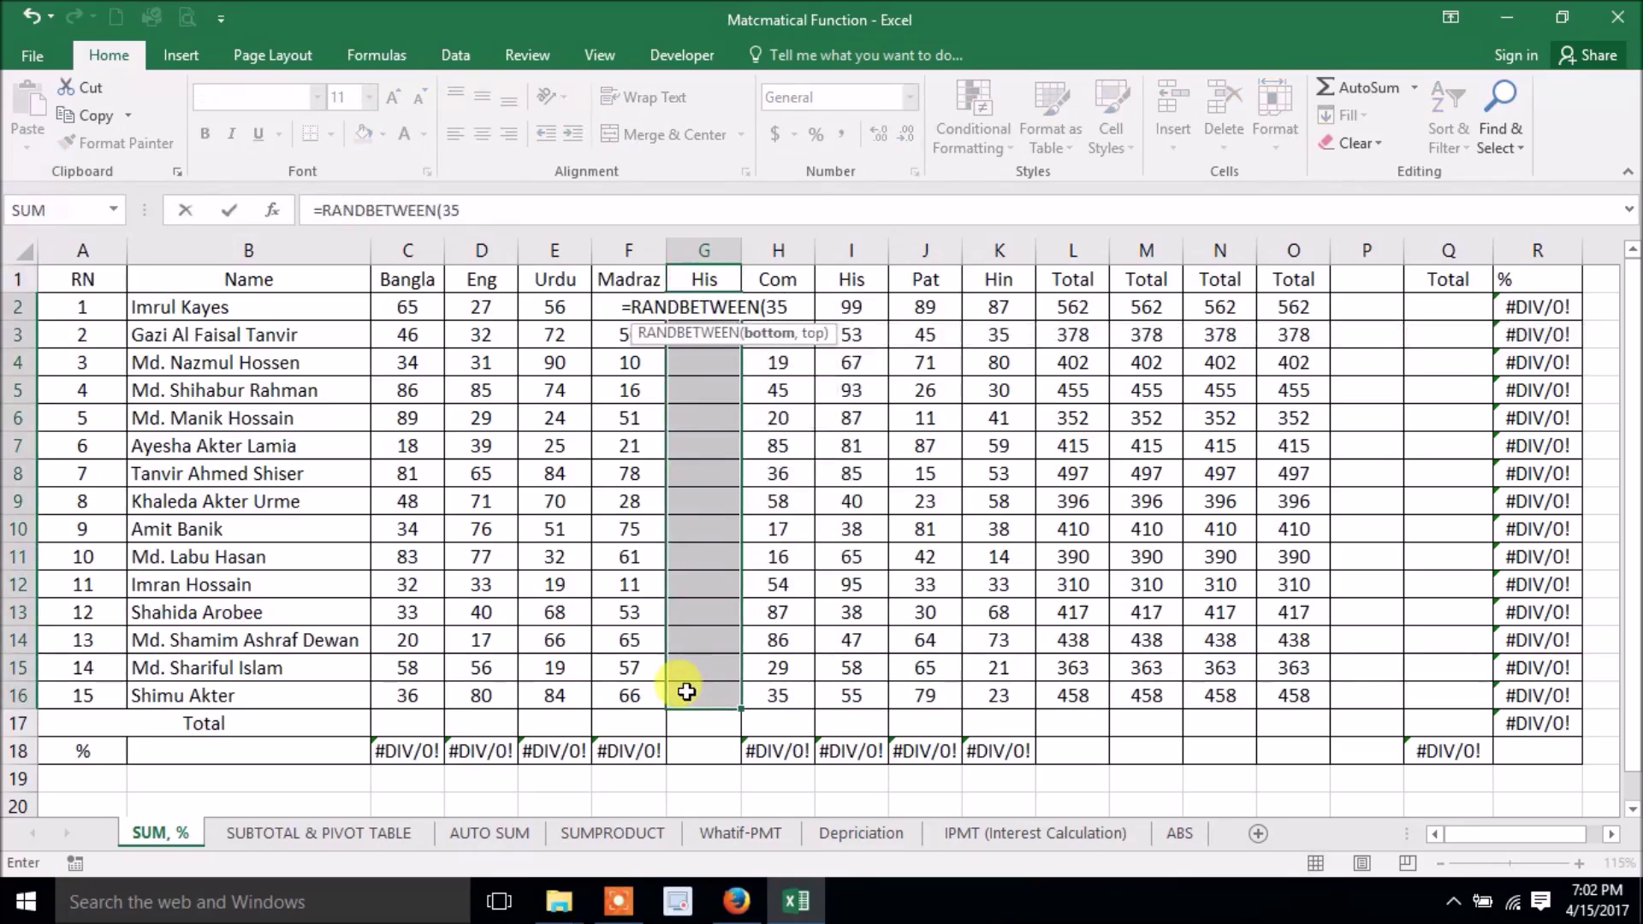
pyautogui.write(',90)')
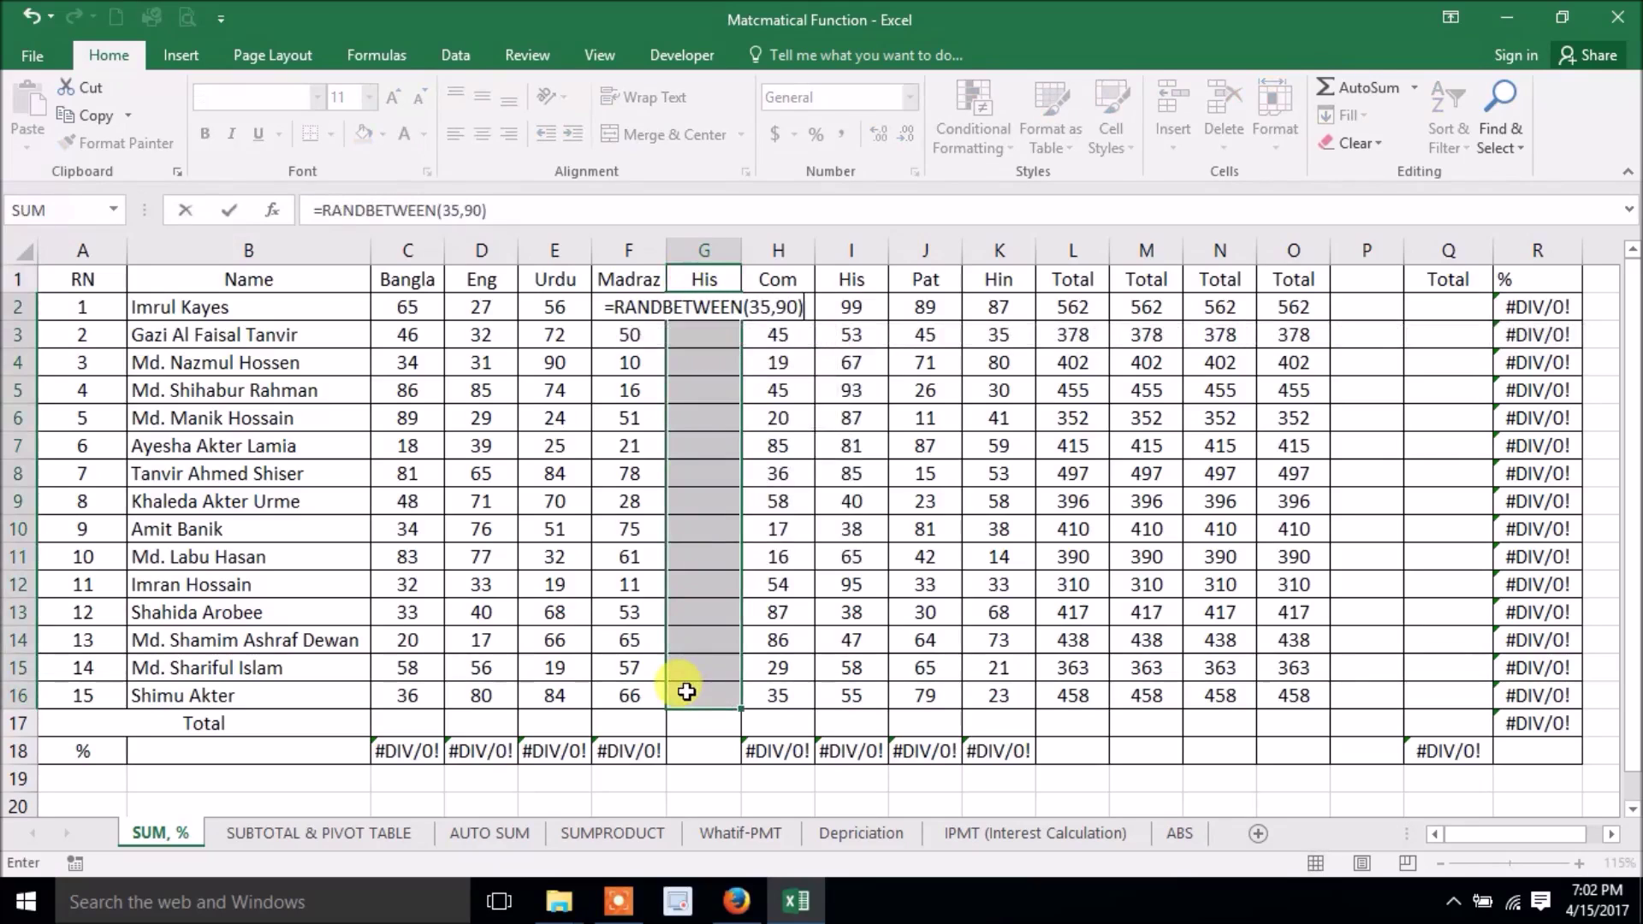
pyautogui.hotkey('ctrl', 'Return')
# Convert the random marks in G2:G16 to fixed numbers by copying them and pasting them back as values
pyautogui.hotkey('ctrl', 'c')
pyautogui.hotkey('alt', 'h')
pyautogui.press('v')
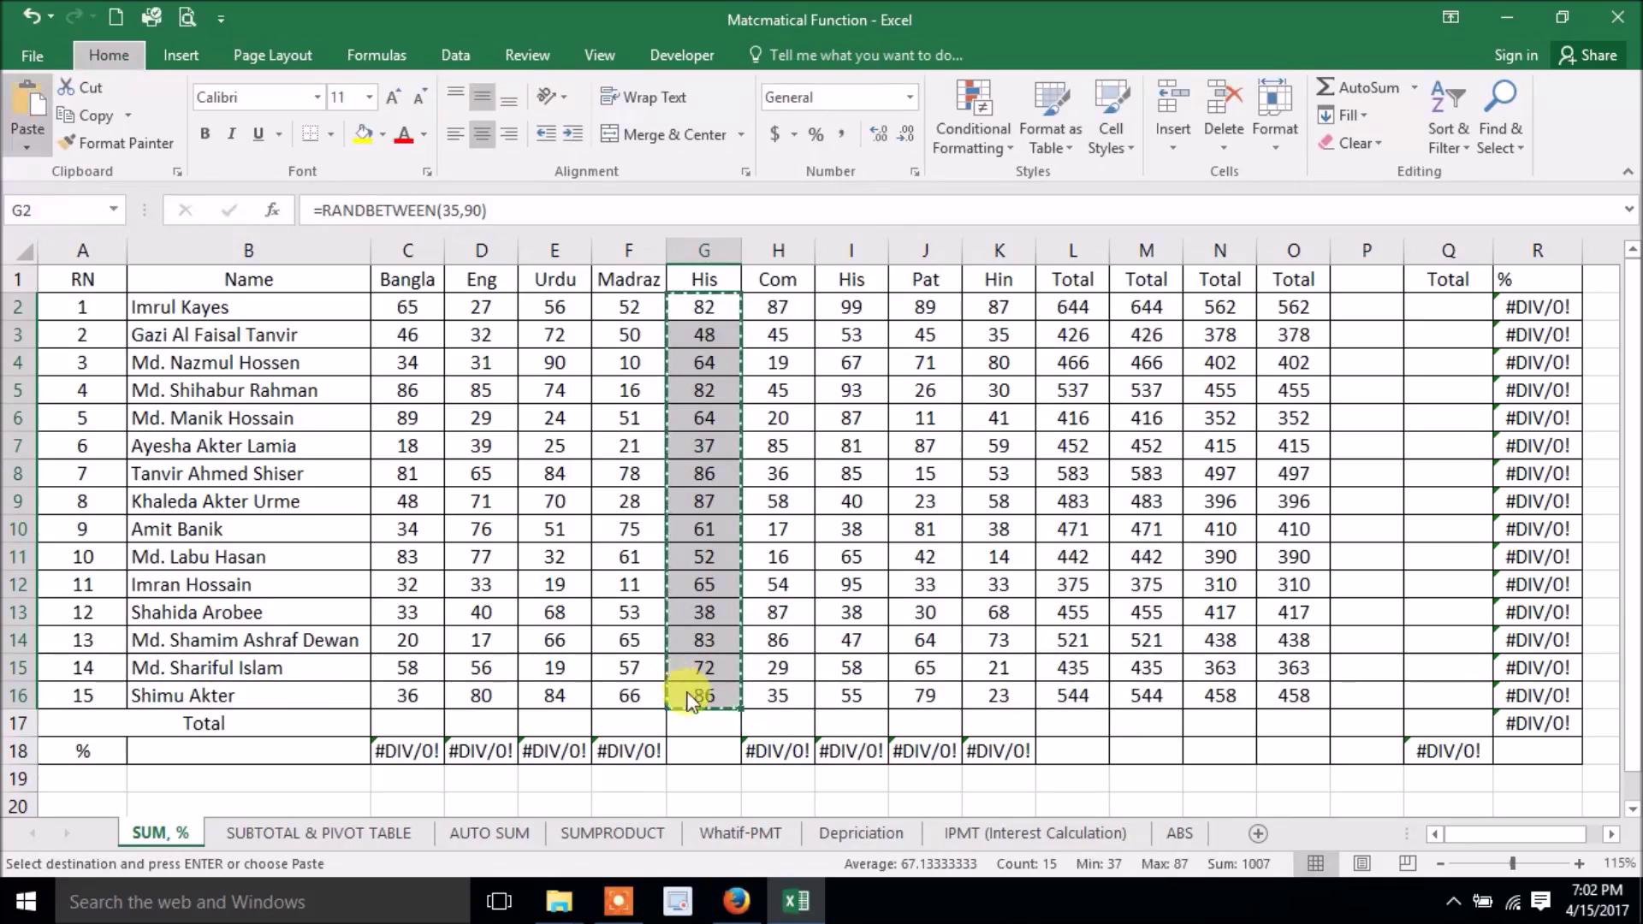
pyautogui.press('v')
pyautogui.click(916, 552)
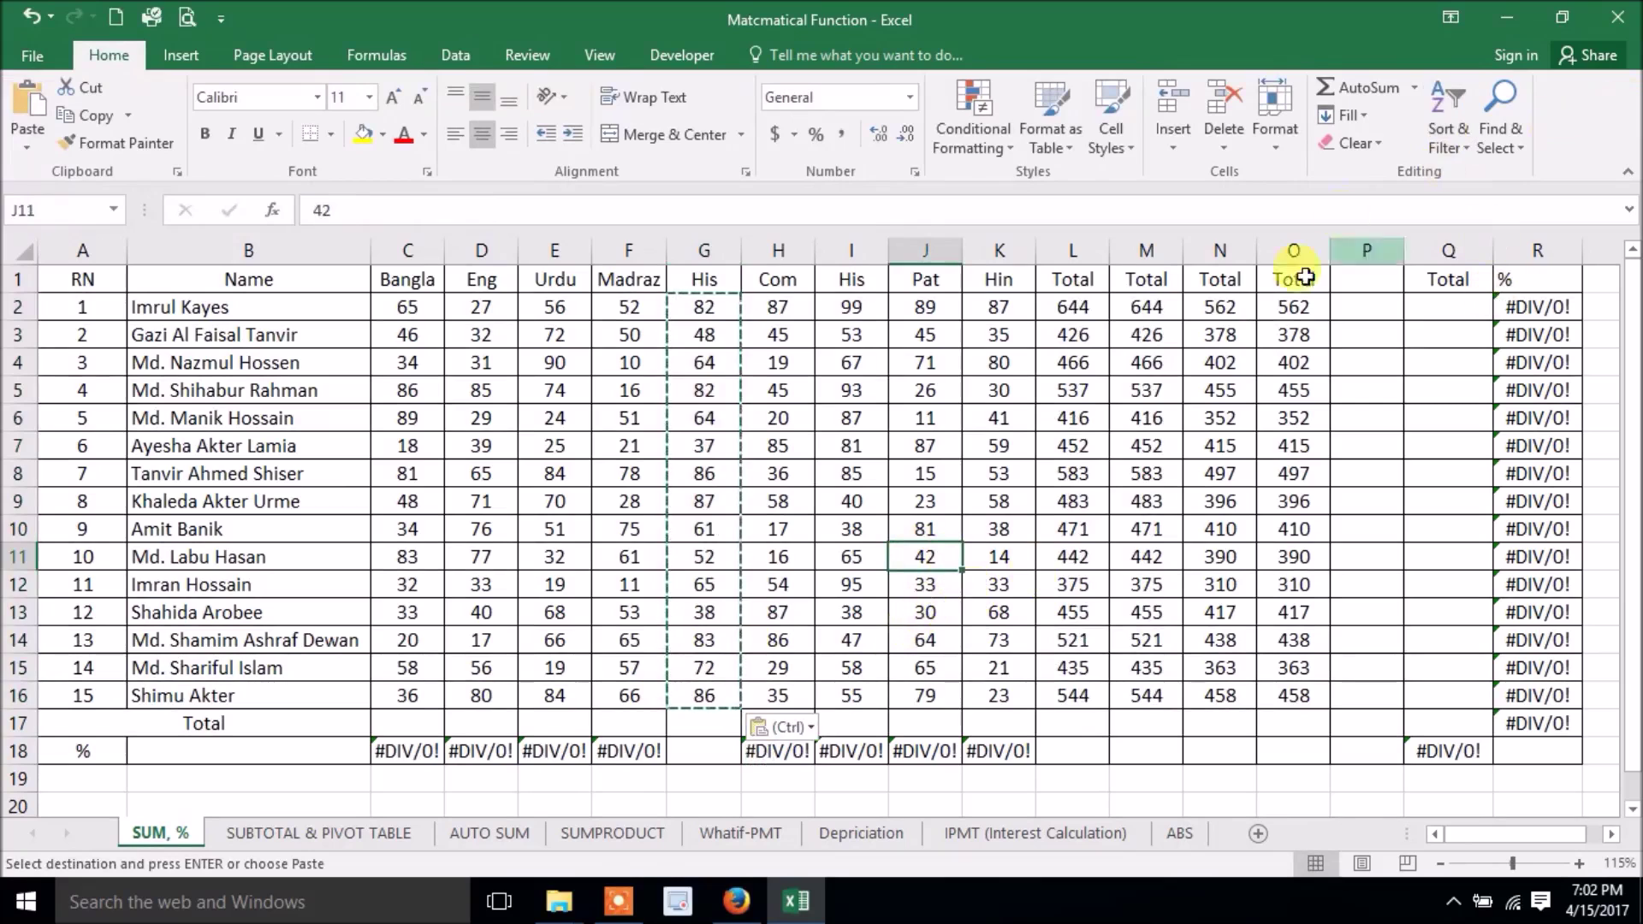
# Compare the totals in L2:M16 with the cell-by-cell addition formula in N2 and the inserted His mark in G2
pyautogui.moveTo(1072, 308); pyautogui.dragTo(1137, 689)
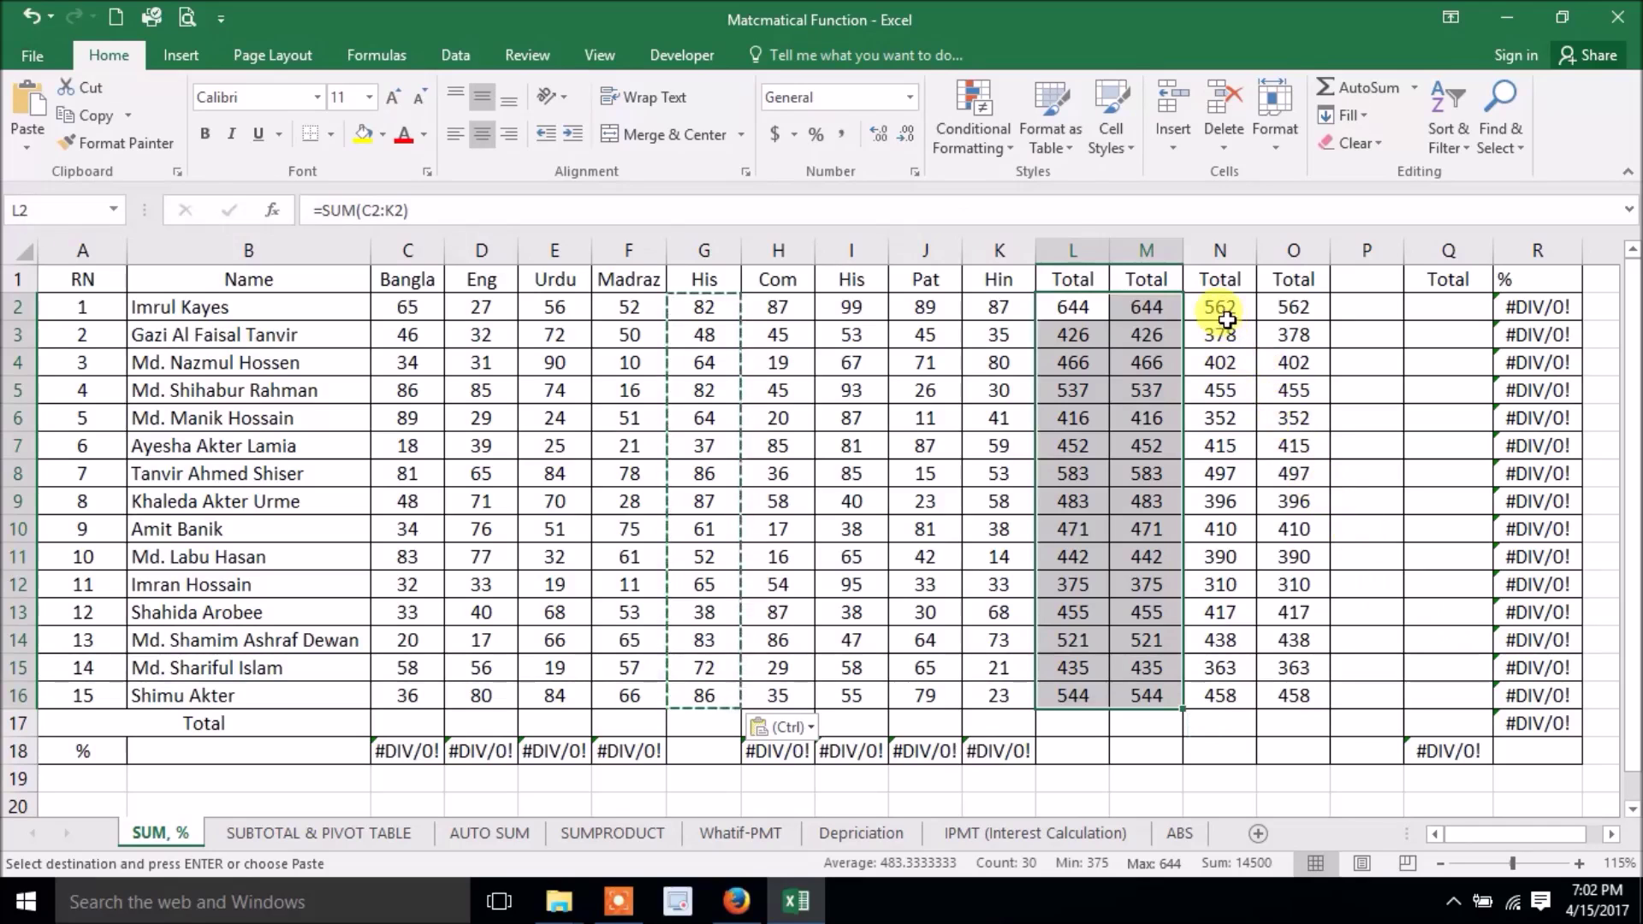
pyautogui.moveTo(1226, 312)
pyautogui.mouseDown()
pyautogui.moveTo(1477, 513)
pyautogui.moveTo(1488, 817)
pyautogui.moveTo(1497, 381)
pyautogui.moveTo(1363, 420)
pyautogui.moveTo(1223, 306)
pyautogui.mouseUp()
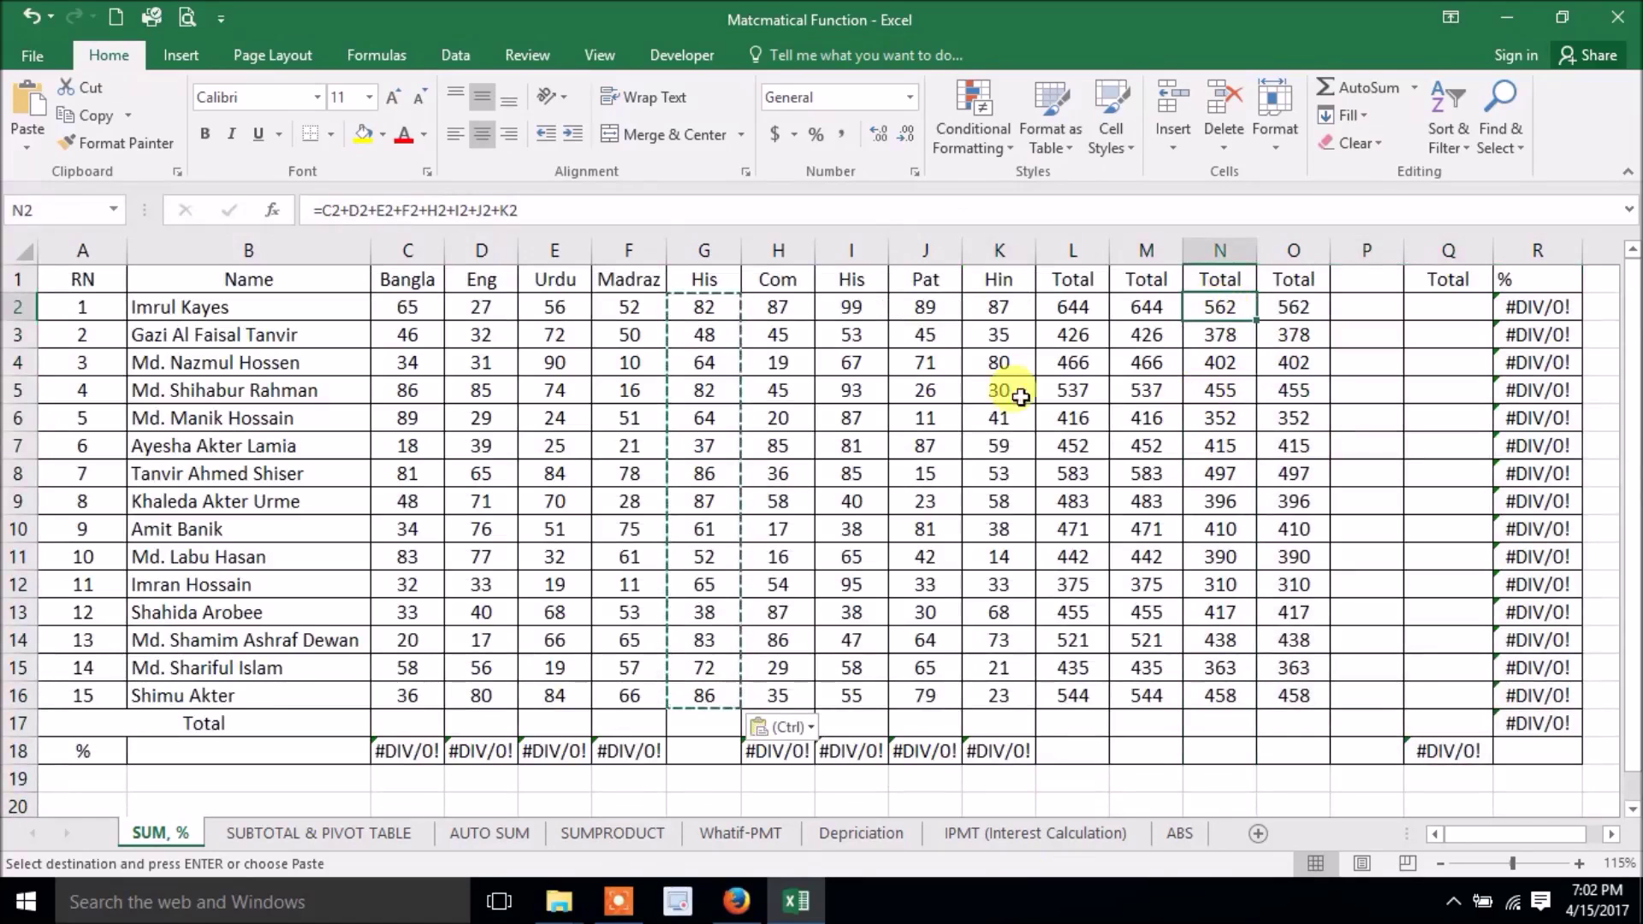
pyautogui.click(731, 301)
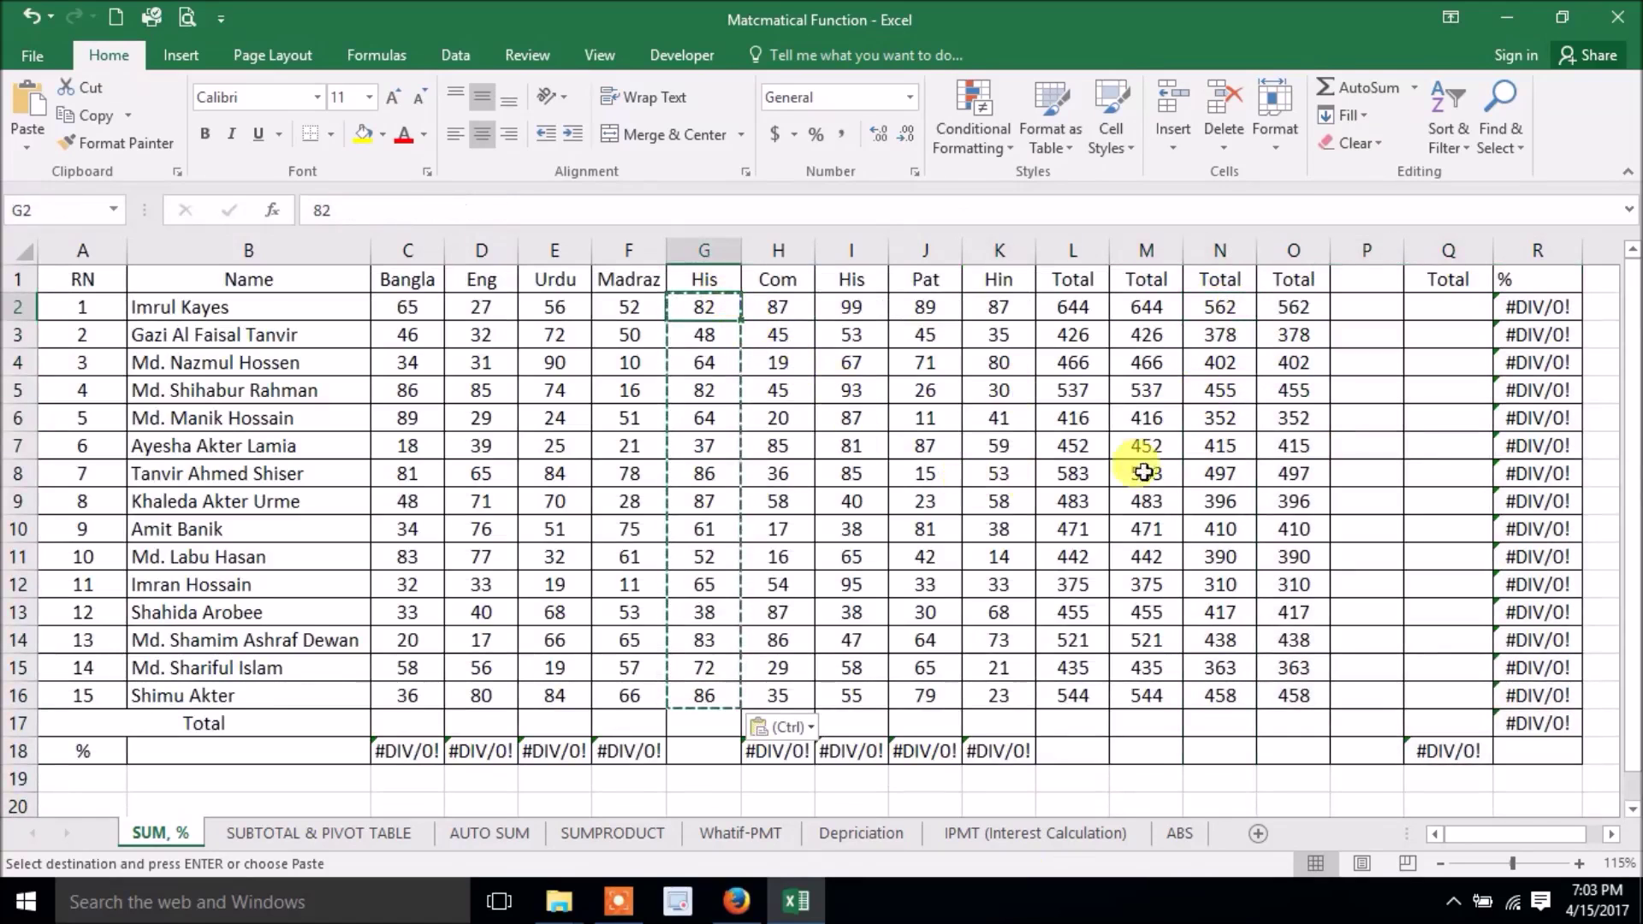
pyautogui.click(1221, 302)
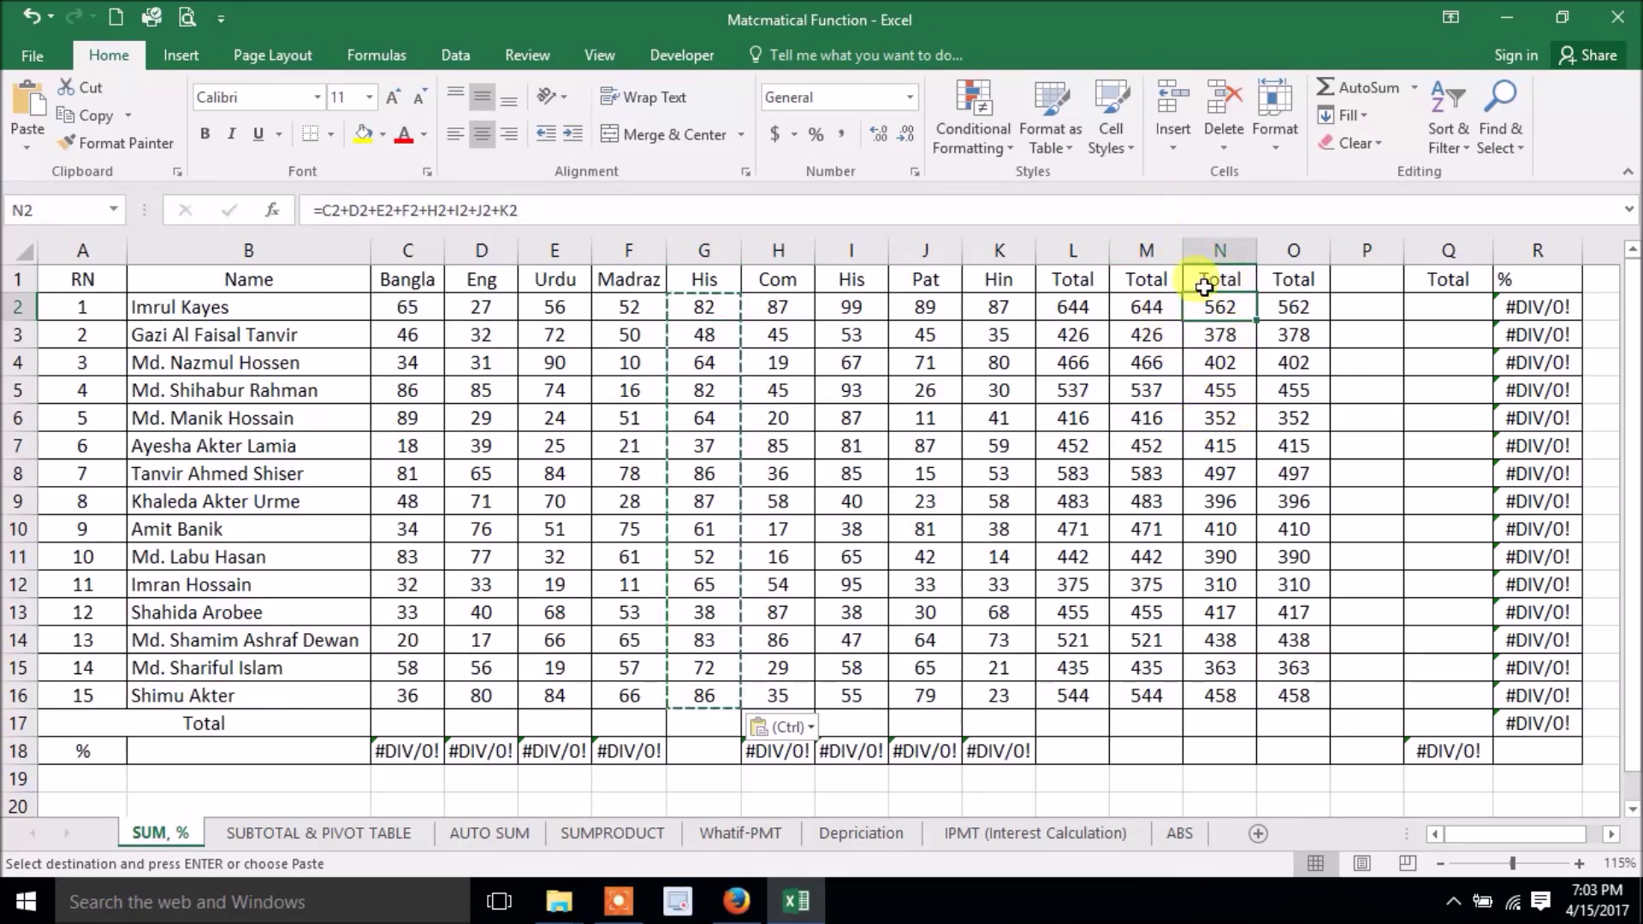
# Delete columns N to Q with the surplus totals, and clear the broken percentage formulas from N2:N17
pyautogui.click(1219, 250)
pyautogui.moveTo(1273, 255); pyautogui.dragTo(1425, 240)
pyautogui.hotkey('ctrl', '-')
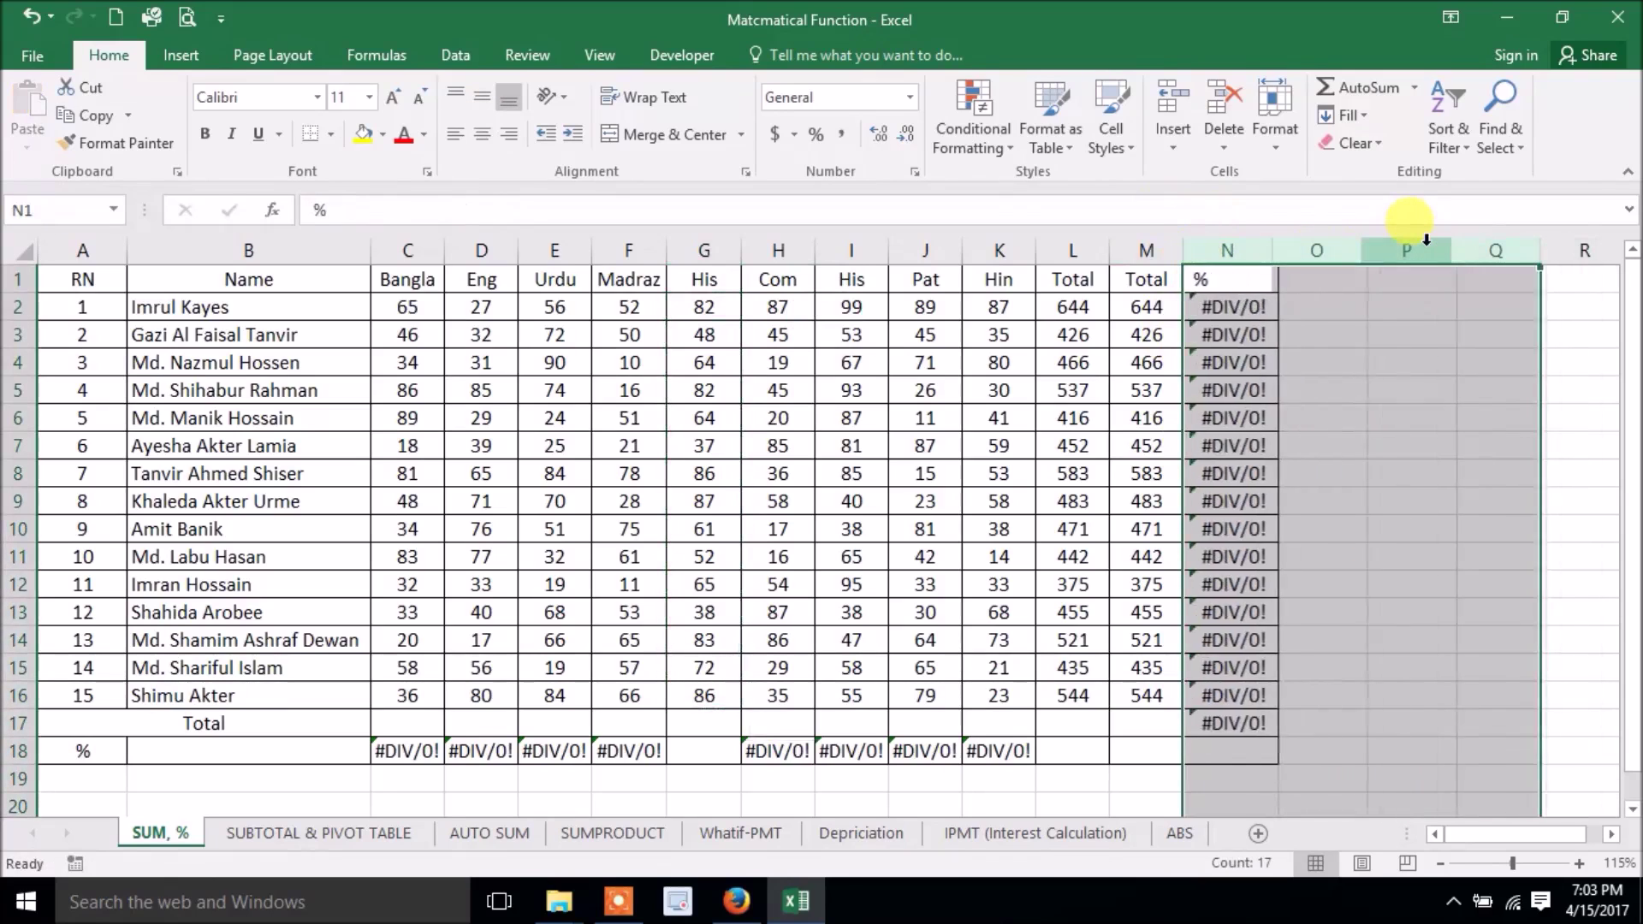
pyautogui.click(1287, 441)
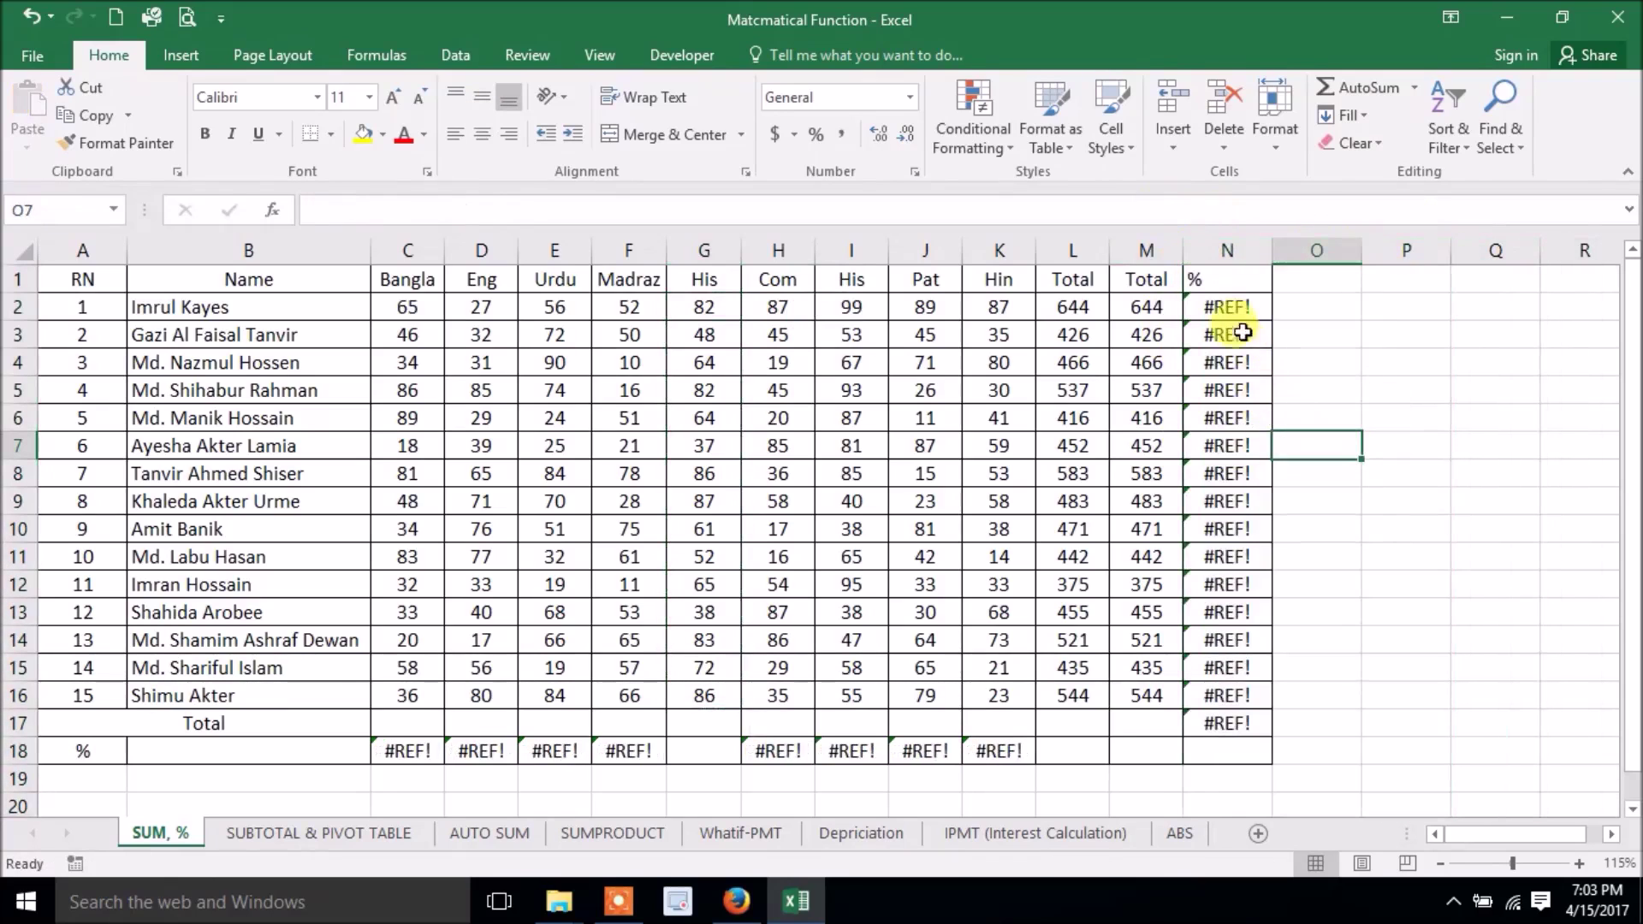
pyautogui.moveTo(1221, 306); pyautogui.dragTo(1206, 725)
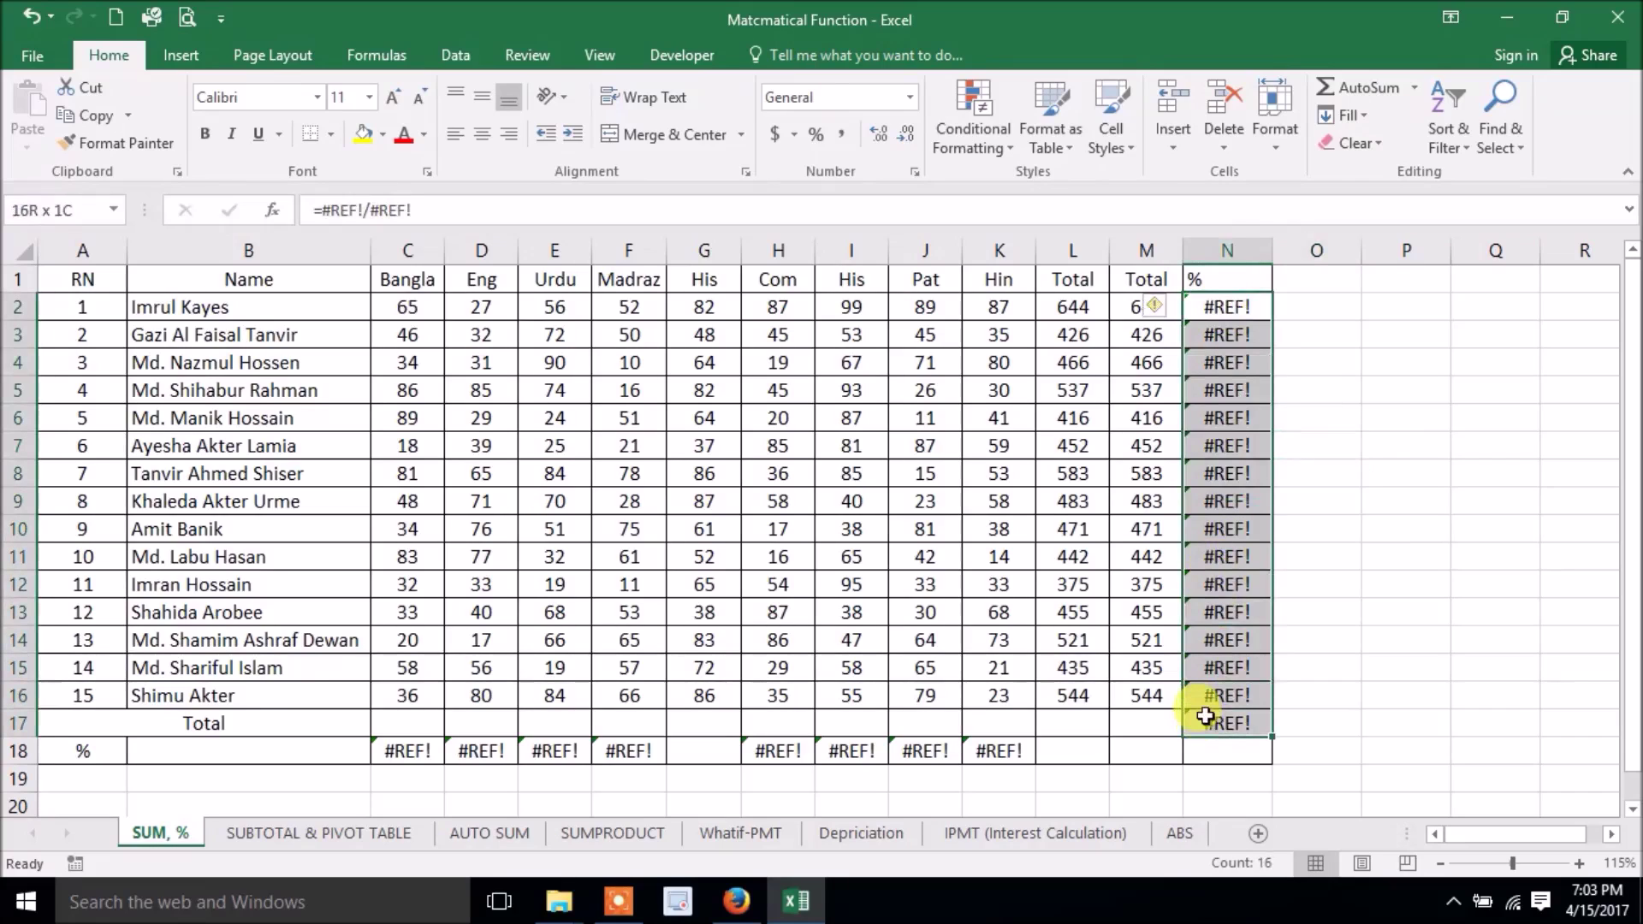
pyautogui.press('Delete')
# Delete the duplicate Total column M, and clear the remaining totals in L2:L17
pyautogui.click(1099, 304)
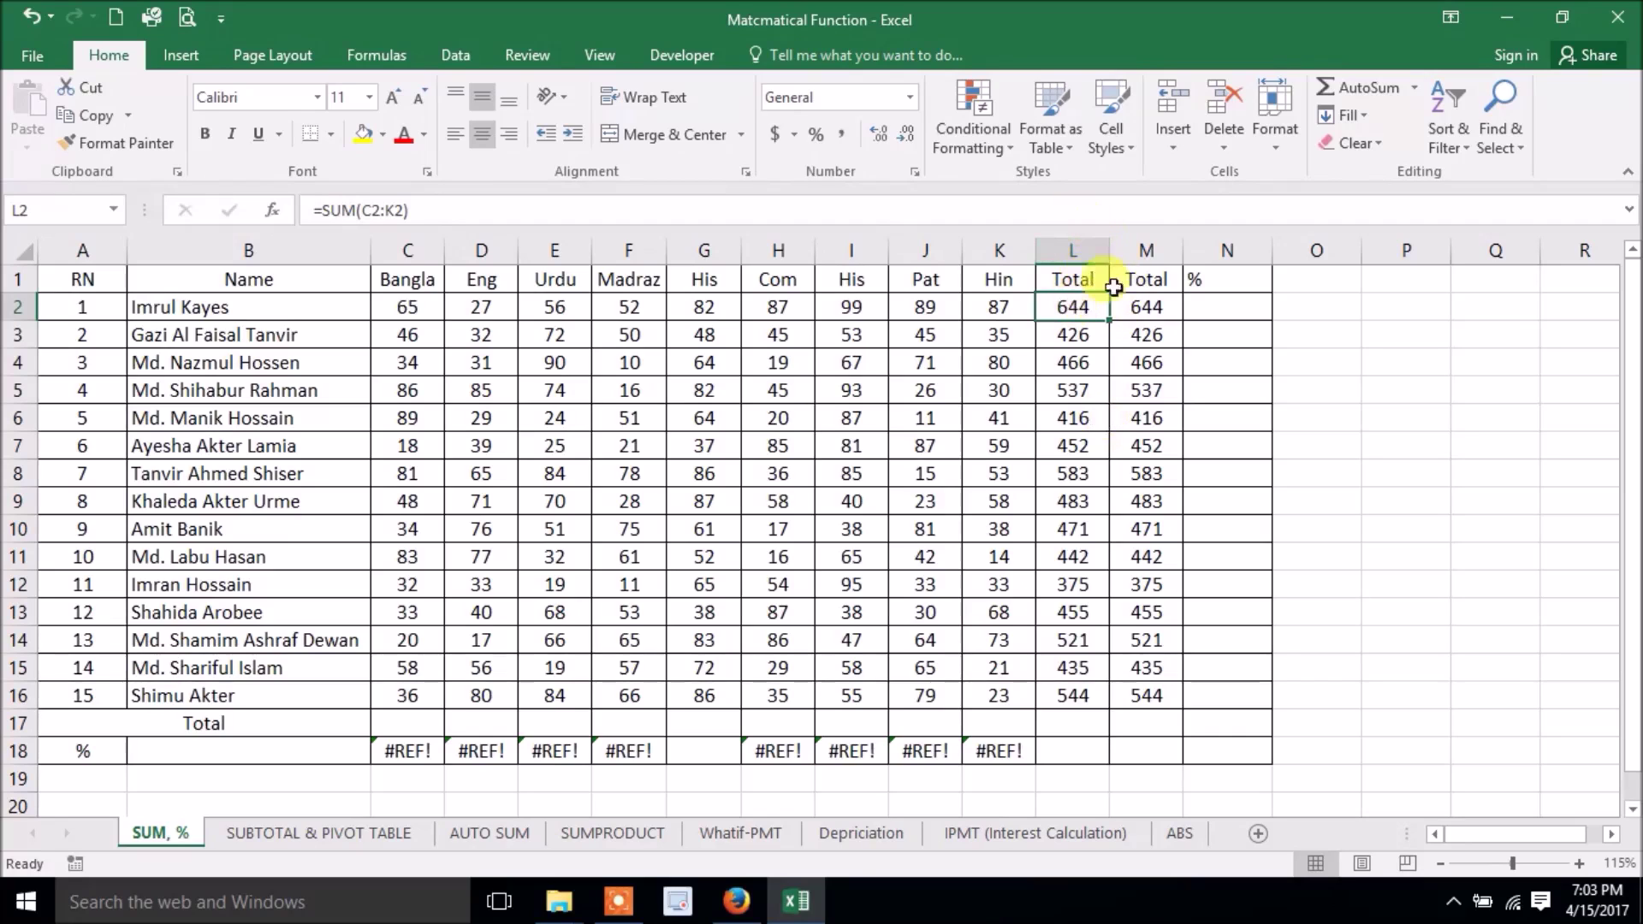
pyautogui.click(1134, 242)
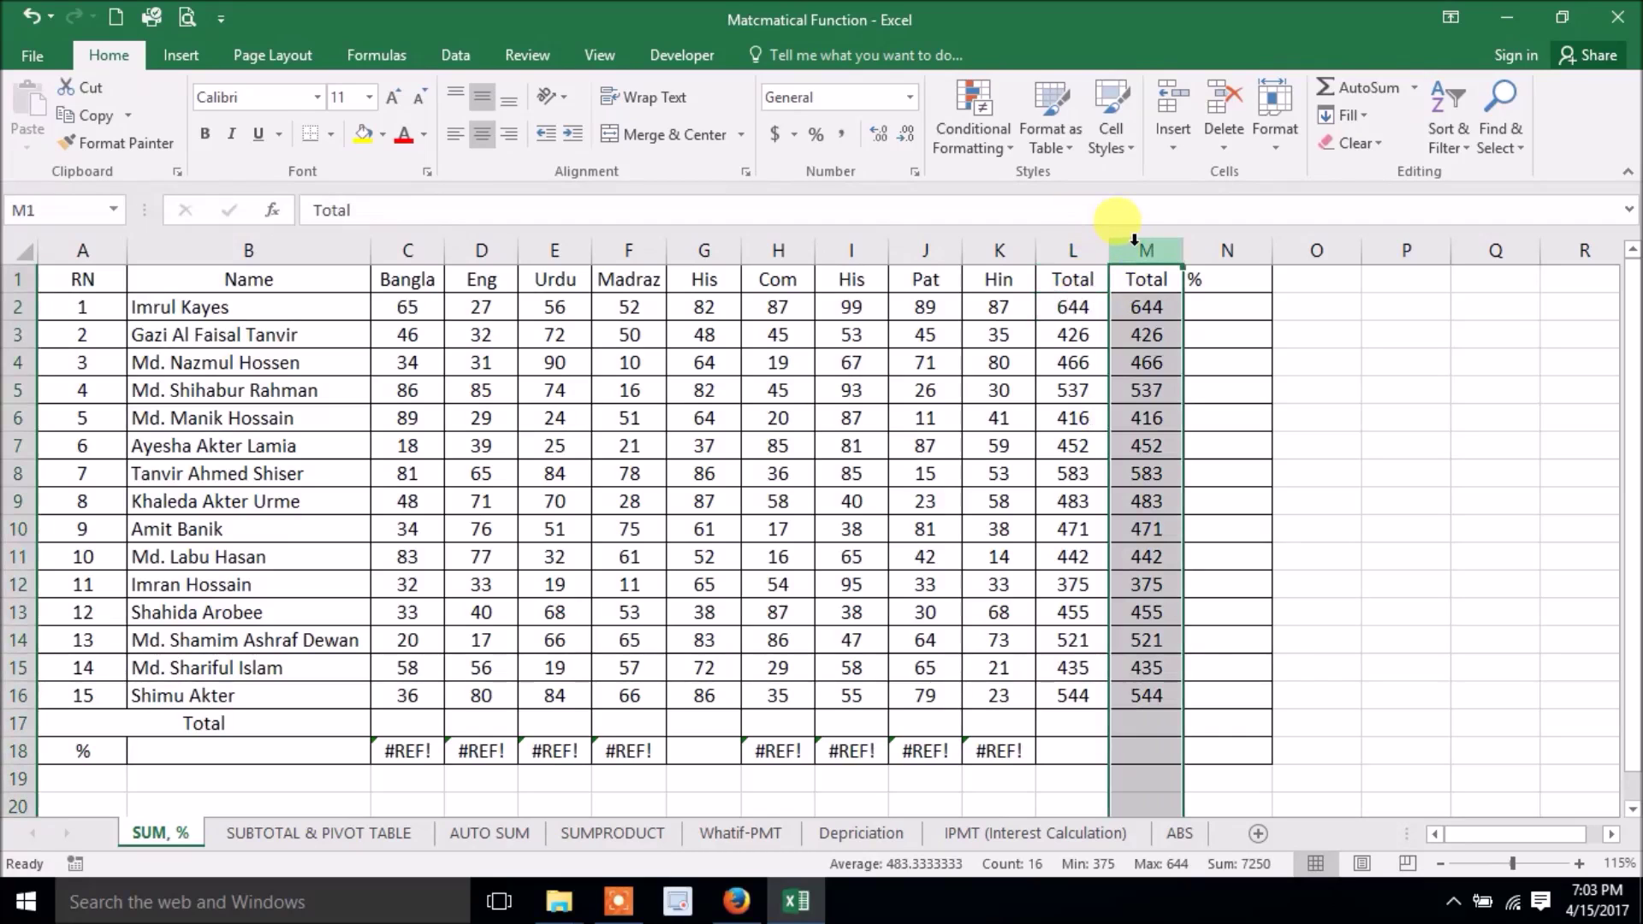
pyautogui.hotkey('ctrl', '-')
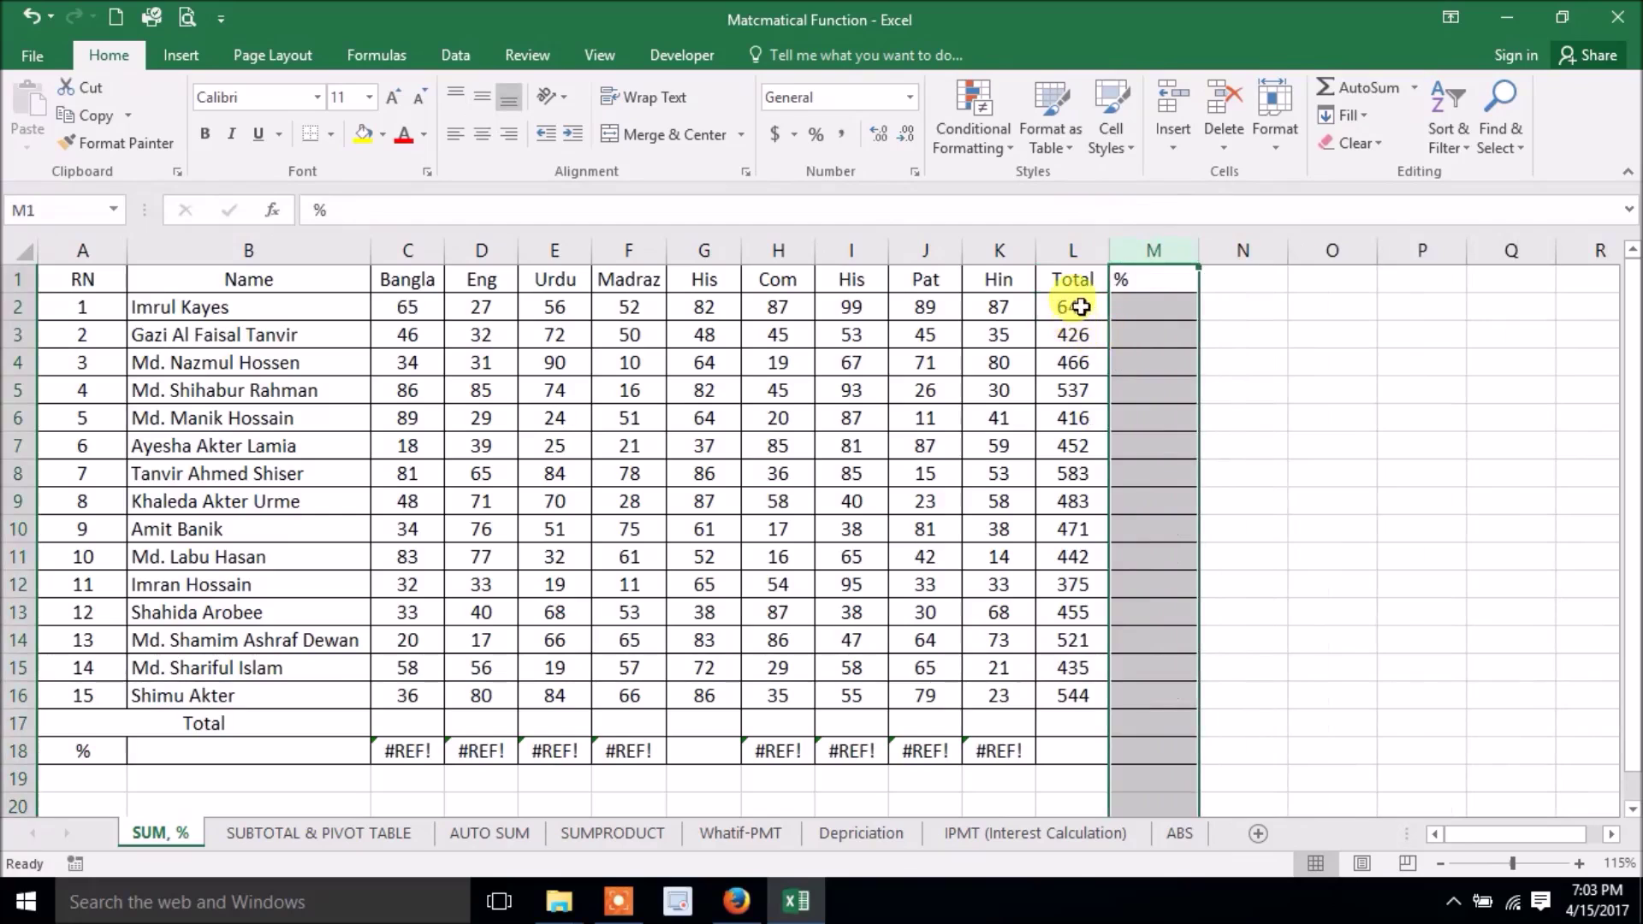
pyautogui.moveTo(1071, 301); pyautogui.dragTo(1055, 726)
pyautogui.press('Delete')
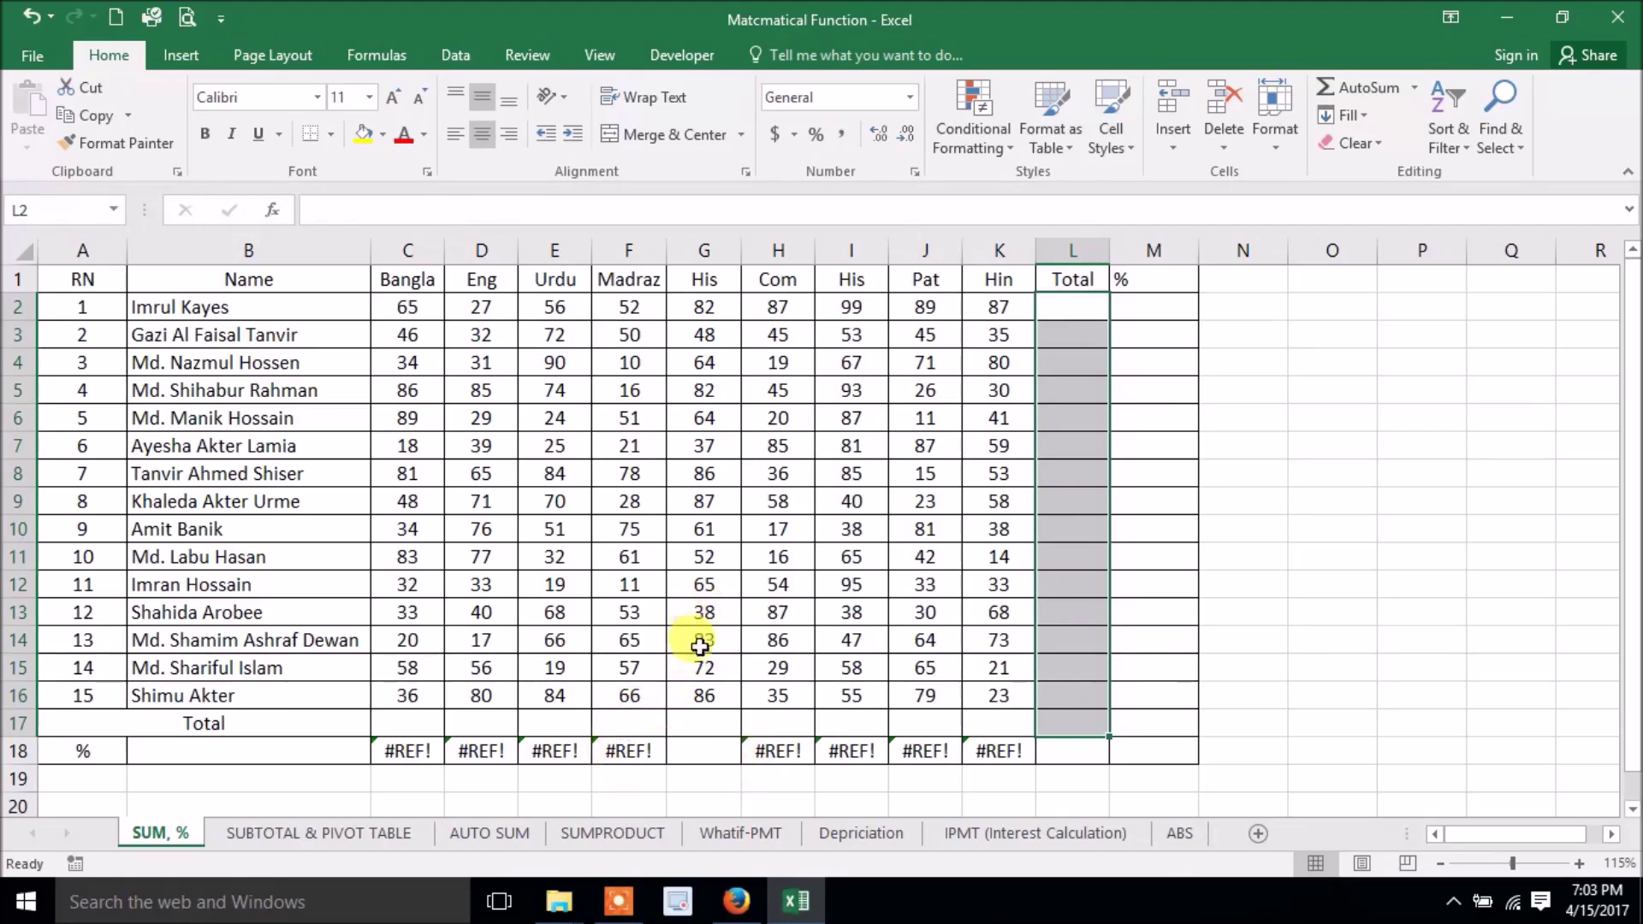
# Fill the Total column and Total row of the marks range C2:L17 in one go with AutoSum
pyautogui.click(432, 725)
pyautogui.moveTo(433, 725); pyautogui.dragTo(1072, 710)
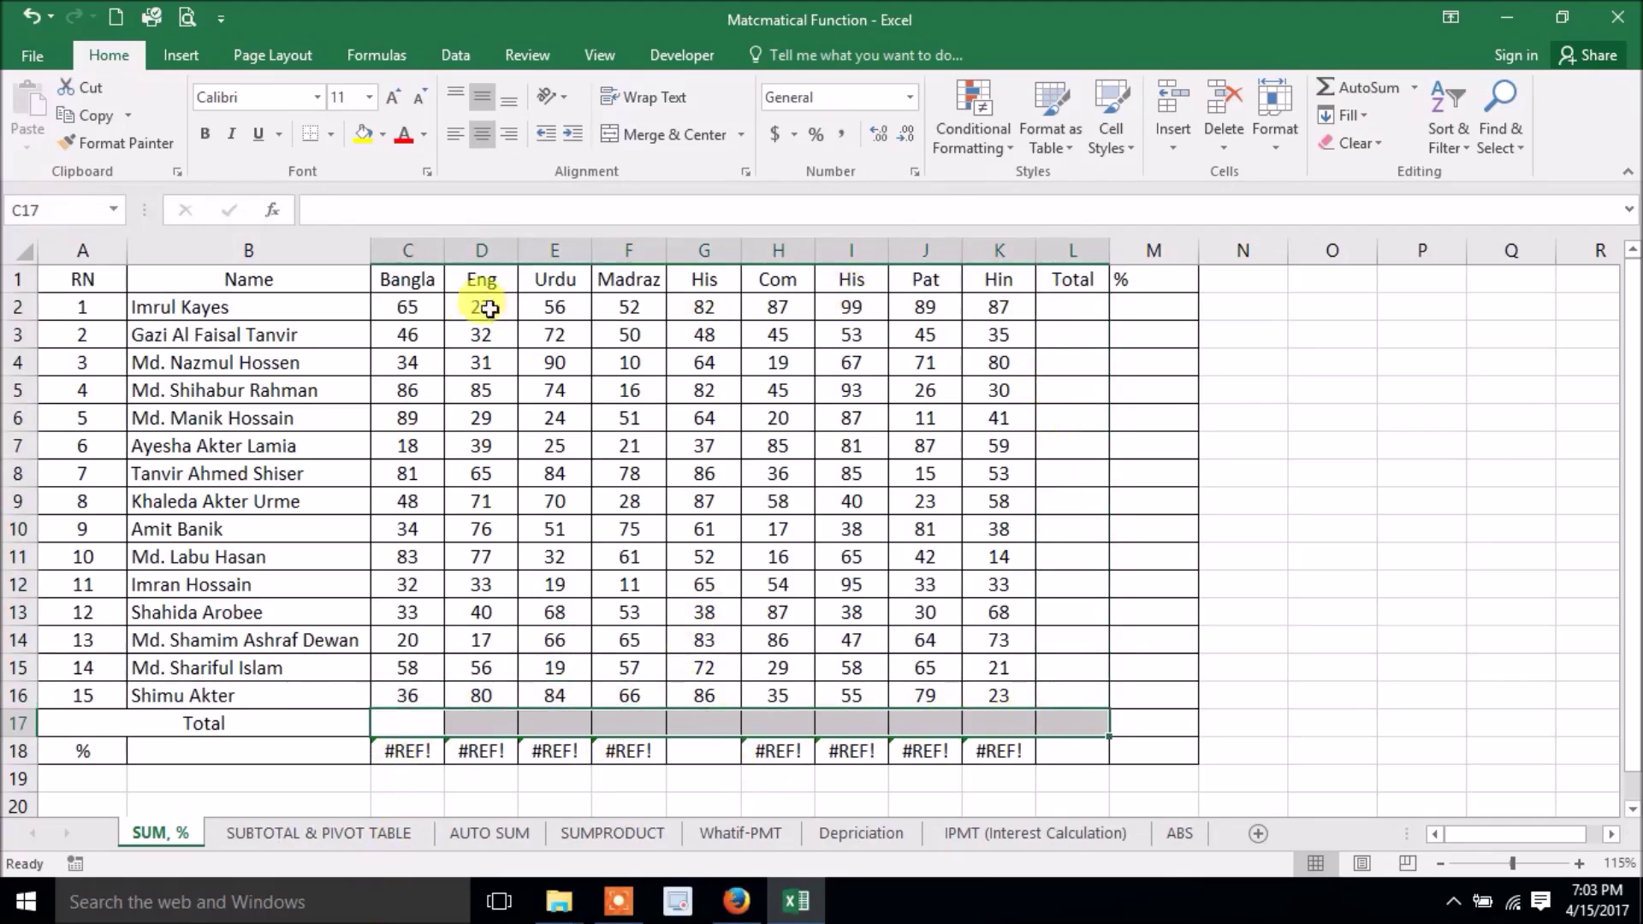
pyautogui.moveTo(411, 306); pyautogui.dragTo(1063, 725)
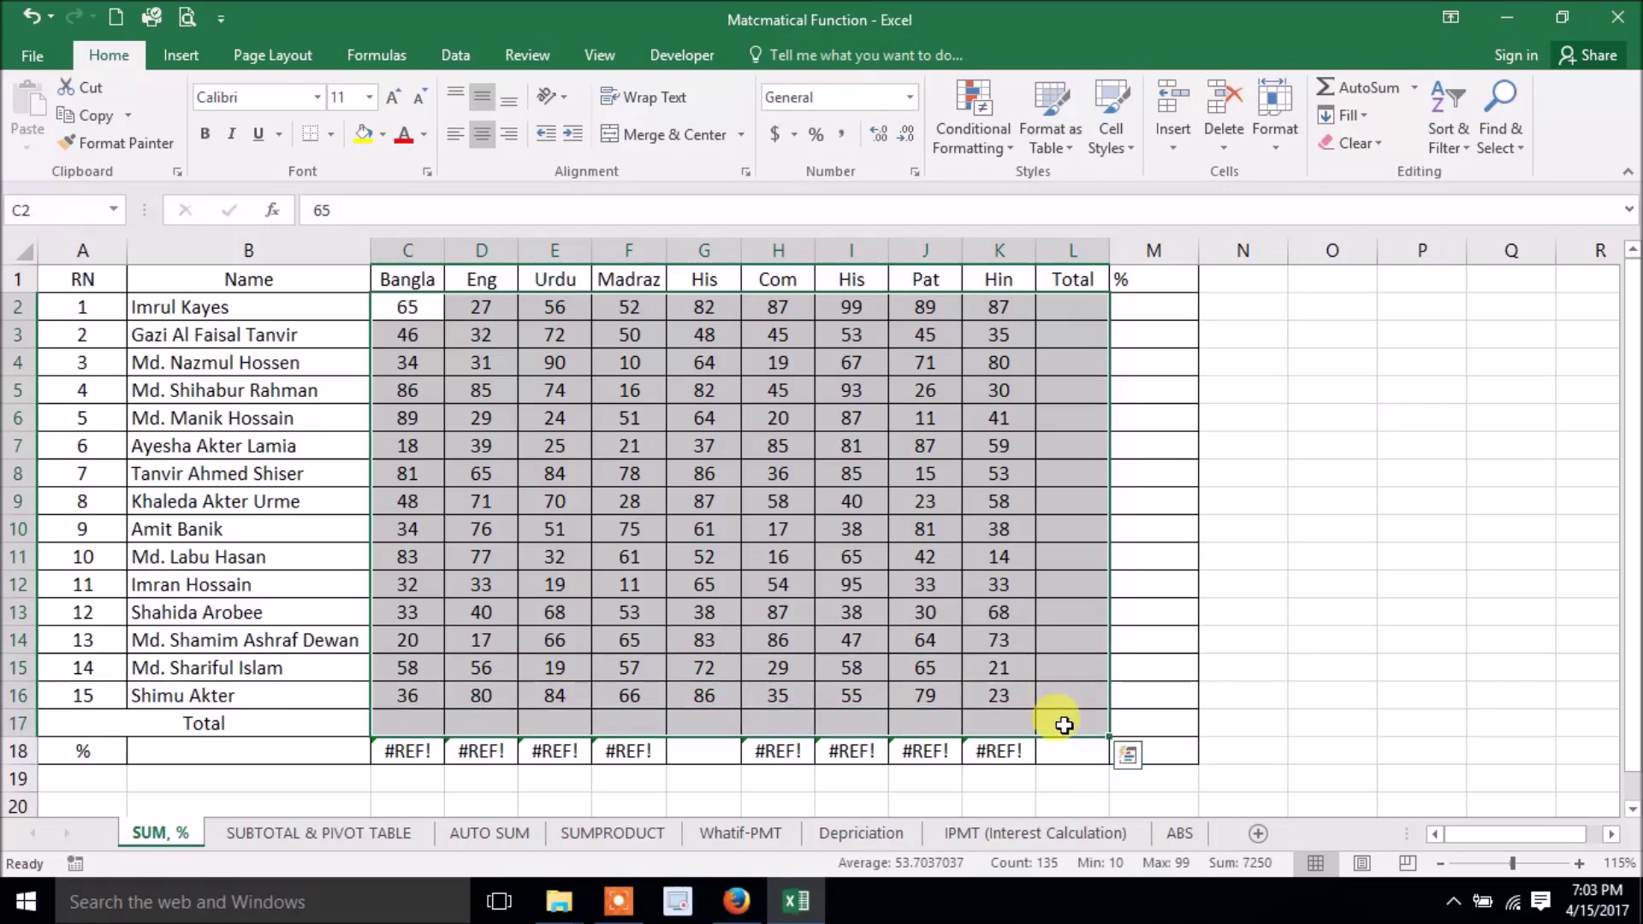
pyautogui.press('alt')
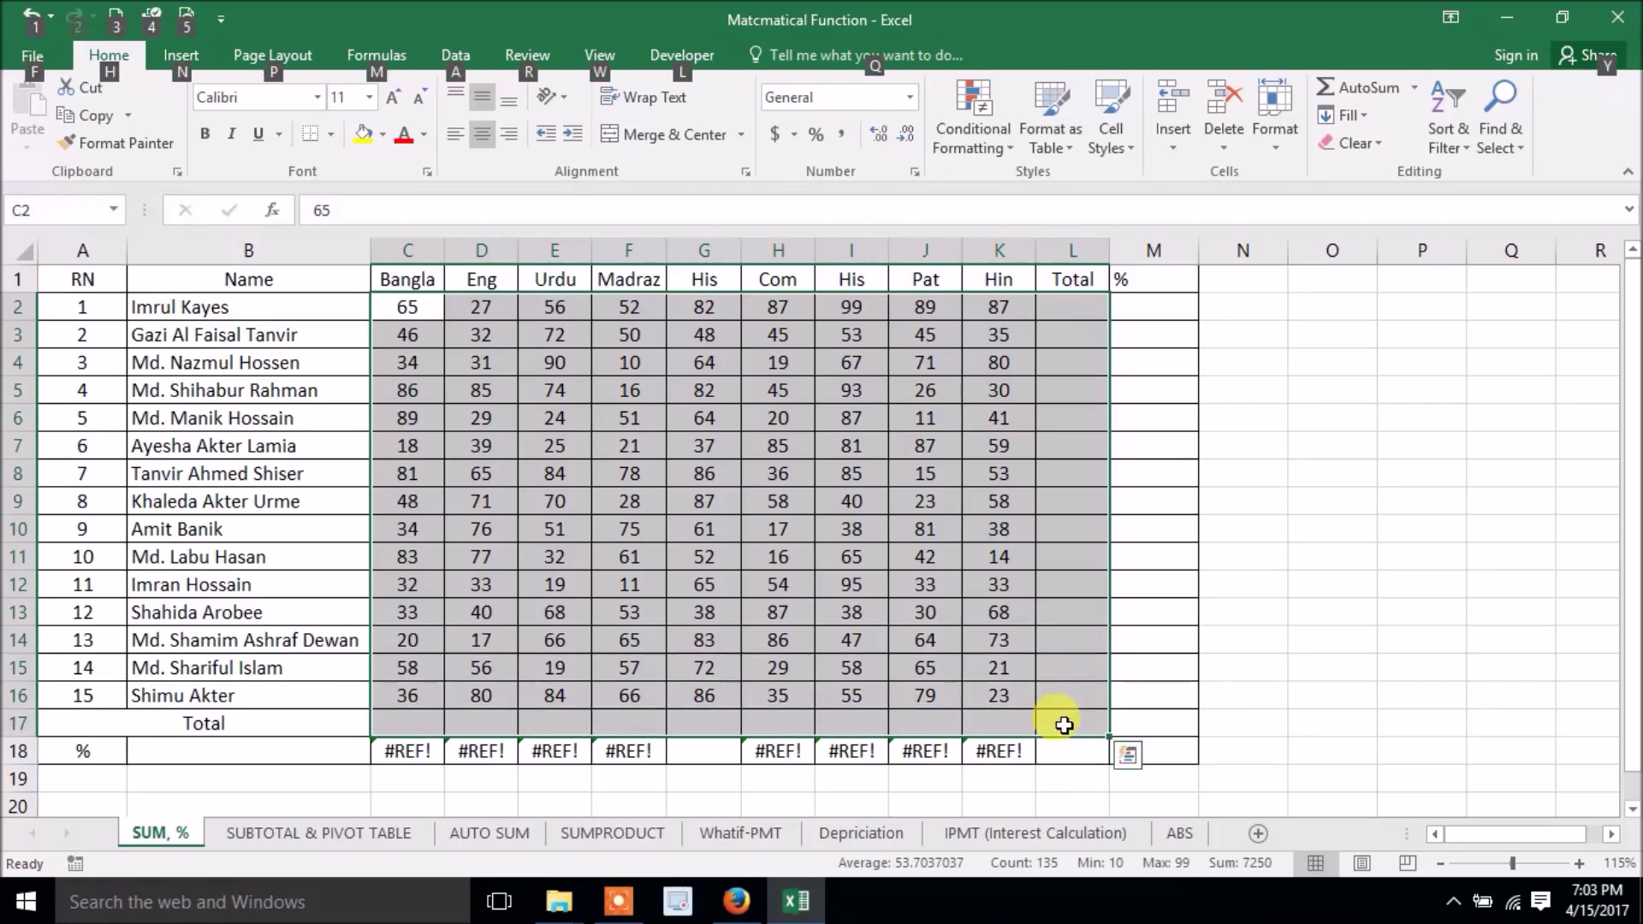
pyautogui.hotkey('alt', '=')
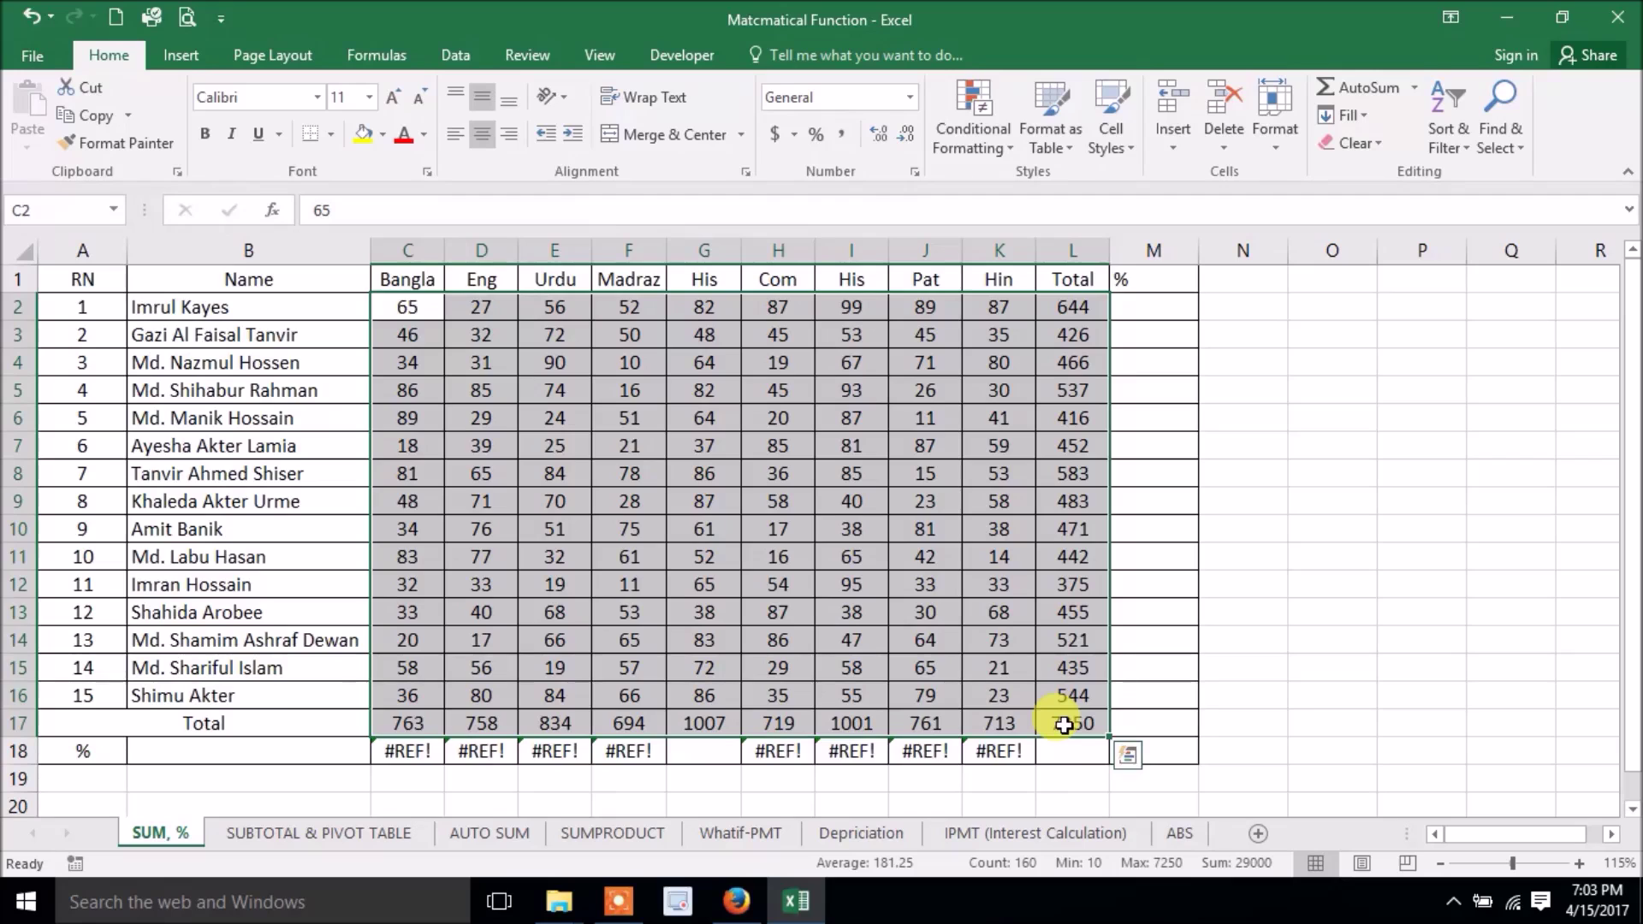
# Clear the broken percentage formulas from the % row, C18:L18
pyautogui.click(439, 756)
pyautogui.moveTo(440, 757); pyautogui.dragTo(1057, 737)
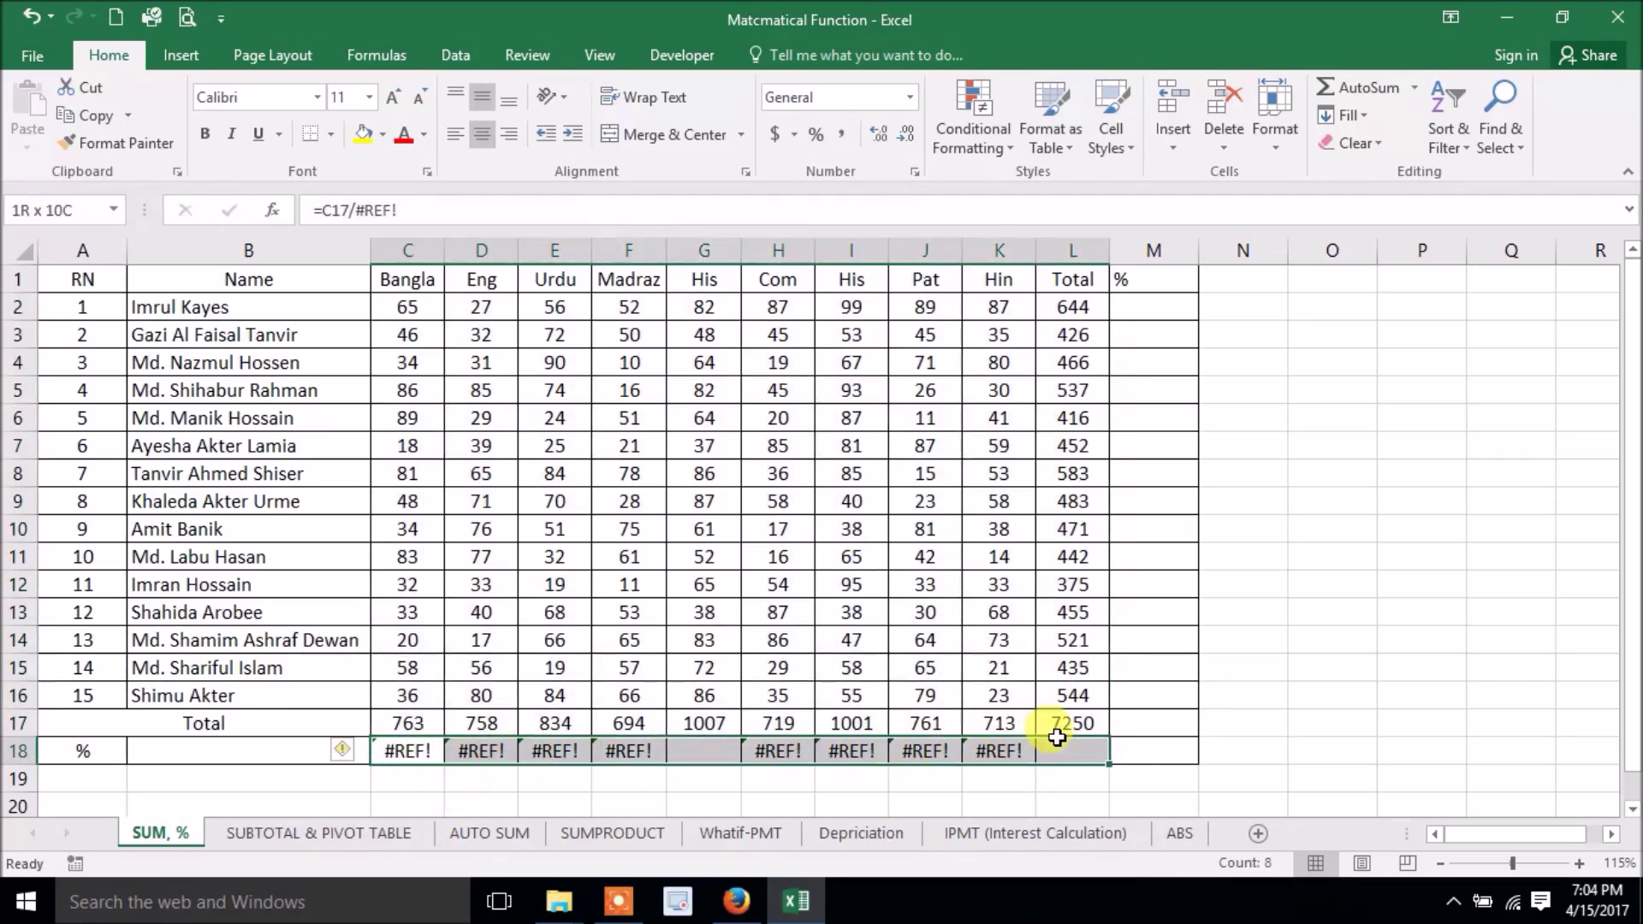
pyautogui.press('Delete')
pyautogui.click(1314, 616)
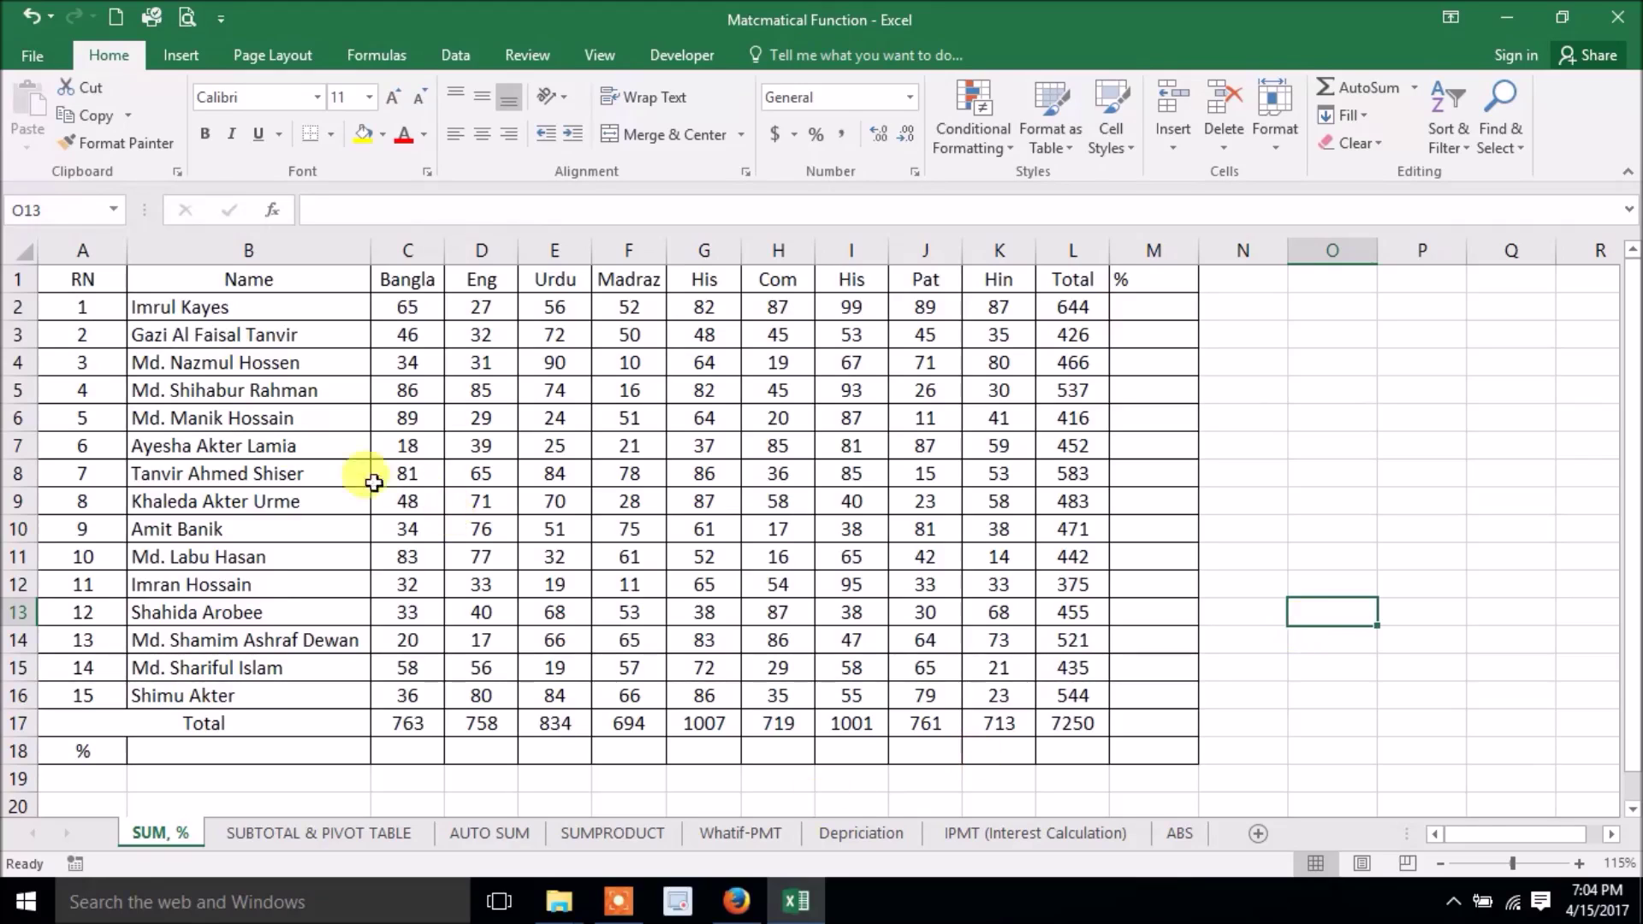
# Format the RN column, A1:A16, with yellow fill, Adobe Fan Heiti Std B font, italic and underline
pyautogui.click(113, 289)
pyautogui.moveTo(118, 306); pyautogui.dragTo(1031, 702)
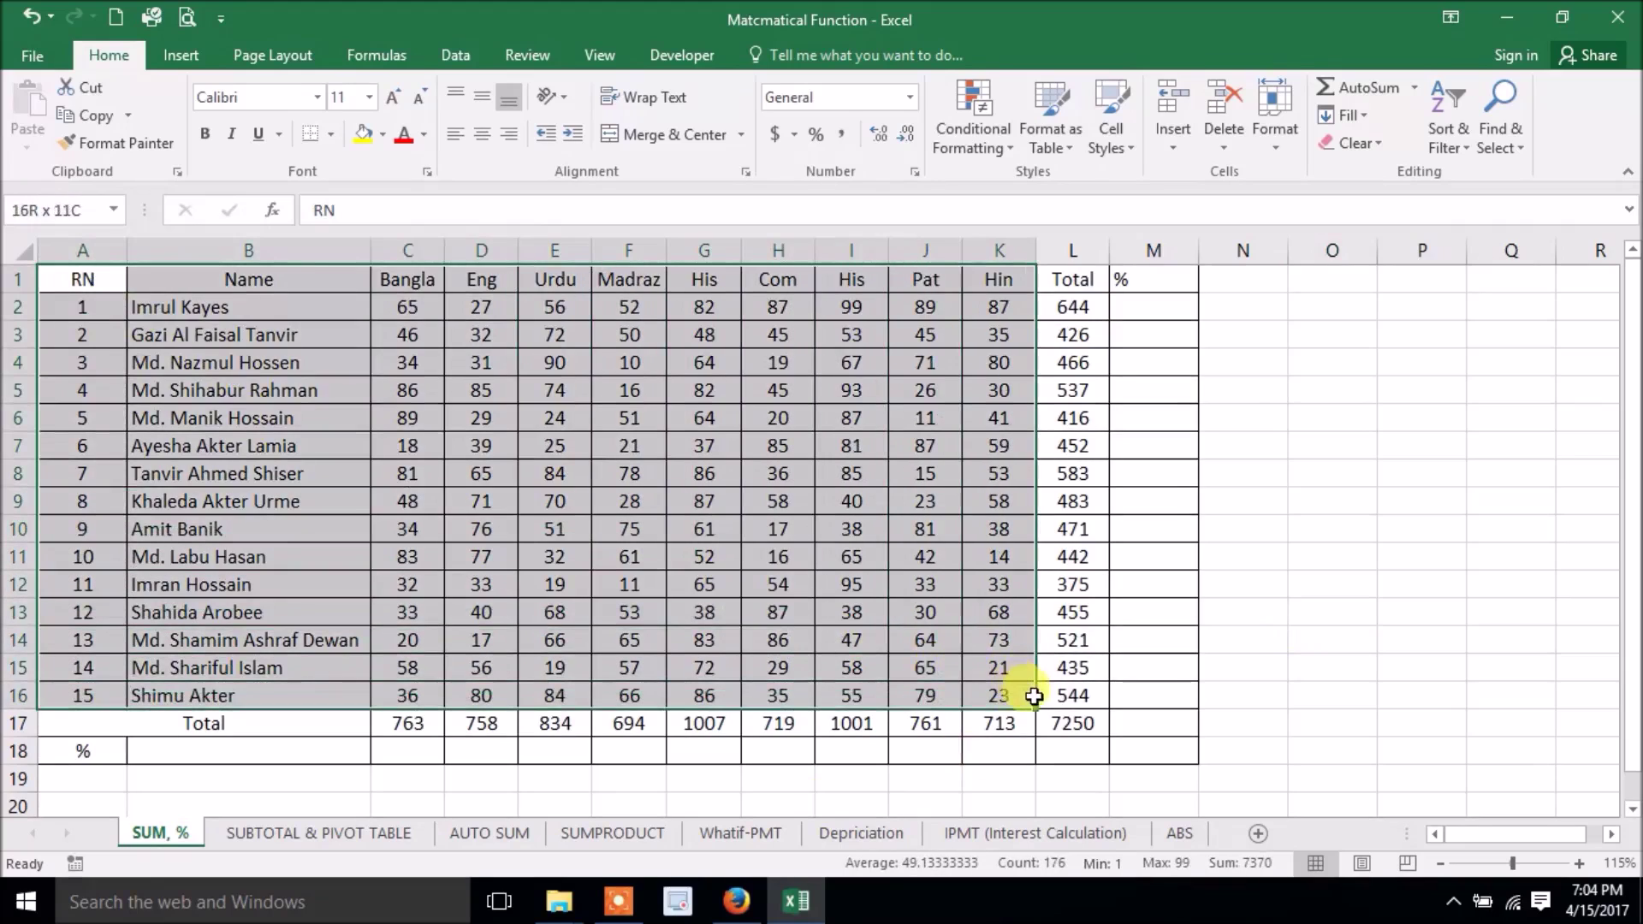
pyautogui.moveTo(95, 282); pyautogui.dragTo(77, 694)
pyautogui.click(363, 133)
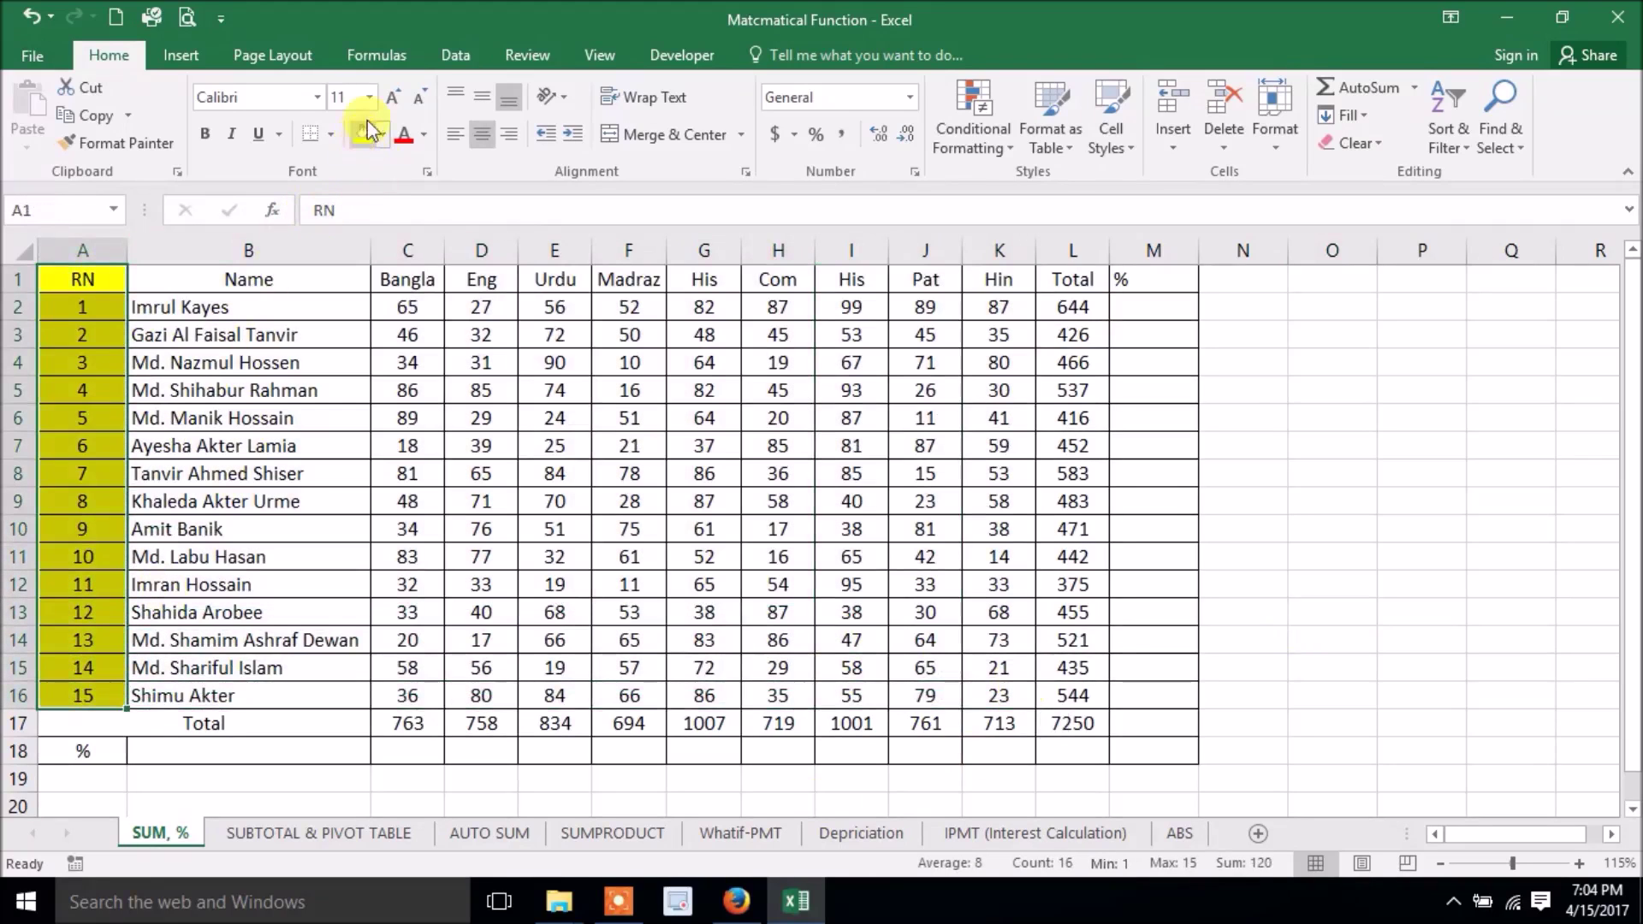
pyautogui.click(317, 96)
pyautogui.click(300, 355)
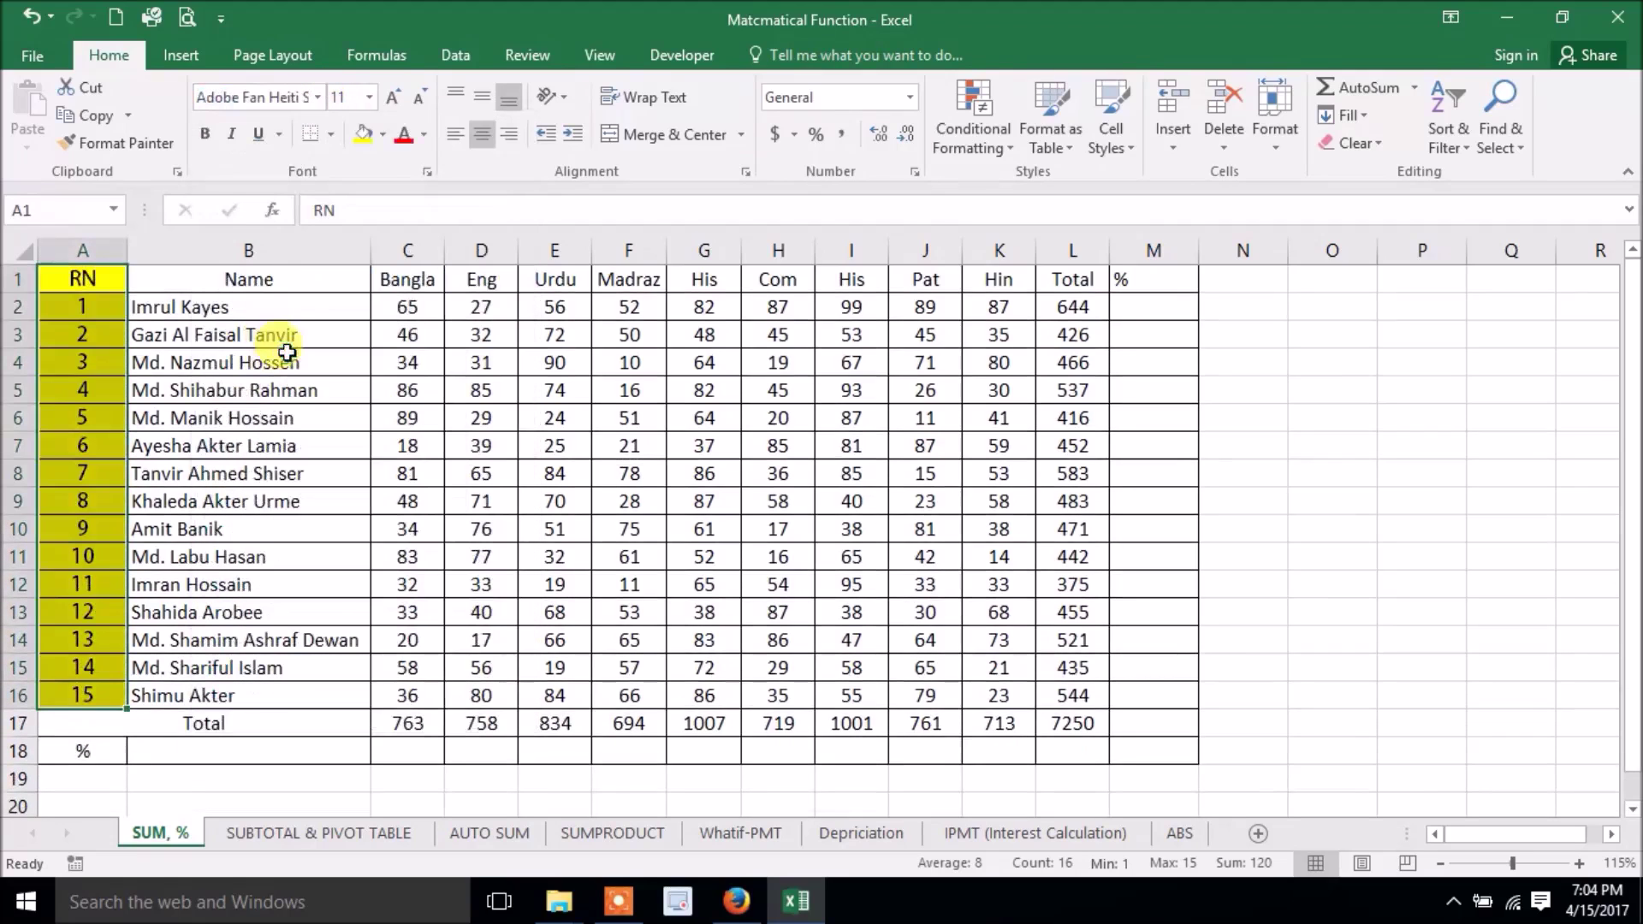
pyautogui.click(231, 133)
pyautogui.click(259, 134)
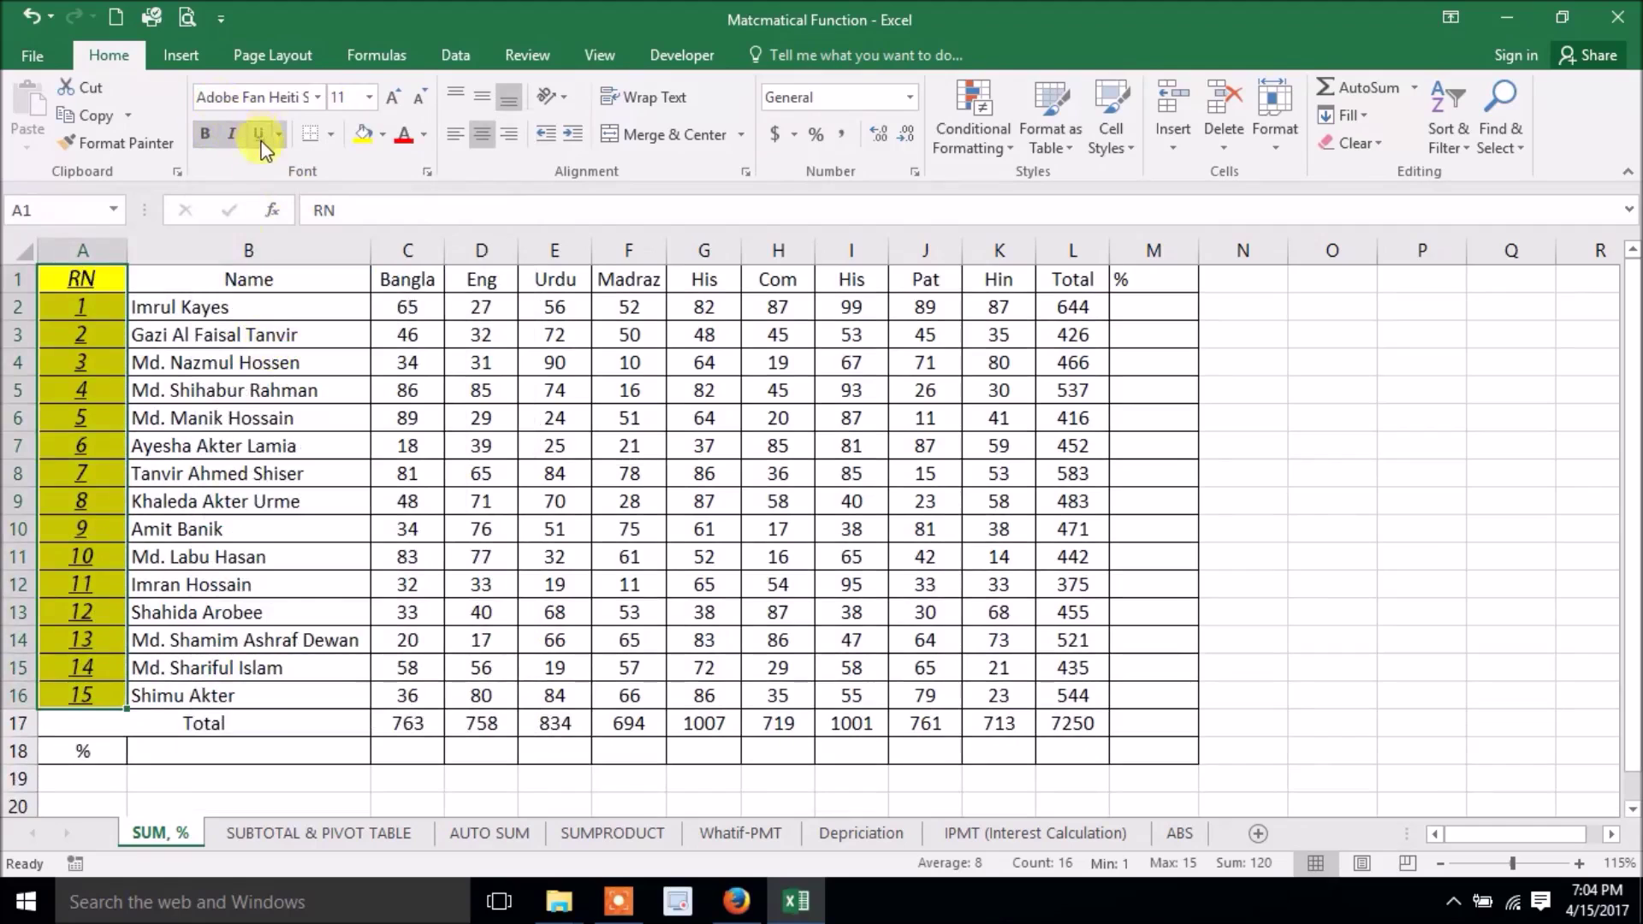
# Set the student names in B2:B16 to Arial Narrow, and make column B slightly narrower
pyautogui.click(359, 385)
pyautogui.moveTo(320, 308); pyautogui.dragTo(246, 701)
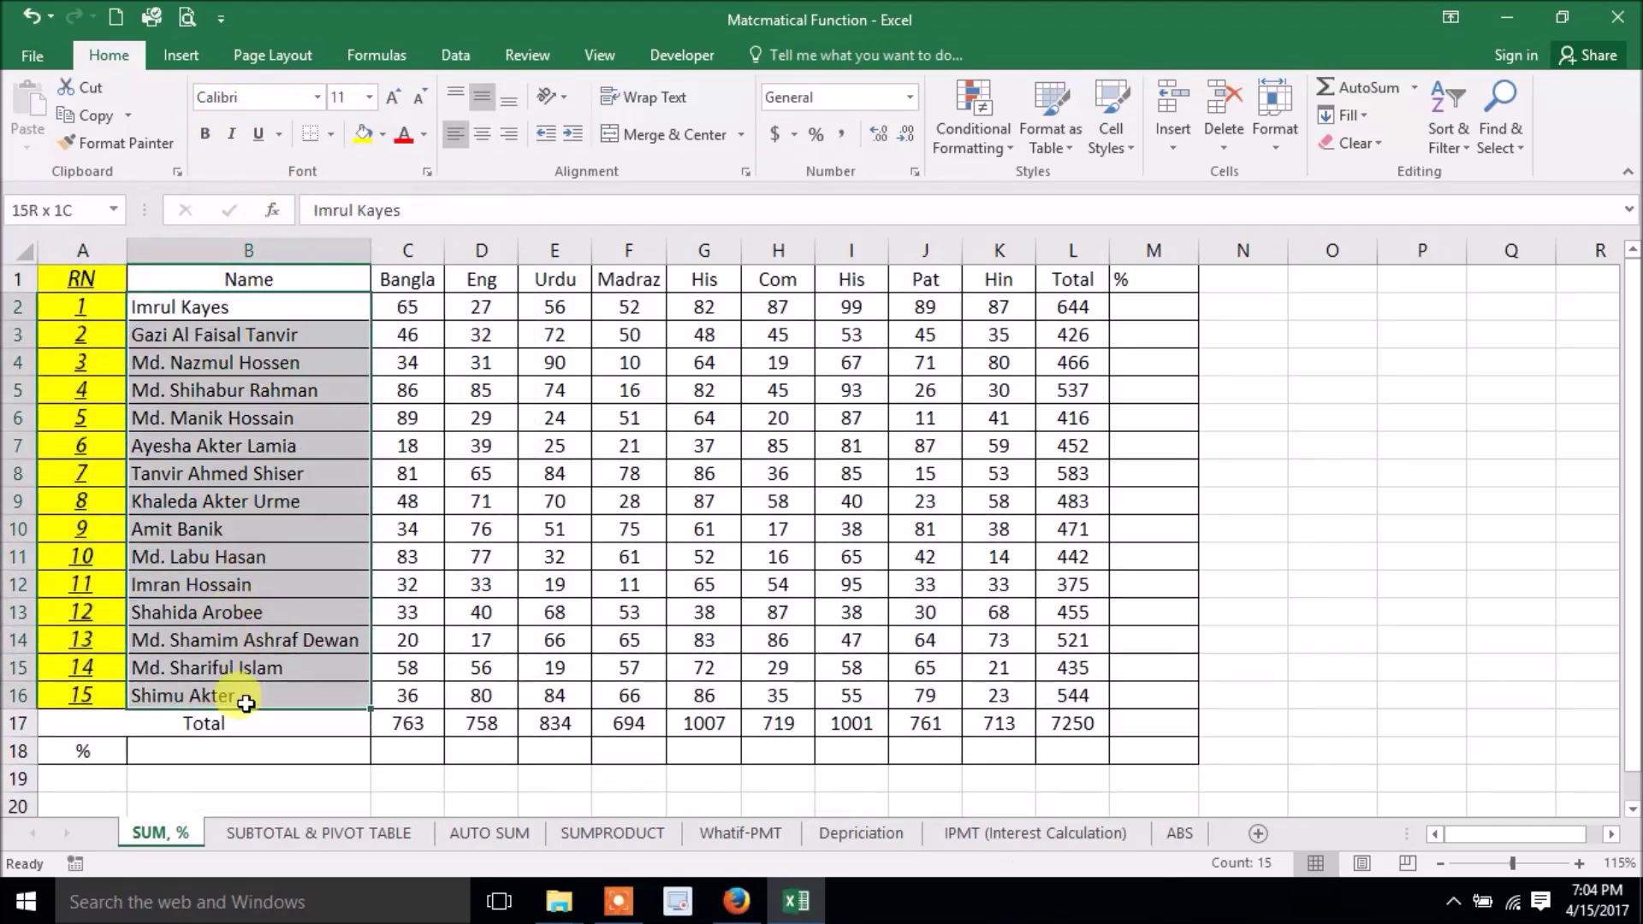
pyautogui.click(316, 97)
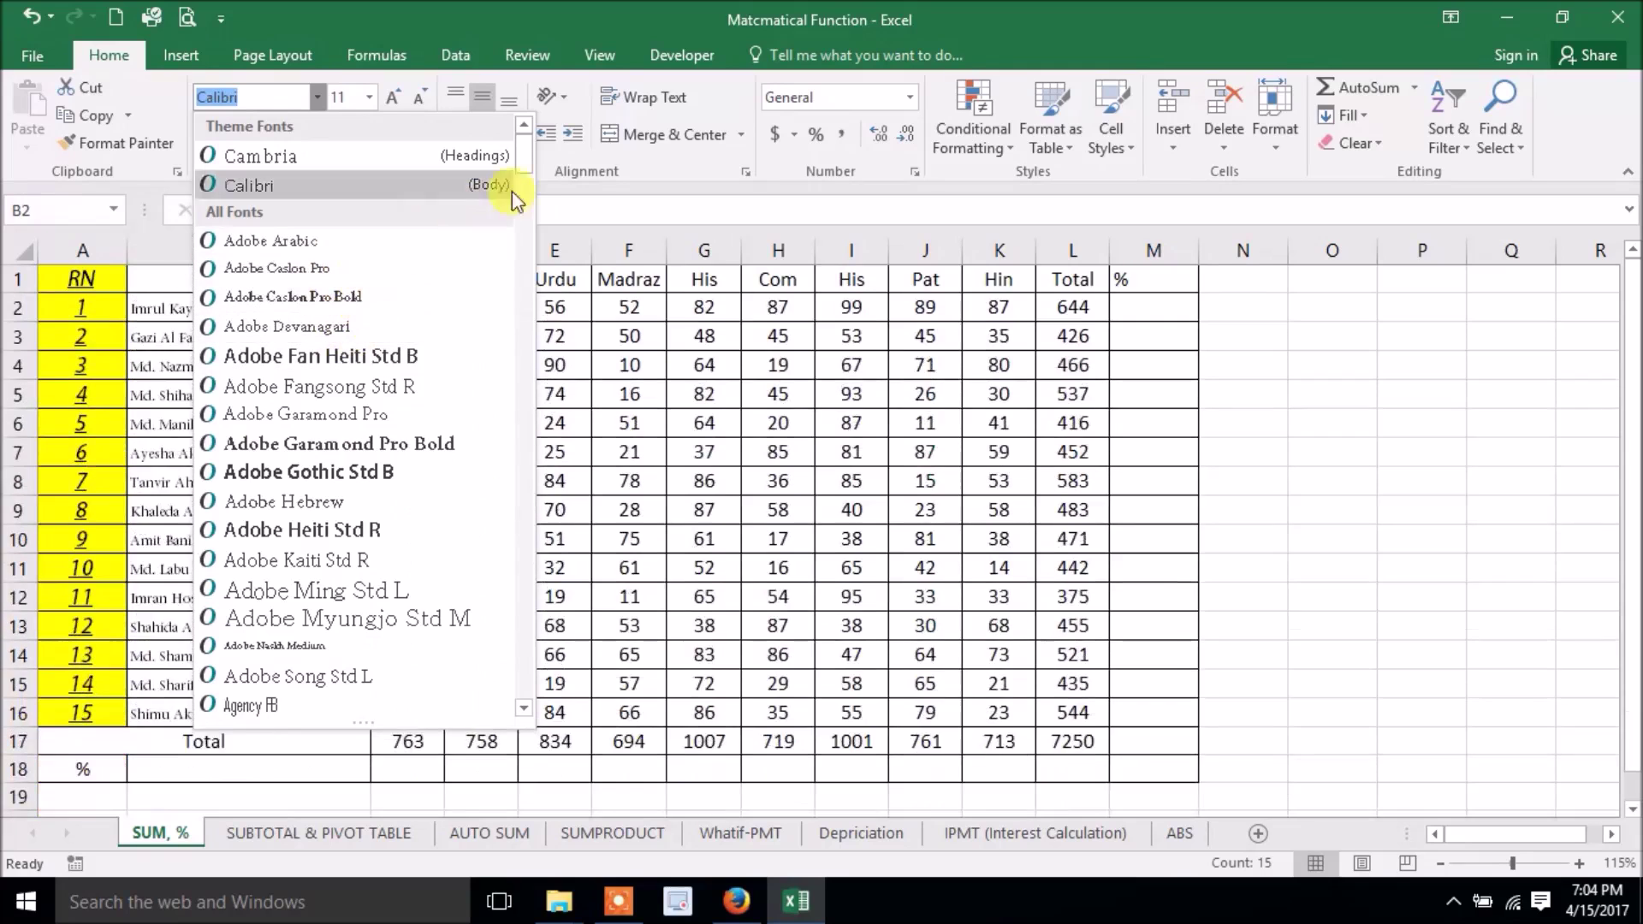
pyautogui.moveTo(524, 152)
pyautogui.mouseDown()
pyautogui.moveTo(523, 207)
pyautogui.moveTo(524, 172)
pyautogui.mouseUp()
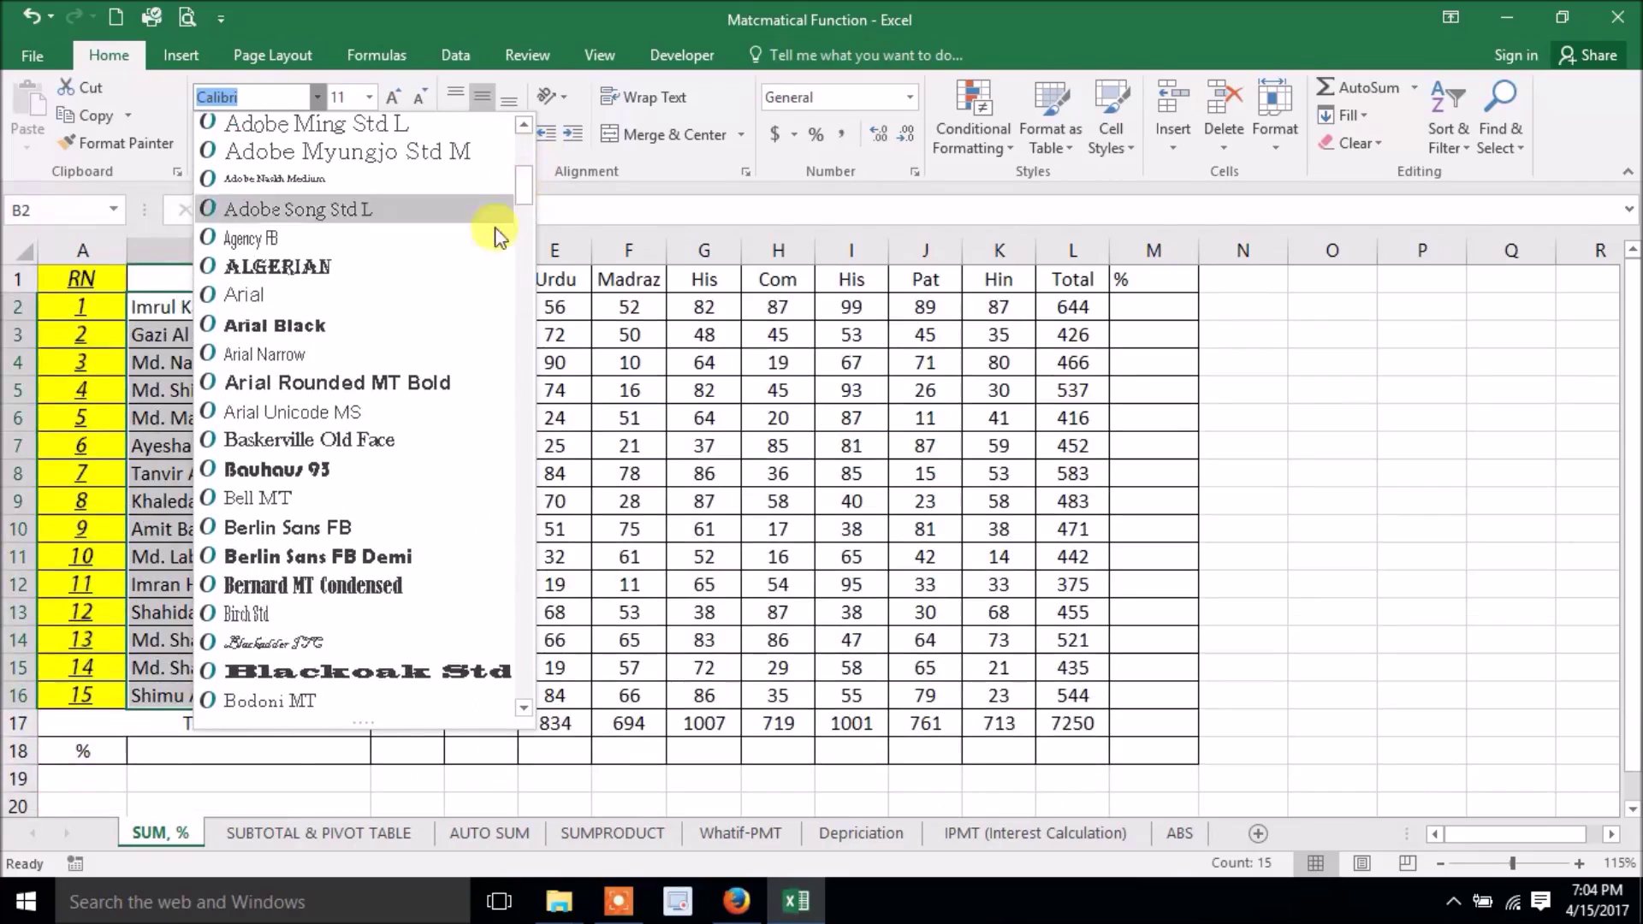
pyautogui.click(313, 354)
pyautogui.click(265, 557)
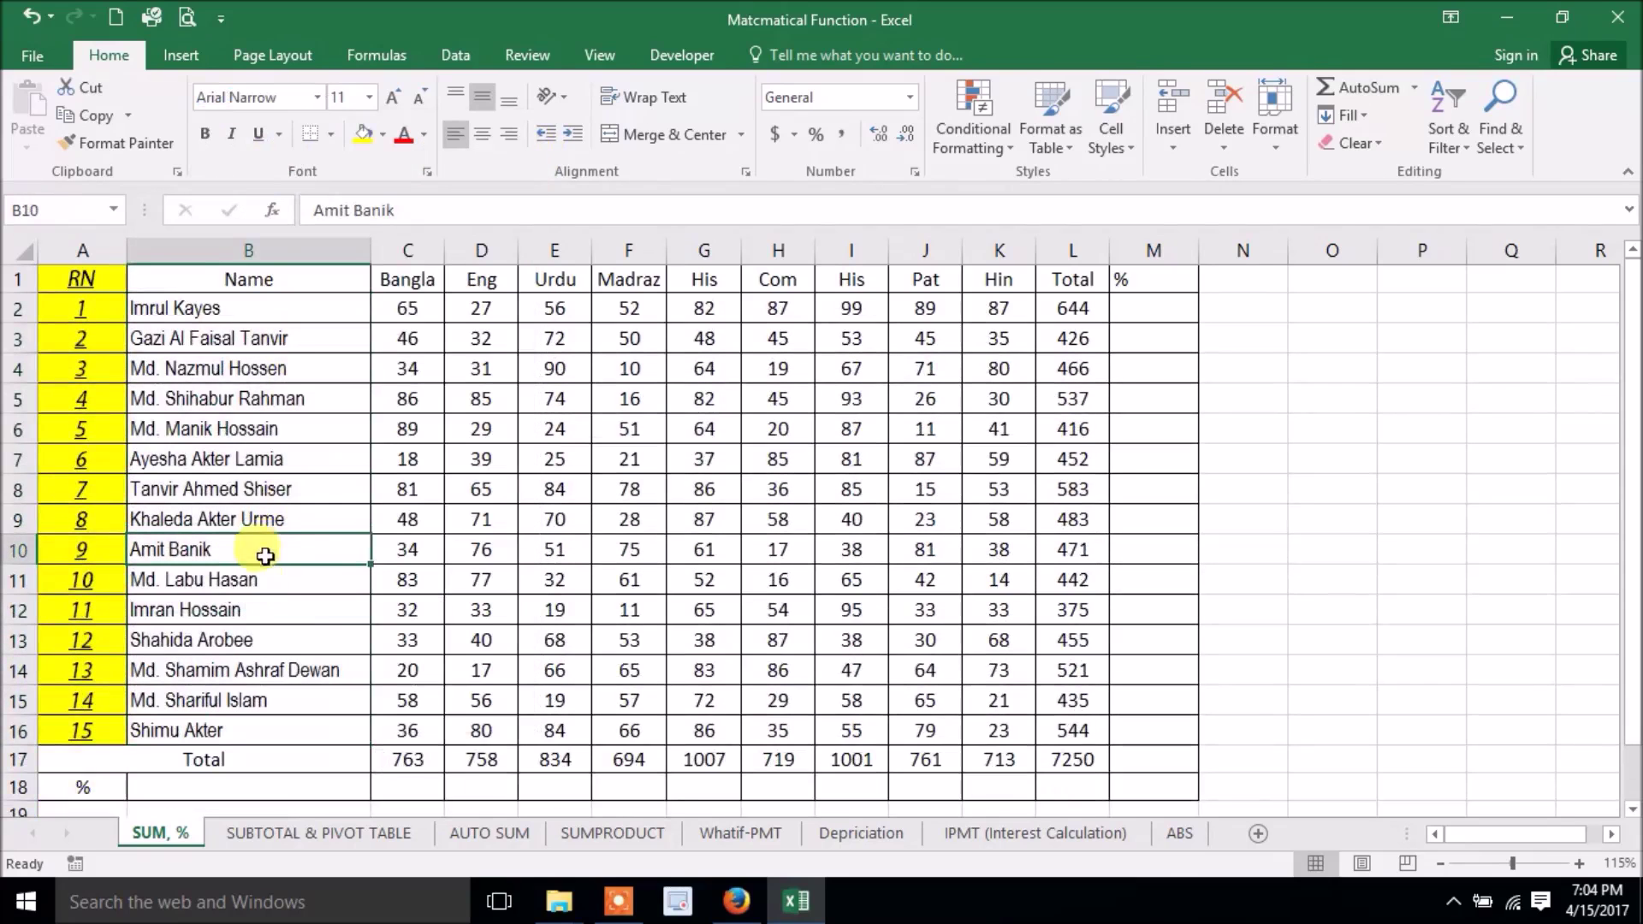
pyautogui.moveTo(375, 244); pyautogui.dragTo(354, 245)
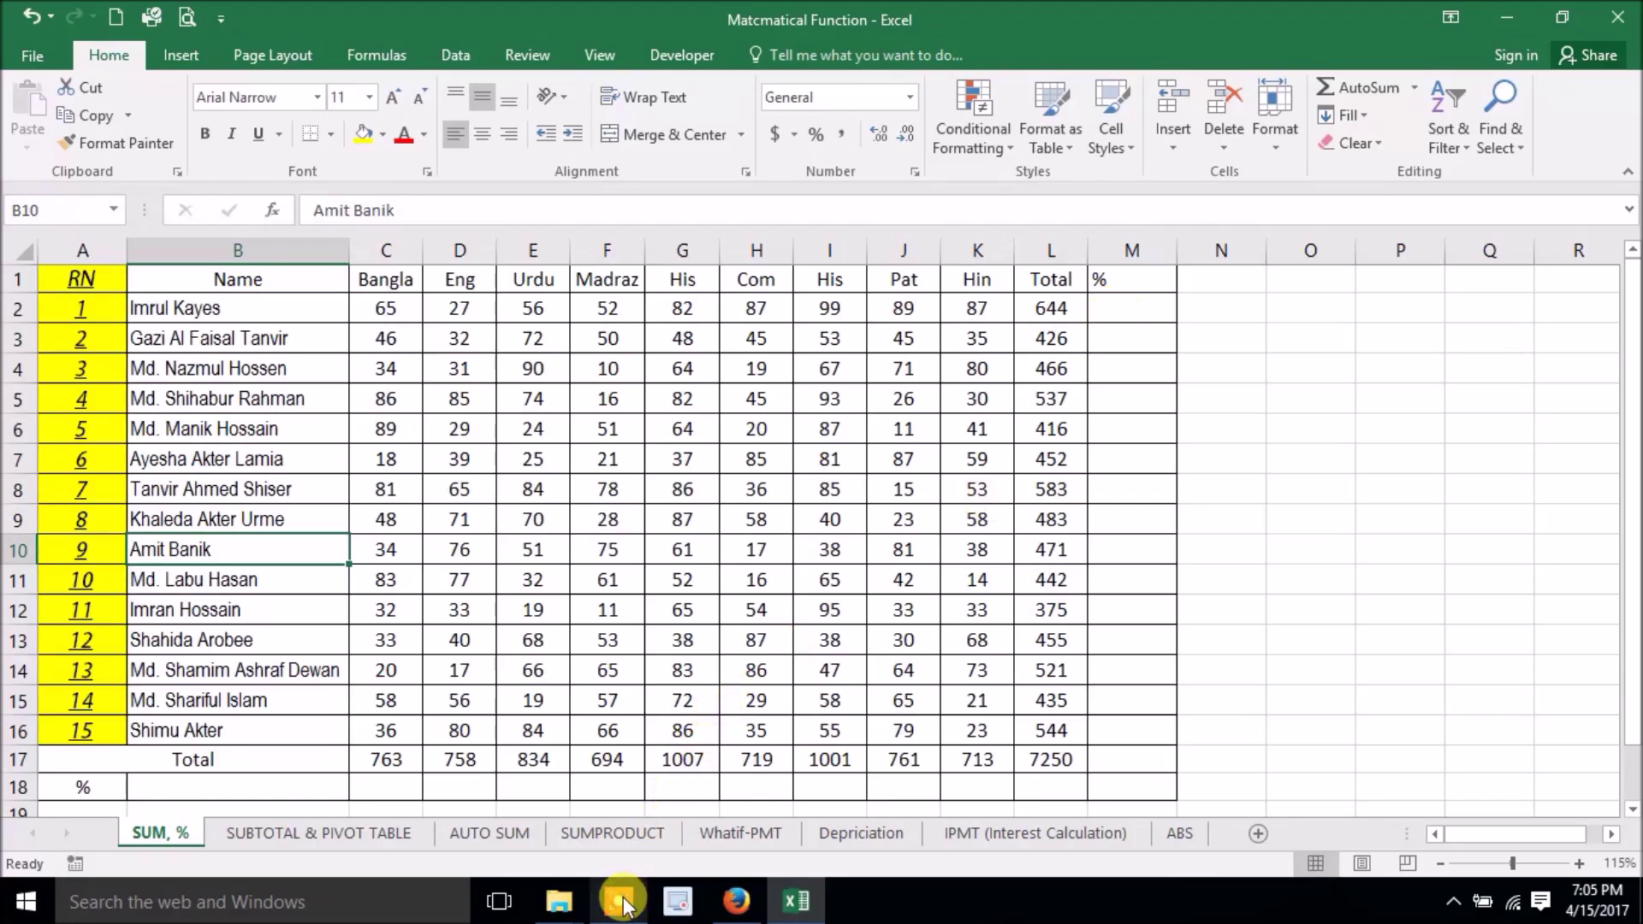
# Switch to Firefox and view the Excel Friend YouTube channel and the Share Your Knowledge Facebook page
pyautogui.click(738, 902)
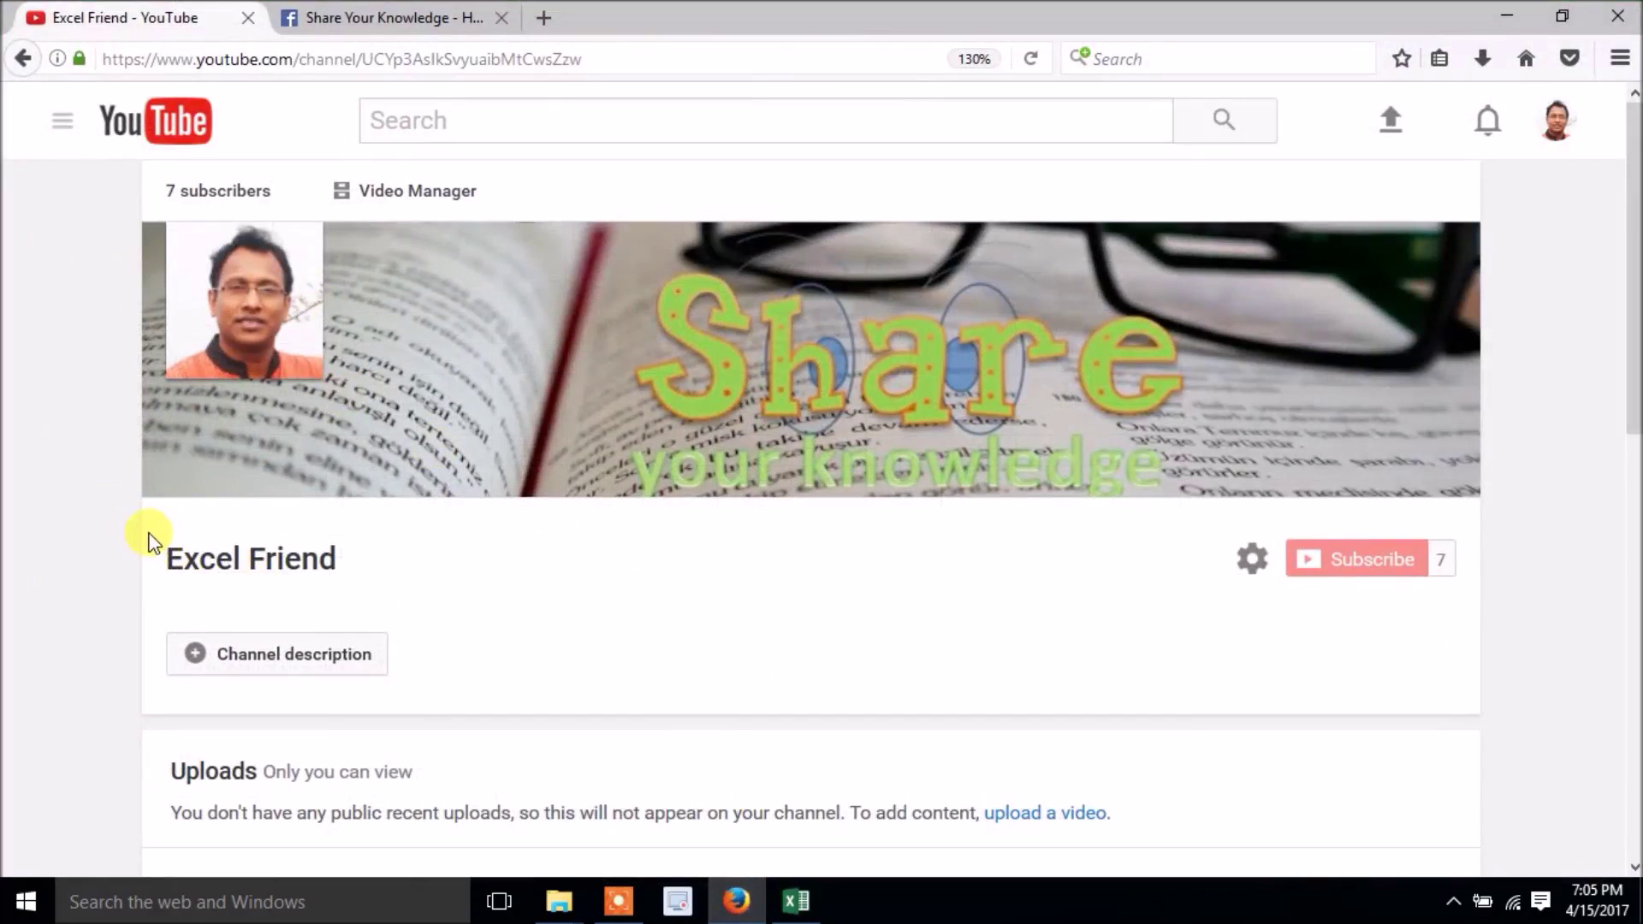
pyautogui.moveTo(338, 561); pyautogui.dragTo(145, 561)
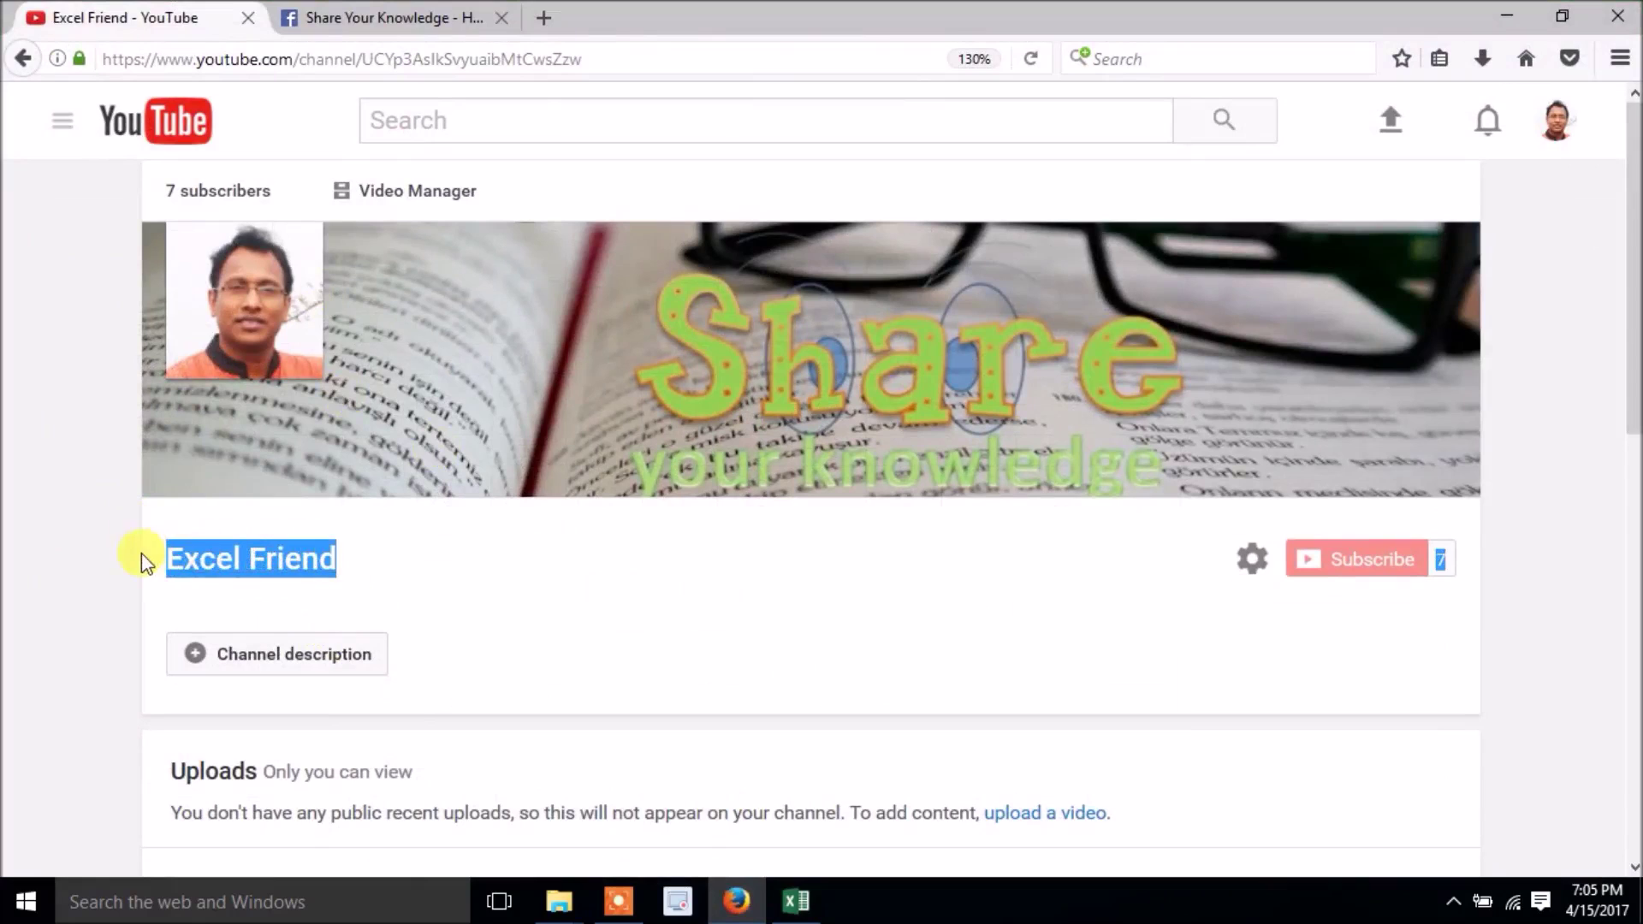
pyautogui.click(828, 614)
pyautogui.click(392, 18)
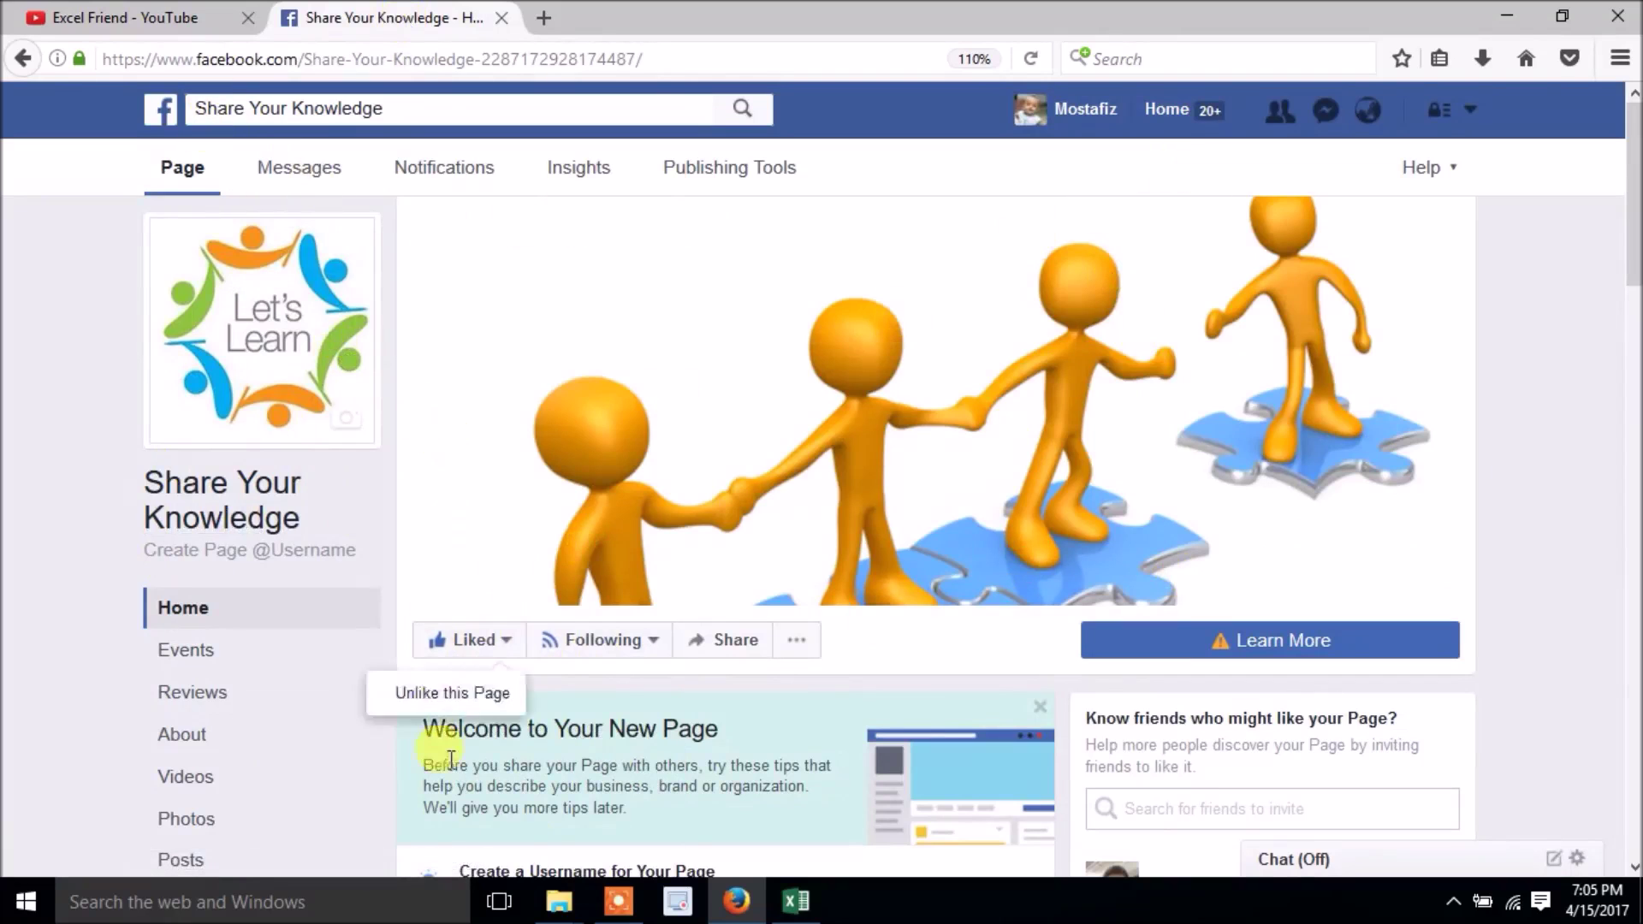
pyautogui.moveTo(627, 910)
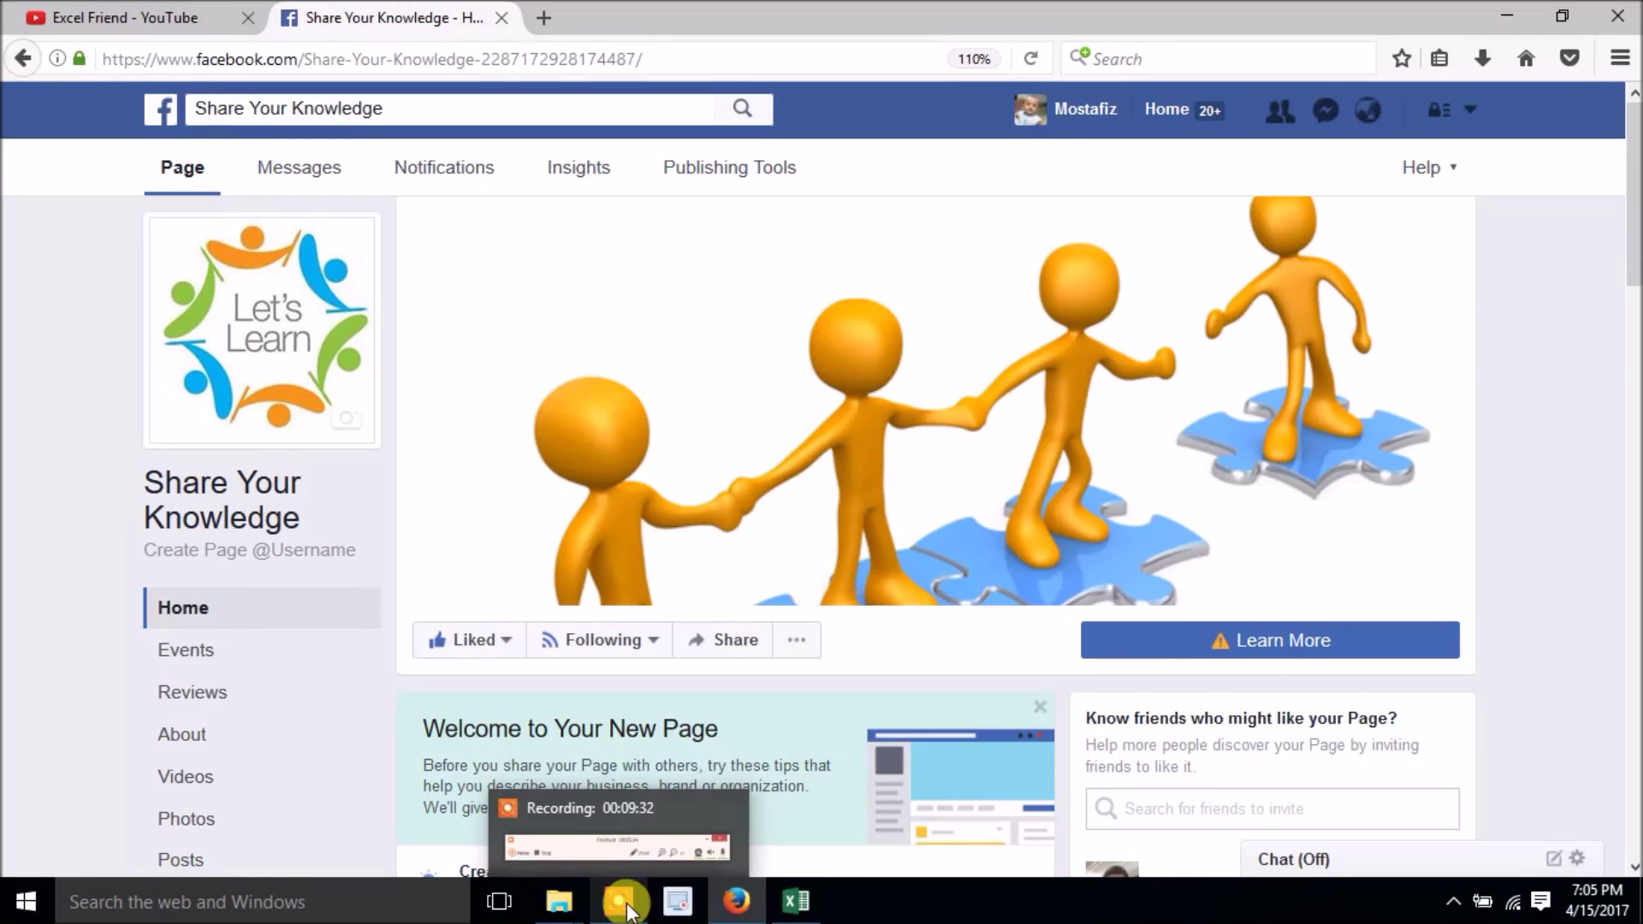
pyautogui.click(627, 909)
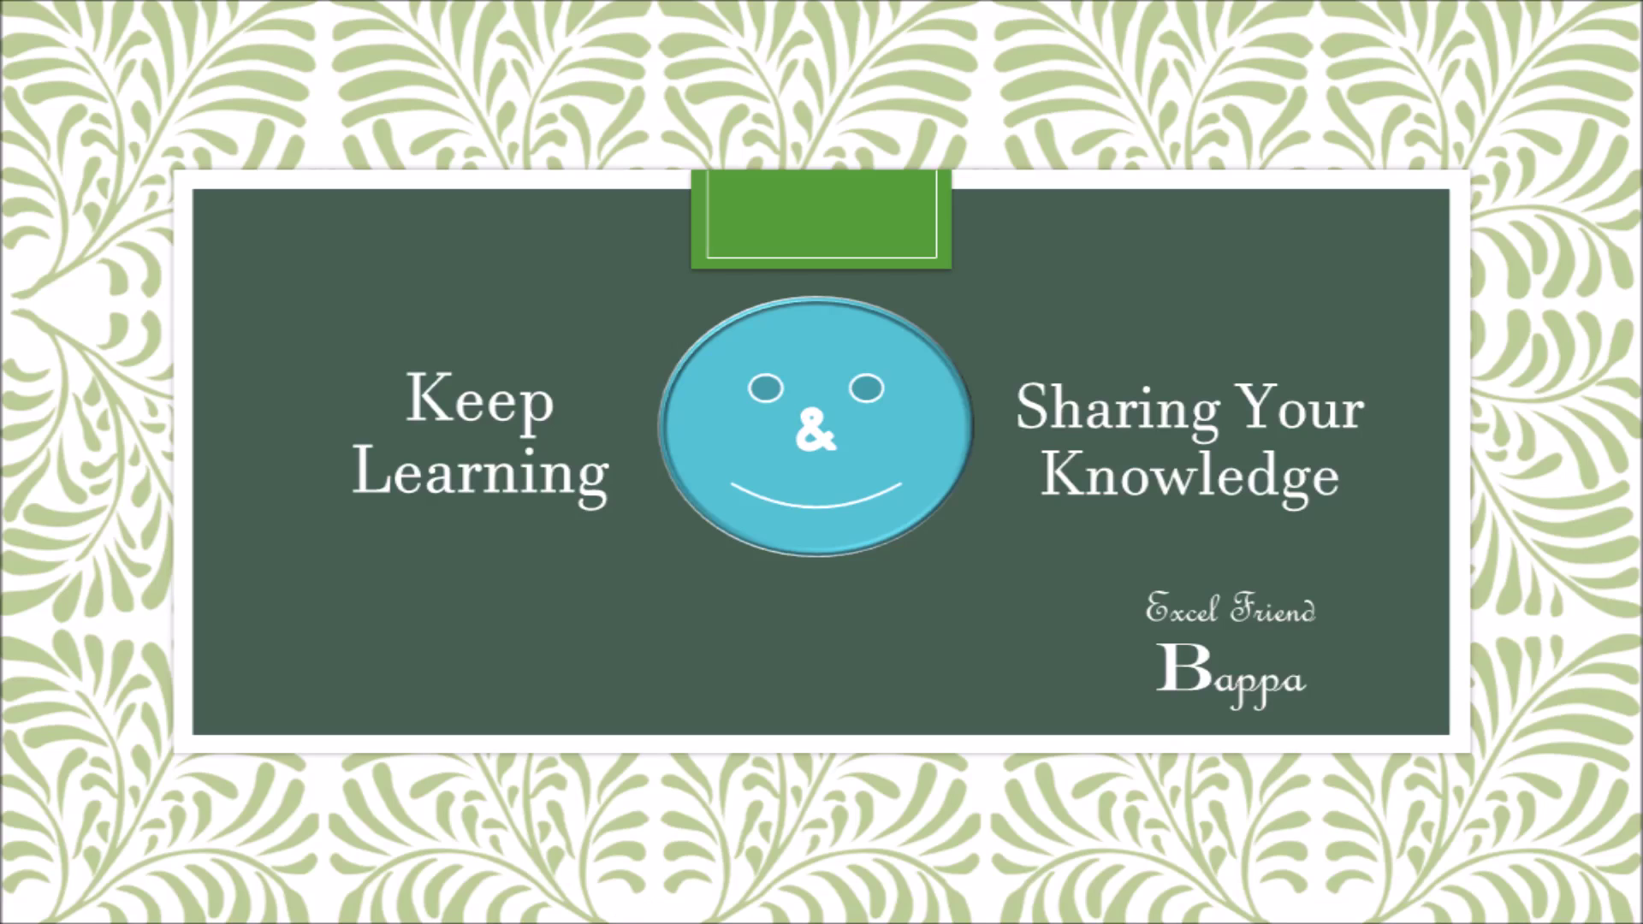